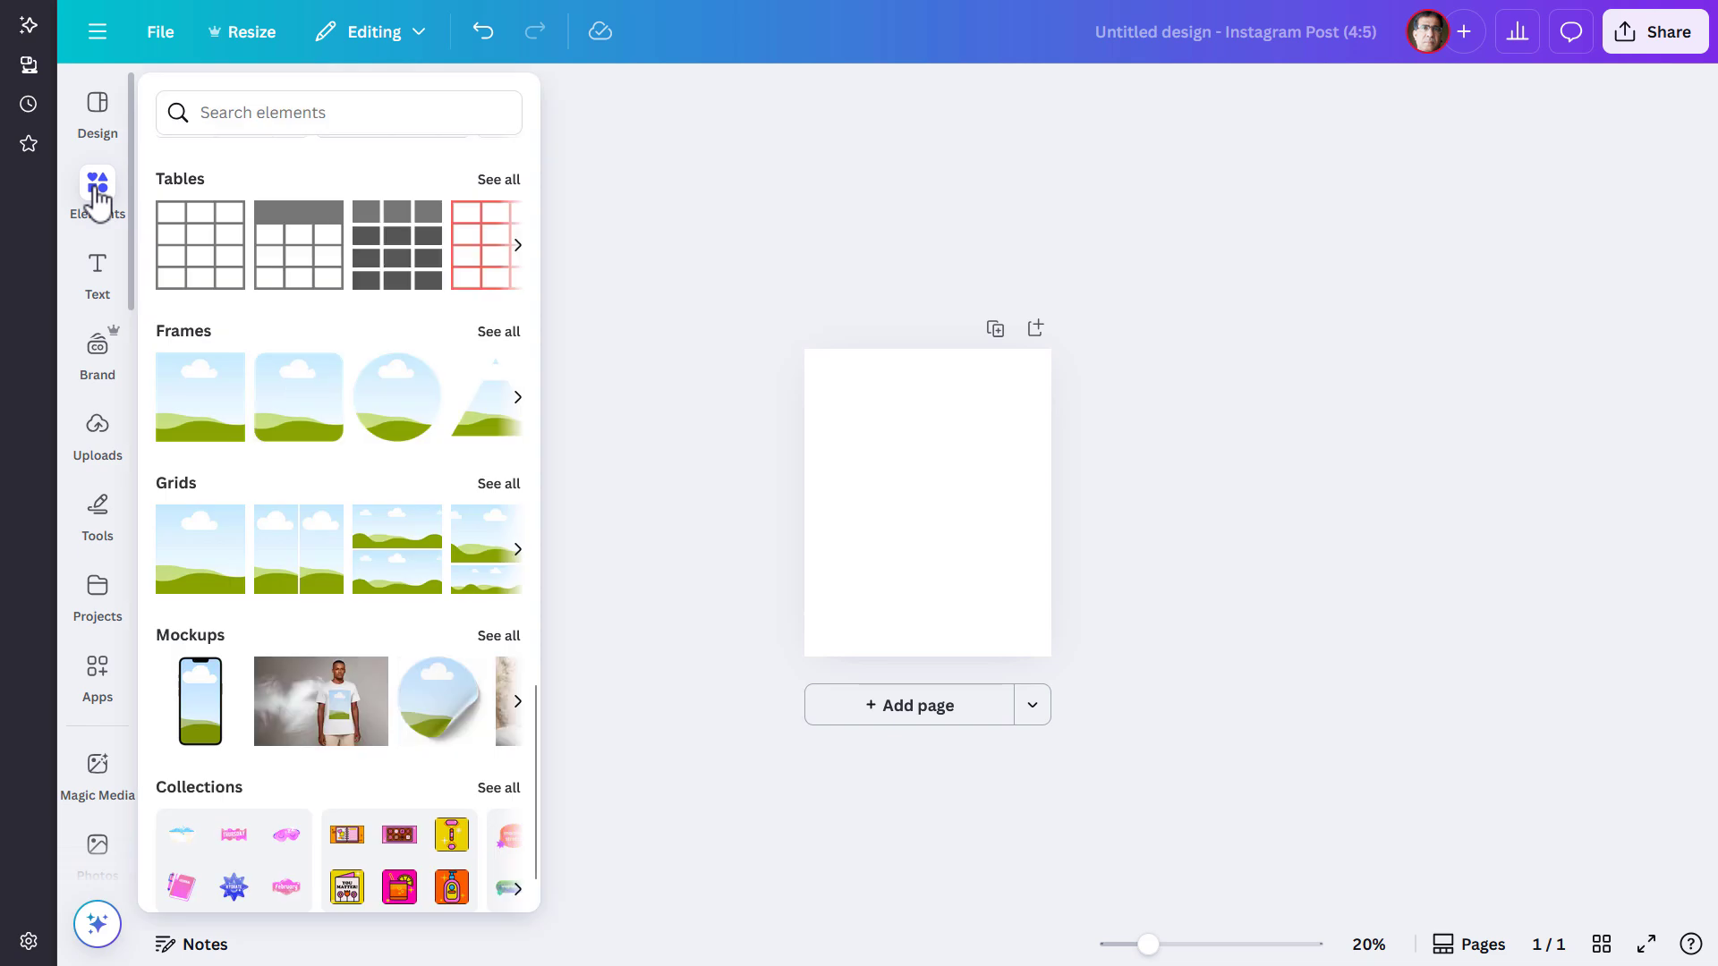
# Step: Place a 740 × 740 px square frame centred horizontally and vertically on the page
pyautogui.click(204, 403)
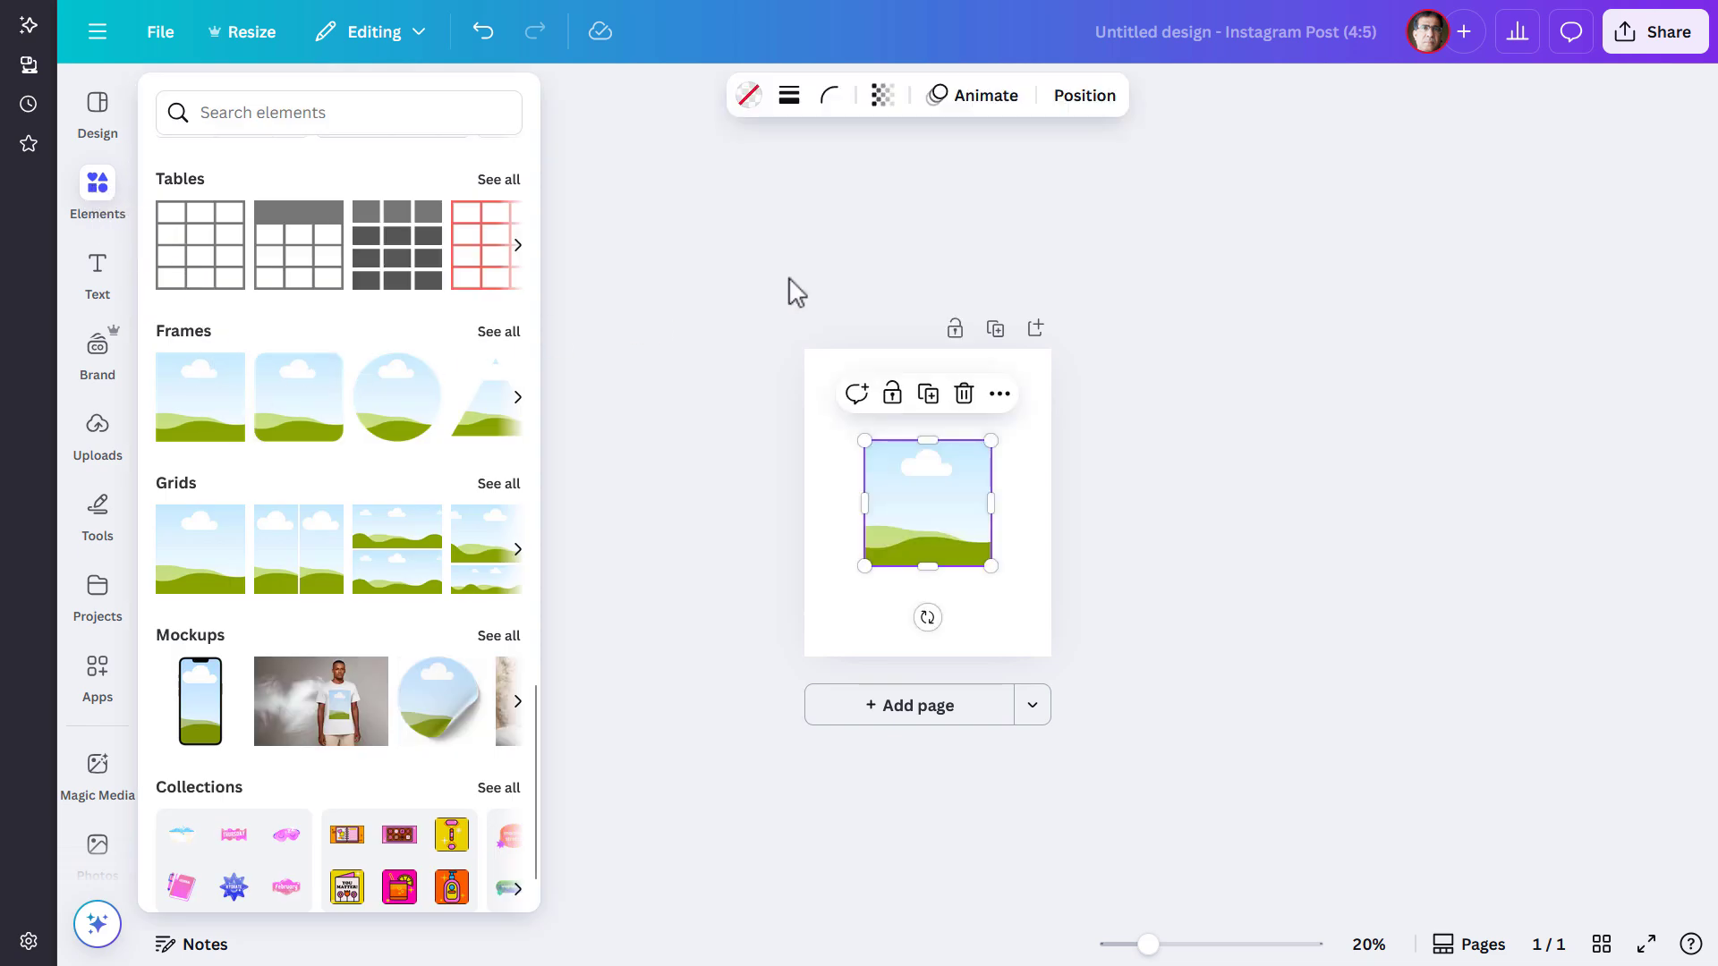
pyautogui.click(1081, 100)
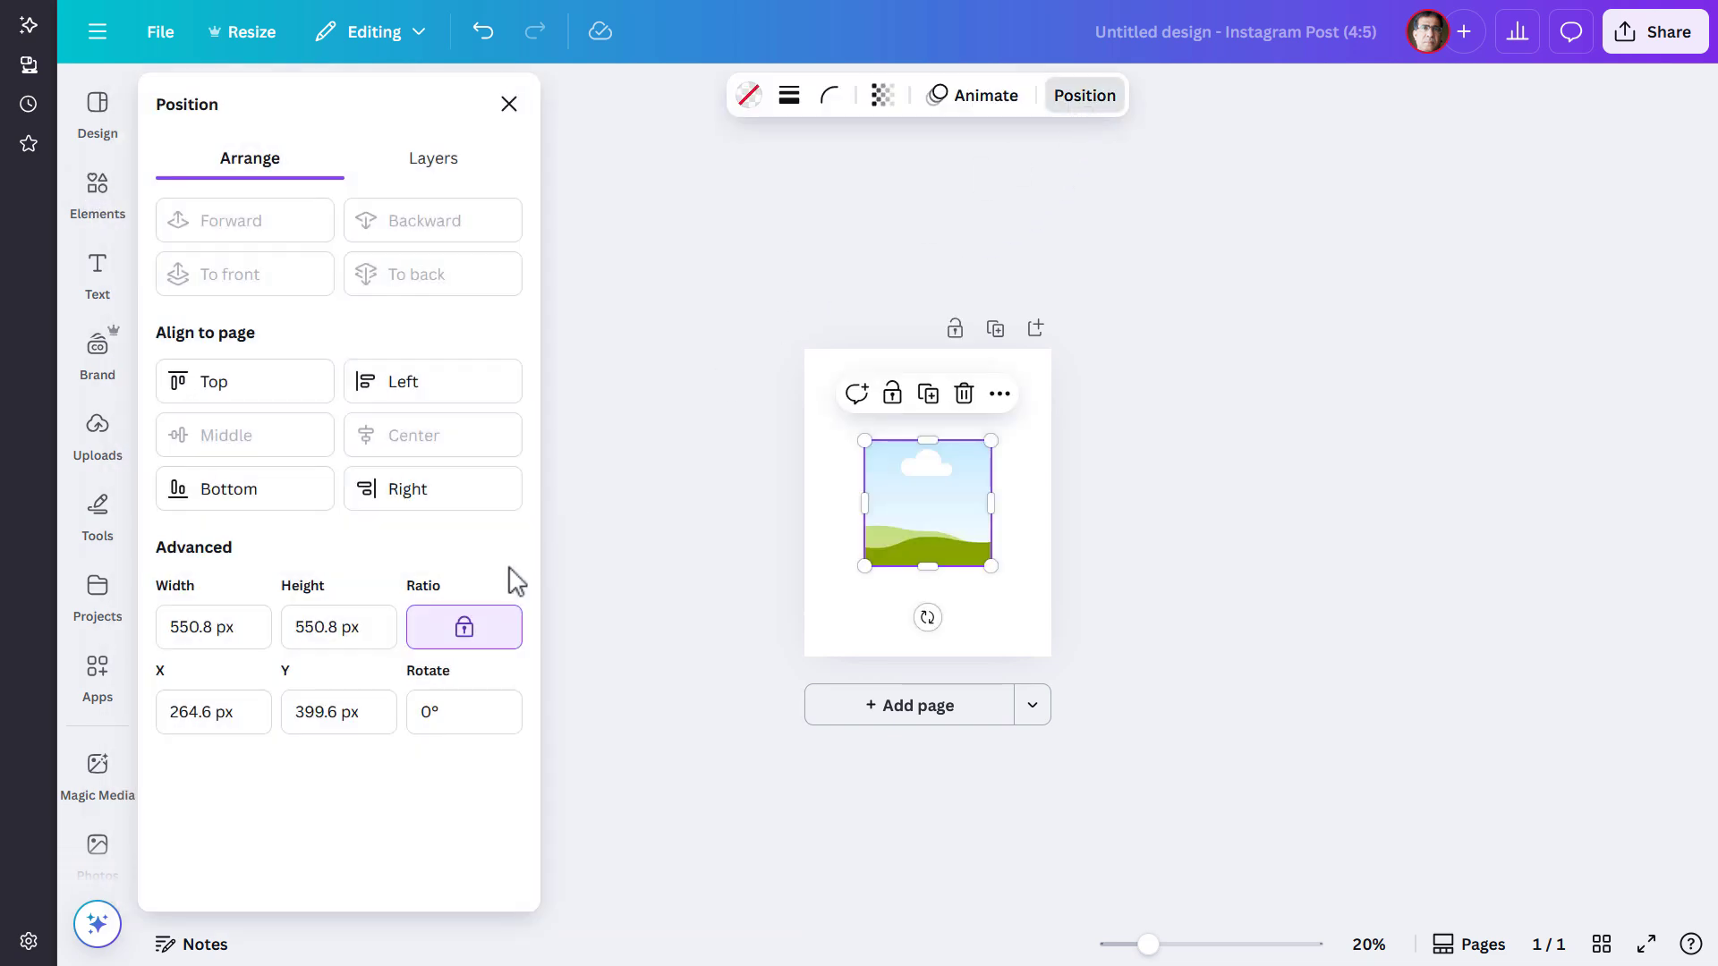
pyautogui.click(358, 624)
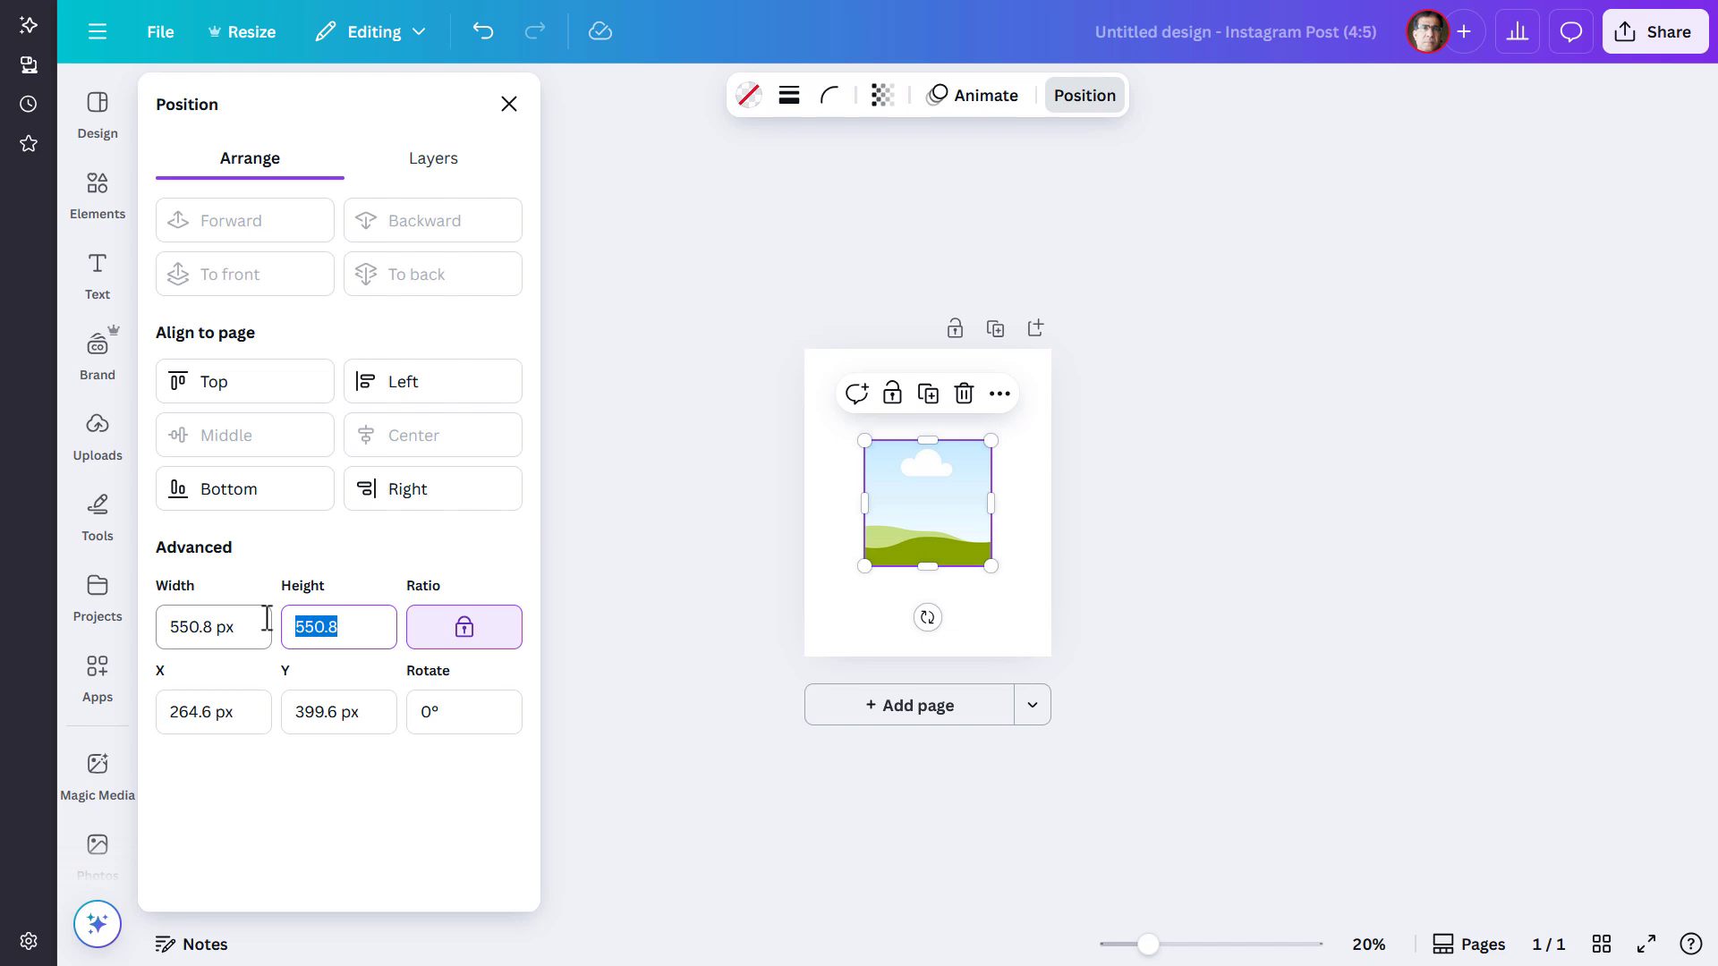
pyautogui.write('740')
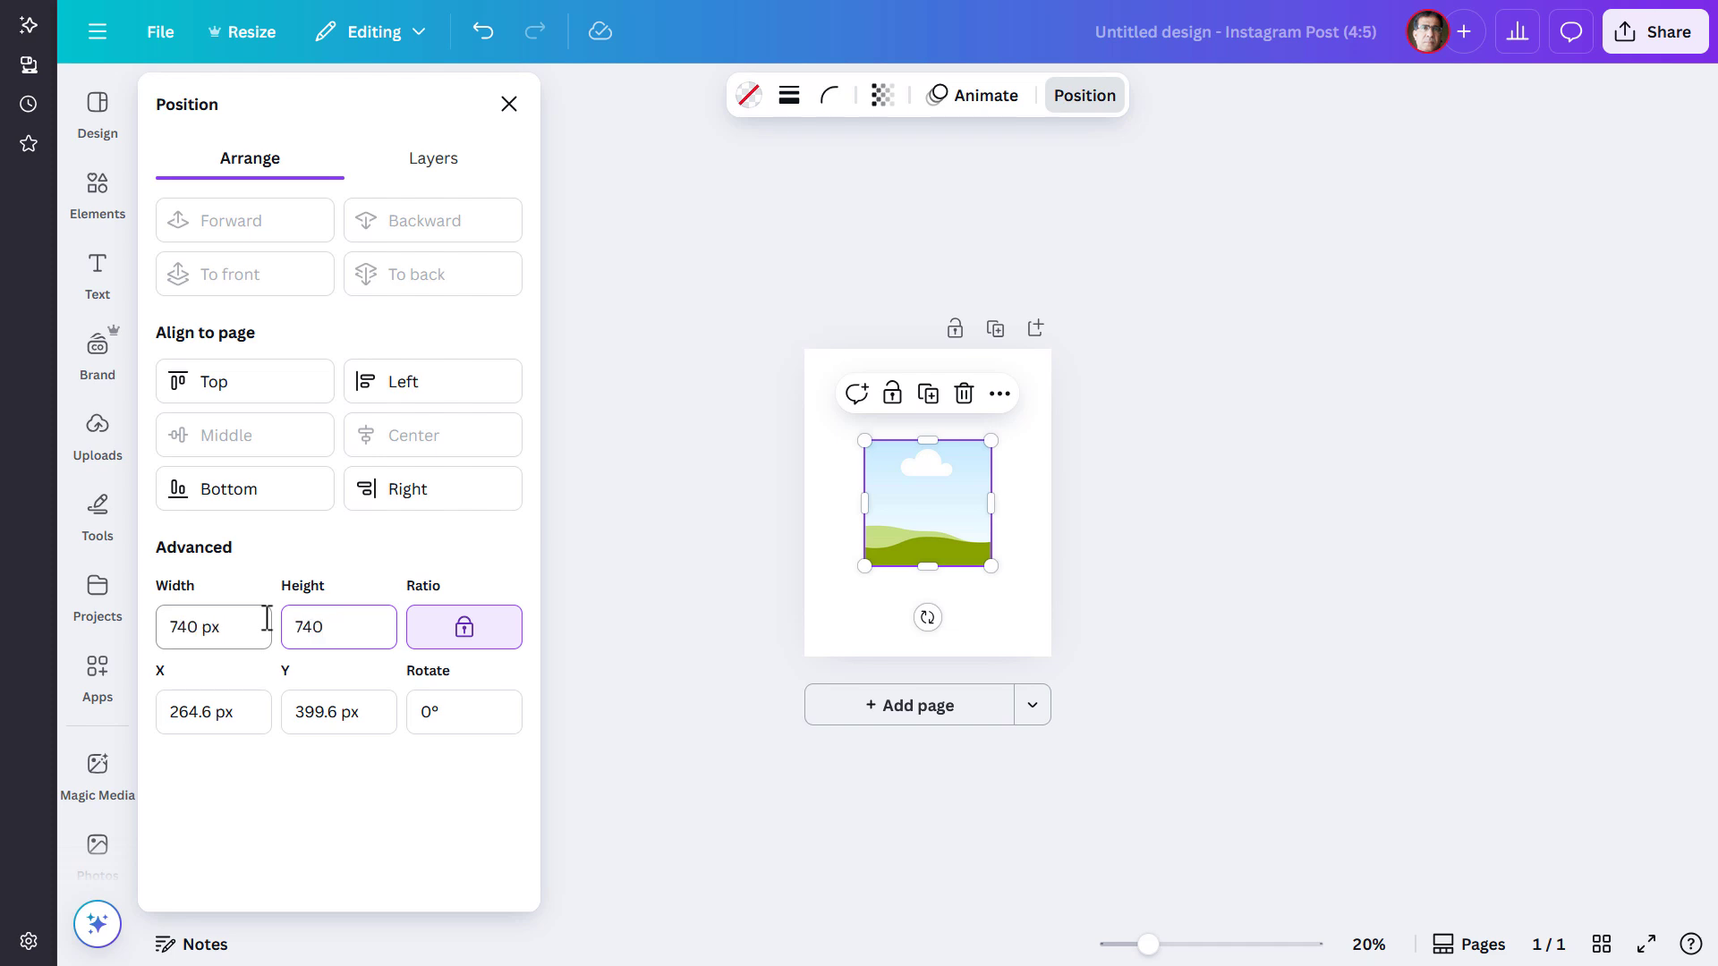
pyautogui.press('Return')
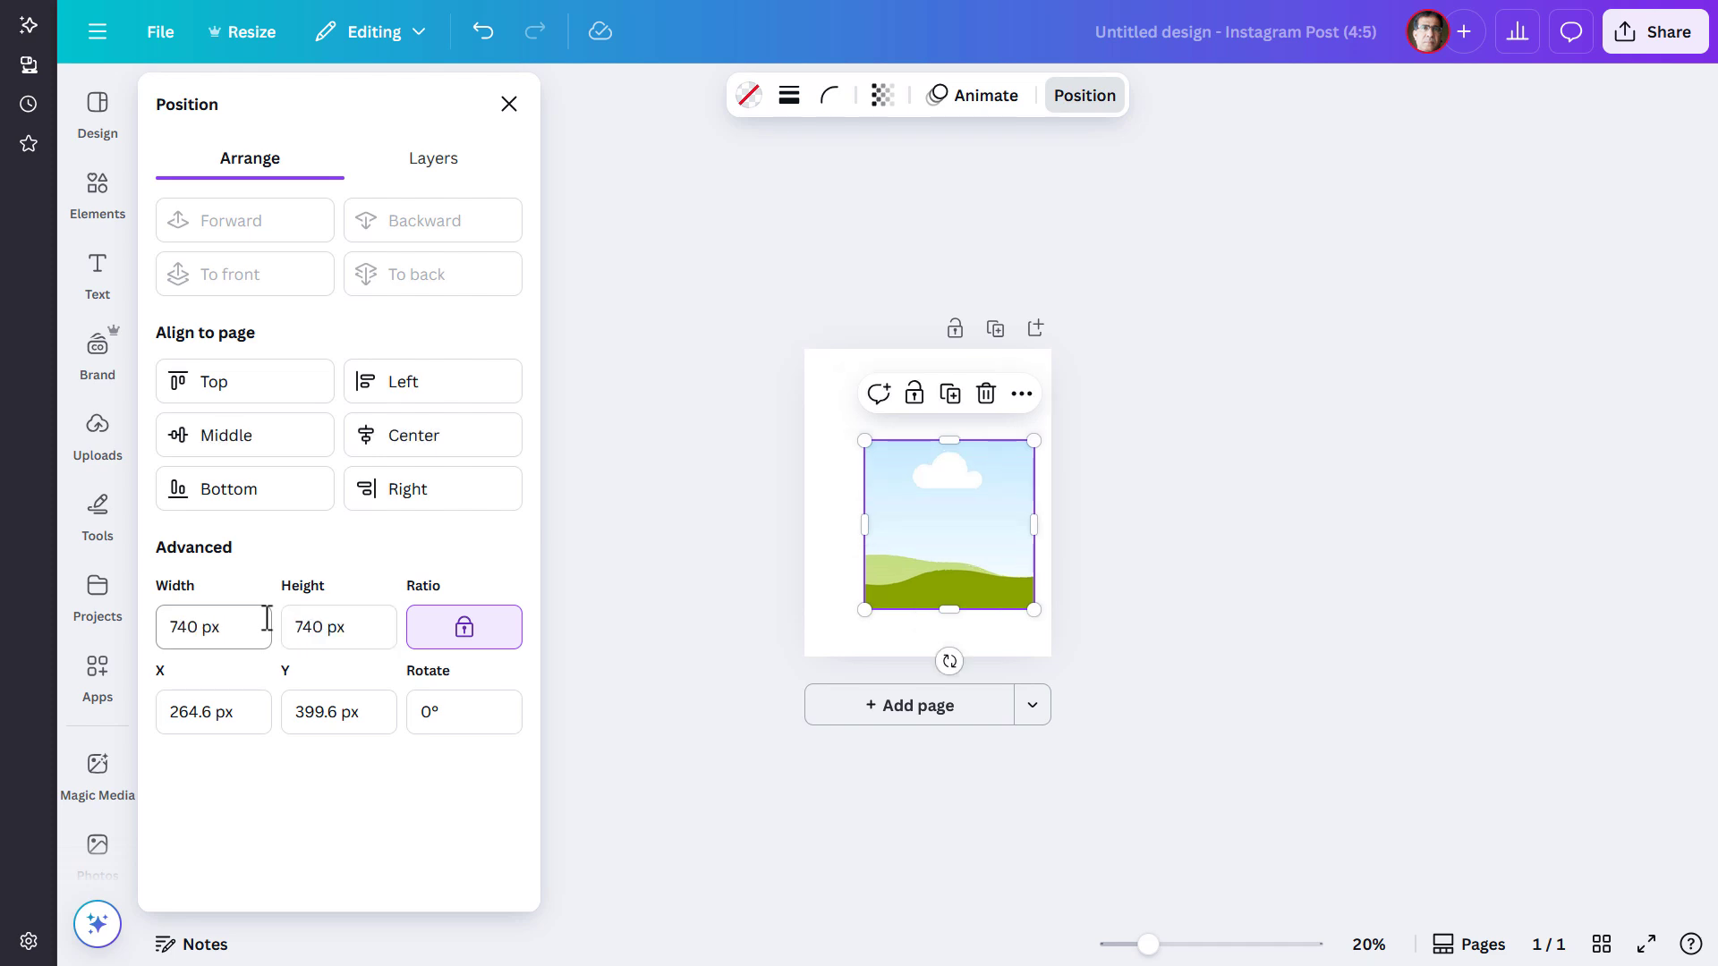
pyautogui.click(424, 447)
pyautogui.click(285, 443)
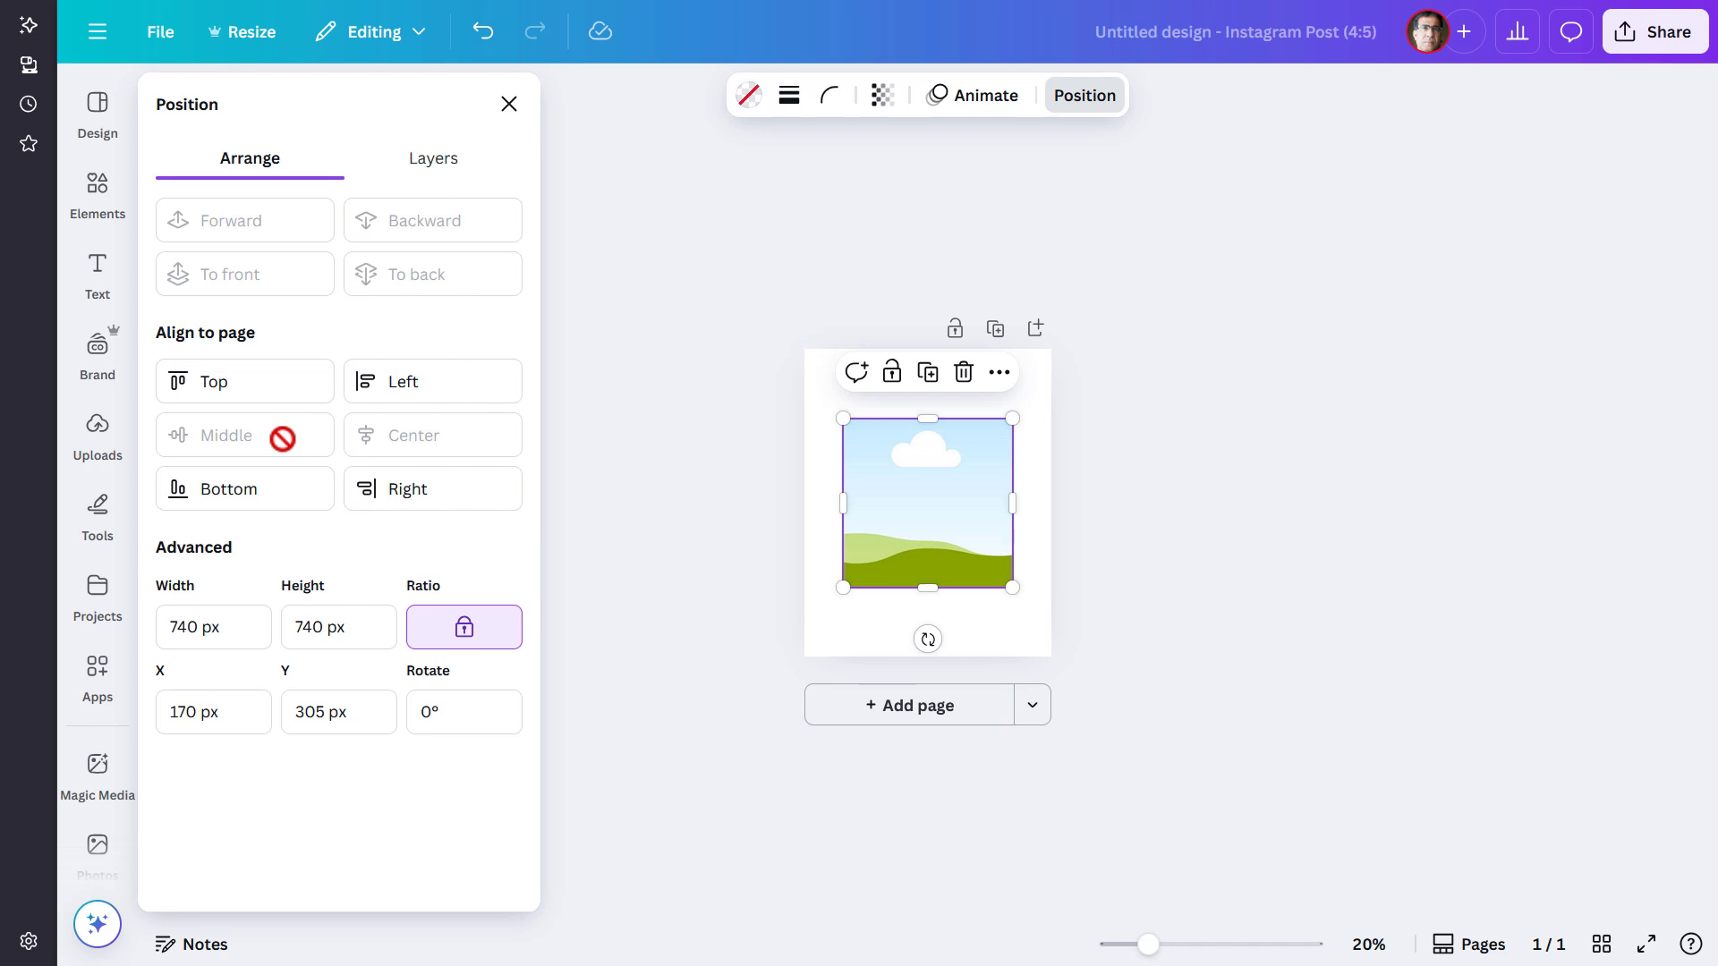
# Step: Fill the frame with the photo of the traveller in the yellow hat with outstretched arms
pyautogui.scroll(-3, 100, 559)
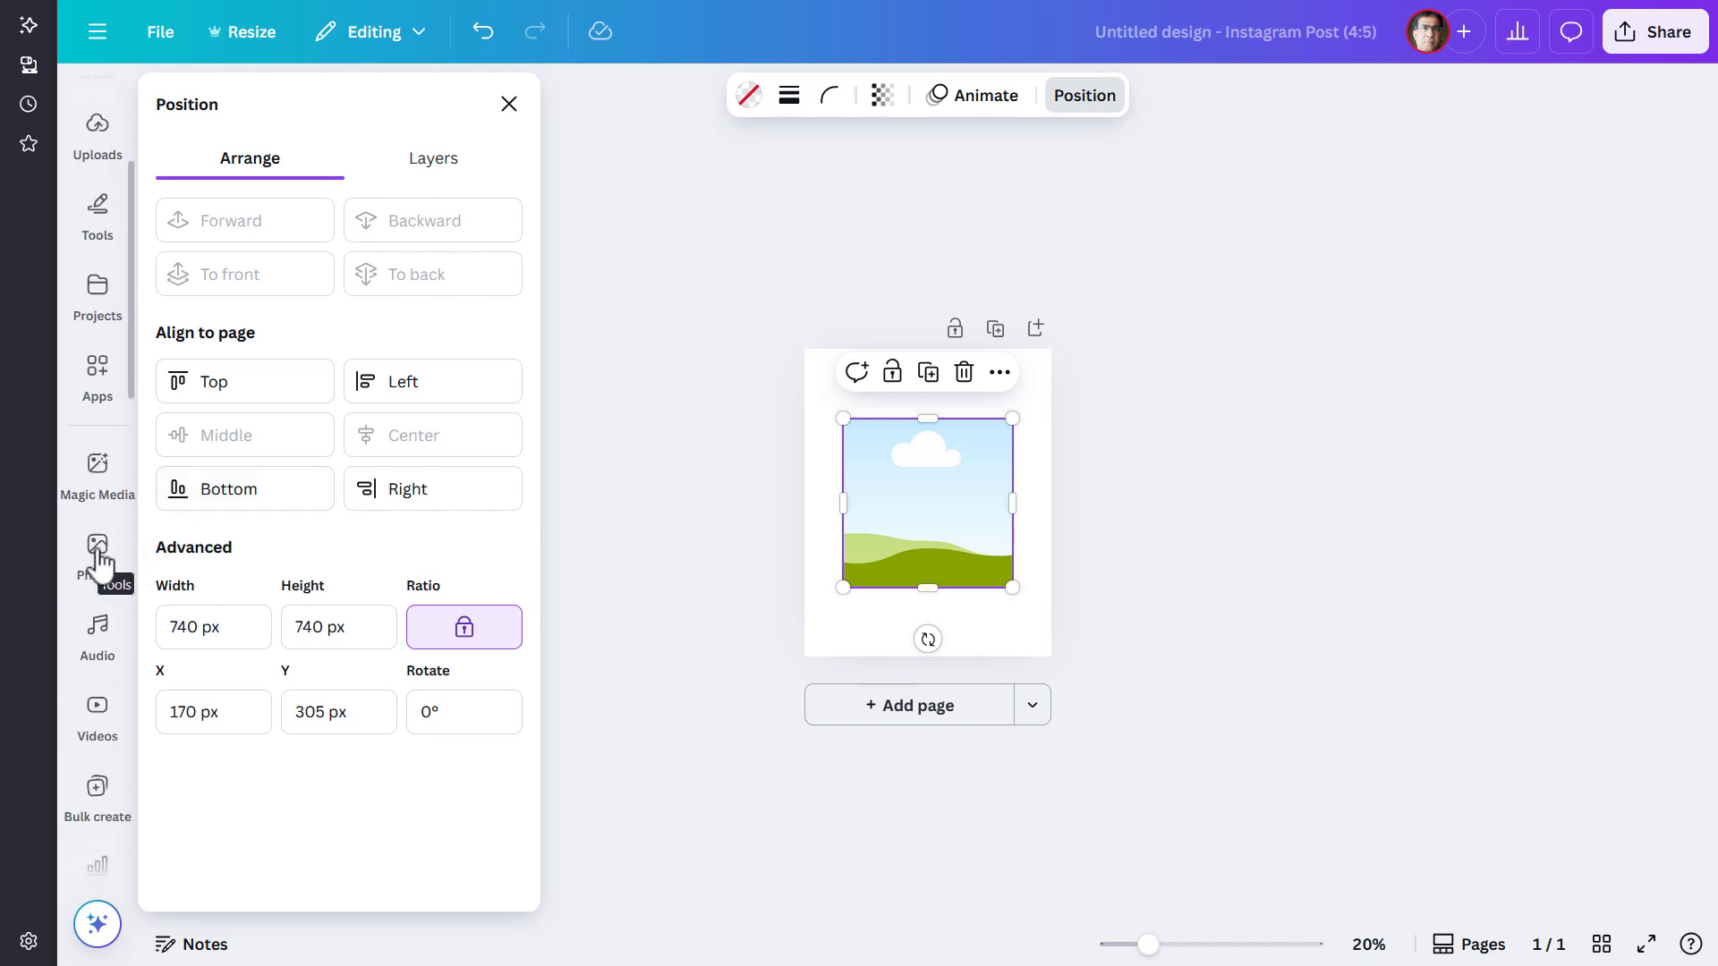
pyautogui.click(99, 562)
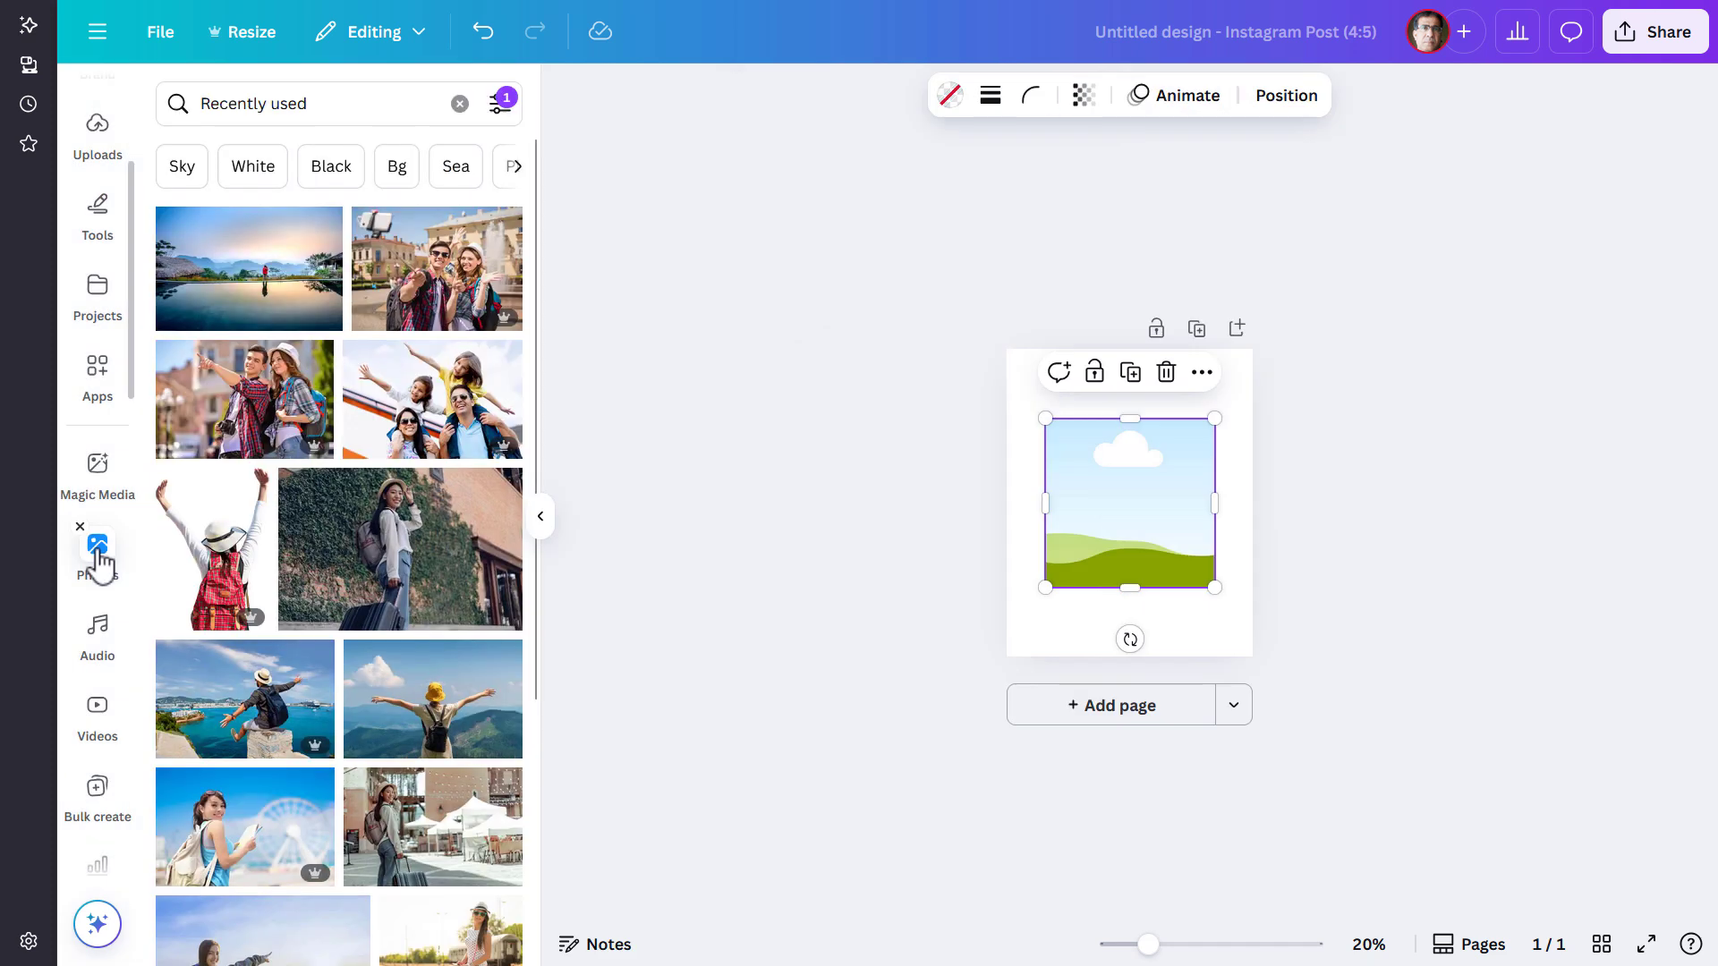
pyautogui.moveTo(421, 720); pyautogui.dragTo(1085, 519)
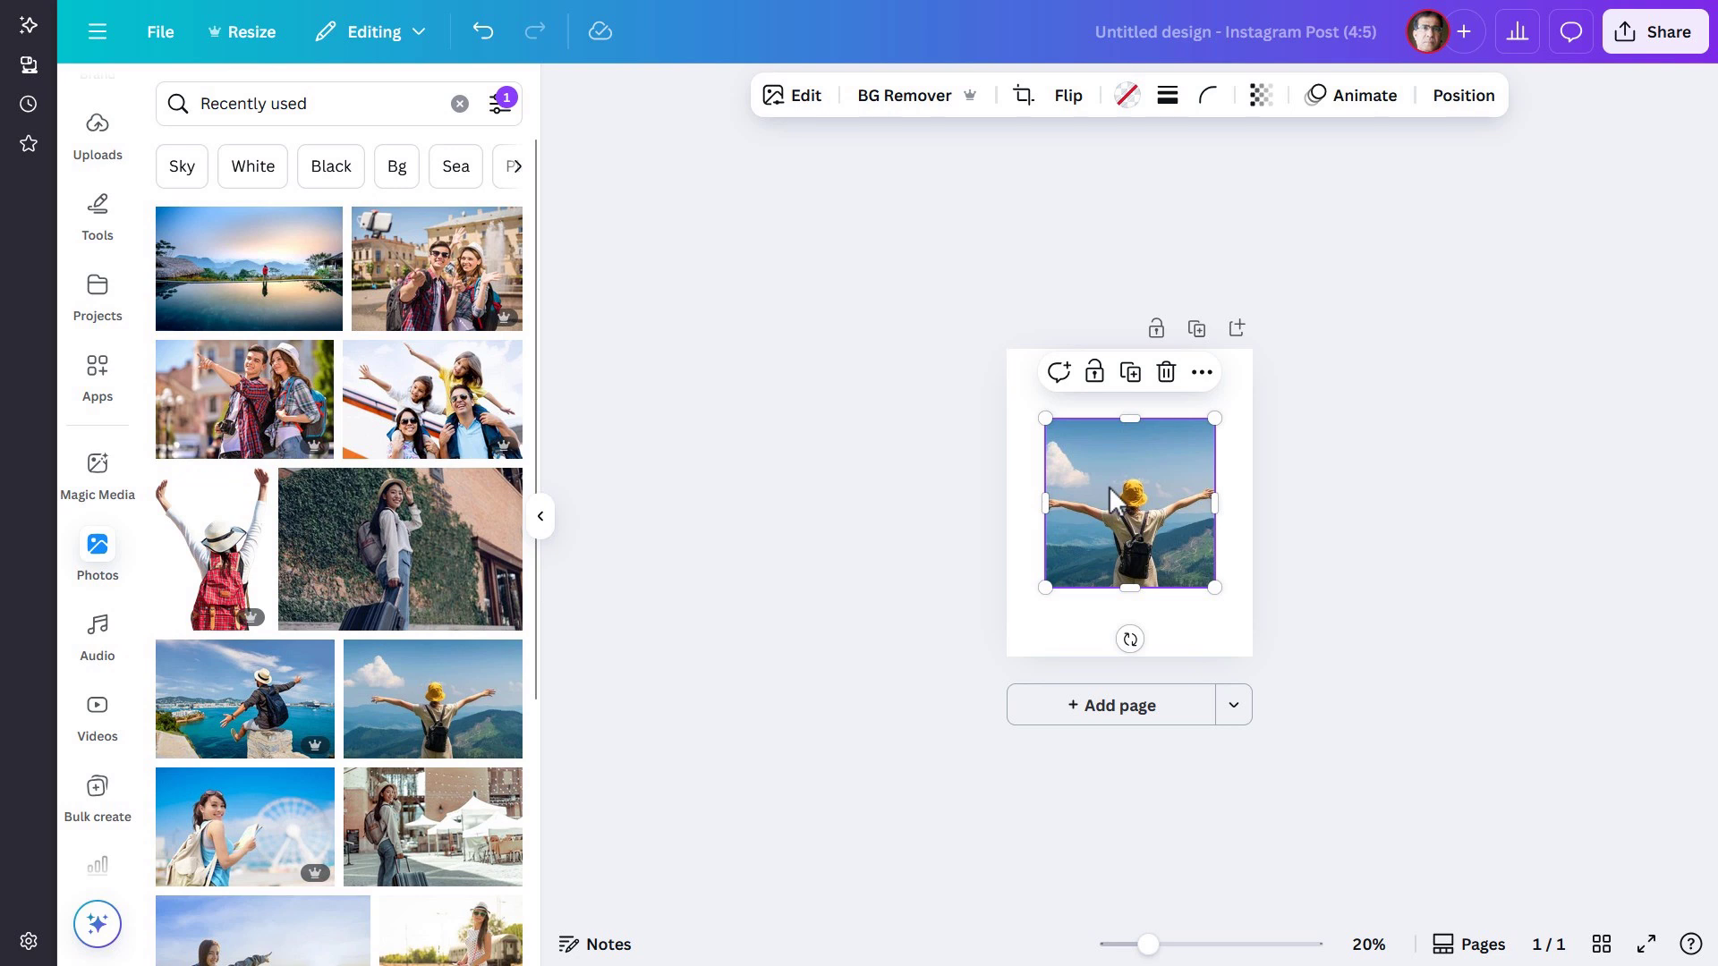
# Step: Duplicate the page and make a copy of the framed photo on page 2
pyautogui.click(1197, 330)
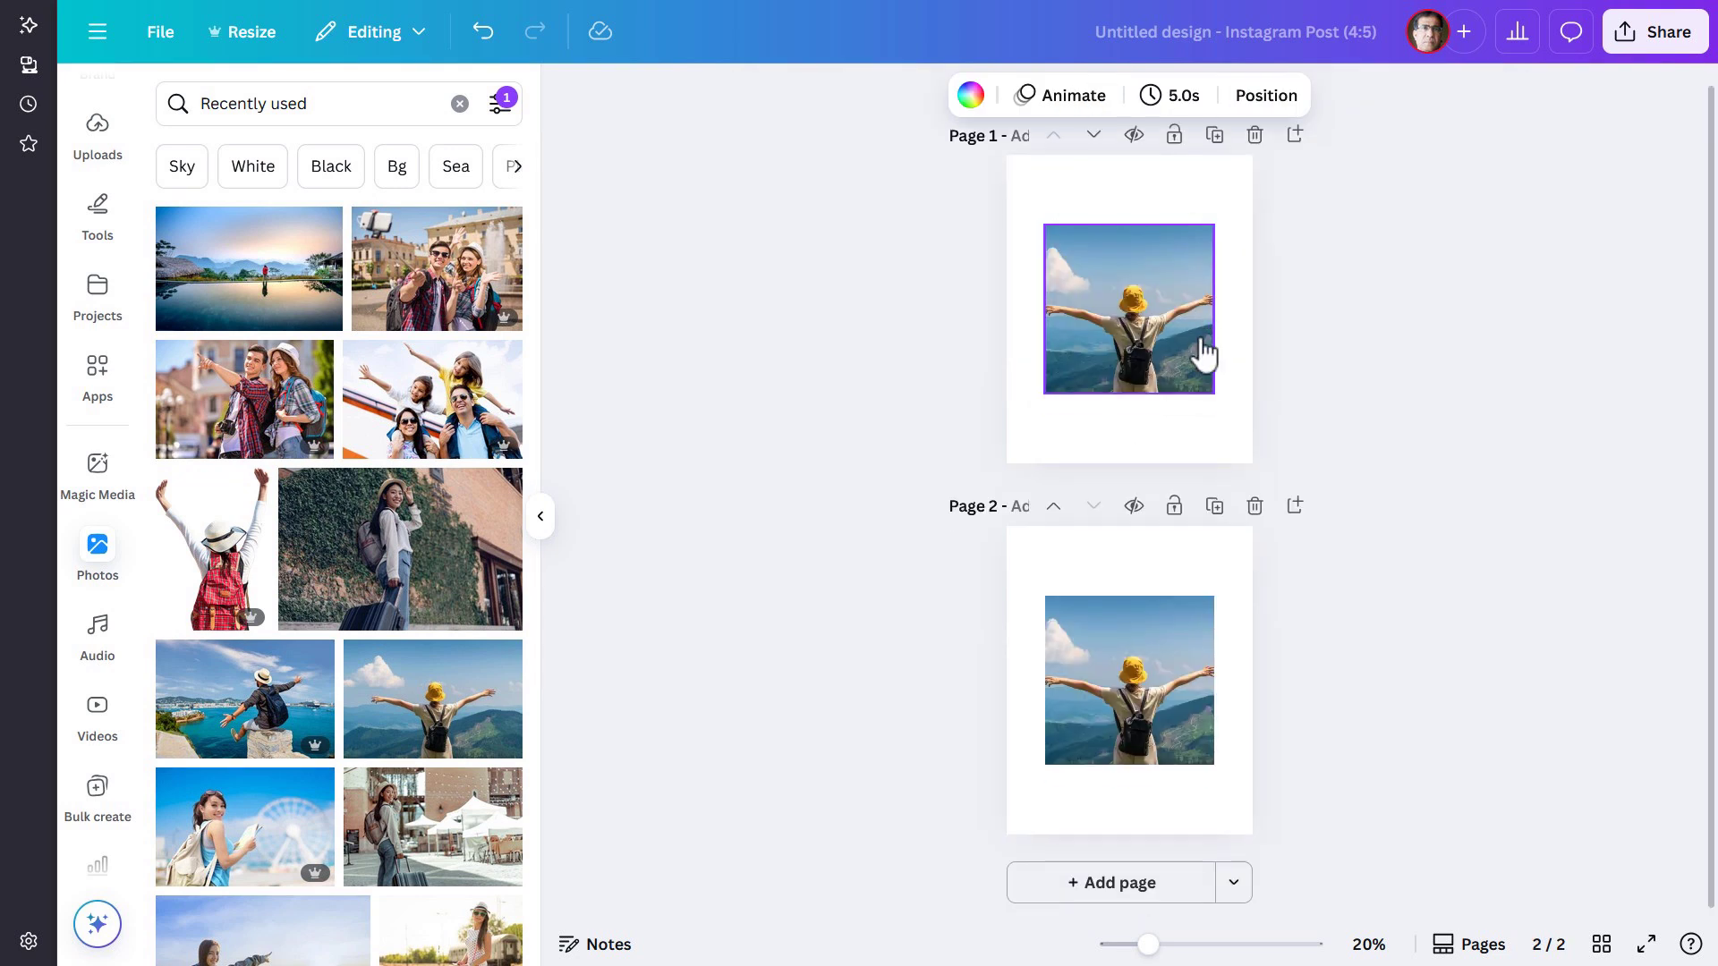
pyautogui.click(1164, 656)
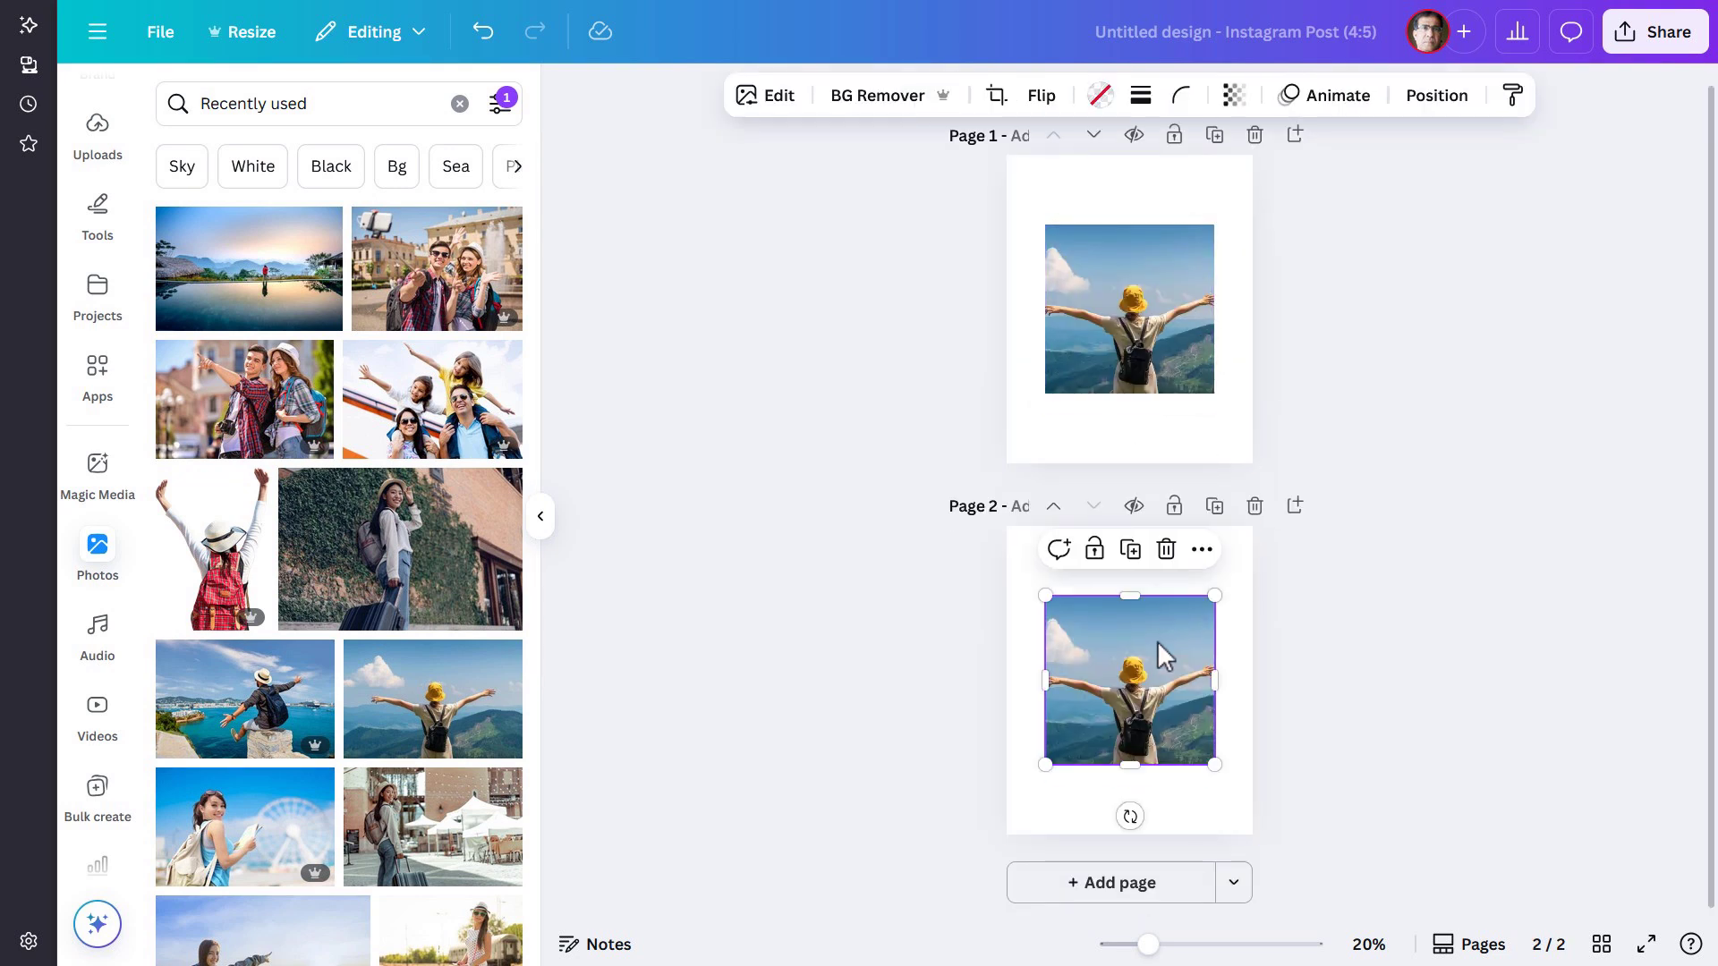
pyautogui.hotkey('ctrl', 'd')
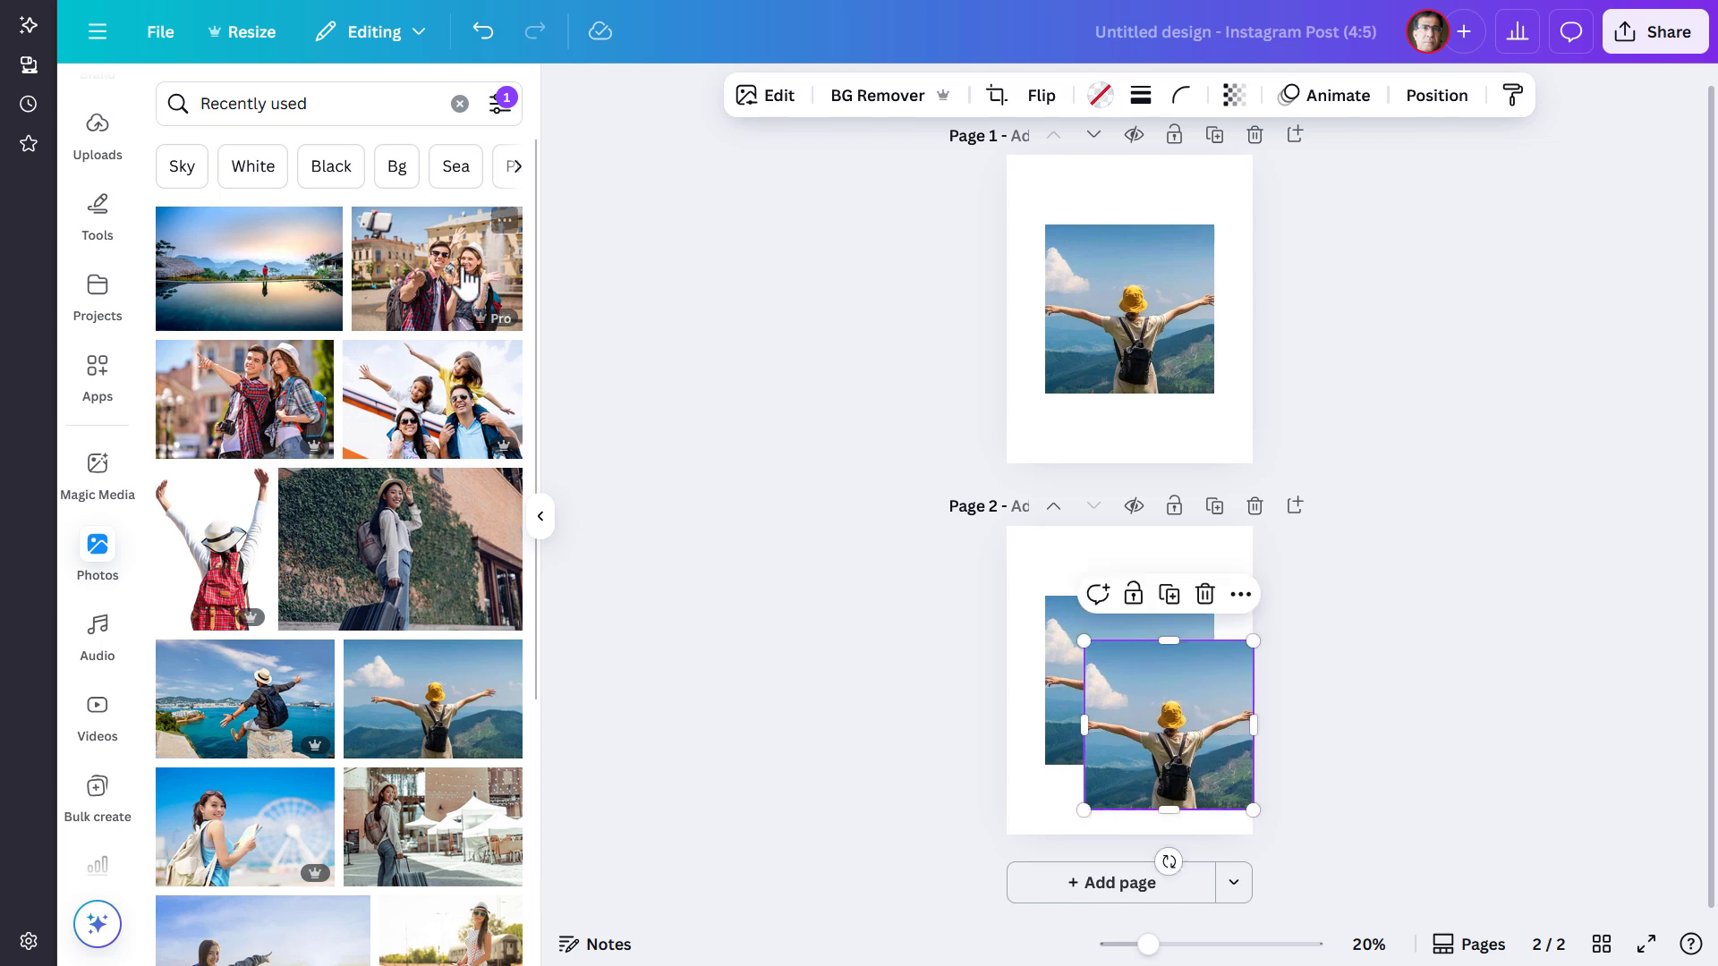
# Step: Replace the copied frame's image on page 2 with the lake sunset photo and centre it on the page
pyautogui.moveTo(266, 275); pyautogui.dragTo(1174, 738)
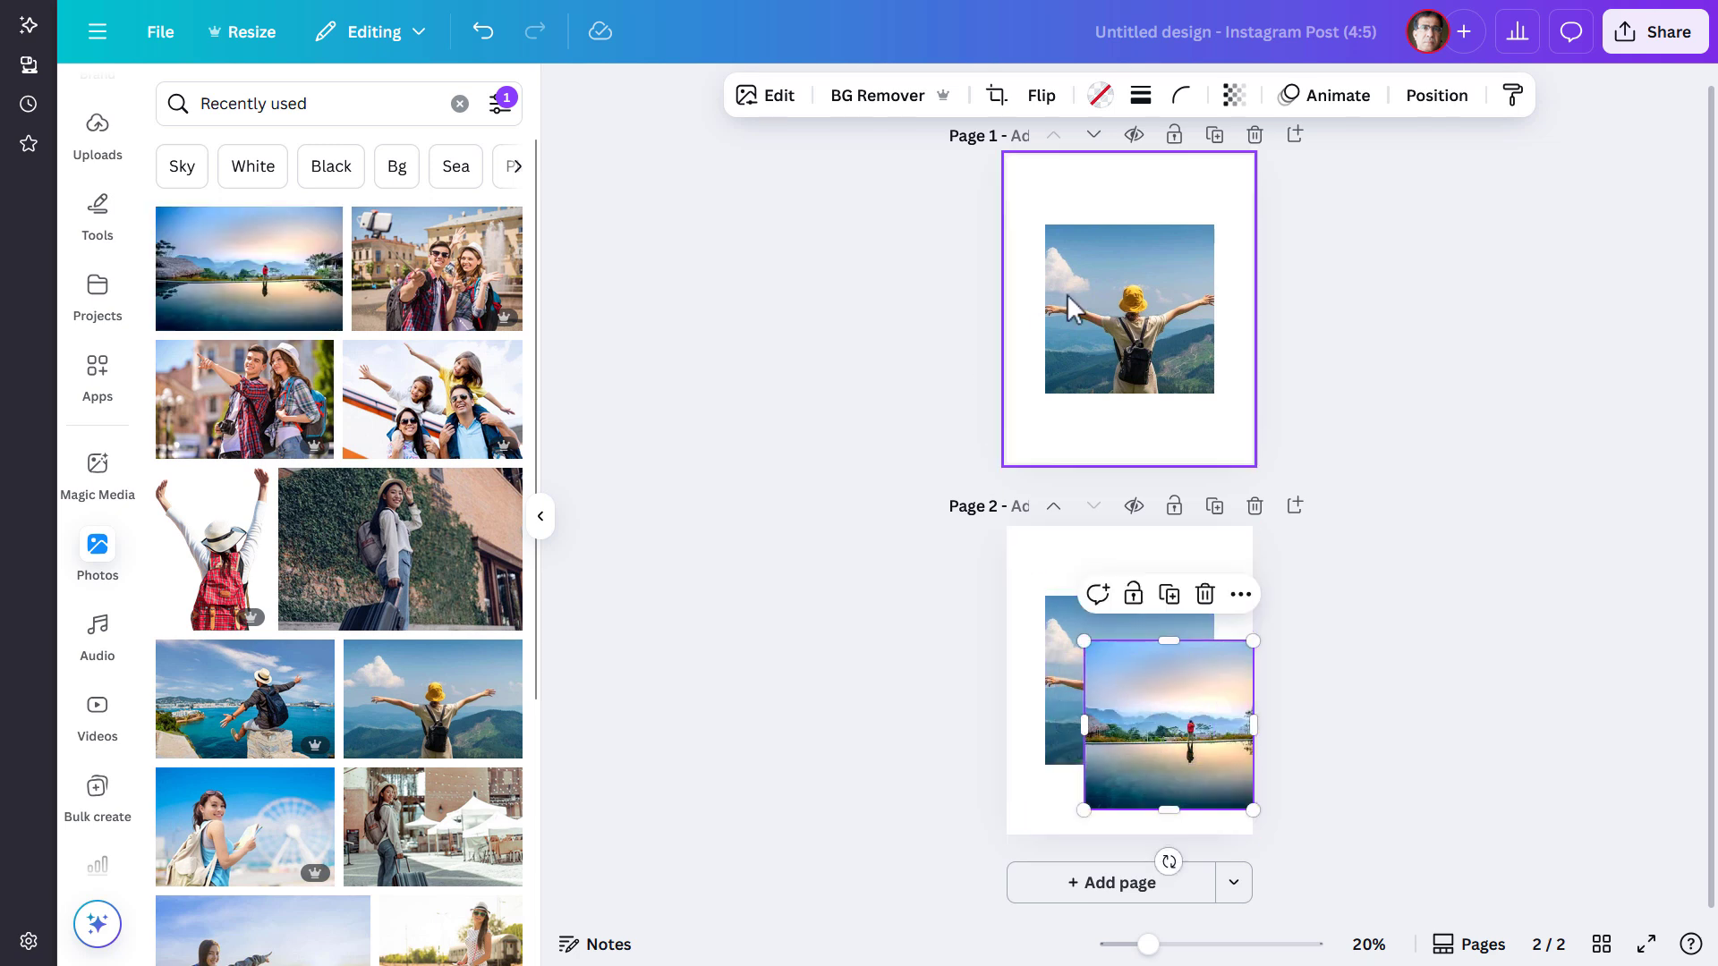
pyautogui.click(1437, 96)
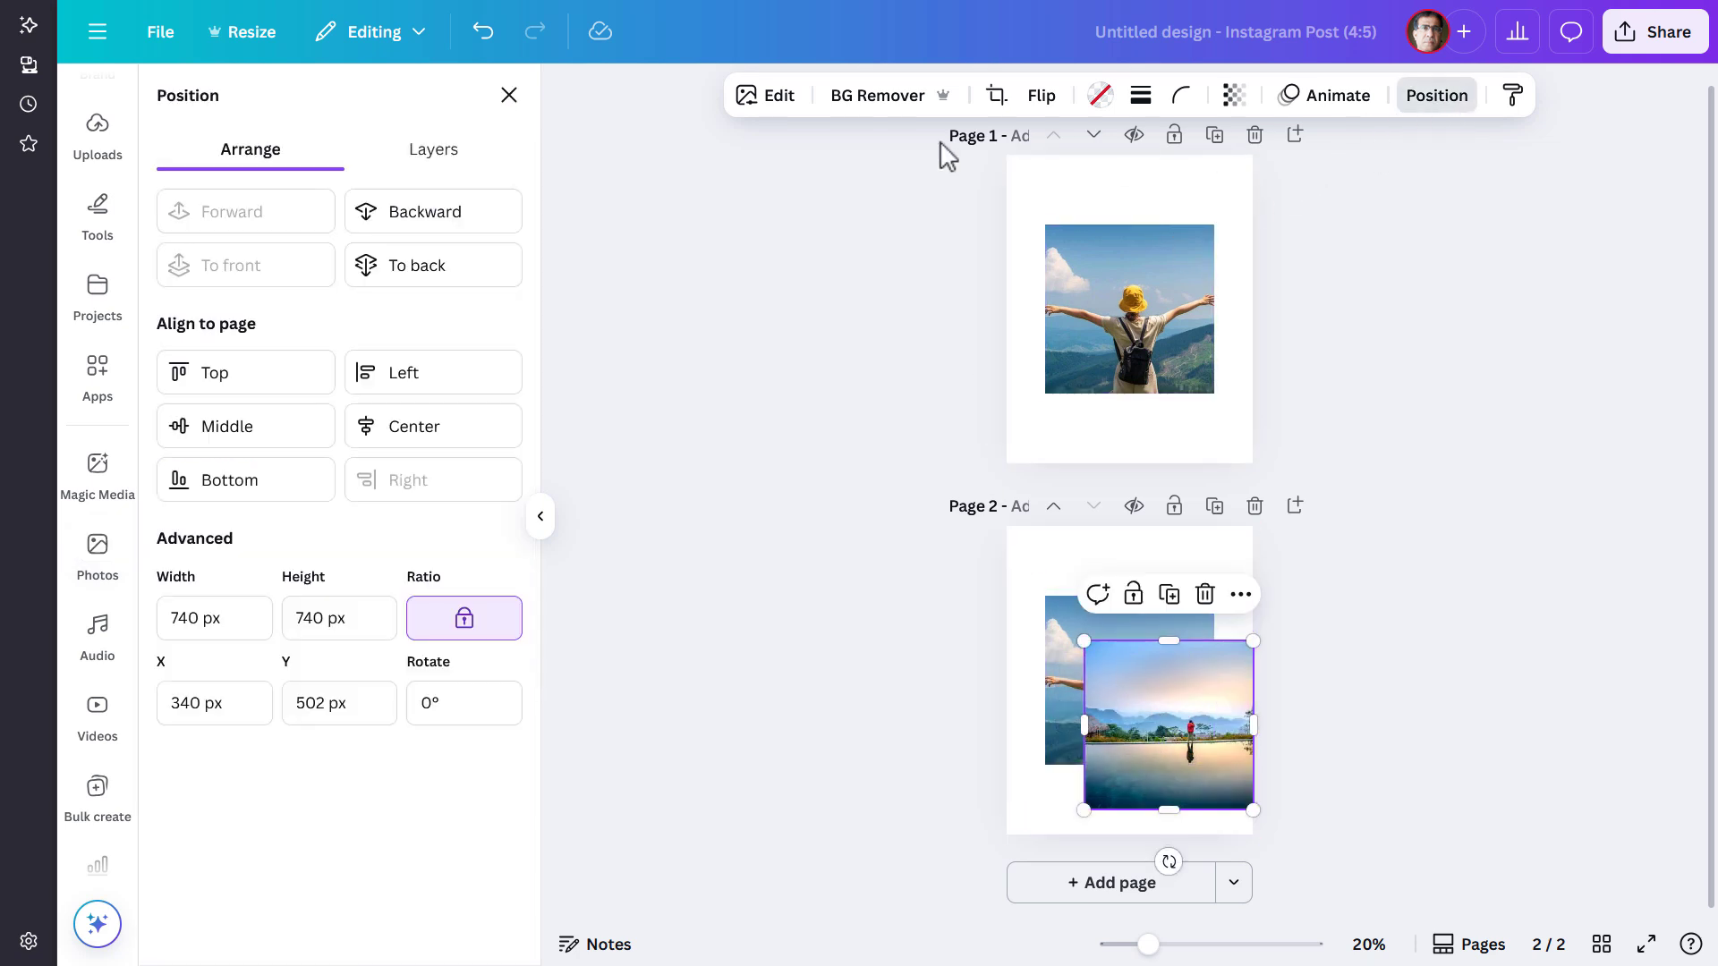
pyautogui.click(415, 434)
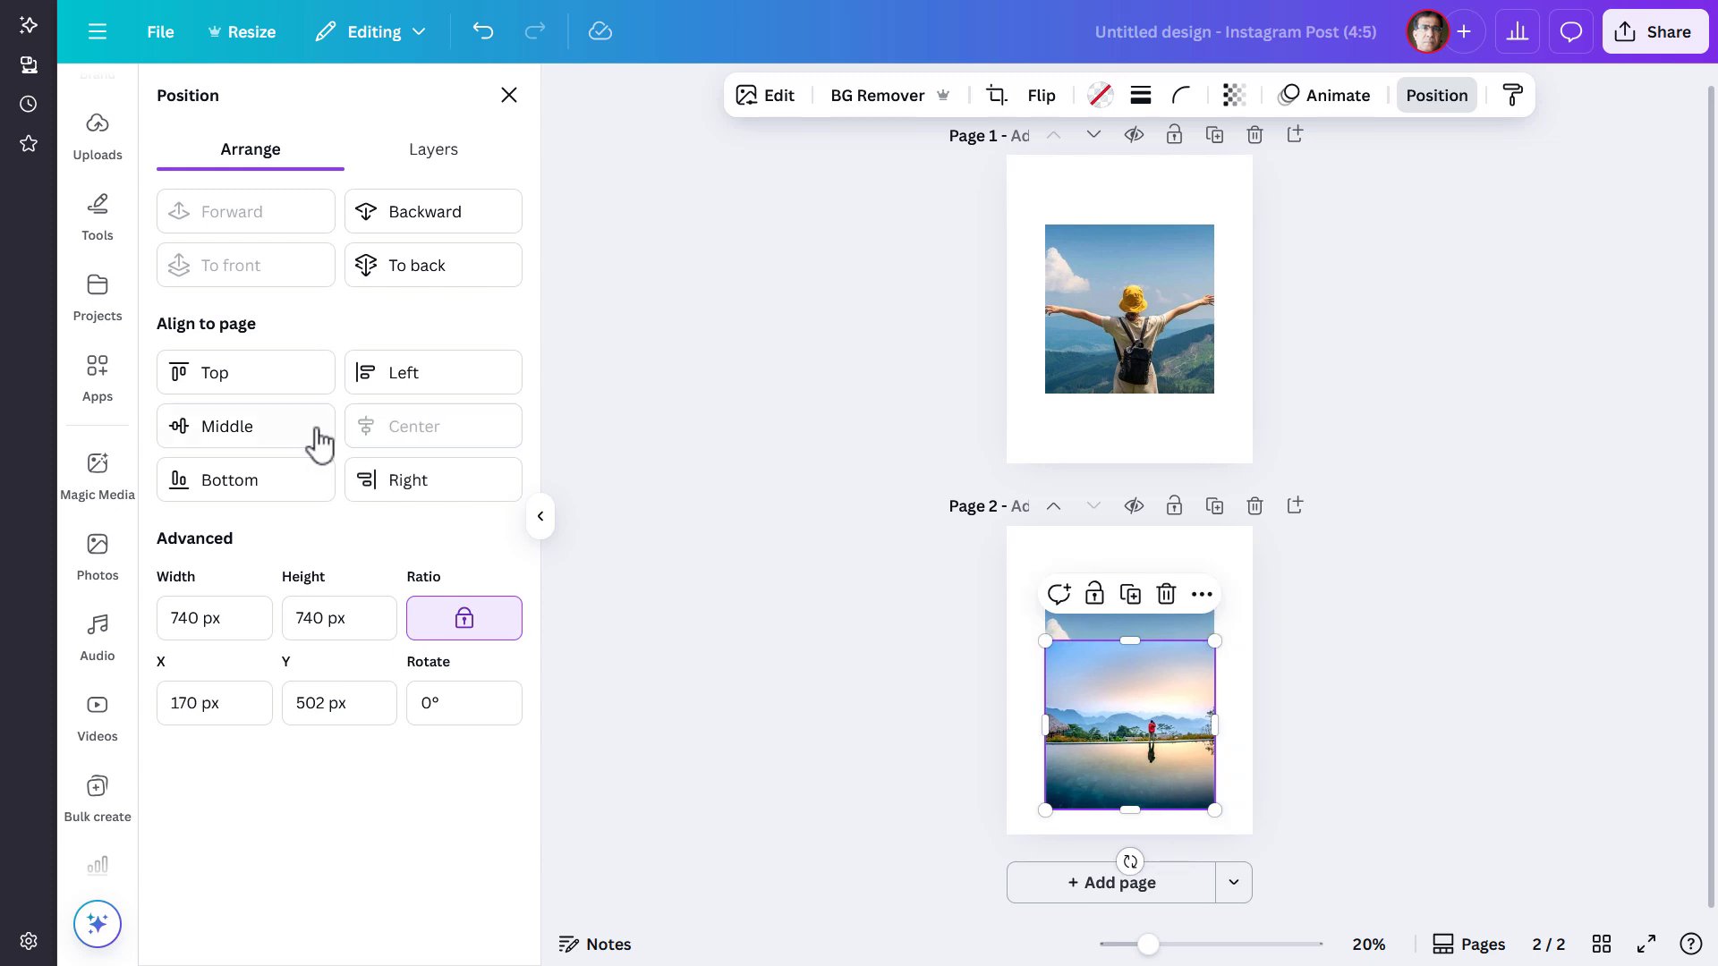
pyautogui.click(319, 433)
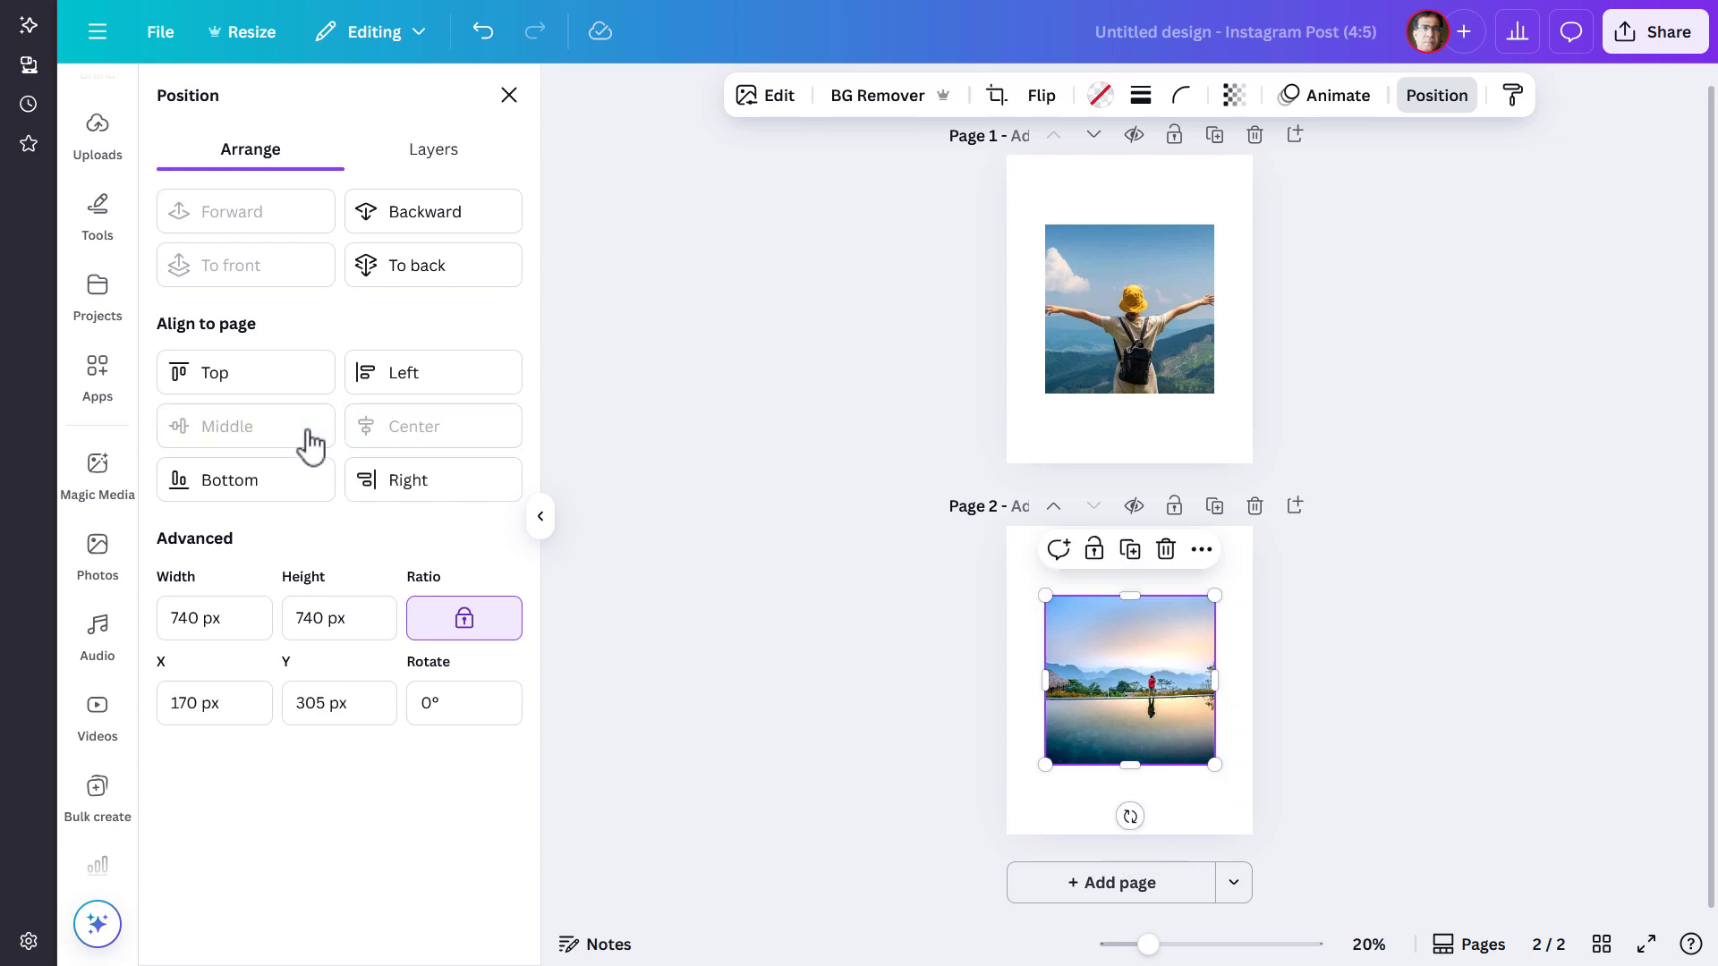
# Step: Duplicate page 2 and shift the lake photo on page 3 downward to uncover the frame behind it
pyautogui.click(1217, 509)
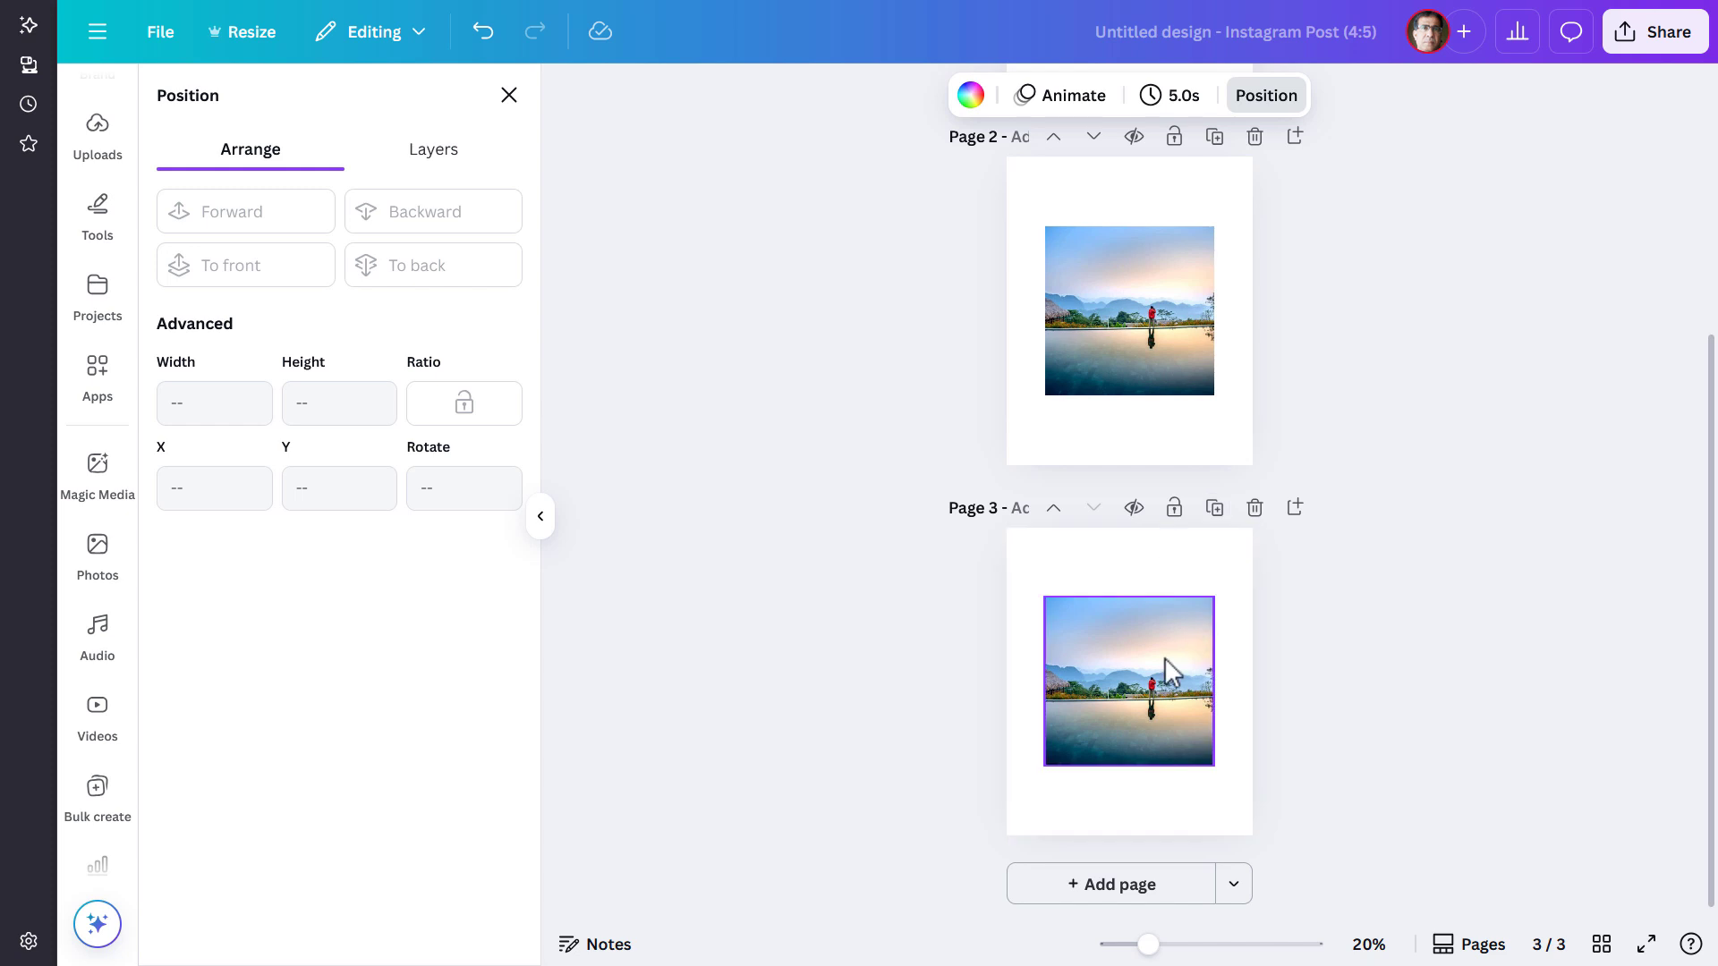
pyautogui.click(1163, 671)
pyautogui.moveTo(1163, 671); pyautogui.dragTo(1175, 713)
# Step: Replace the image in page 3's rear frame with the recently used photo of the white-hatted traveller by the sea
pyautogui.click(1073, 641)
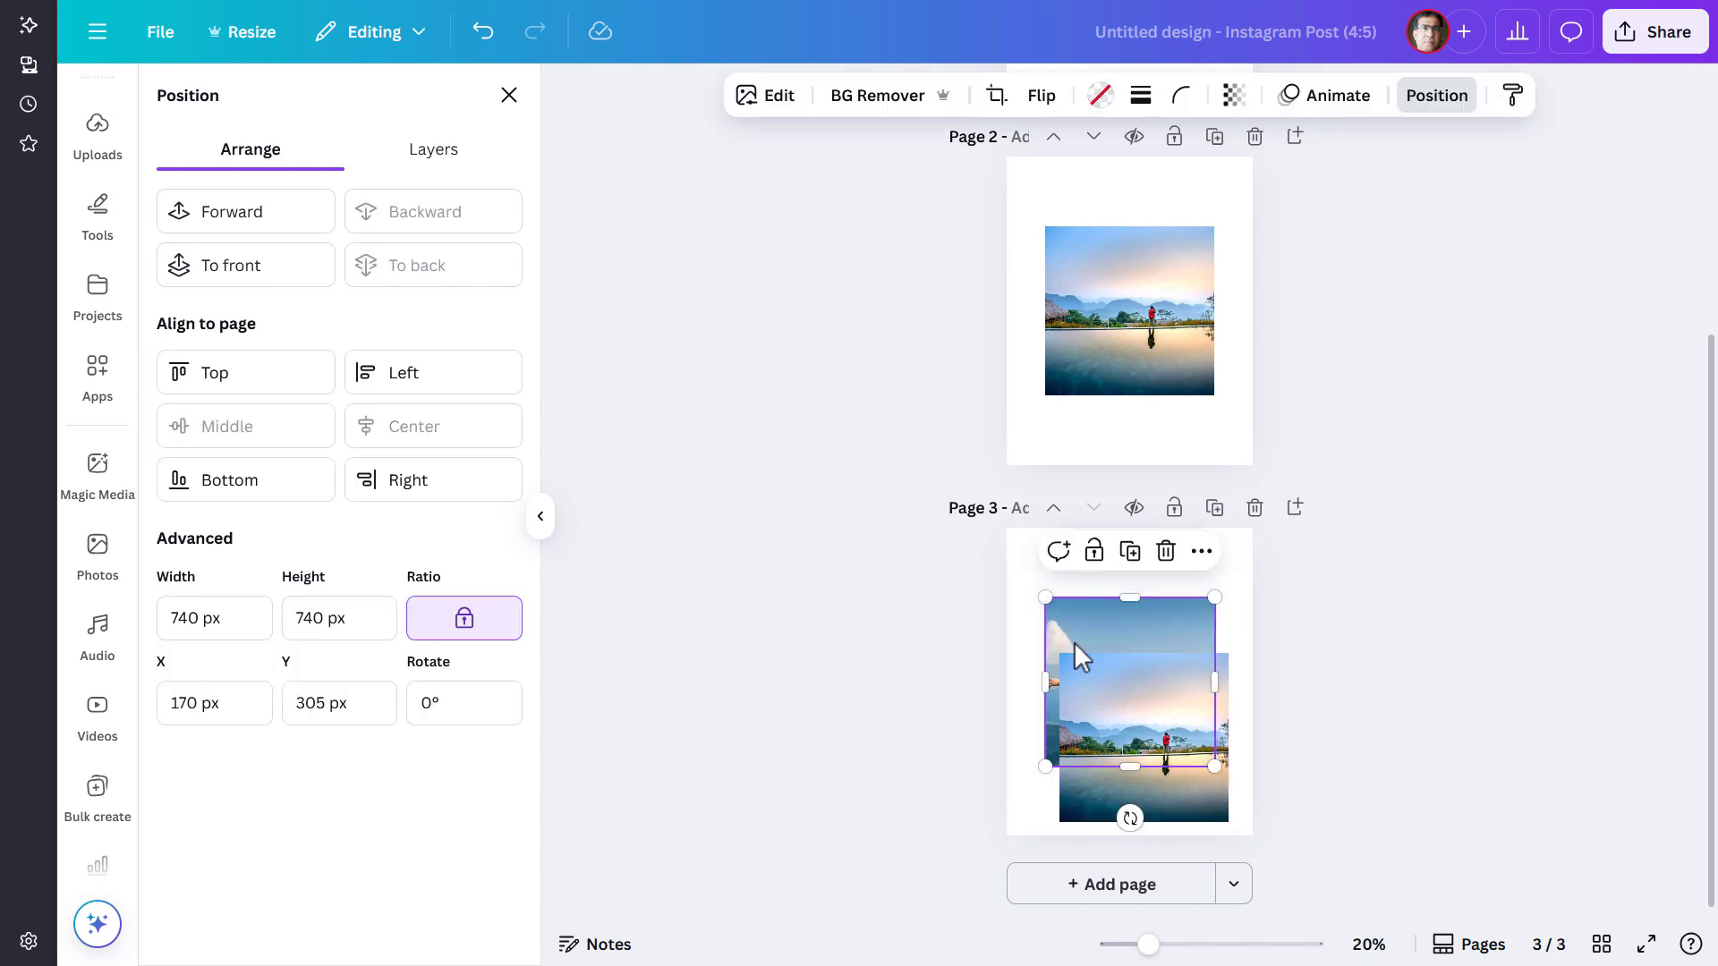
pyautogui.click(101, 555)
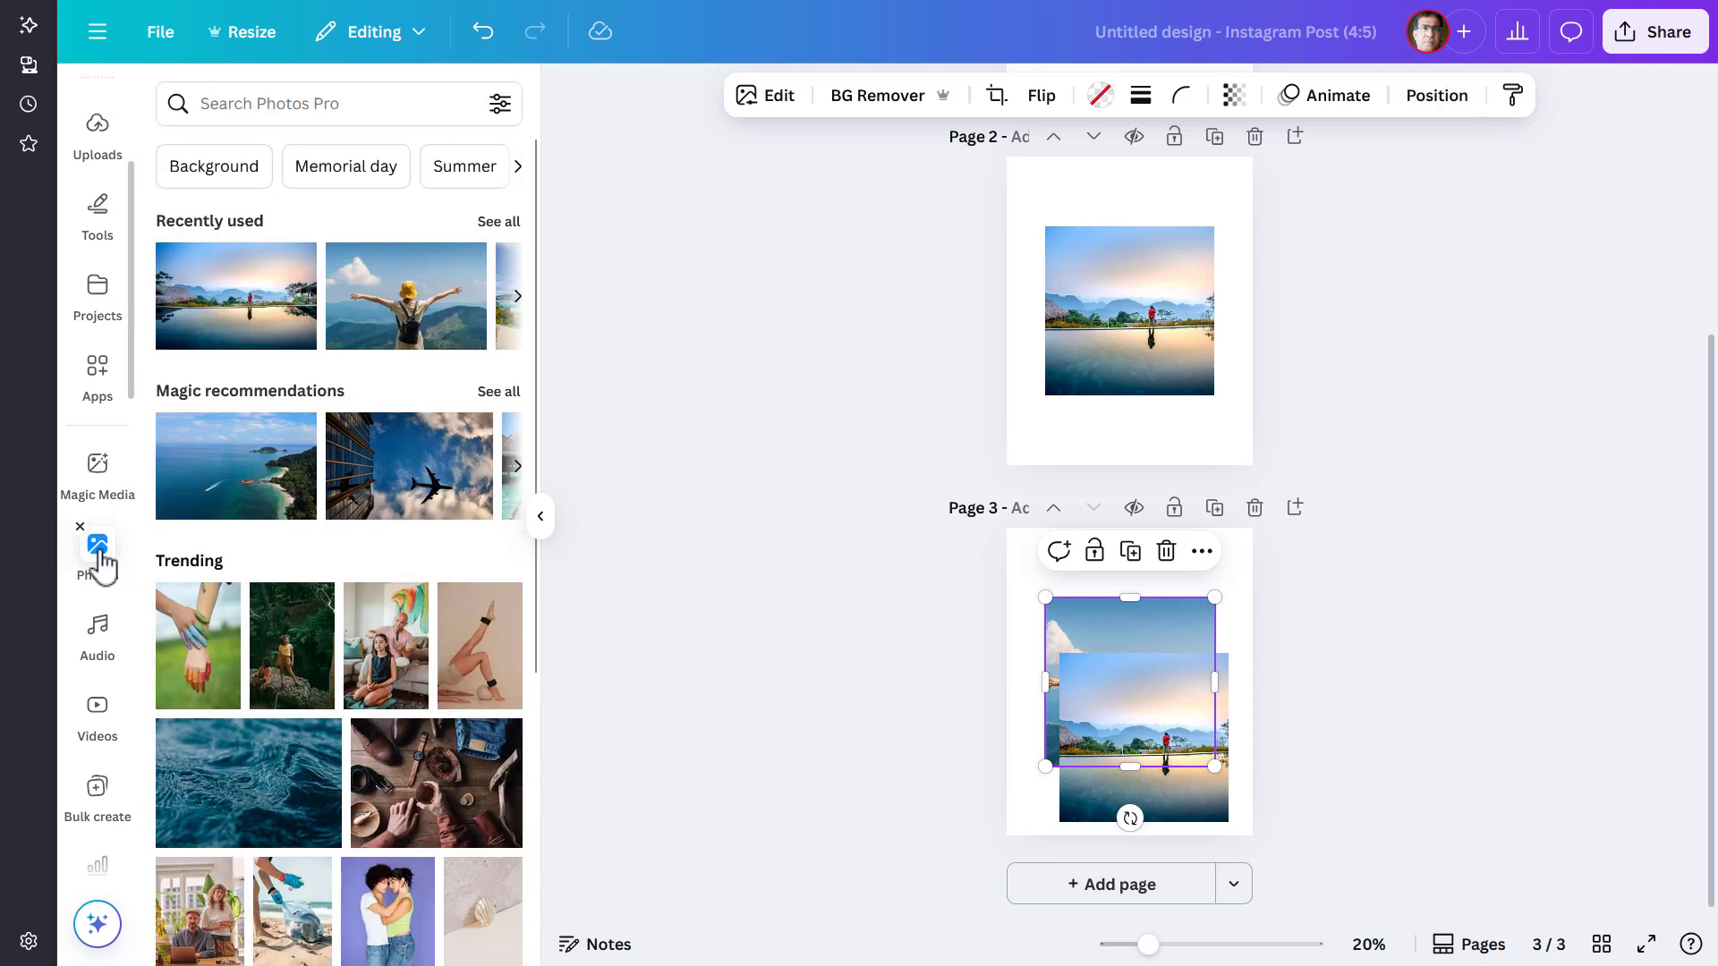
pyautogui.click(507, 223)
pyautogui.moveTo(250, 397); pyautogui.dragTo(1101, 613)
# Step: Move the lake photo's layer beneath the seaside photo on page 3 and centre it on the page
pyautogui.click(1445, 97)
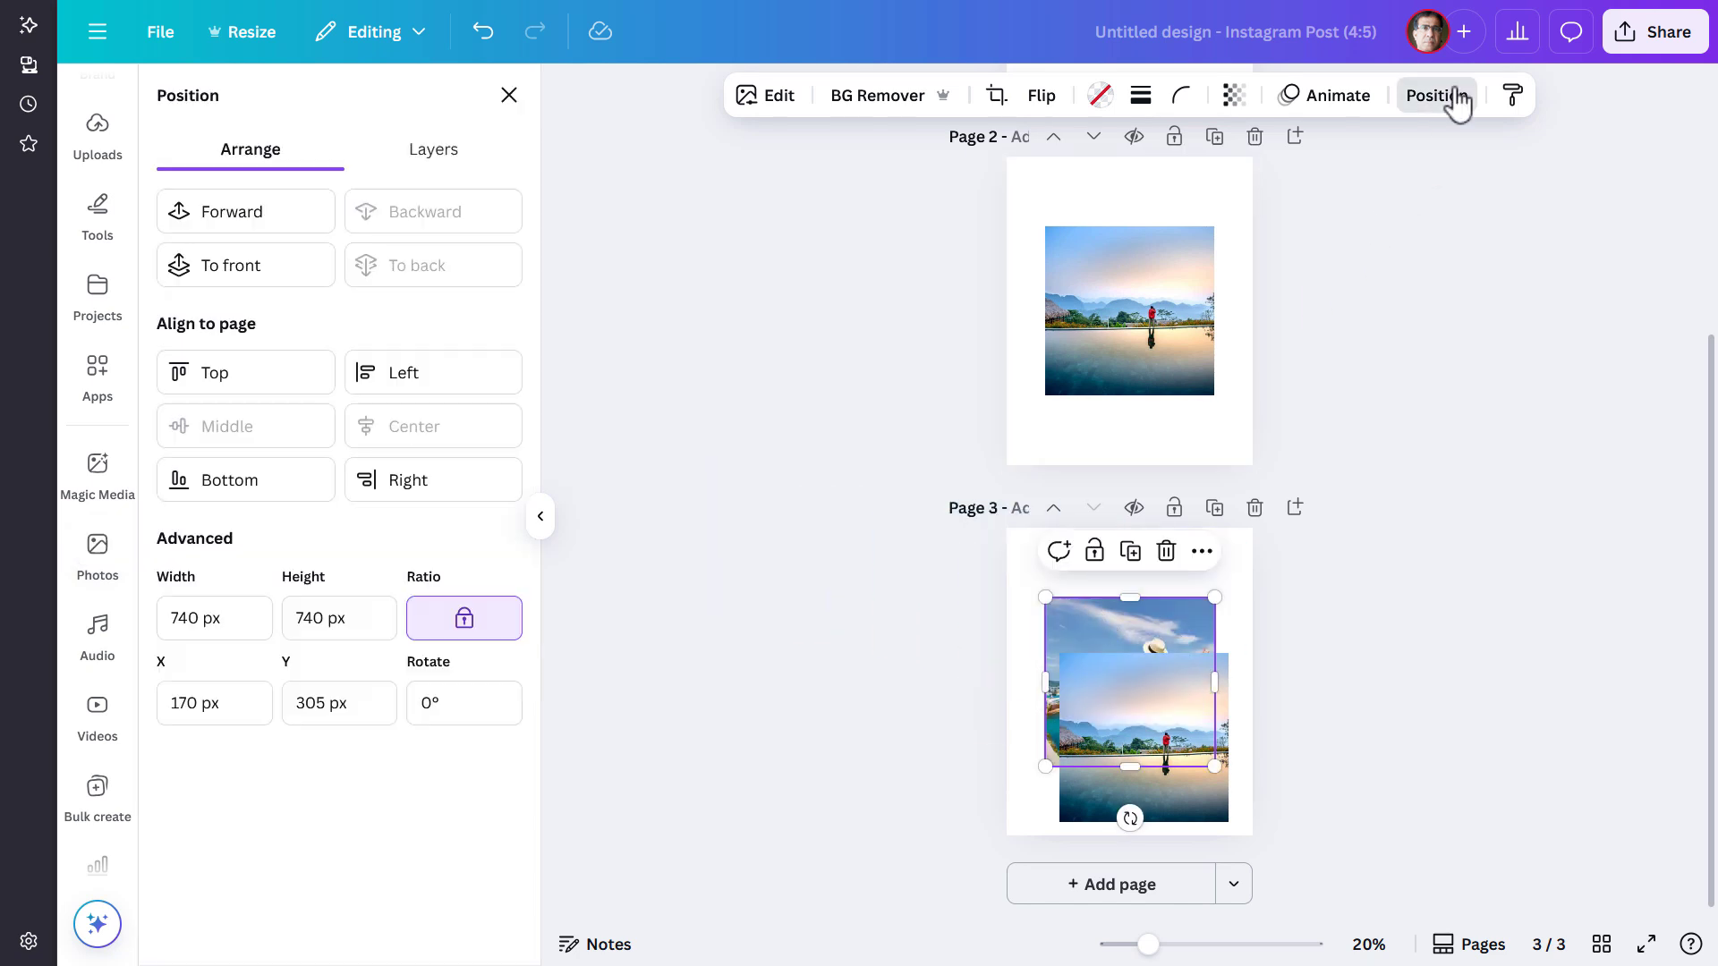
pyautogui.click(414, 166)
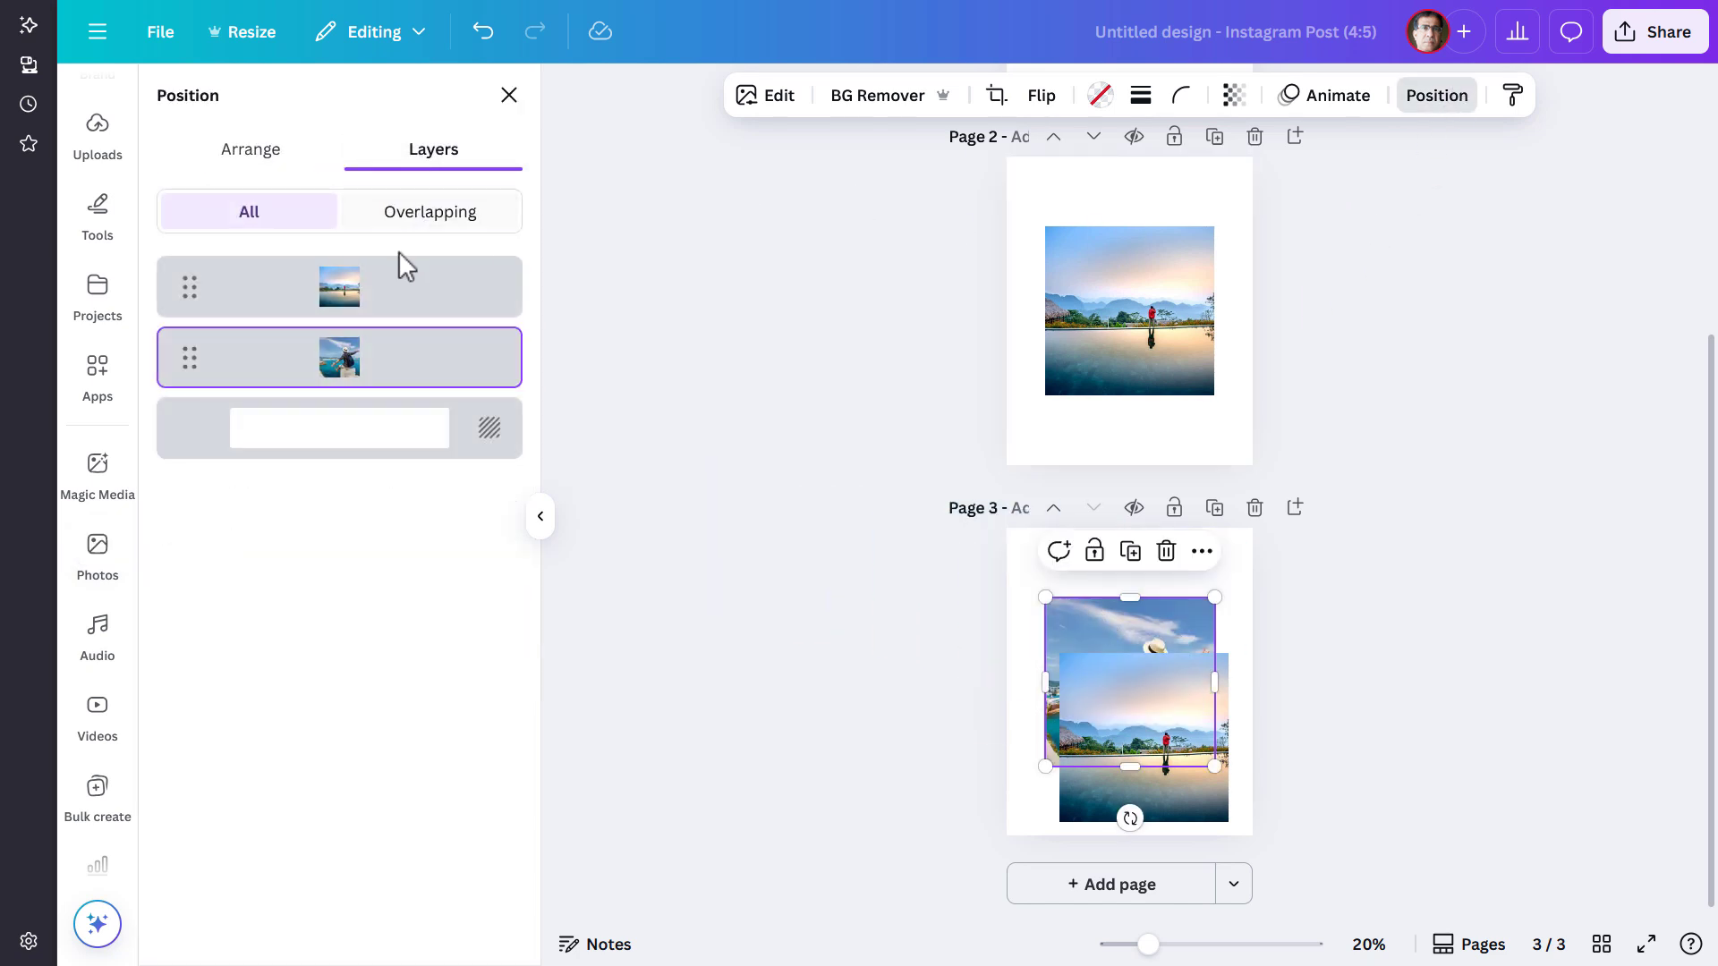
pyautogui.moveTo(402, 261); pyautogui.dragTo(385, 358)
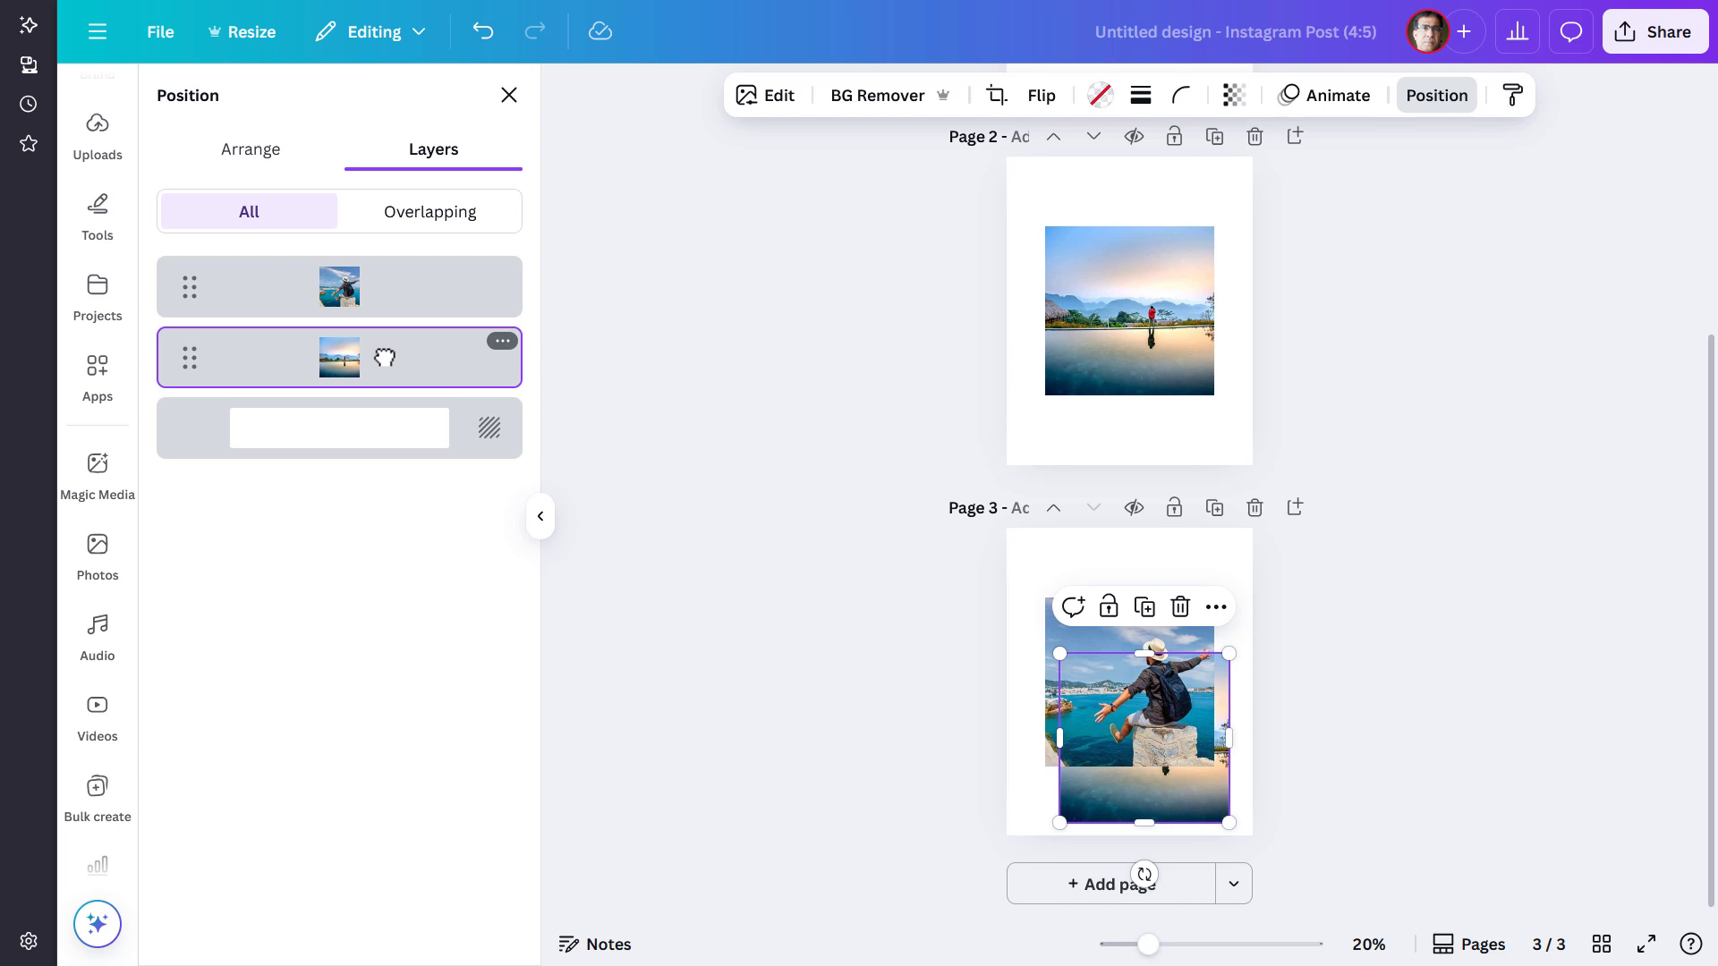
pyautogui.click(255, 163)
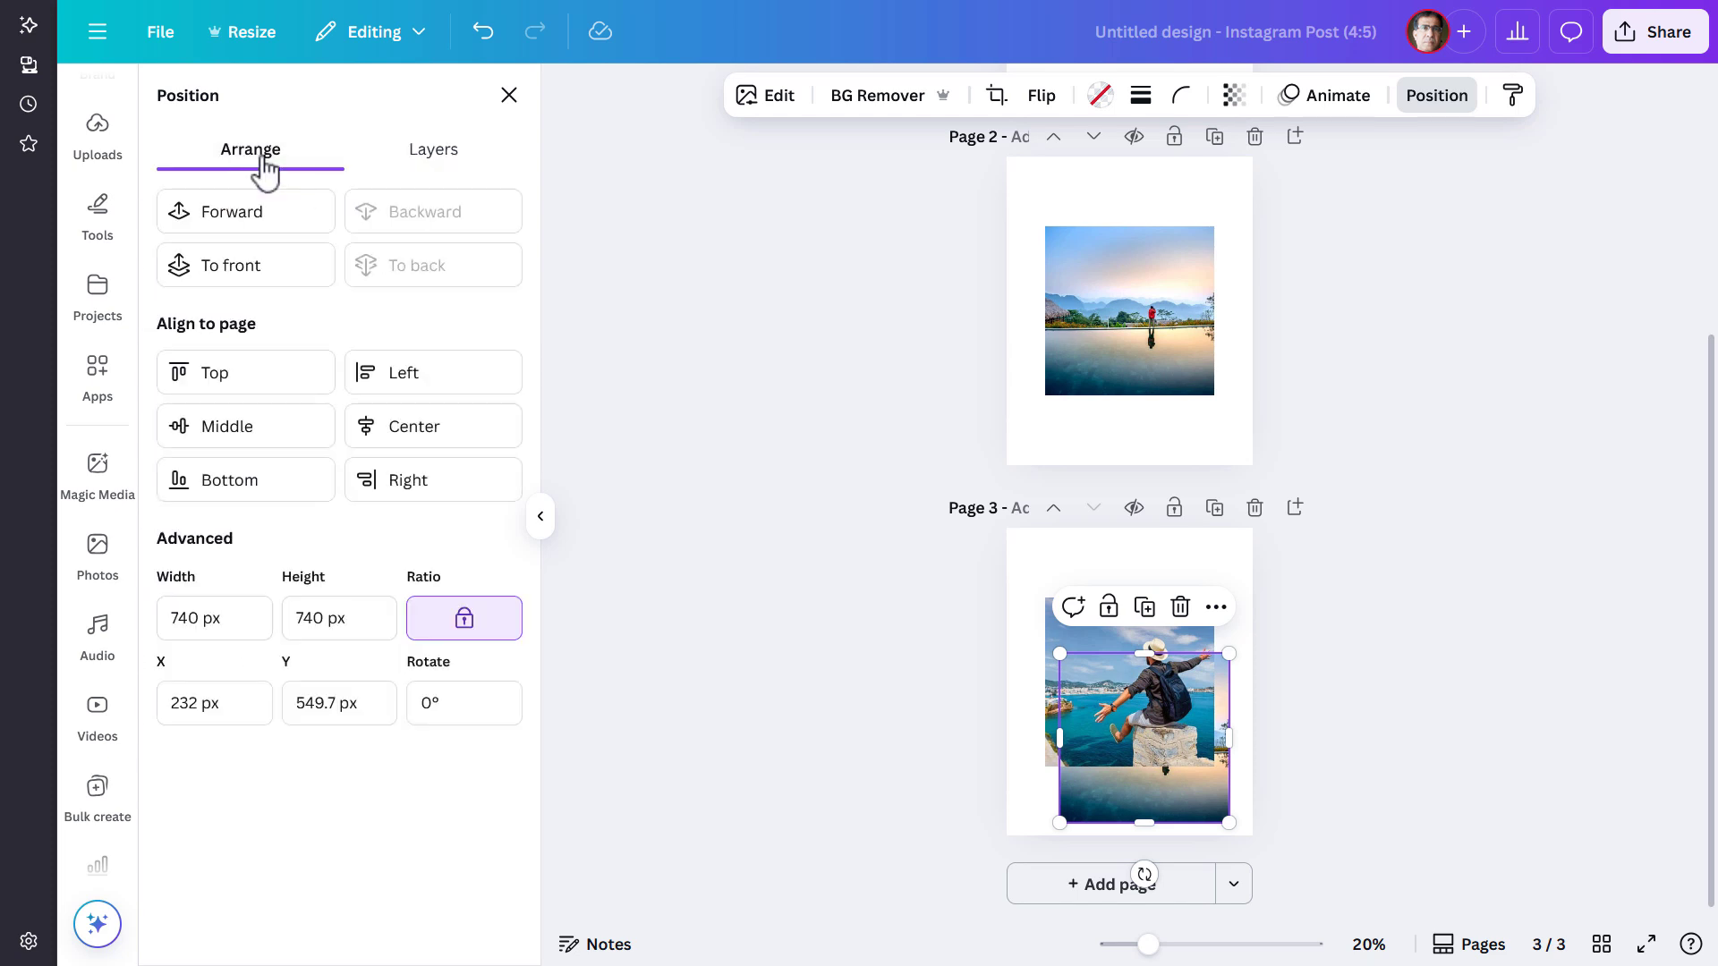
pyautogui.click(399, 431)
pyautogui.click(304, 431)
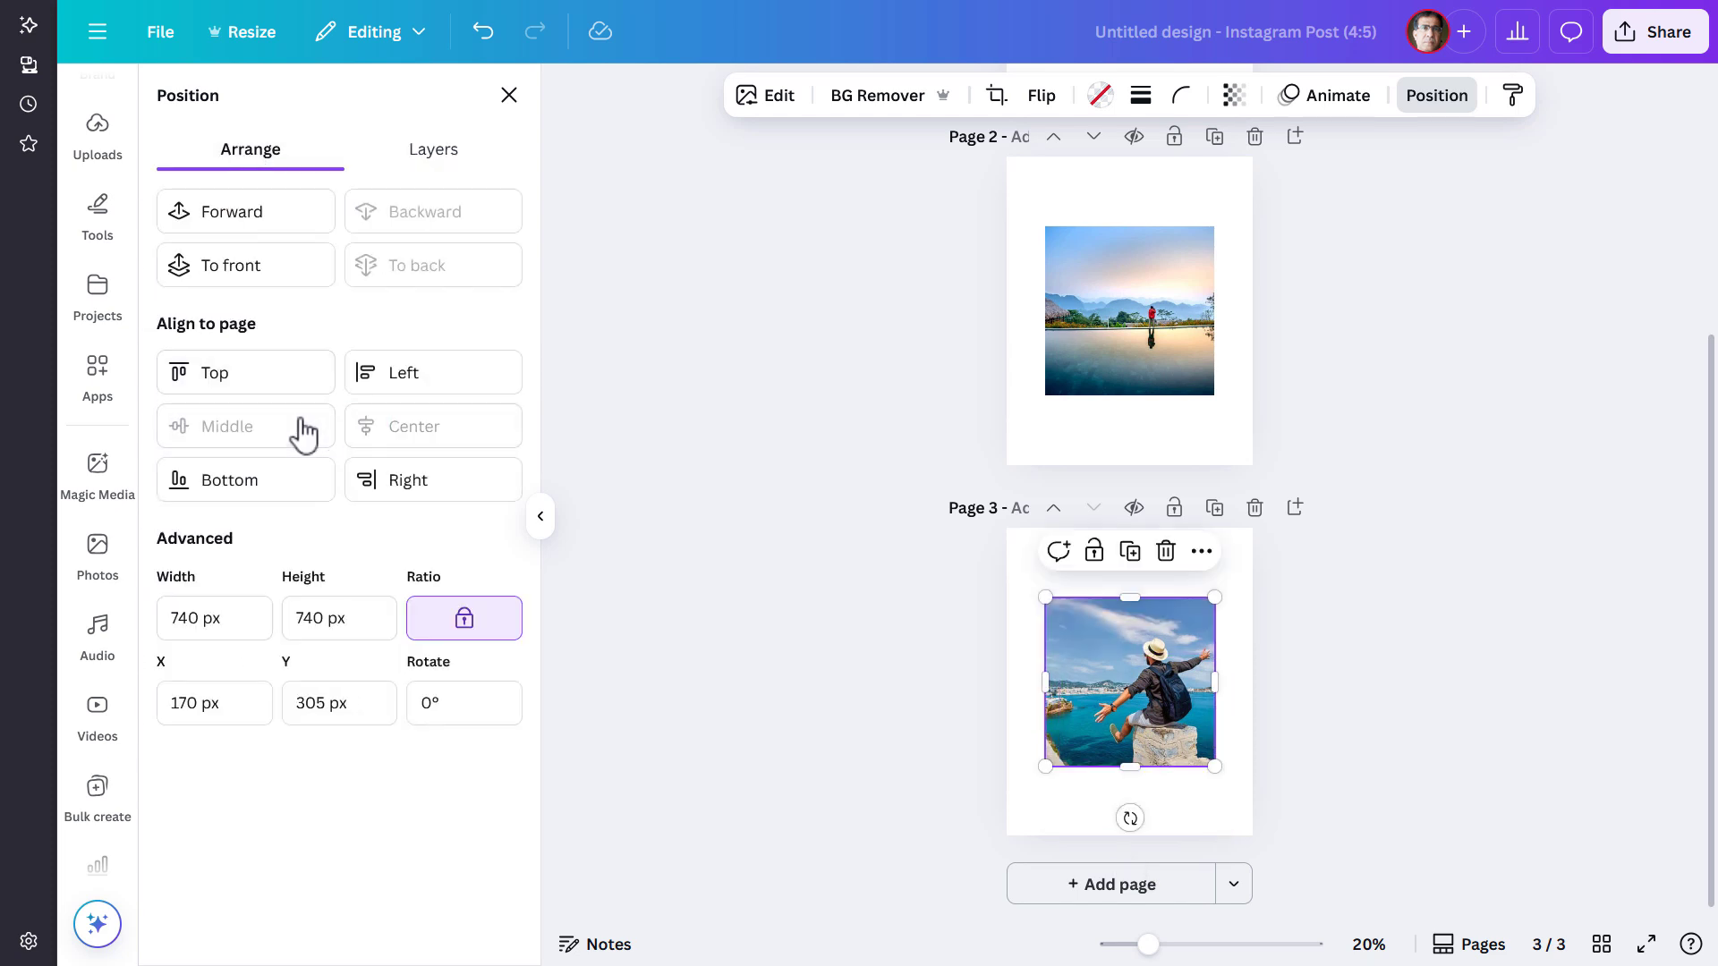
# Step: Duplicate page 3, offset the seaside photo on page 4 and fill the frame behind it with the yellow-hat traveller photo
pyautogui.click(1215, 508)
pyautogui.moveTo(1140, 656); pyautogui.dragTo(1155, 701)
pyautogui.click(99, 553)
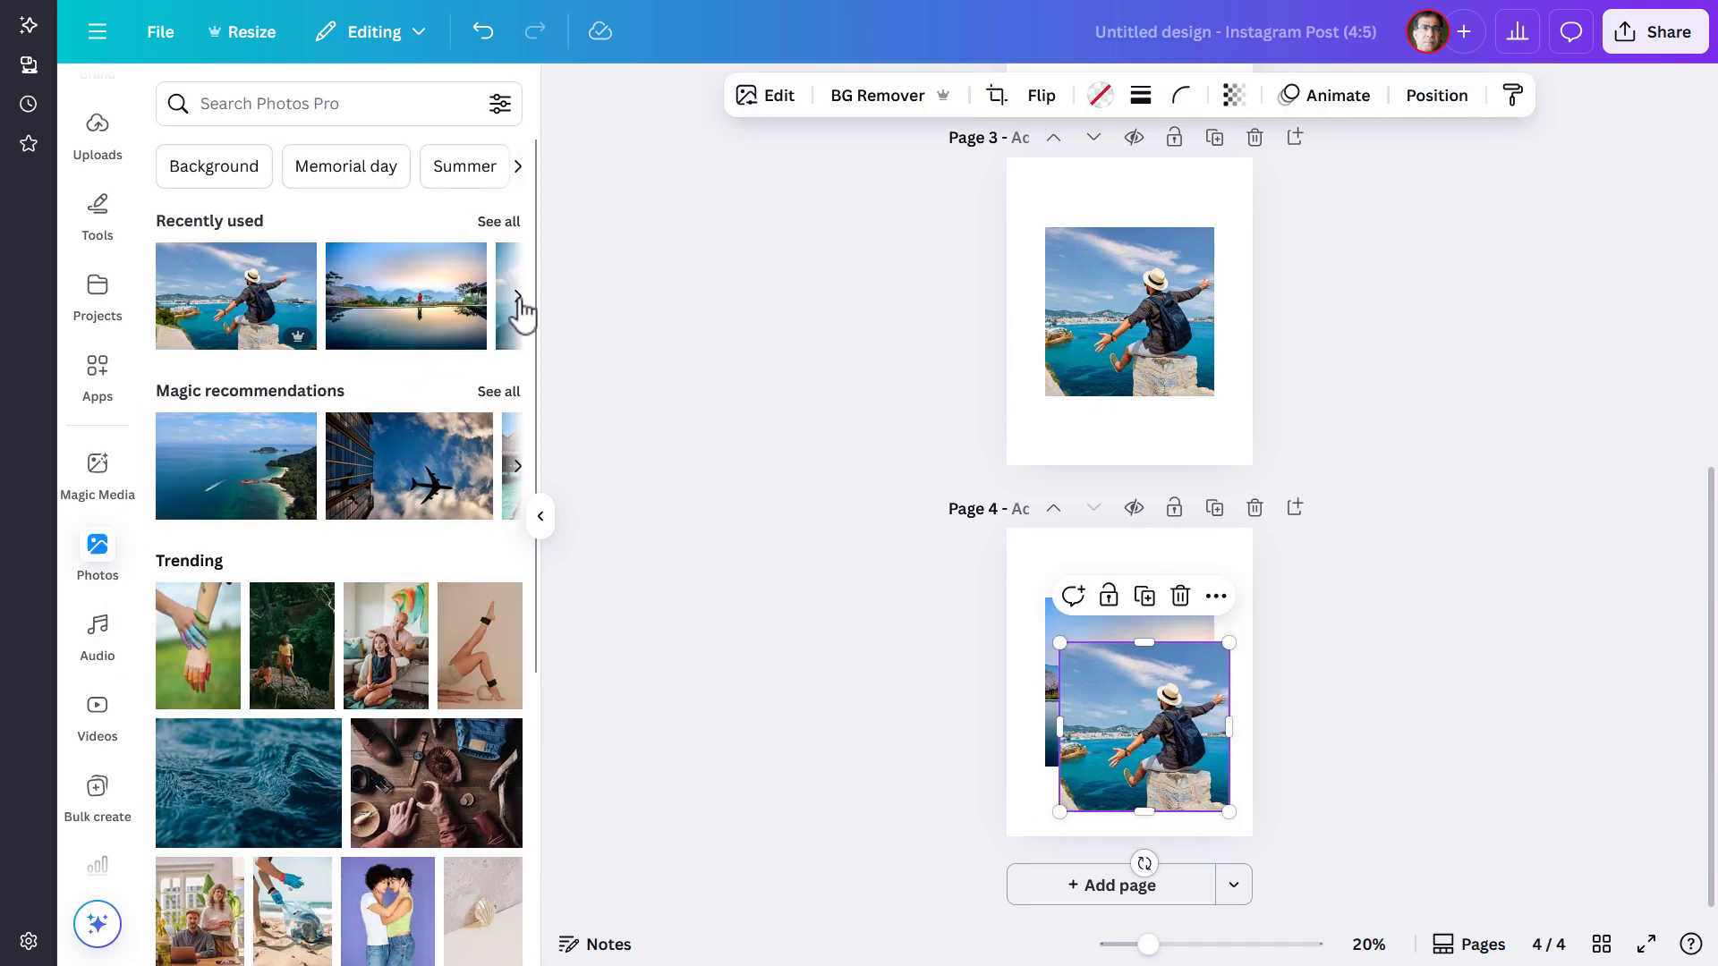
pyautogui.click(520, 298)
pyautogui.moveTo(237, 295); pyautogui.dragTo(978, 624)
# Step: Move the seaside photo's layer beneath the yellow-hat photo on page 4 and centre it on the page
pyautogui.click(1437, 95)
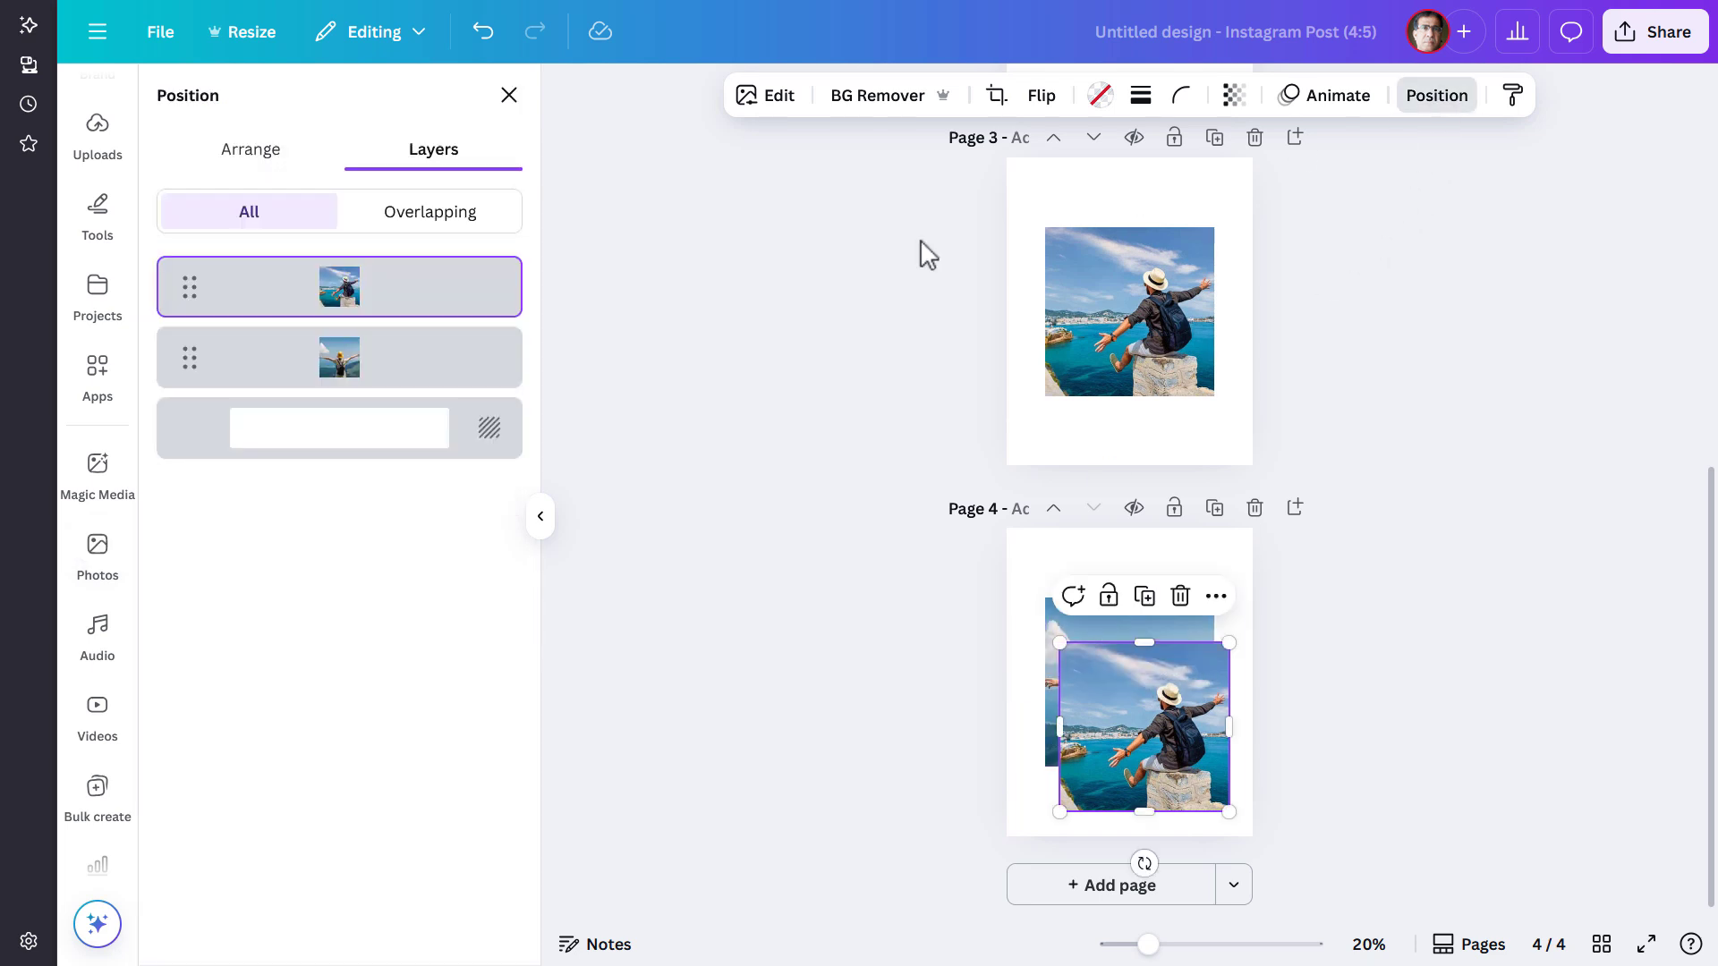
pyautogui.moveTo(353, 295); pyautogui.dragTo(339, 364)
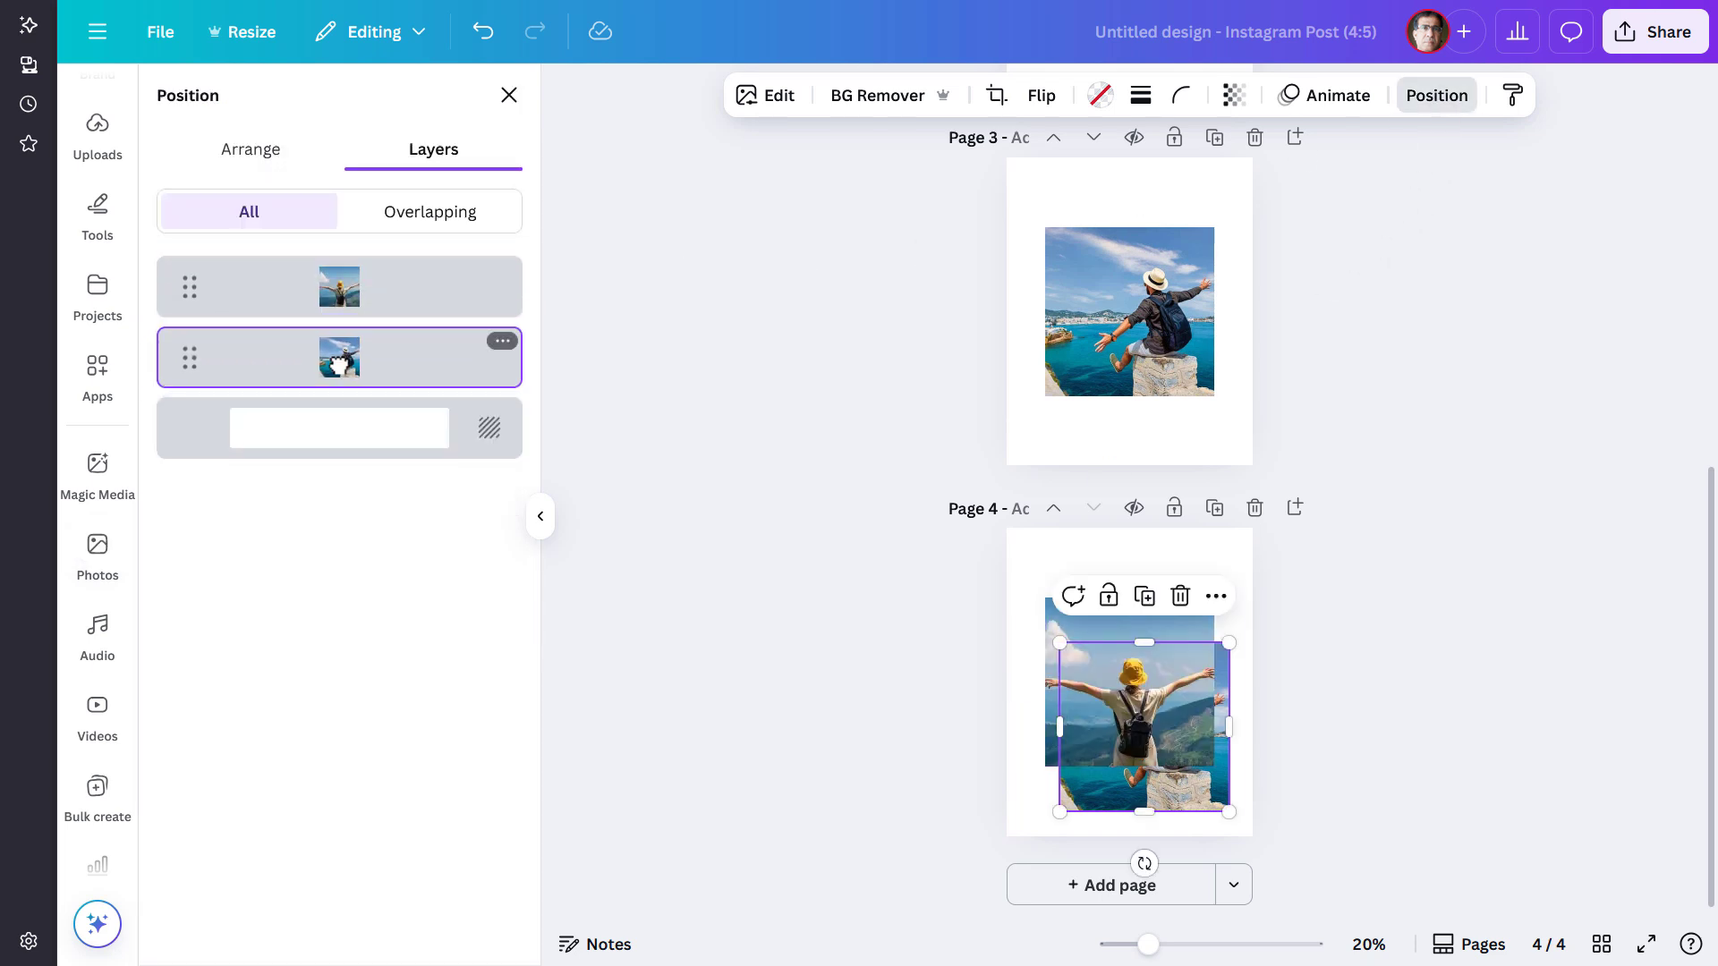
pyautogui.click(267, 159)
pyautogui.click(353, 426)
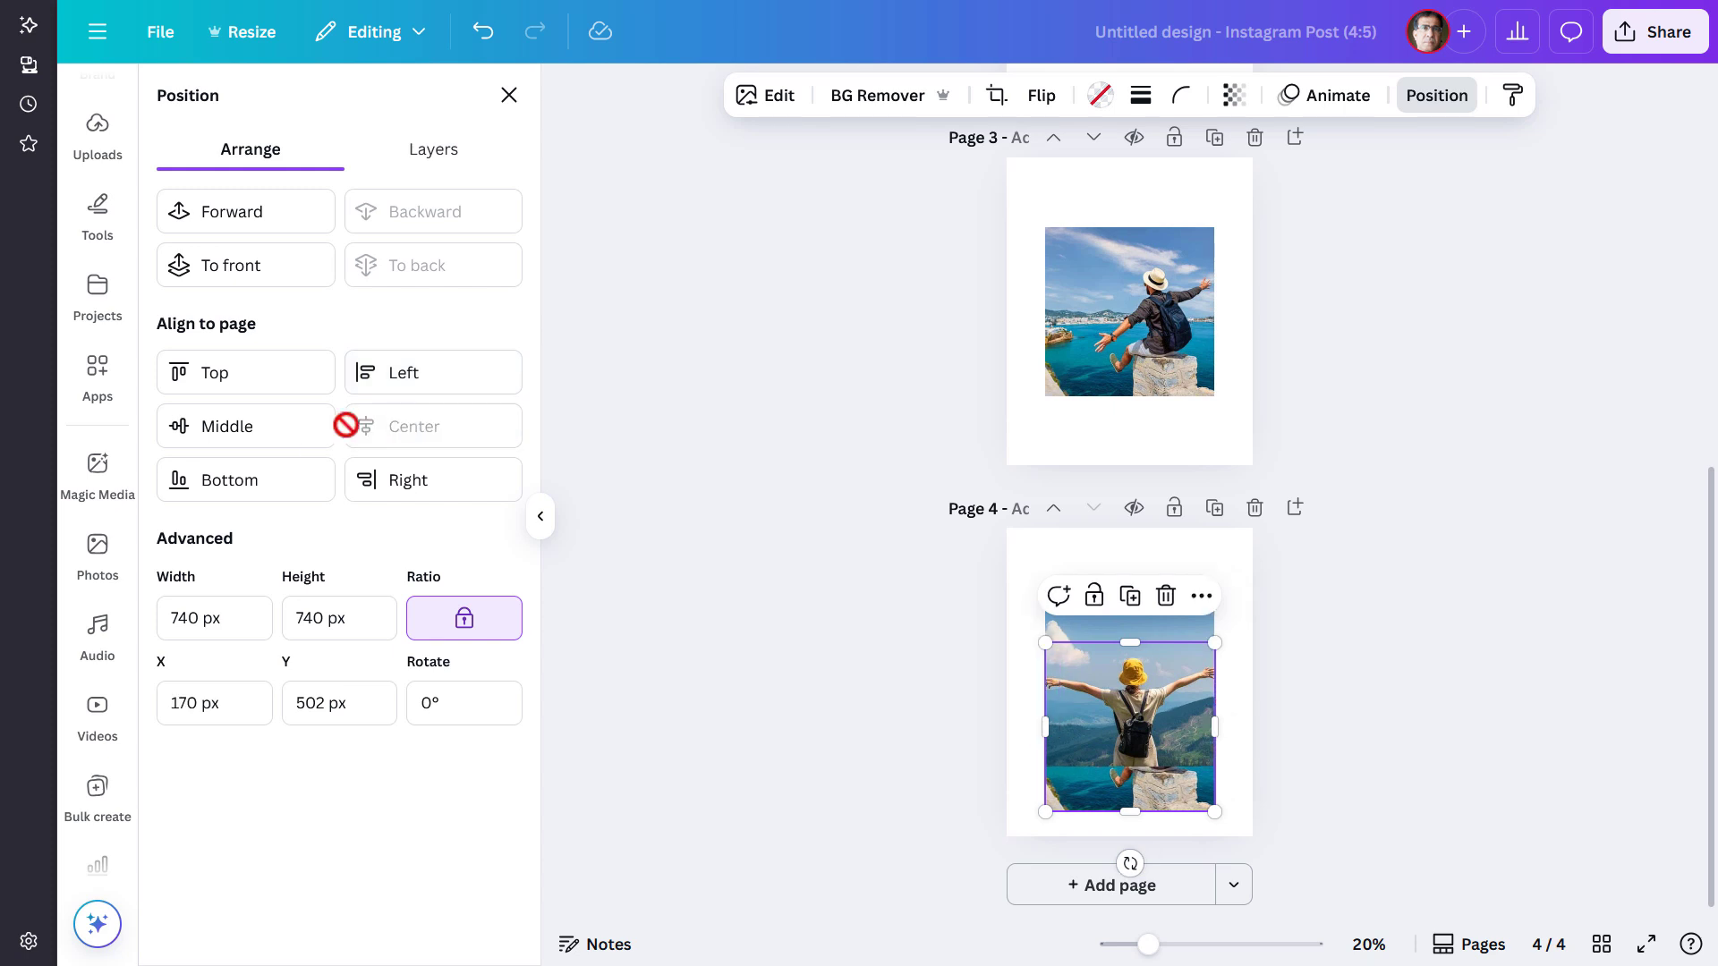
pyautogui.click(315, 437)
pyautogui.click(813, 474)
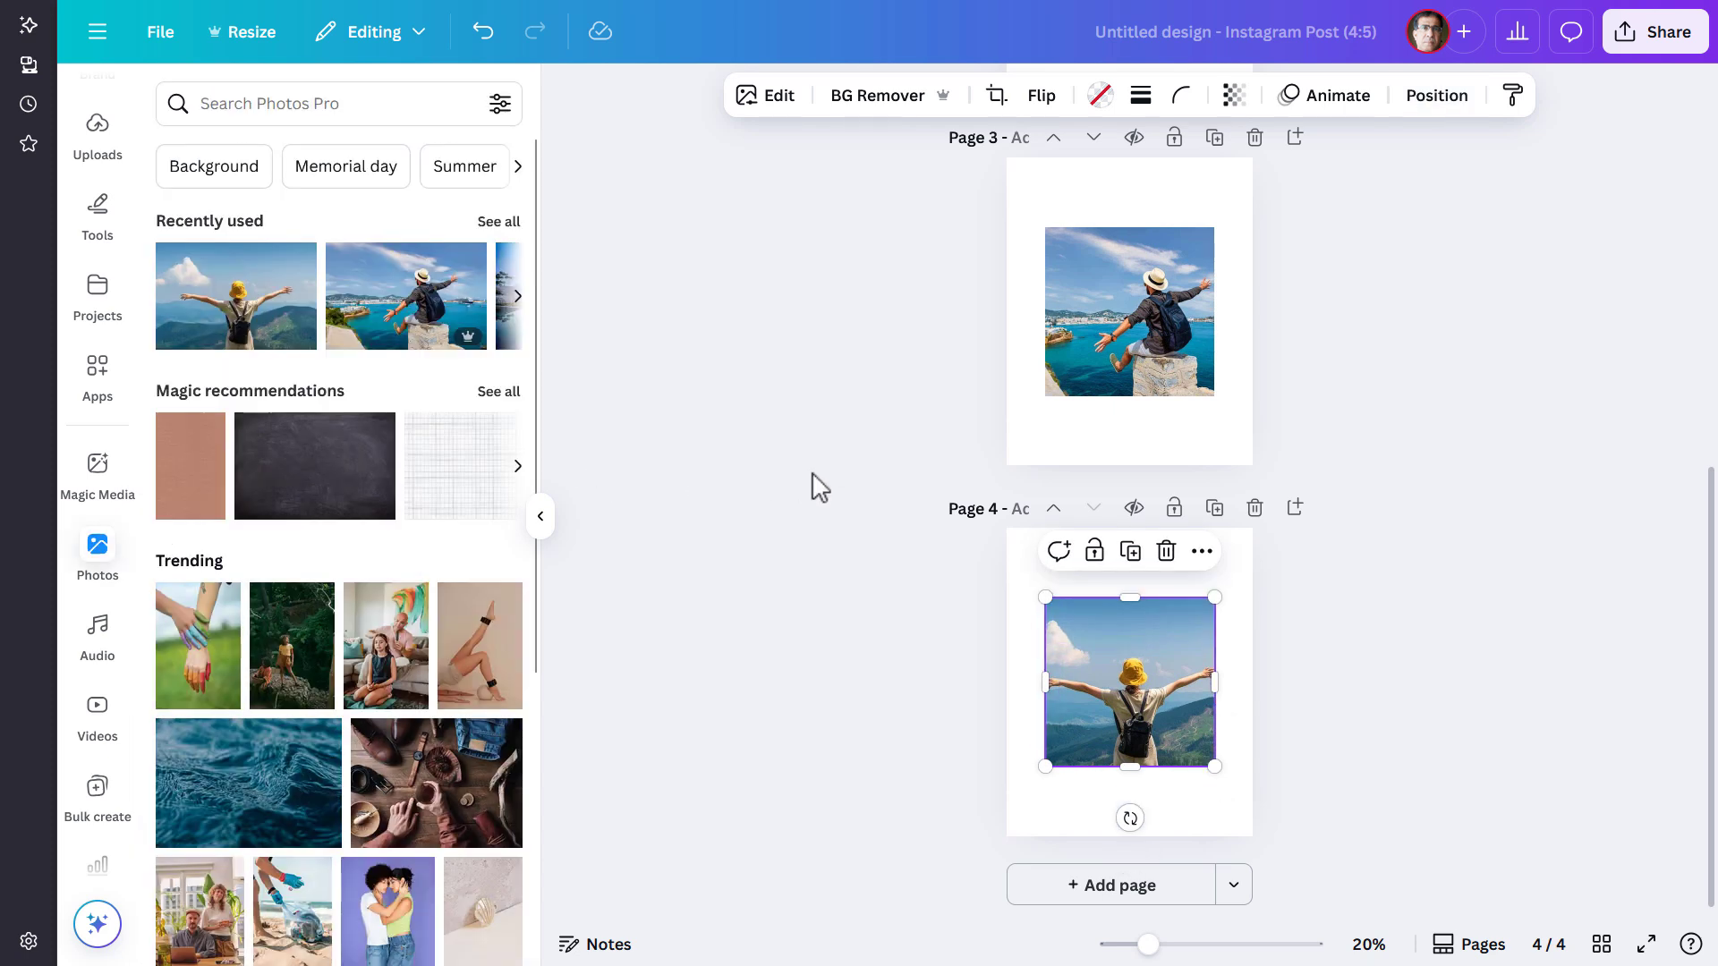
pyautogui.click(541, 516)
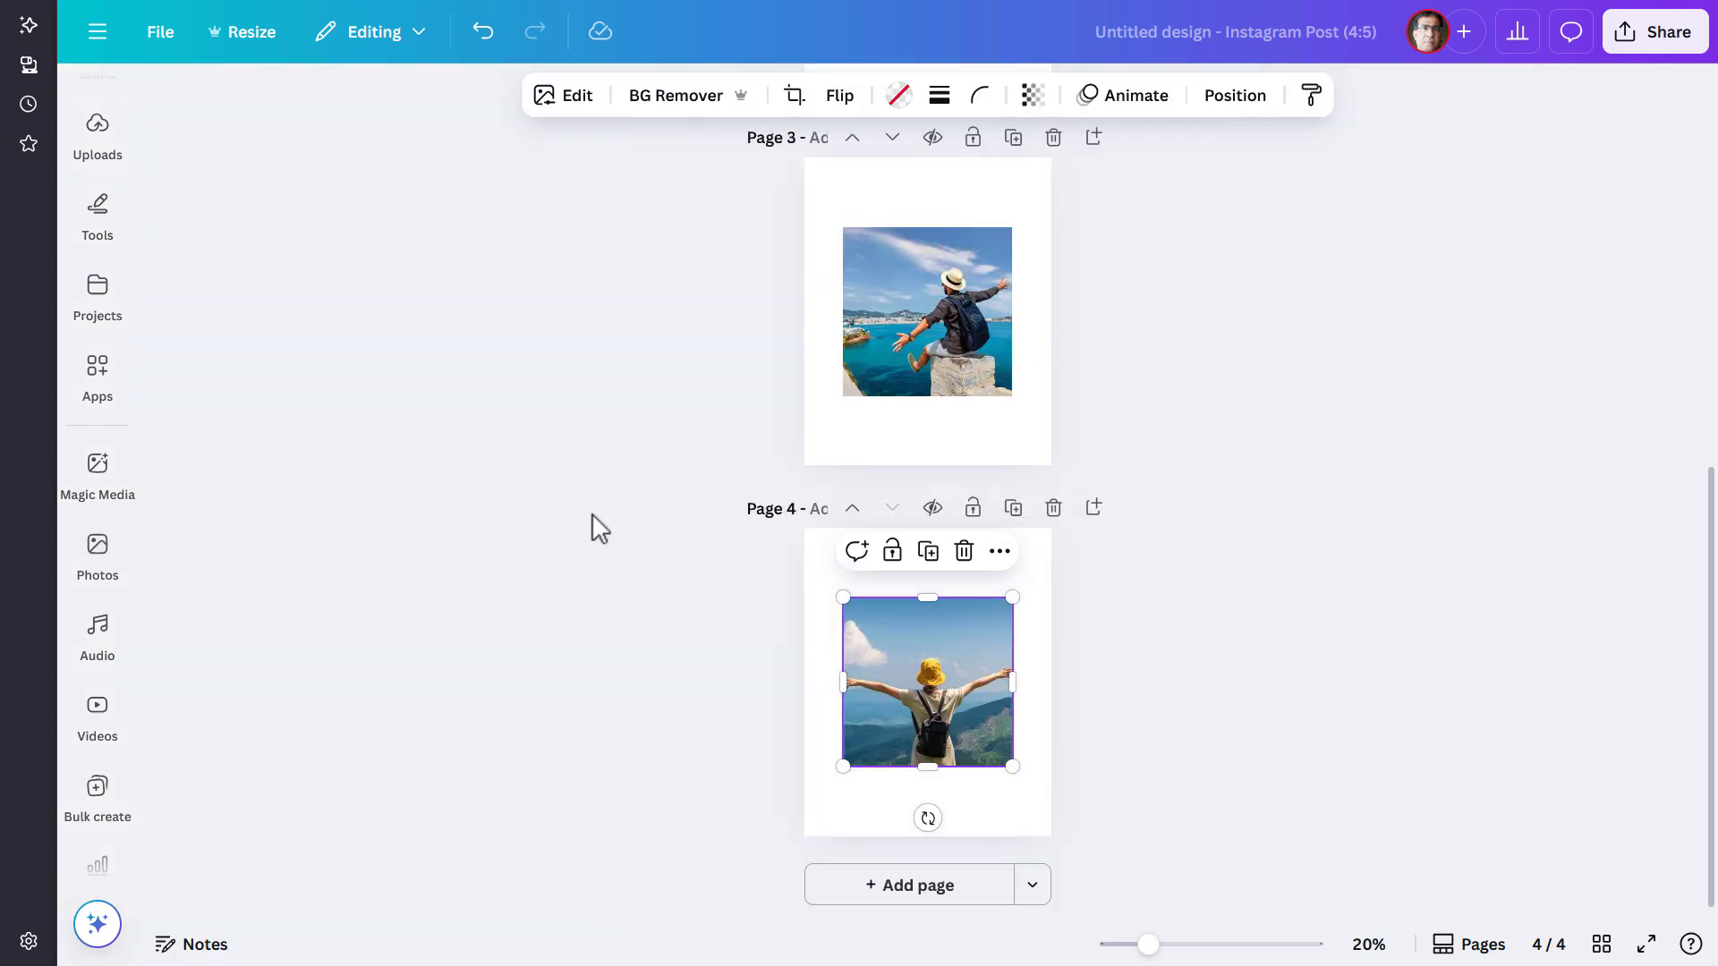
# Step: Review the pages in order and check the layer order and page alignment of the photos on page 2
pyautogui.scroll(5, 598, 528)
pyautogui.scroll(3, 598, 528)
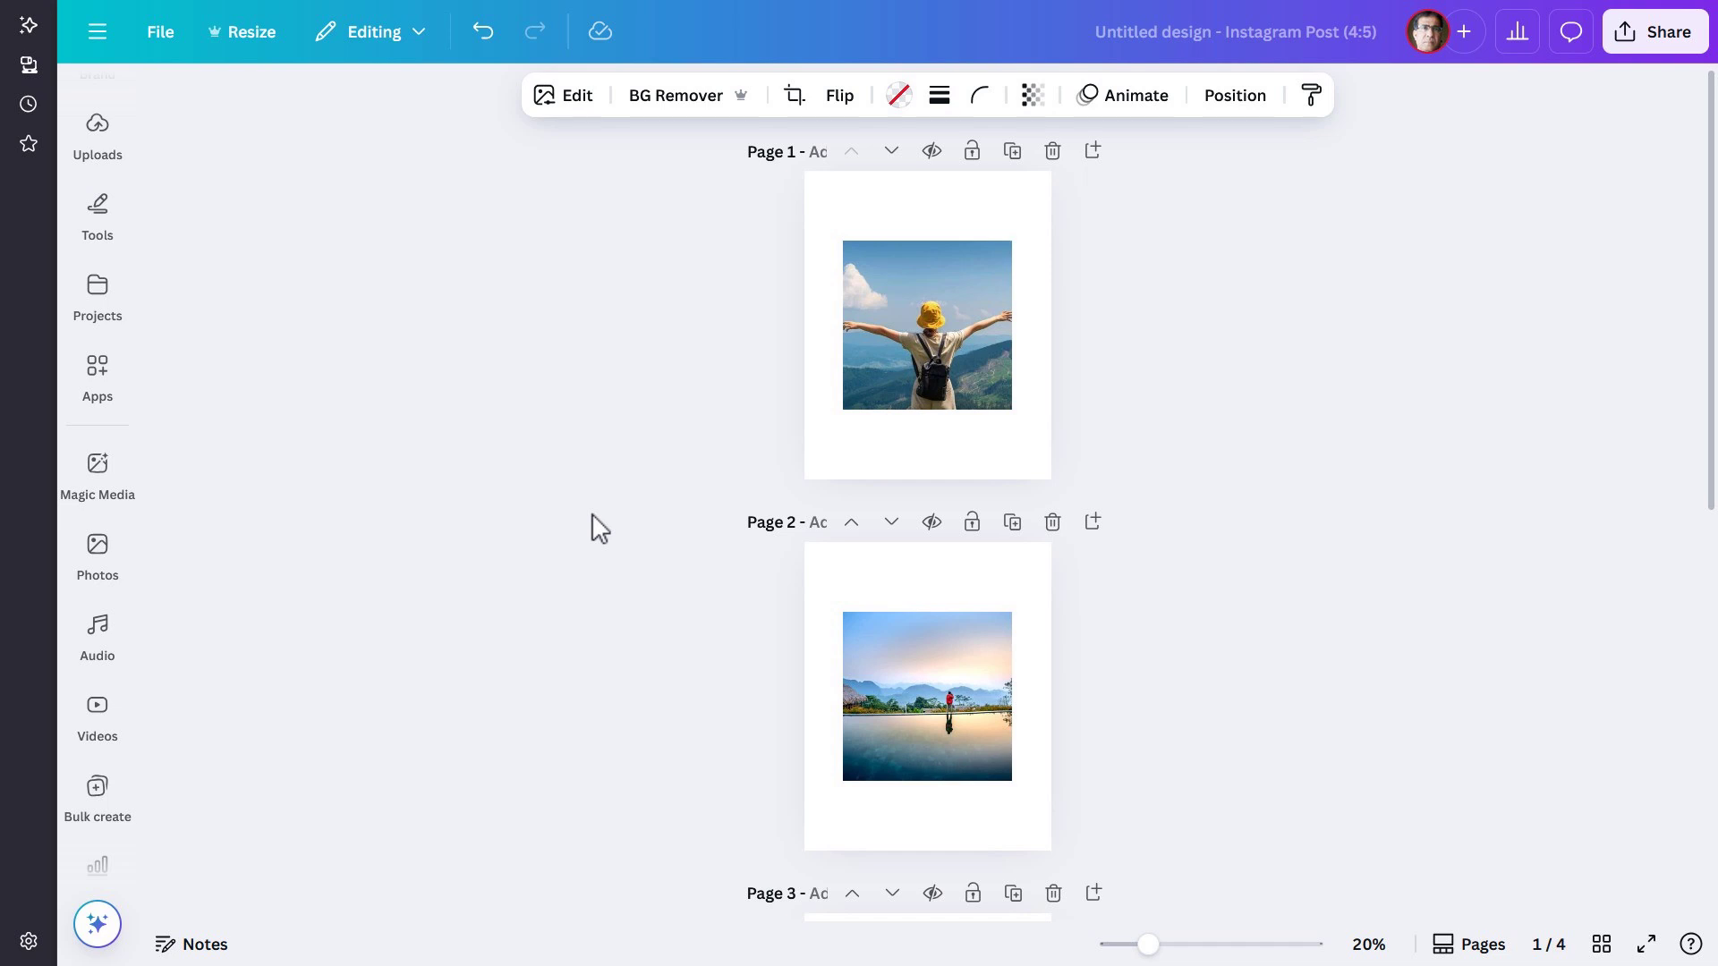
pyautogui.scroll(-3, 592, 514)
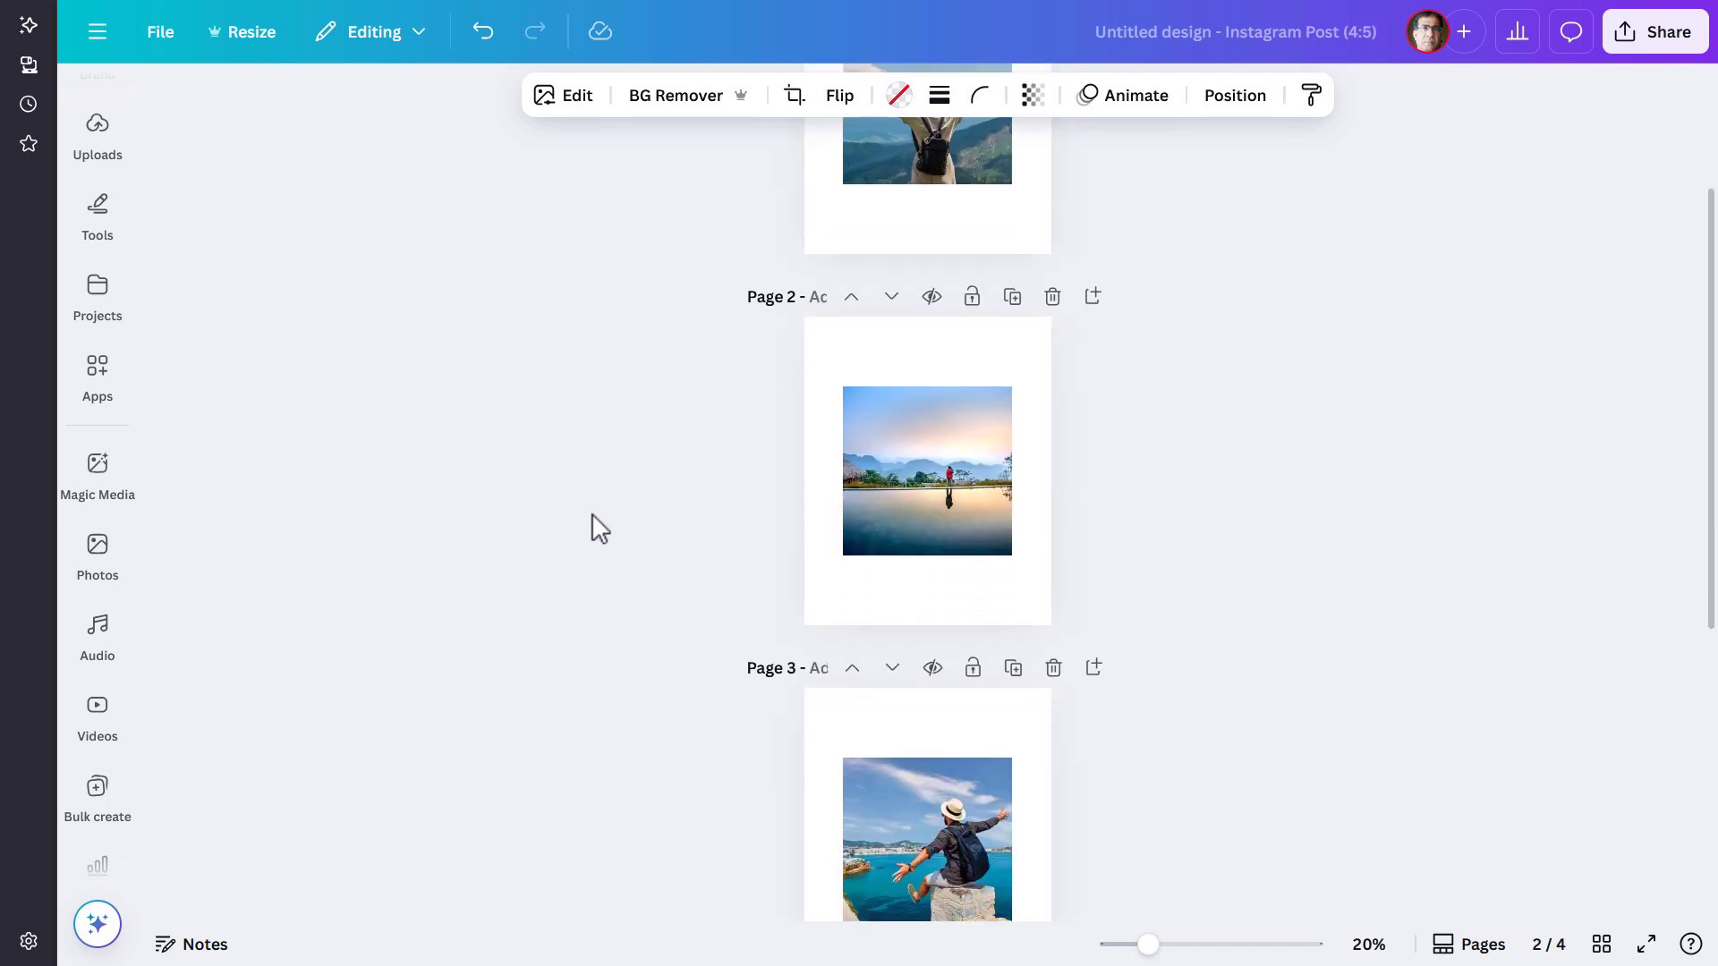
pyautogui.click(1026, 353)
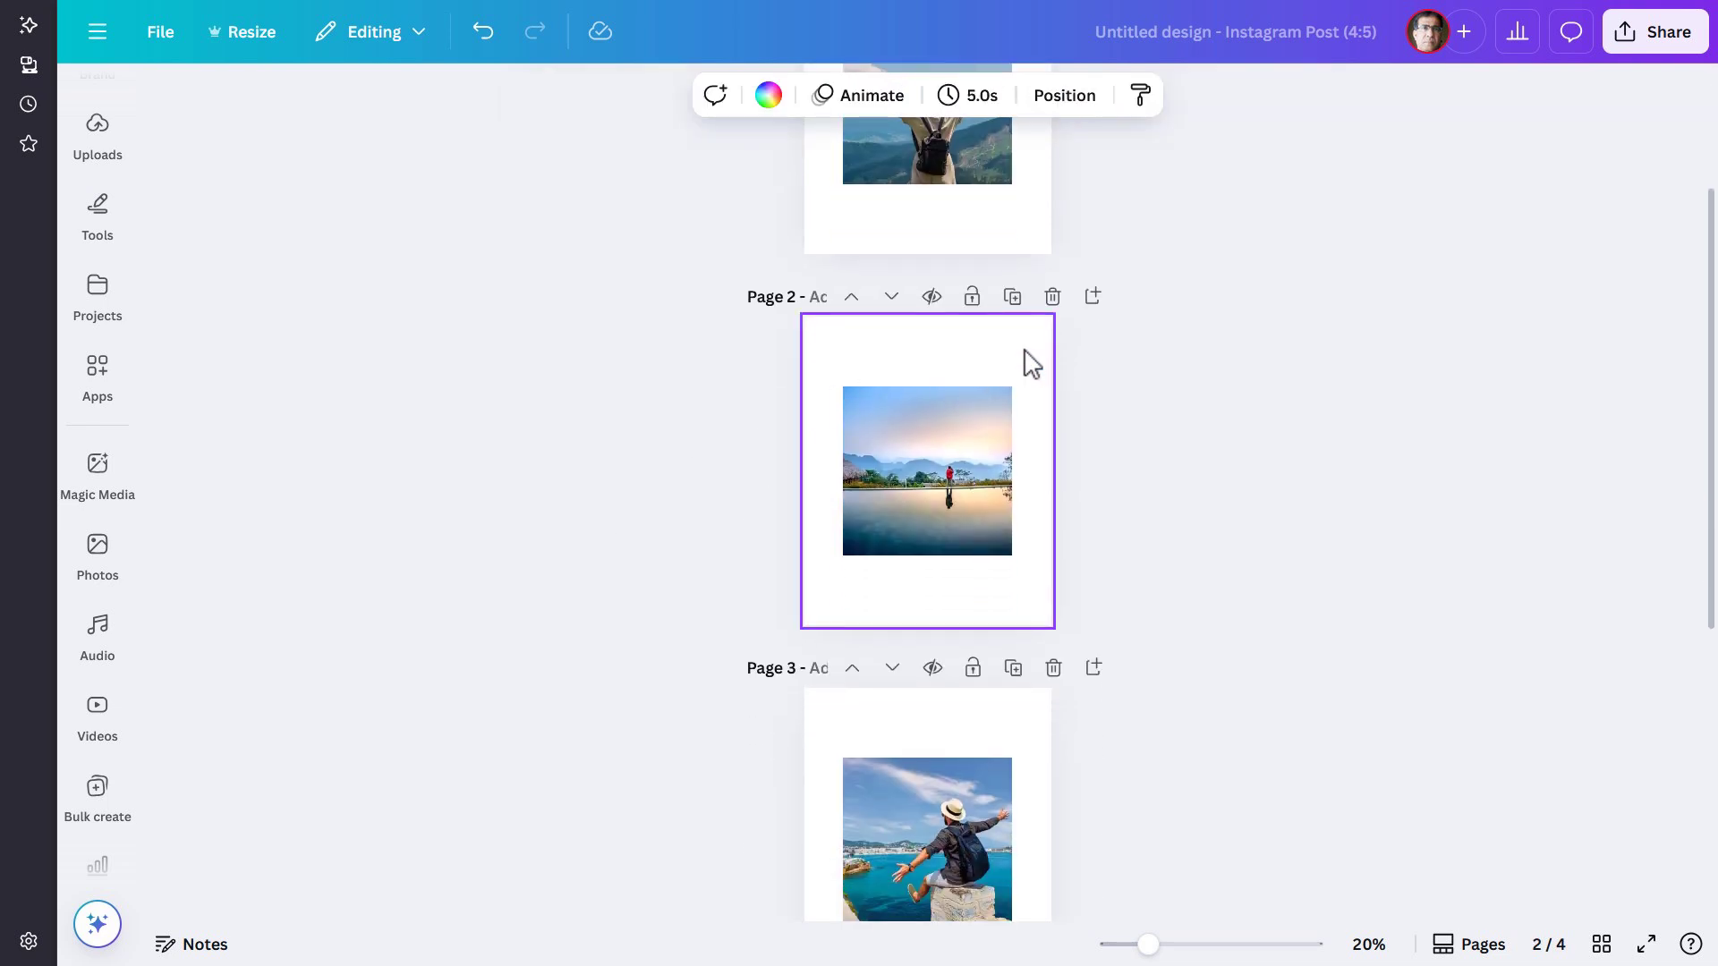
pyautogui.click(1083, 101)
pyautogui.click(430, 378)
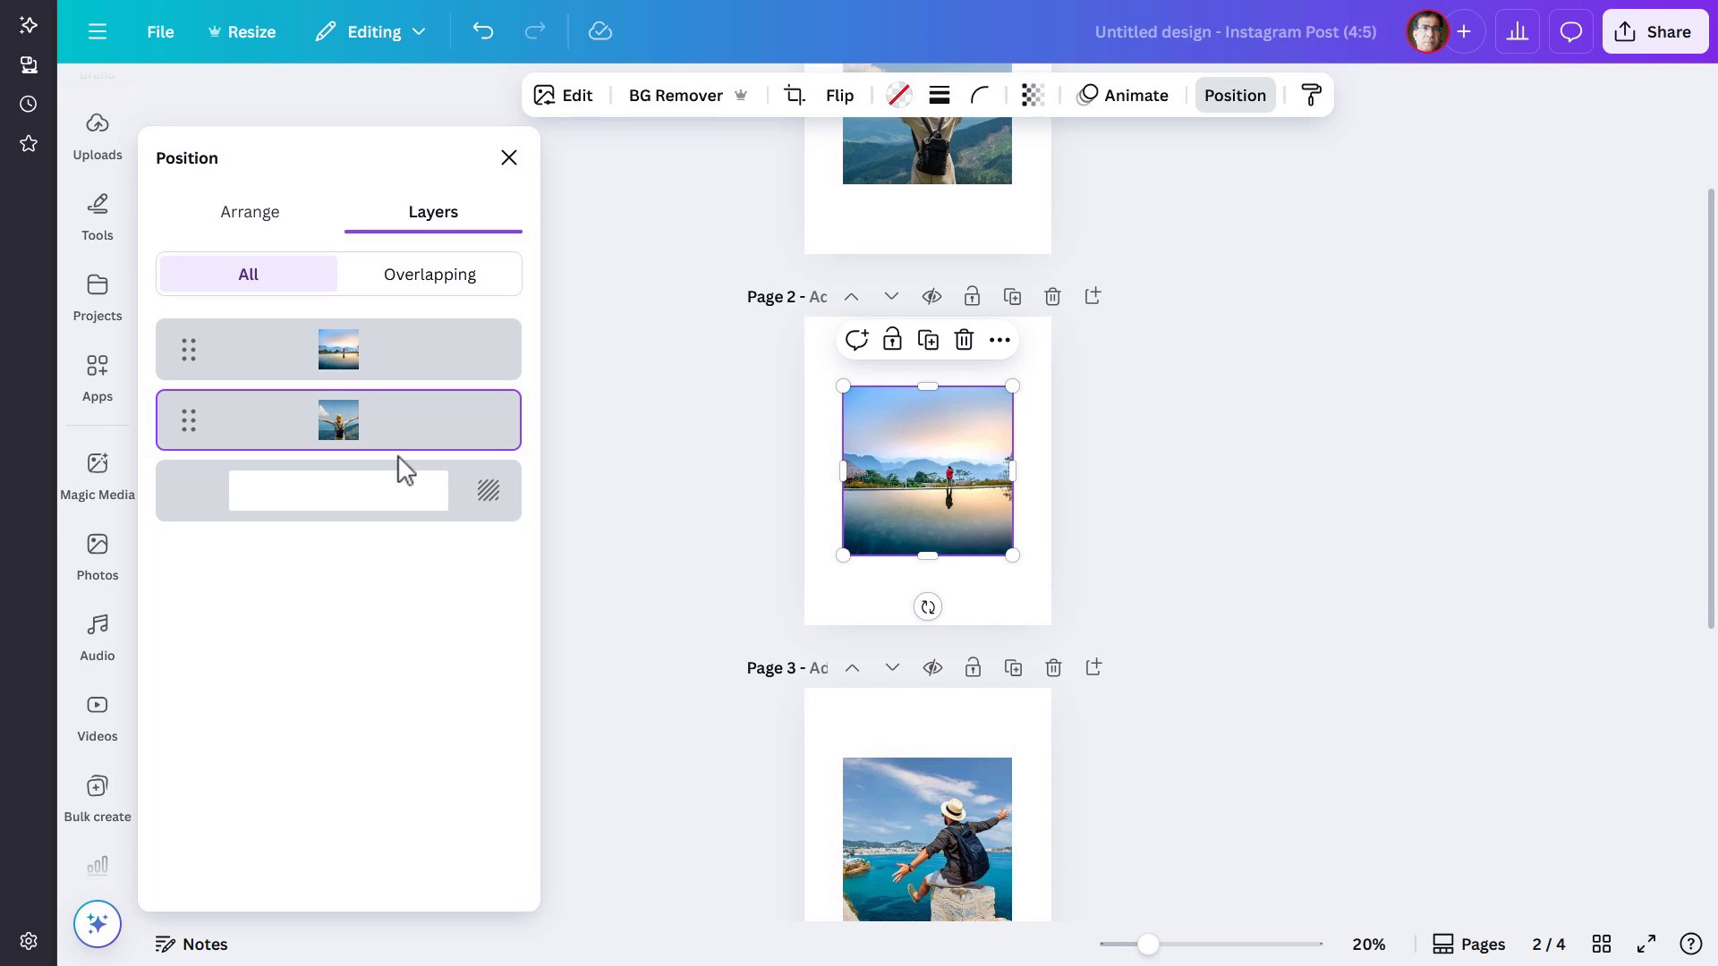
pyautogui.click(273, 222)
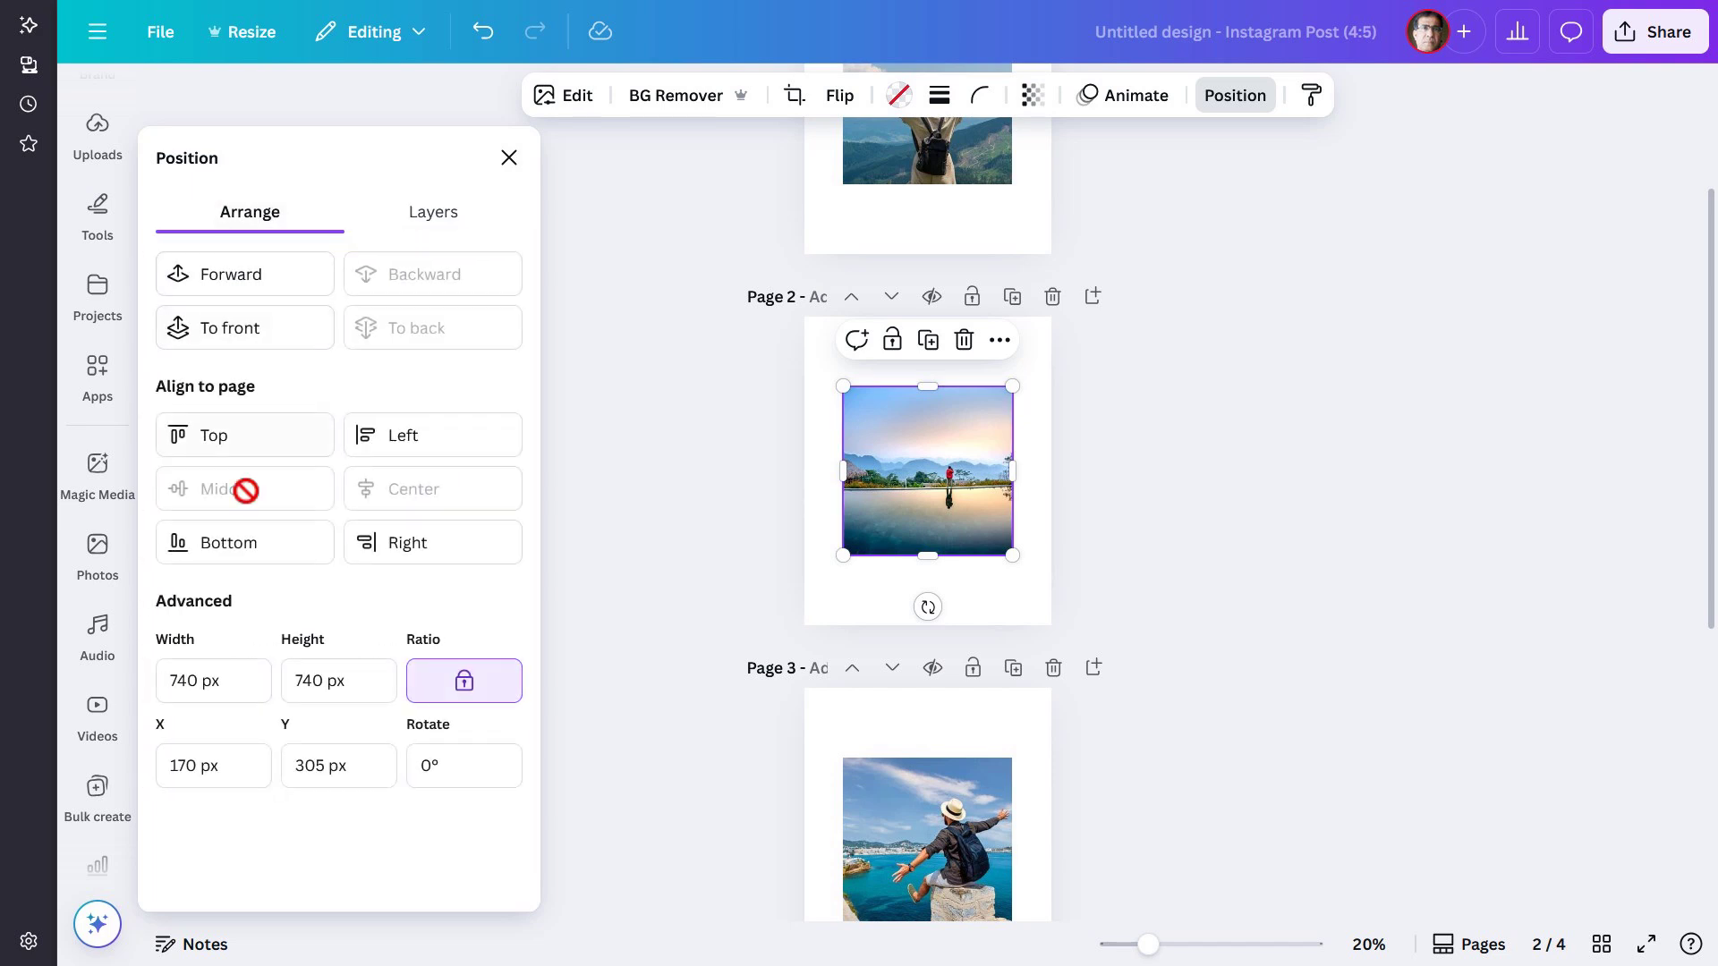
# Step: Set the rear yellow-hat photo's X position on page 2 to 300 px and its transparency to 0
pyautogui.click(181, 765)
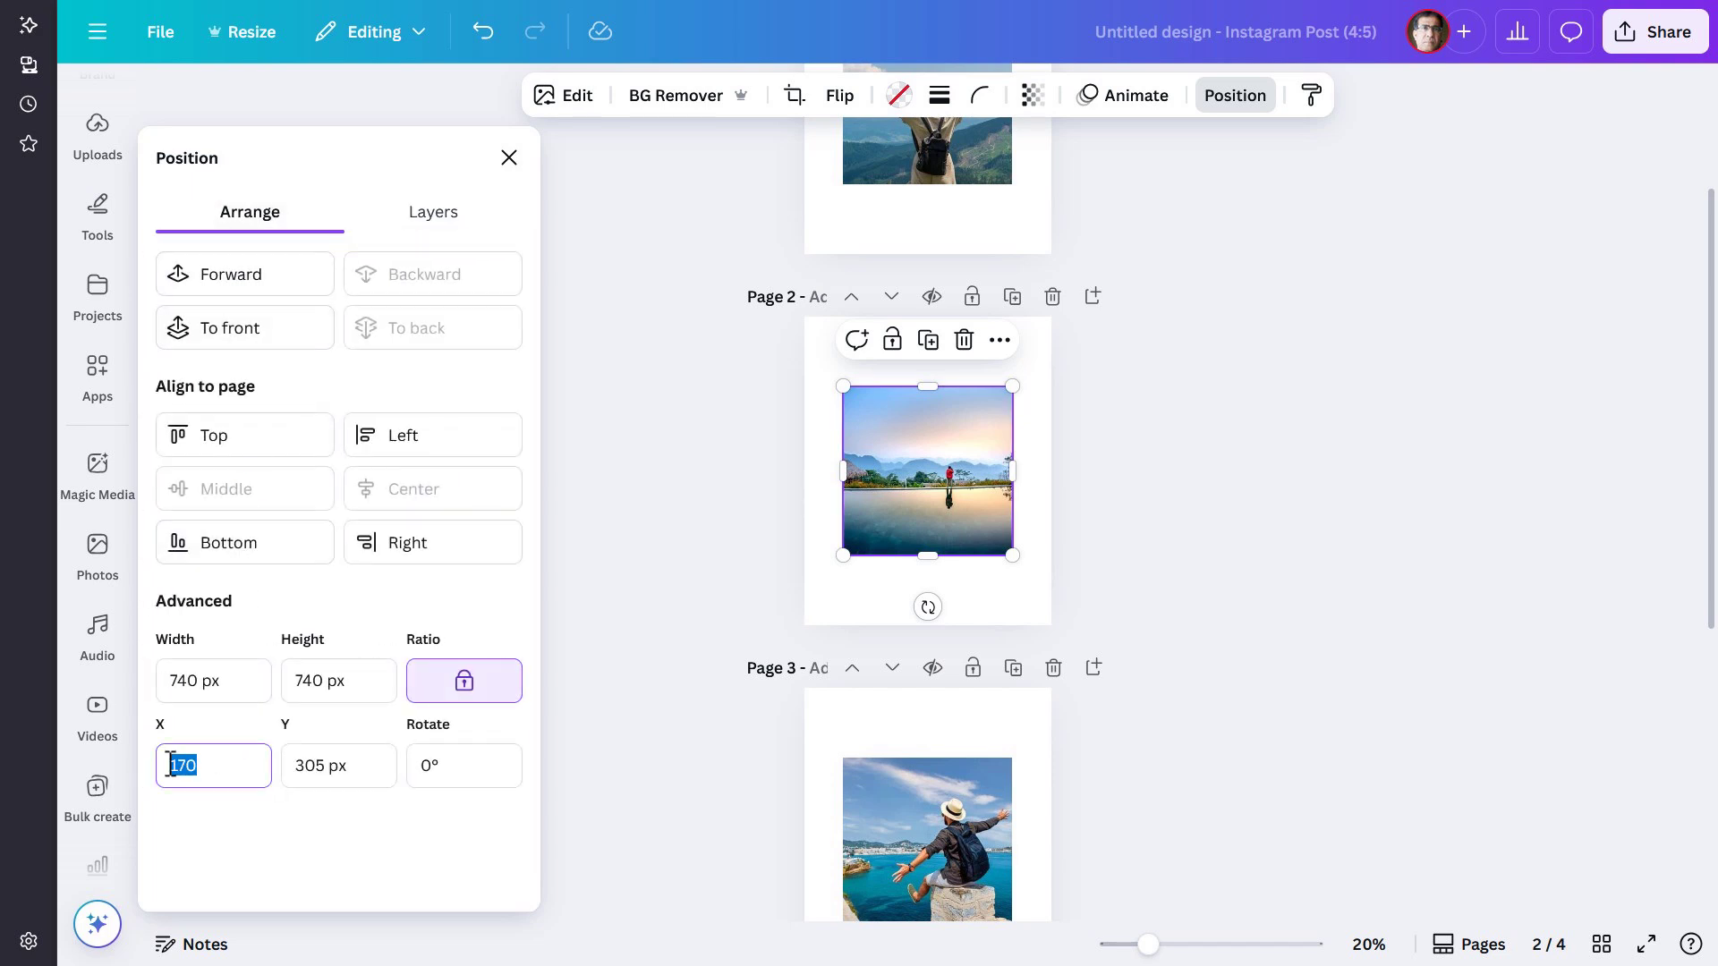
pyautogui.press('Return')
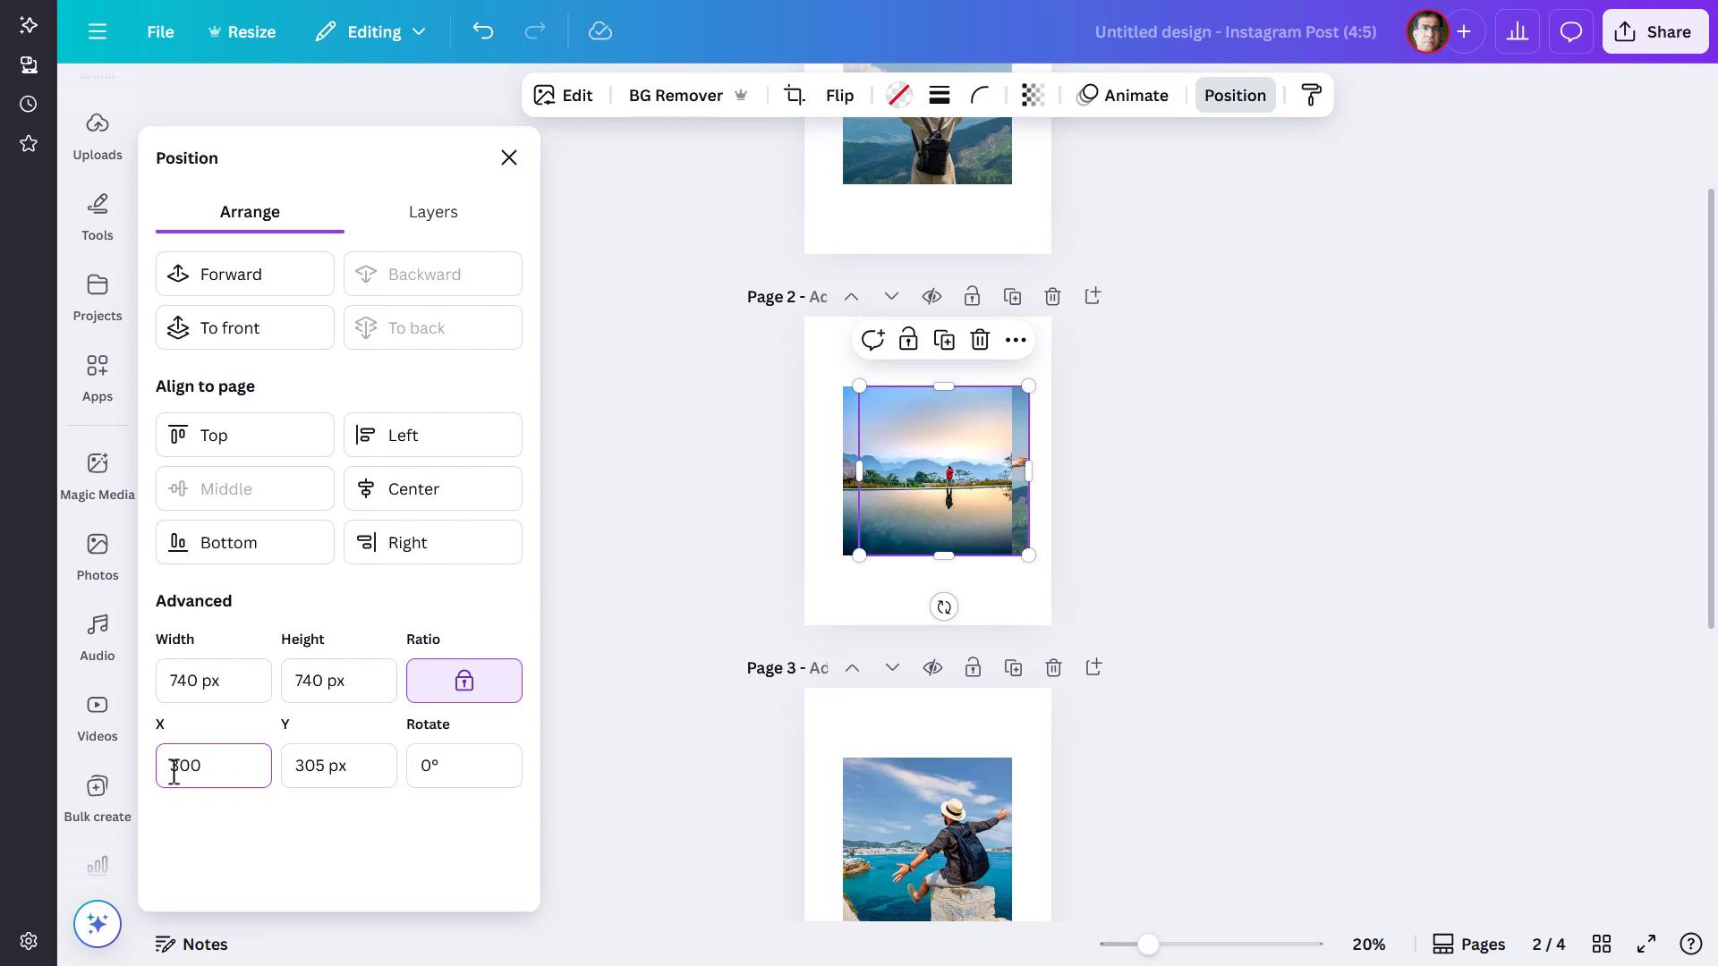
pyautogui.press('Return')
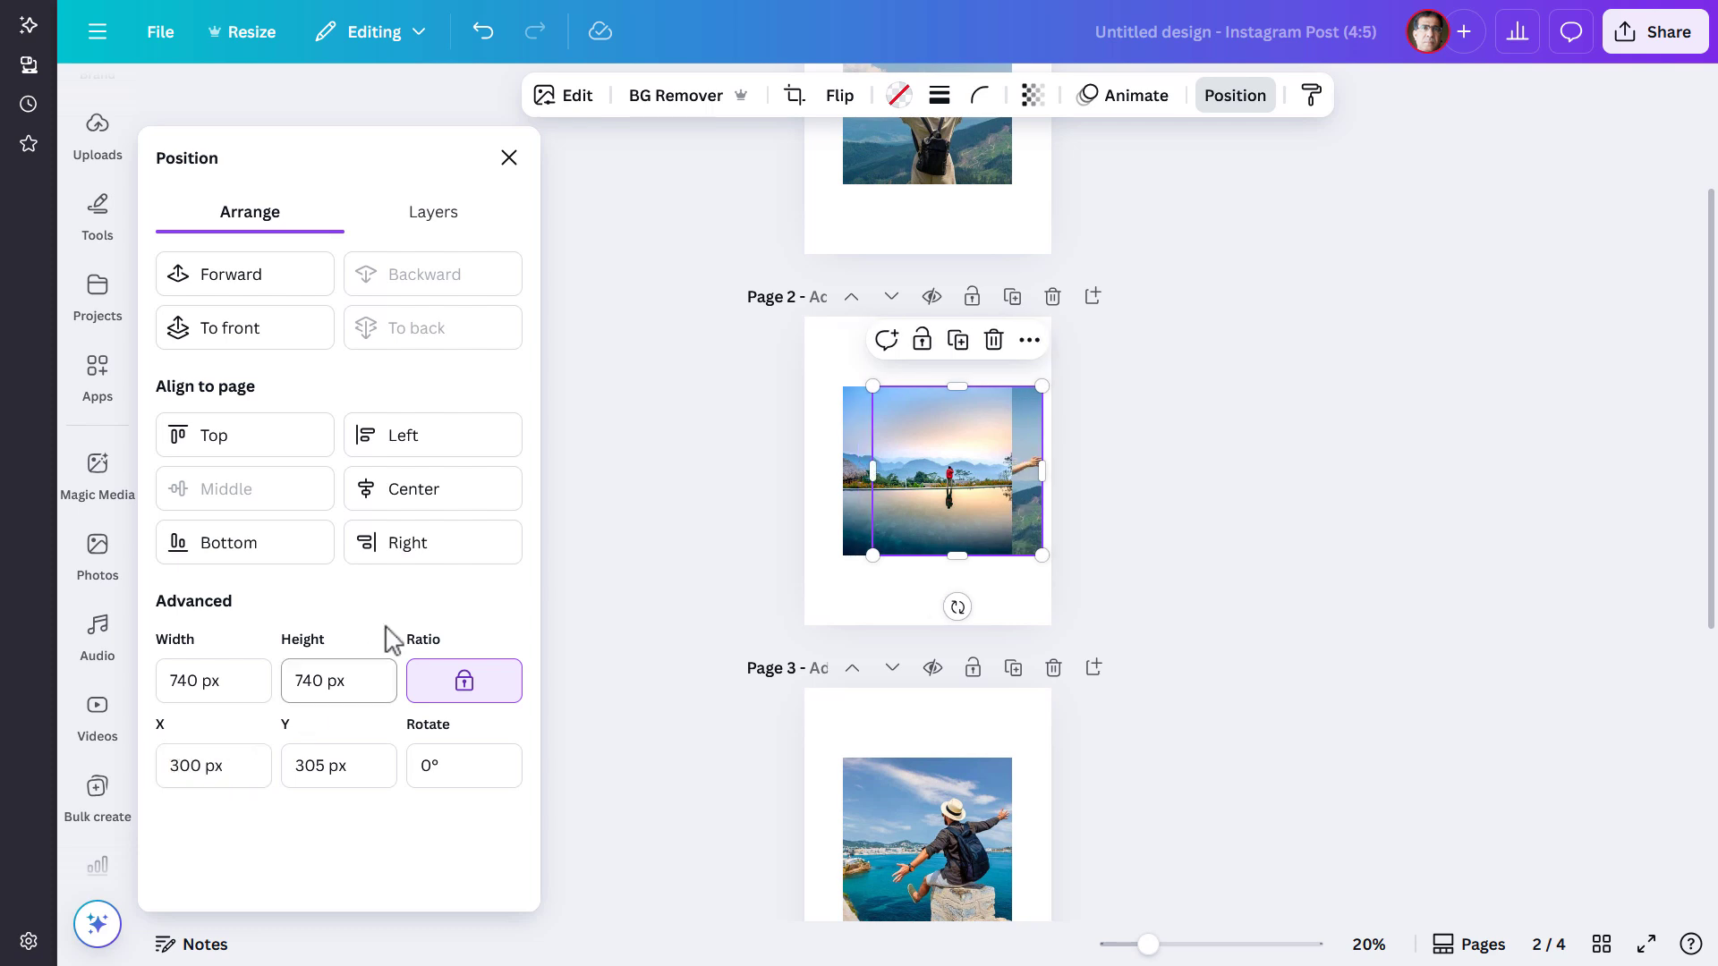
pyautogui.click(1032, 95)
pyautogui.moveTo(1078, 183); pyautogui.dragTo(891, 188)
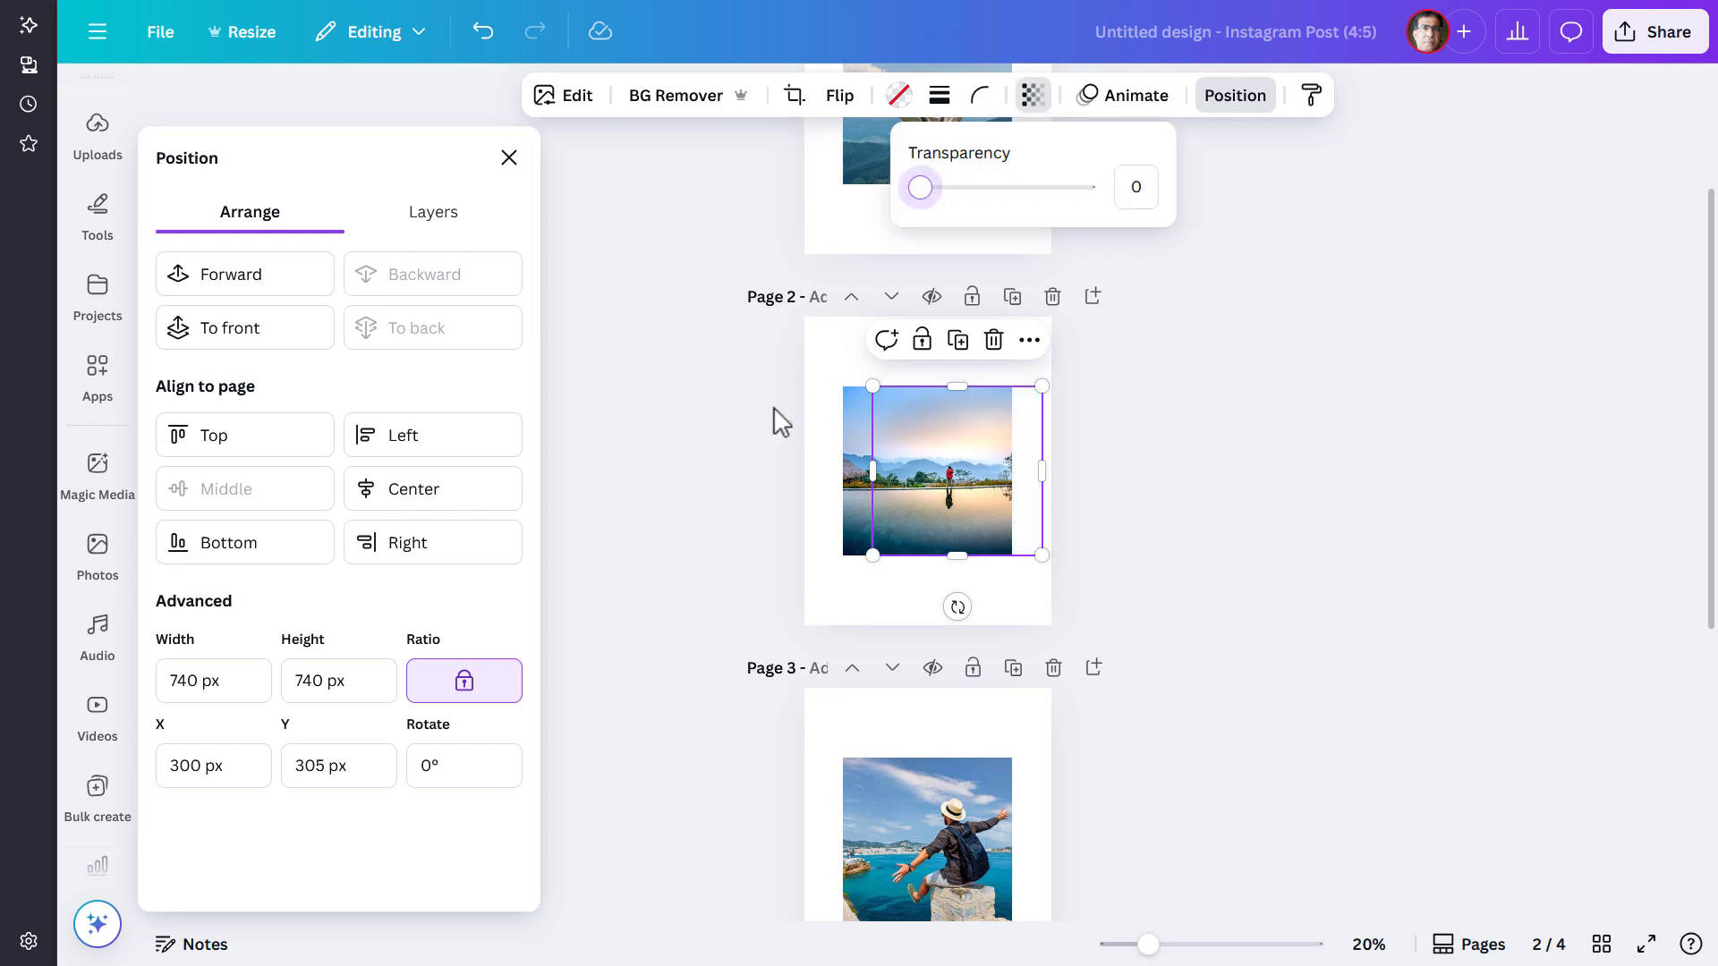
# Step: Set the X position of the lake photo behind the seaside photo on page 3 to 300 px and its transparency to 0
pyautogui.scroll(-3, 771, 407)
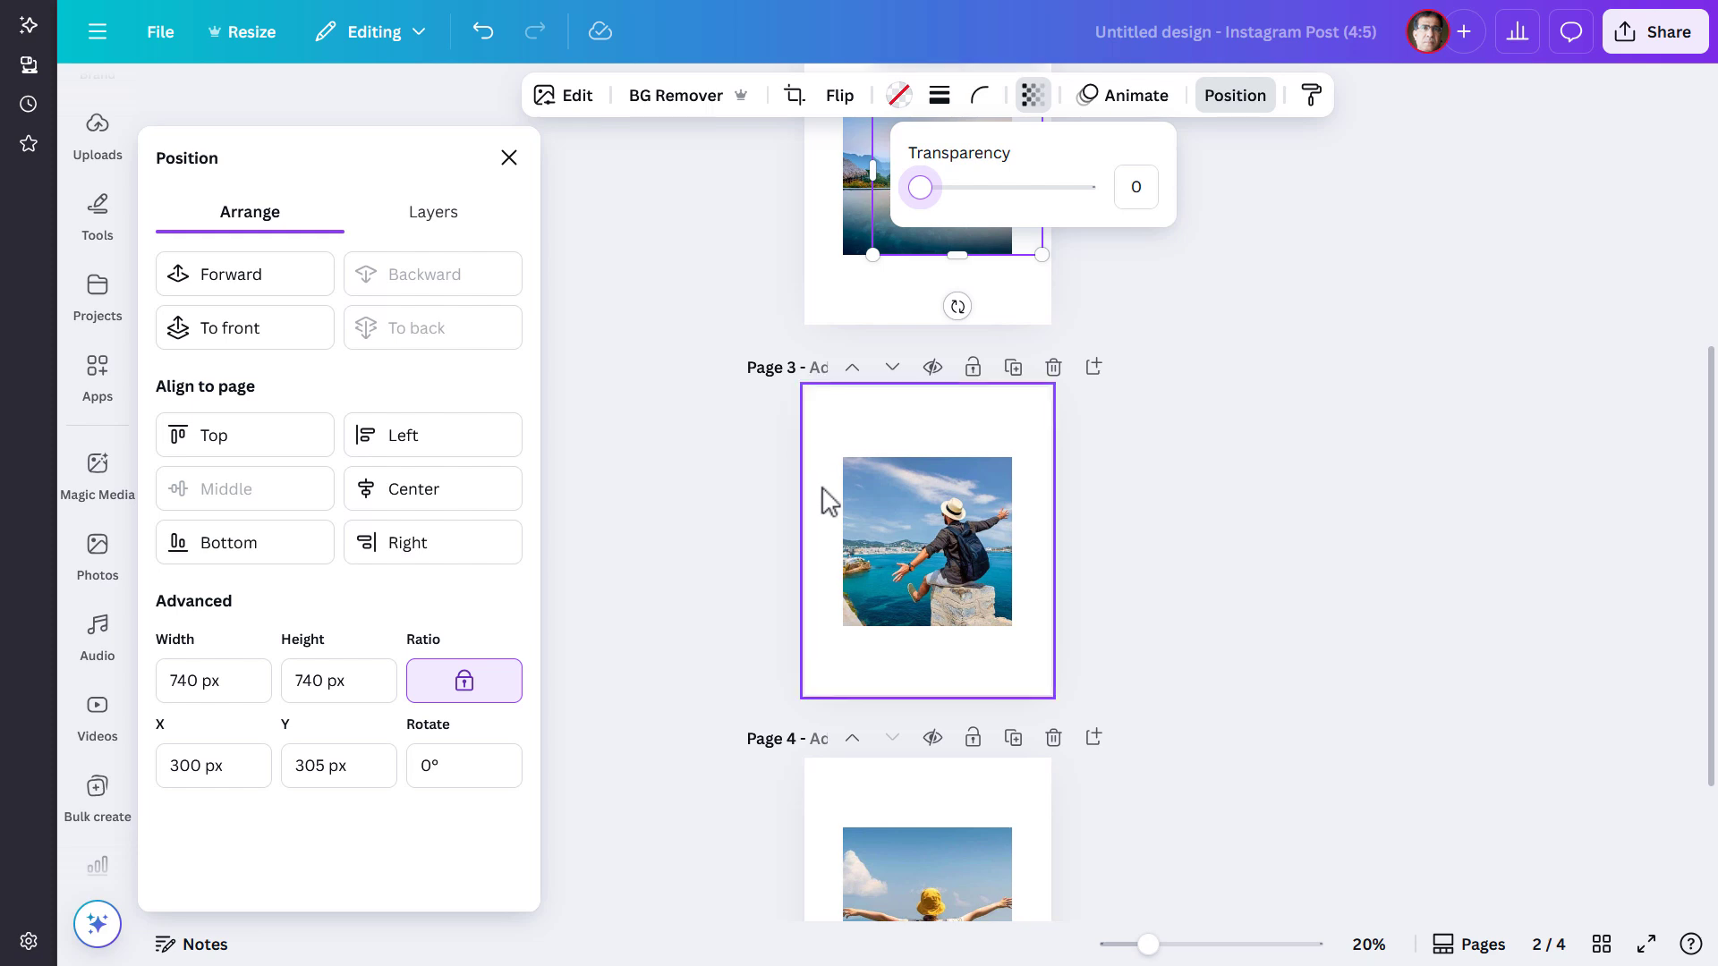
pyautogui.click(822, 489)
pyautogui.click(485, 179)
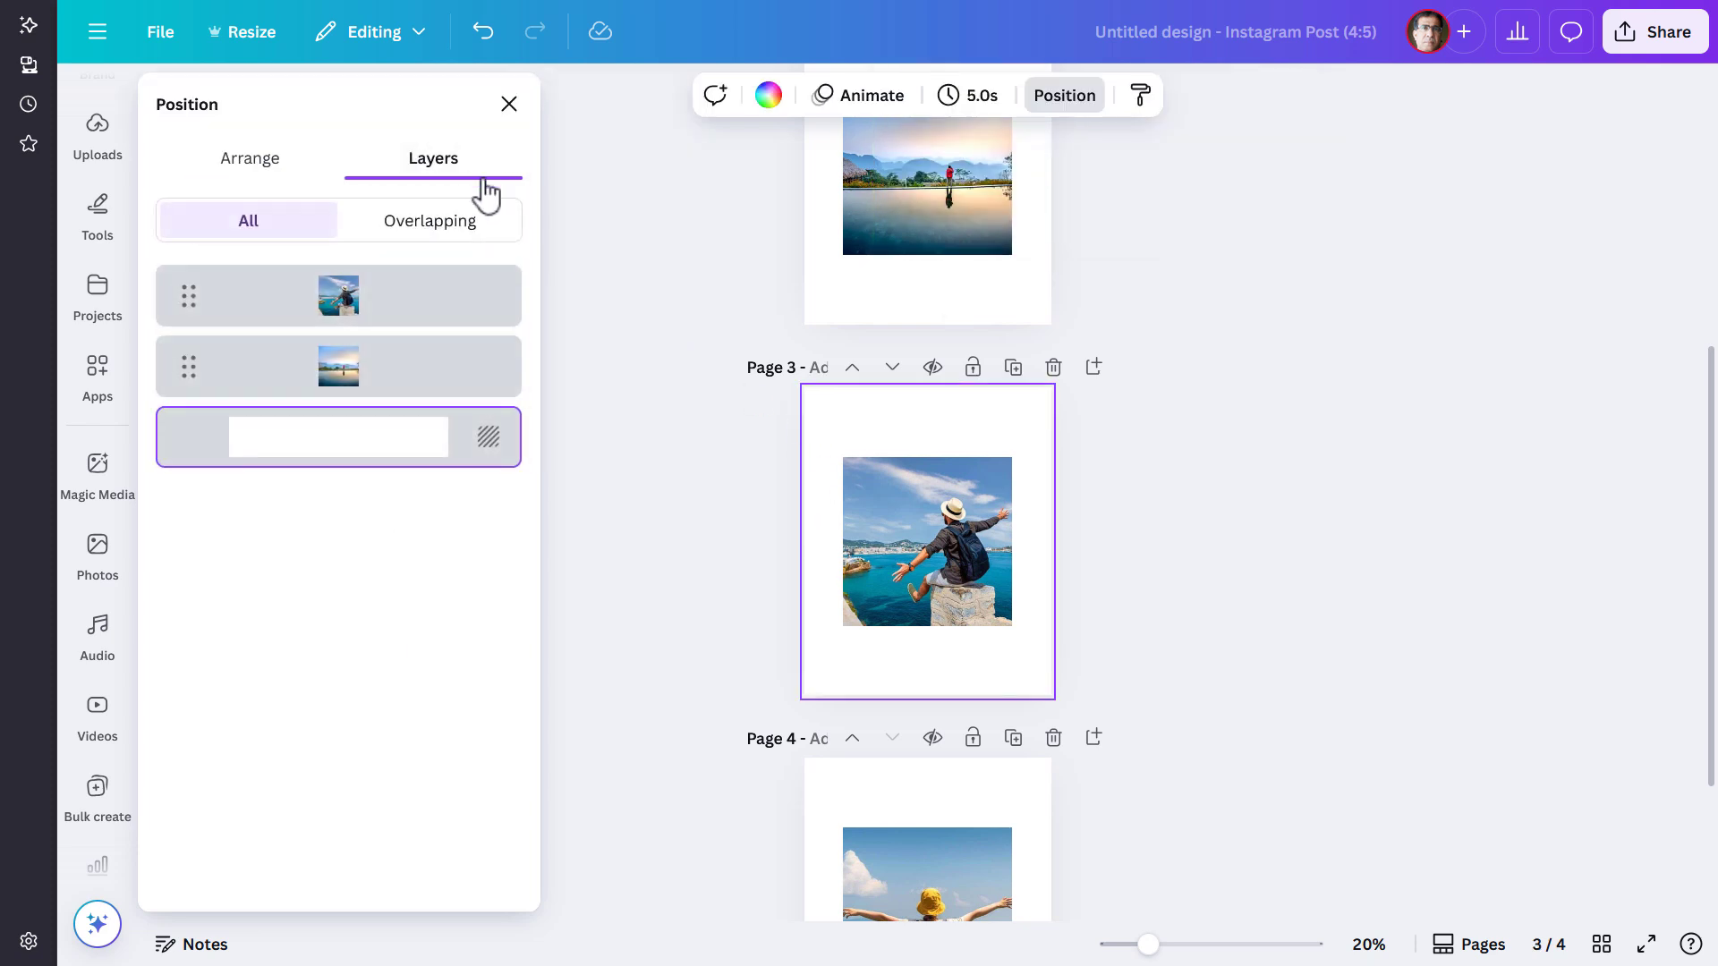
pyautogui.click(424, 371)
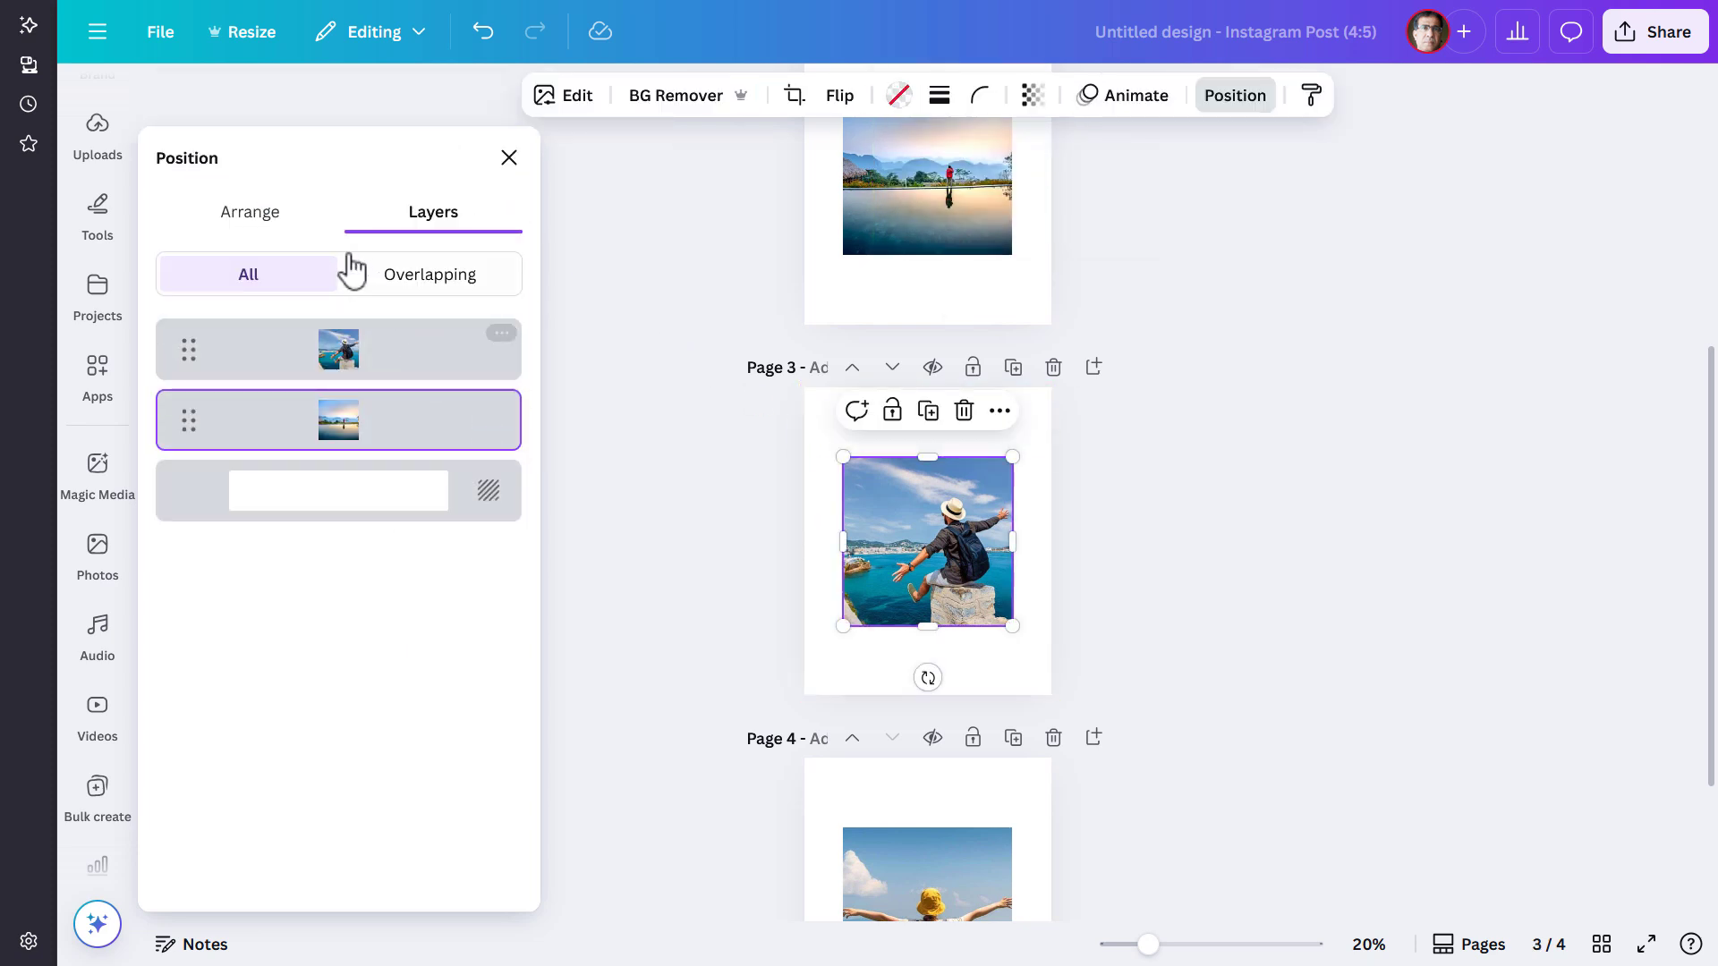
pyautogui.click(250, 212)
pyautogui.click(166, 767)
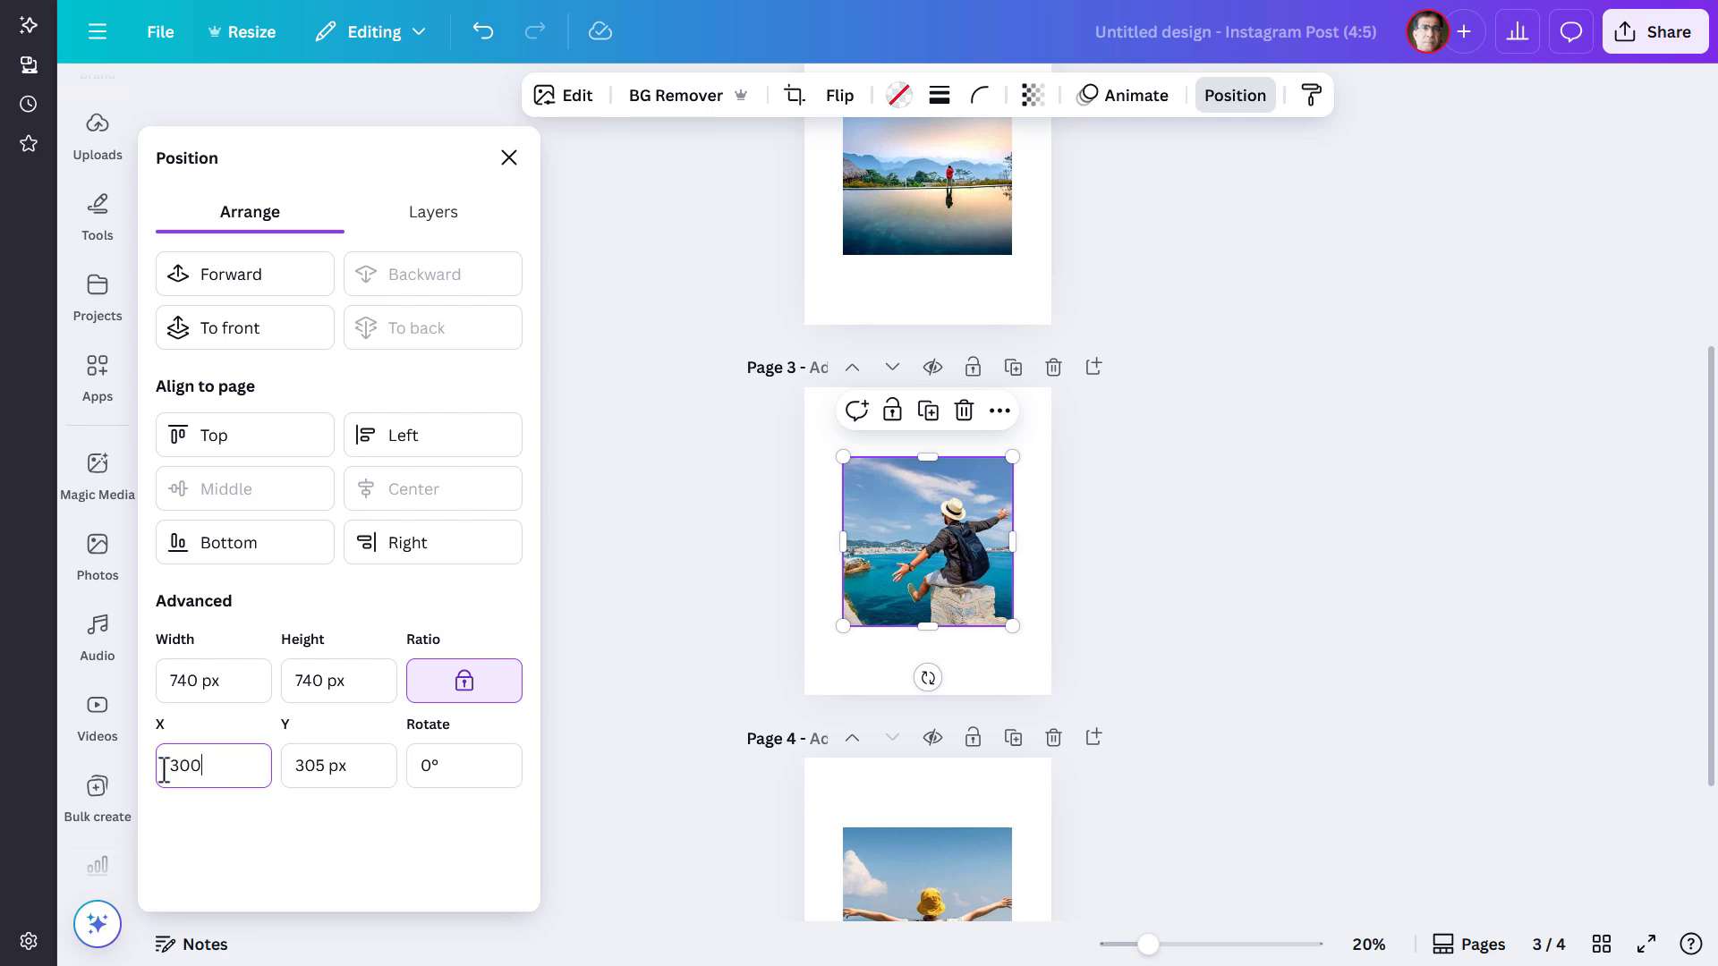
pyautogui.press('Return')
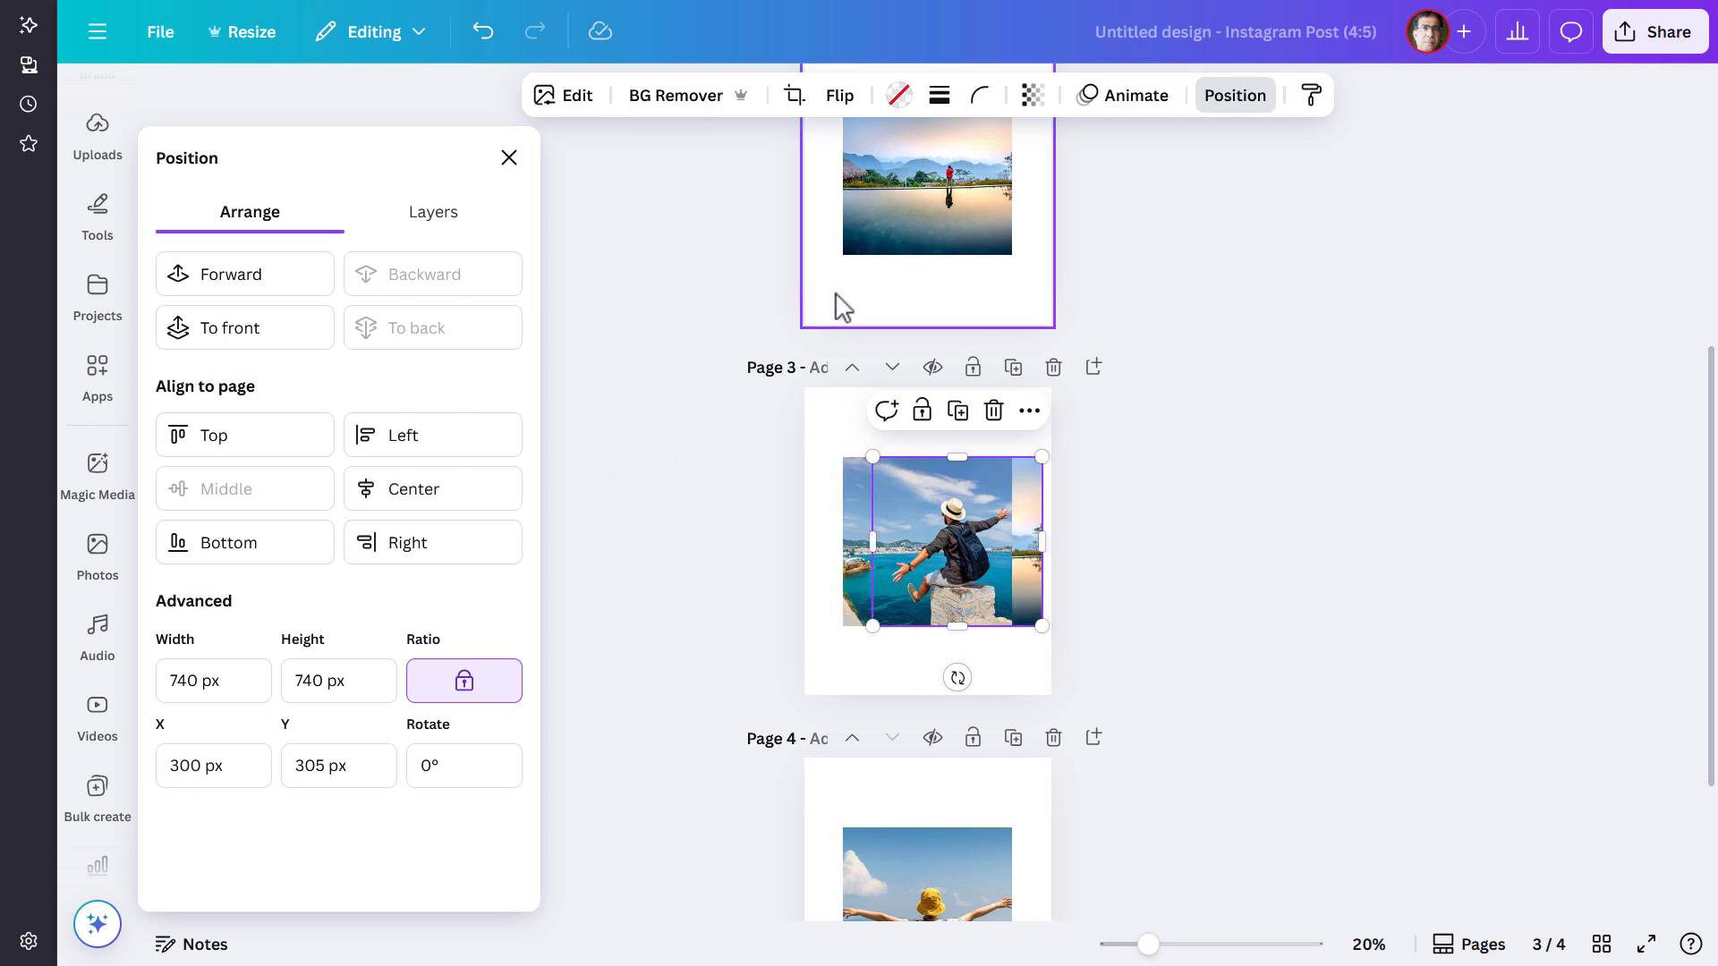
pyautogui.click(1032, 97)
pyautogui.moveTo(1085, 187); pyautogui.dragTo(913, 203)
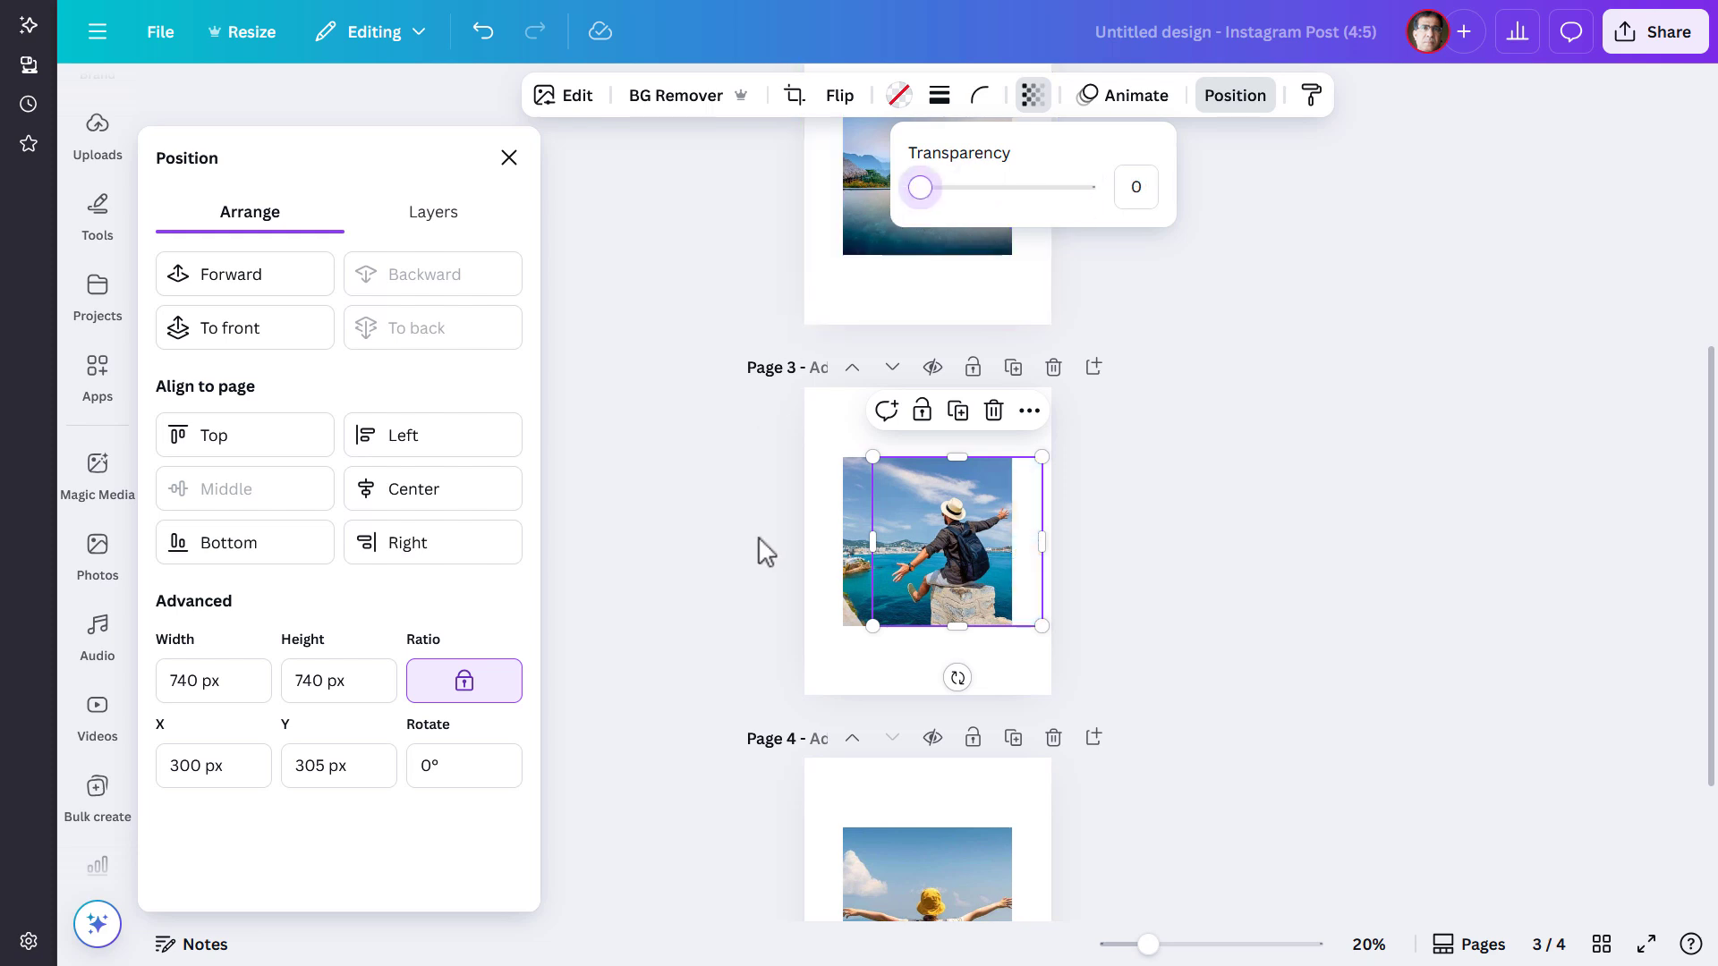
# Step: Set the X position of the seaside photo behind the yellow-hat photo on page 4 to 300 px and its transparency to 0
pyautogui.scroll(-3, 759, 536)
pyautogui.click(809, 568)
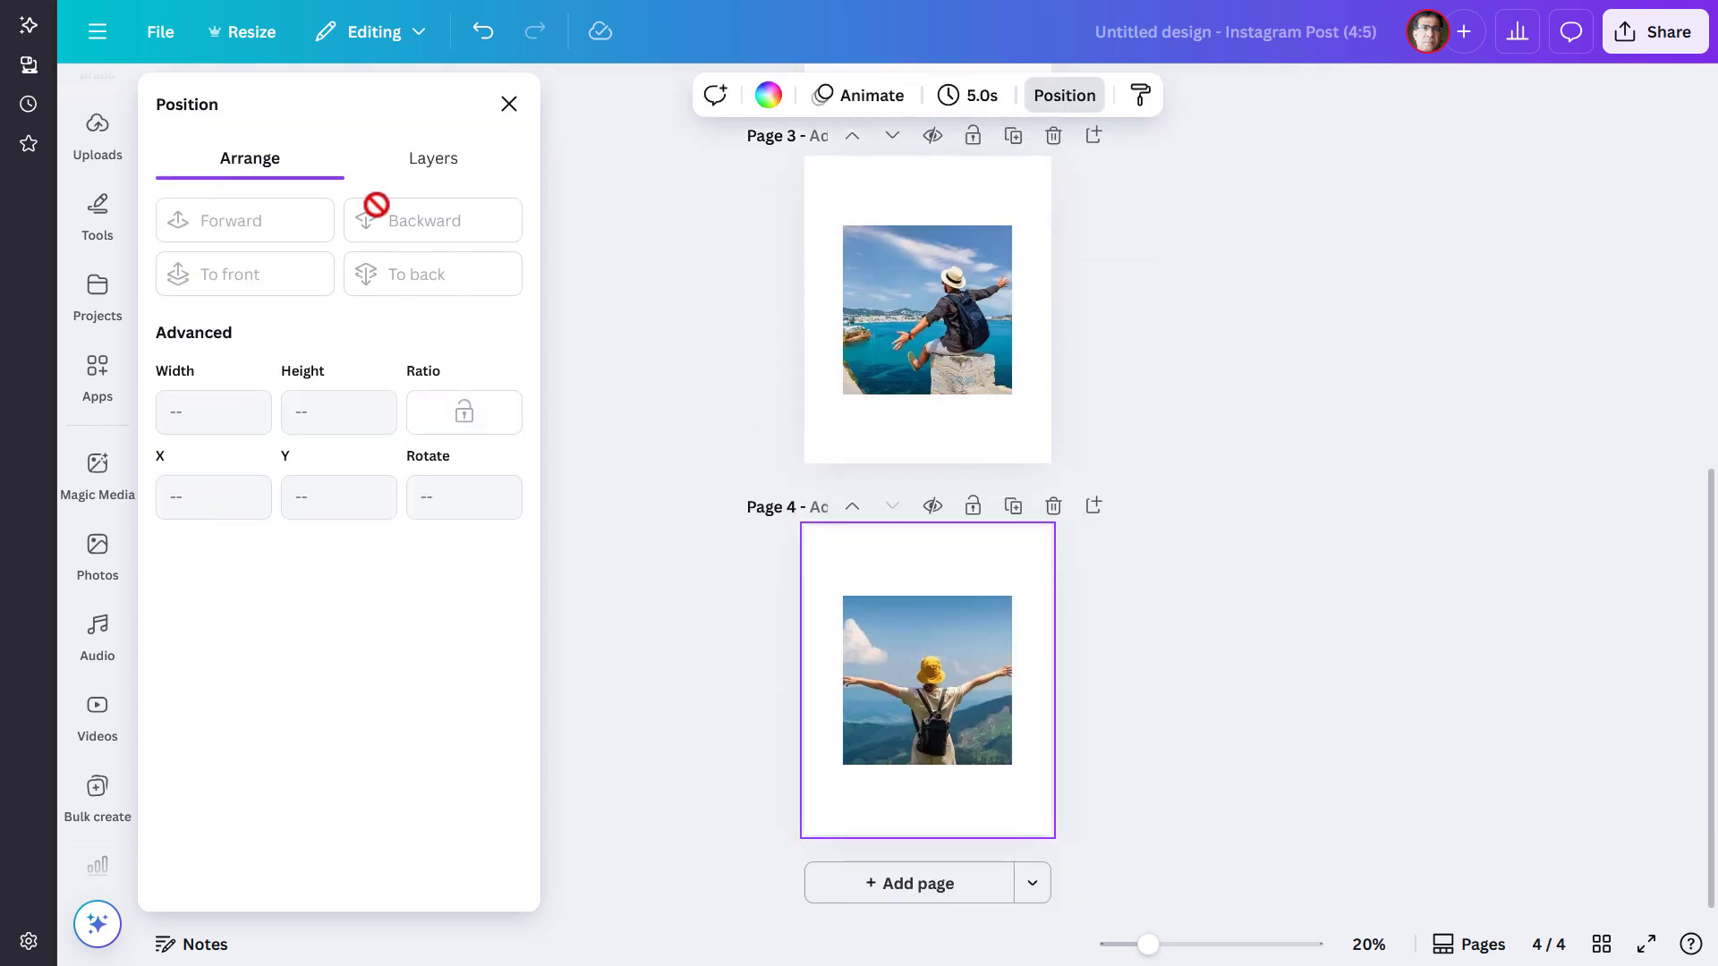
pyautogui.click(411, 167)
pyautogui.click(414, 368)
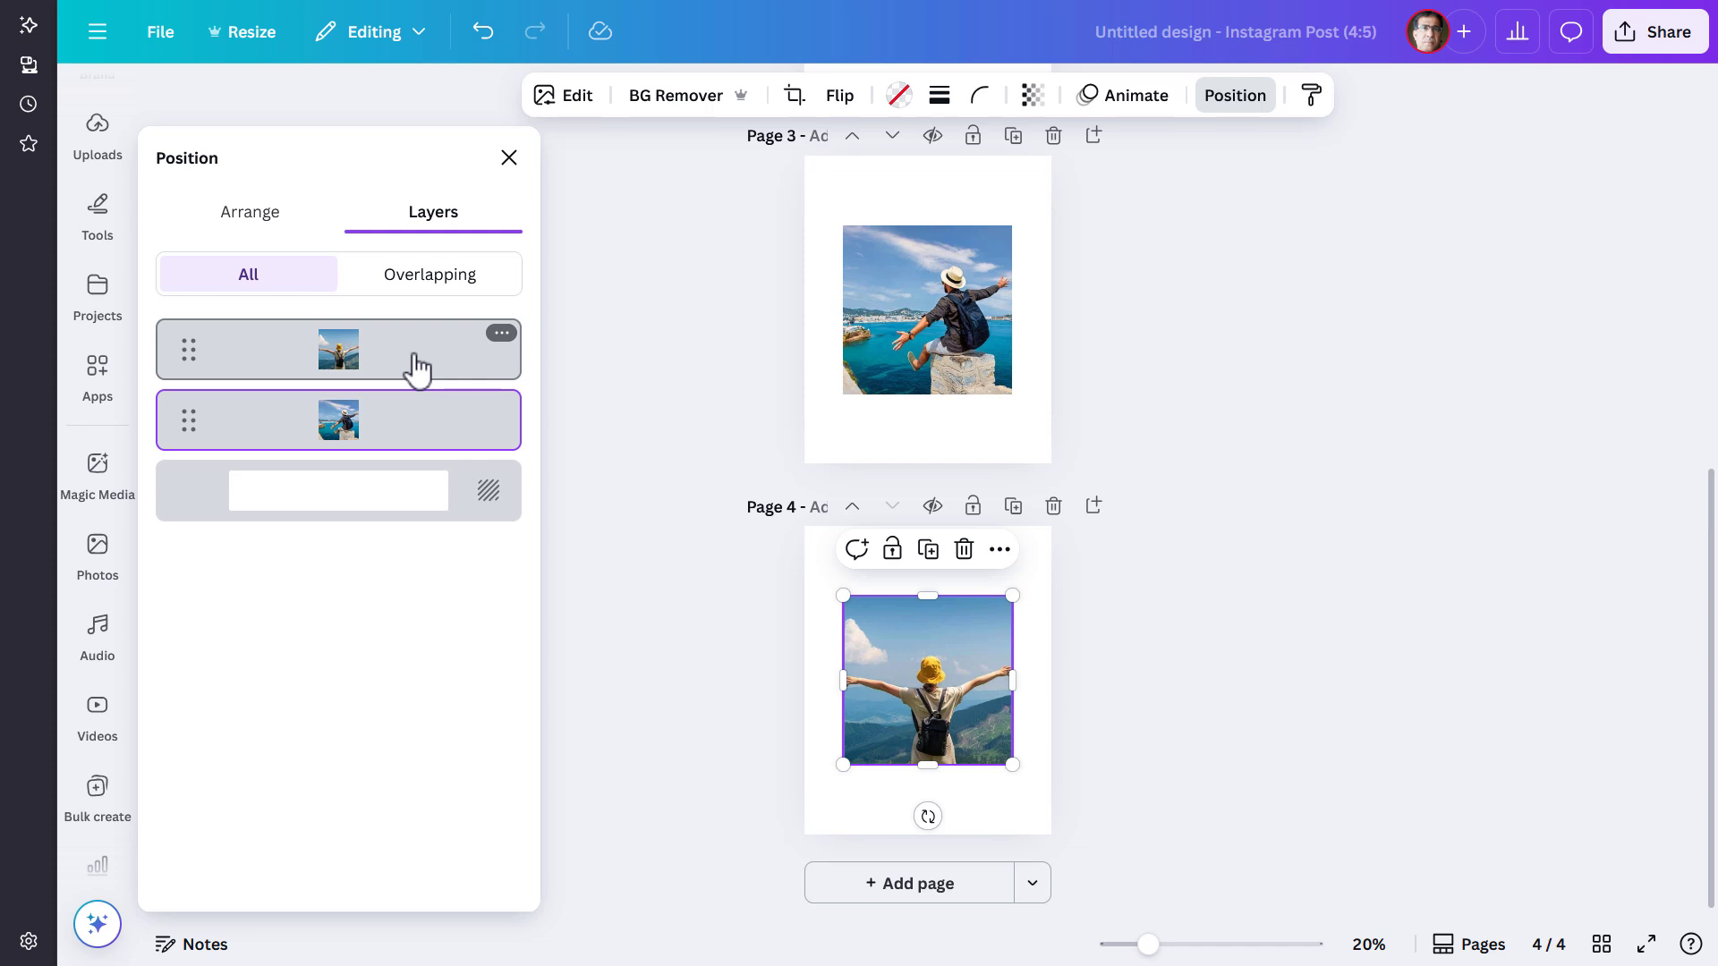
pyautogui.click(255, 213)
pyautogui.click(173, 770)
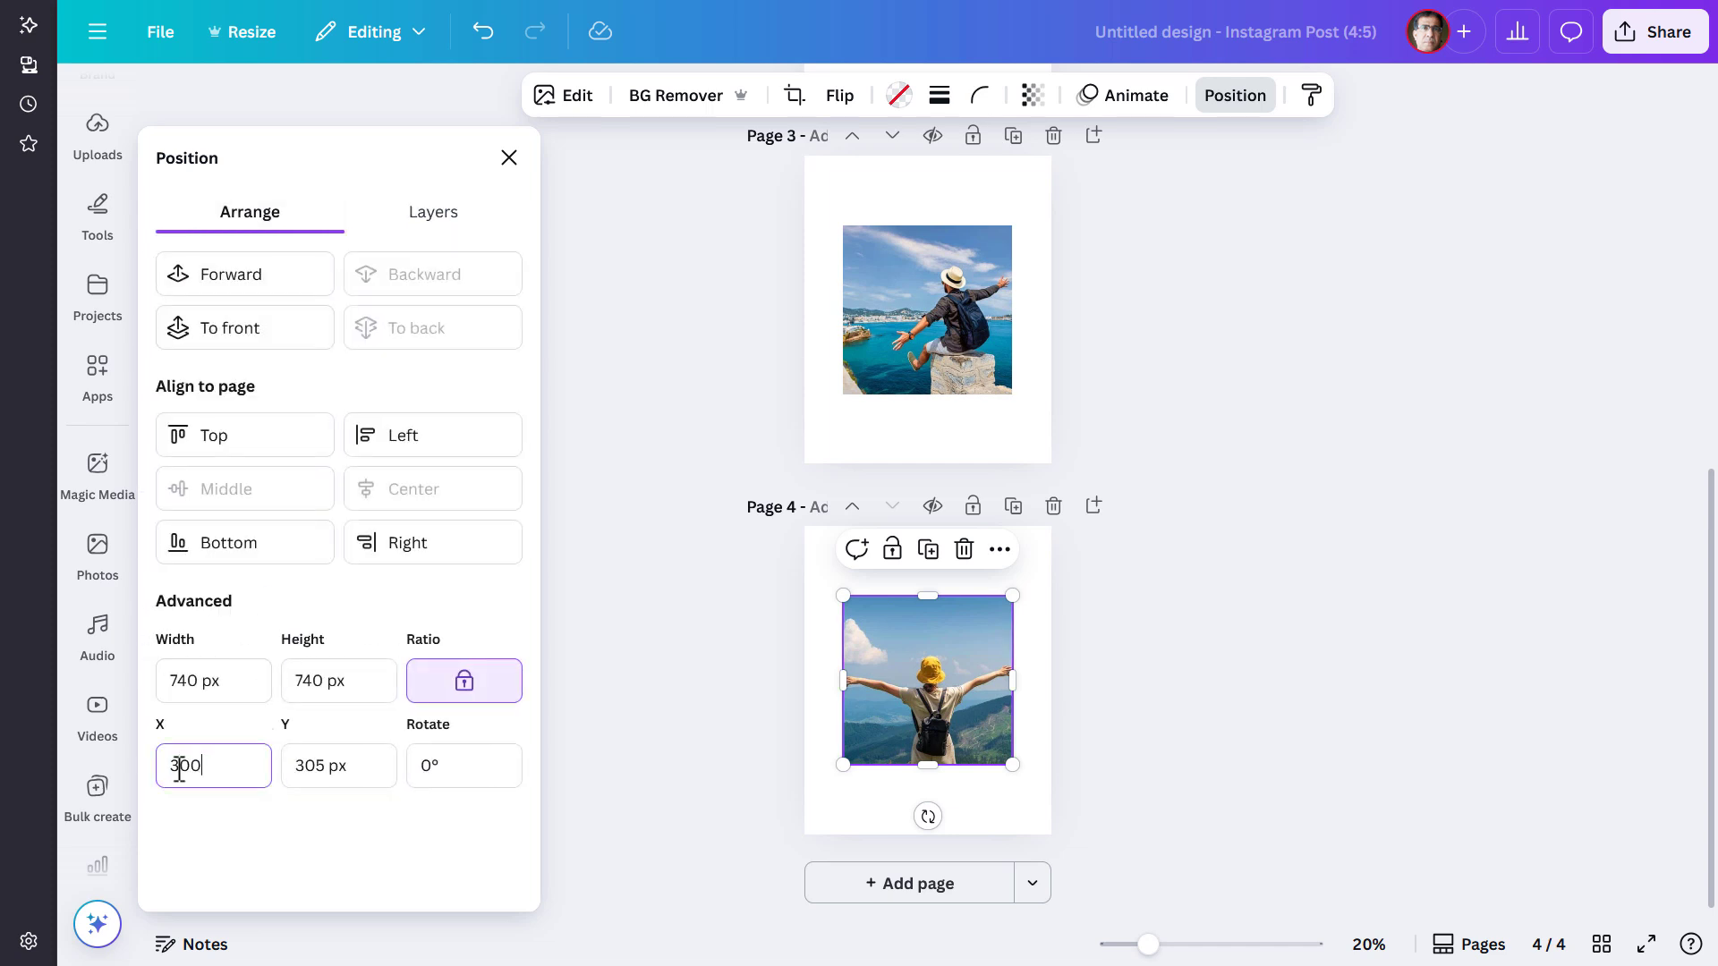
pyautogui.press('Return')
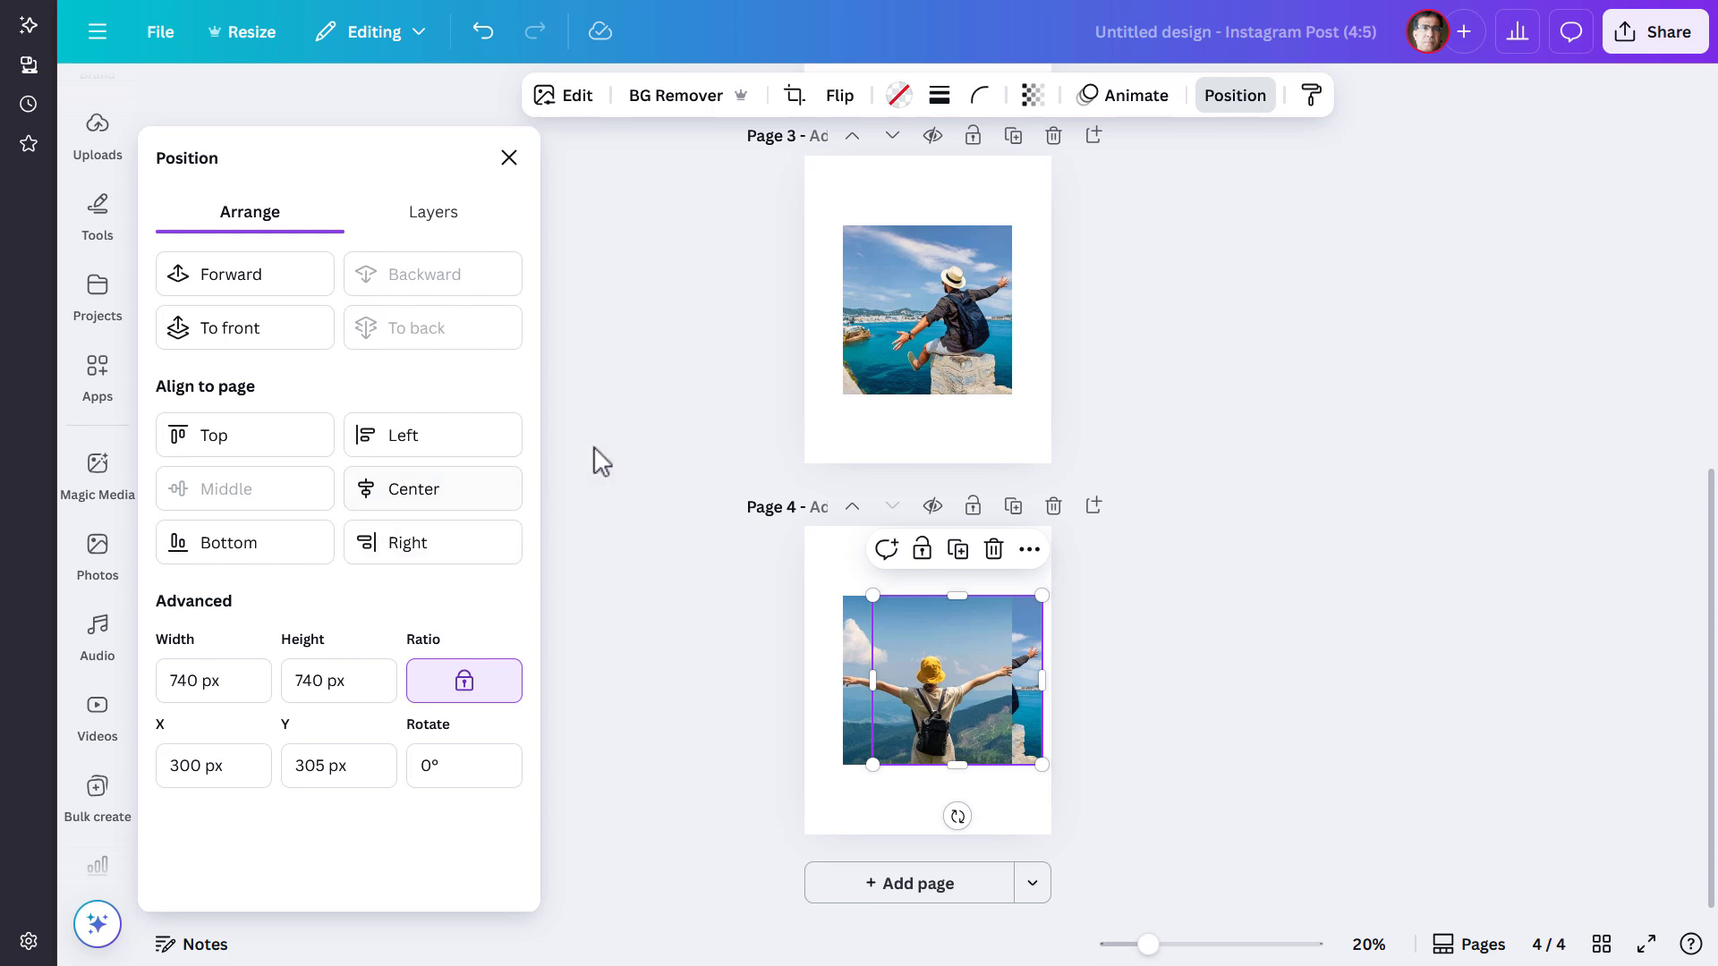
pyautogui.click(1032, 97)
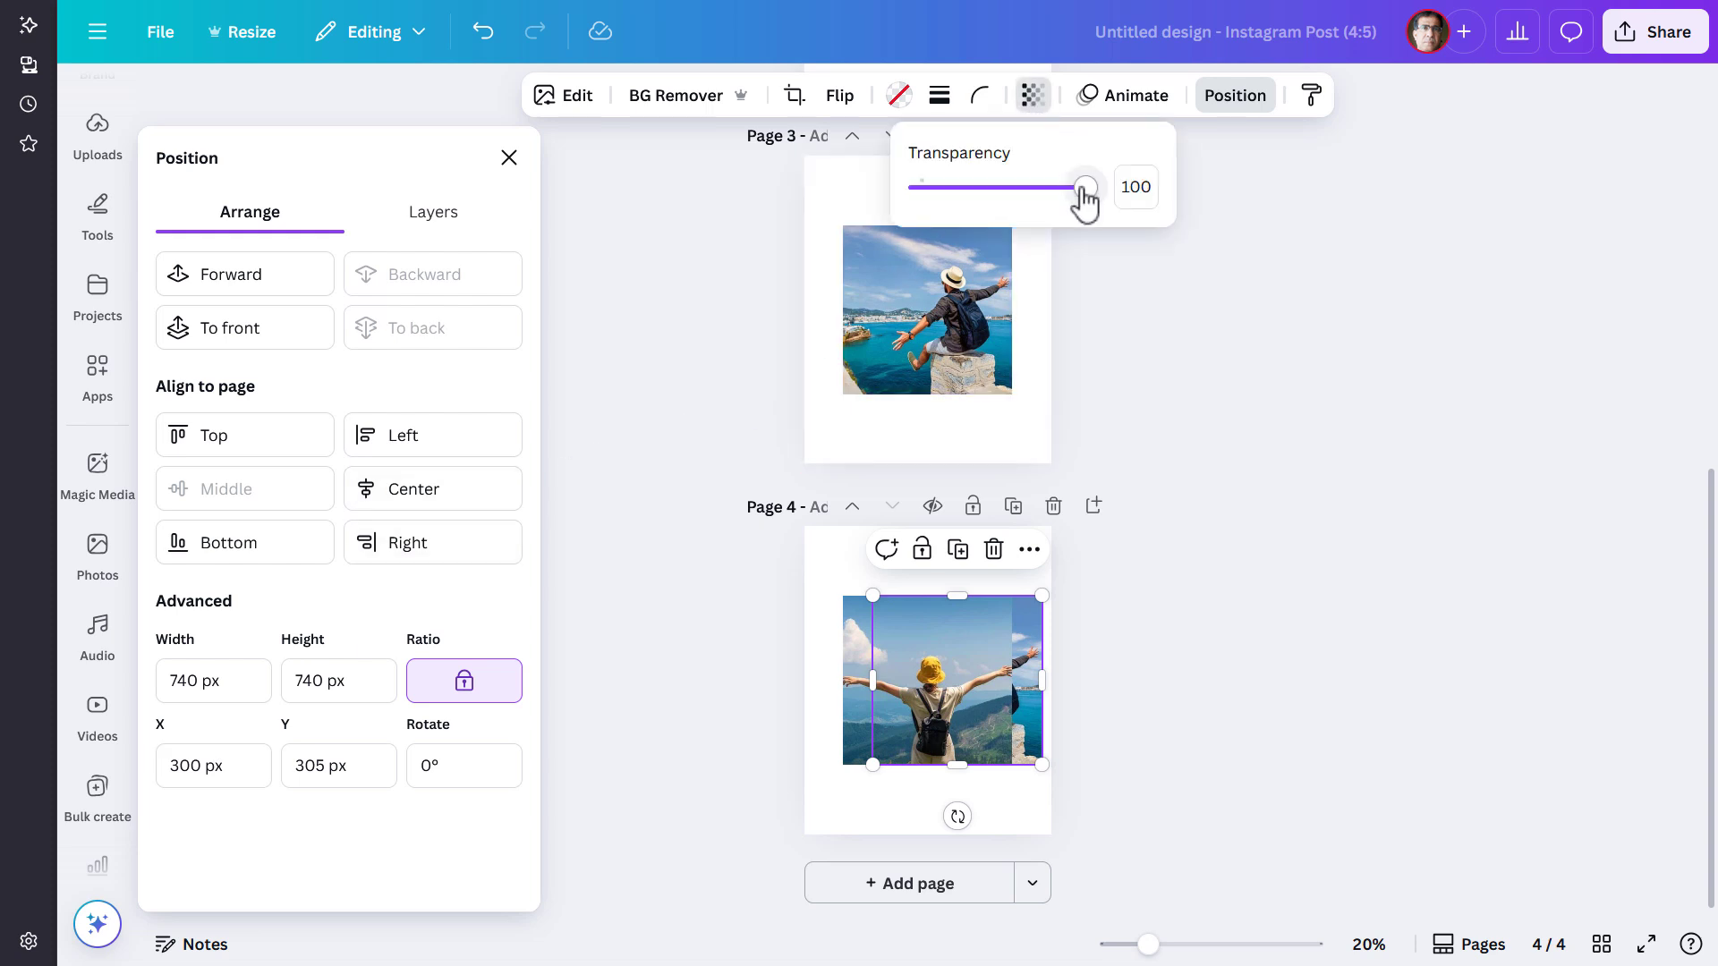
pyautogui.moveTo(1085, 188); pyautogui.dragTo(880, 210)
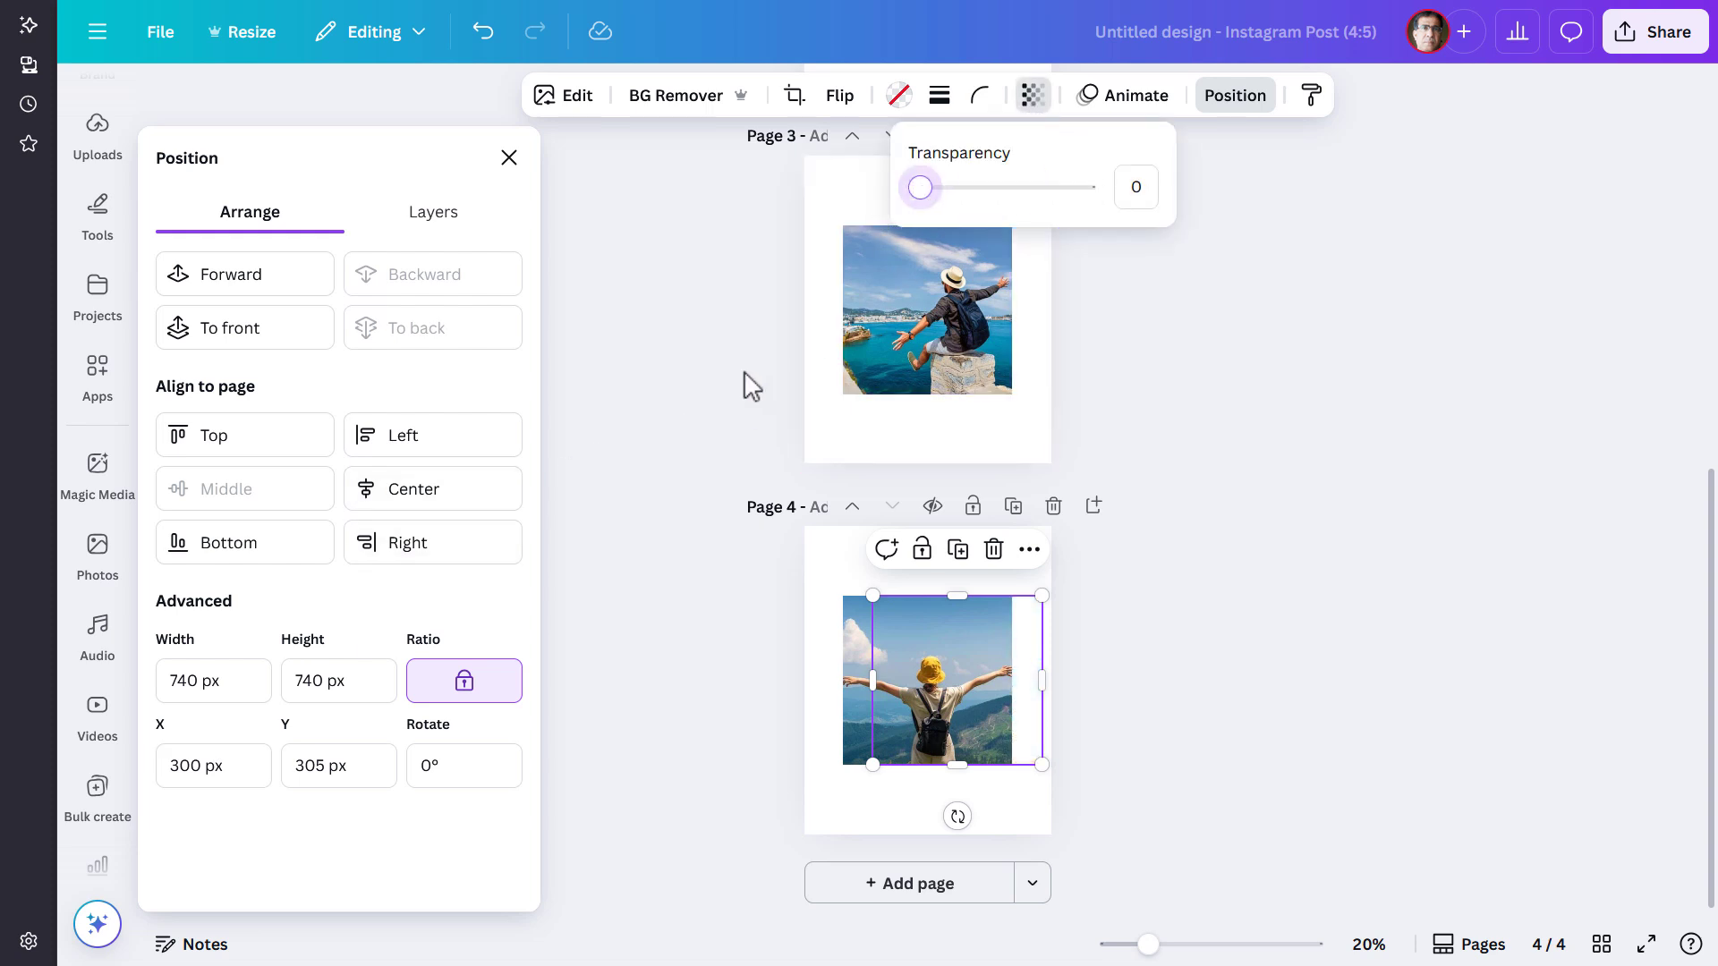
# Step: Apply the Pan animation on enter to the front lake photo on page 2 and lower its speed to near the minimum
pyautogui.scroll(5, 743, 370)
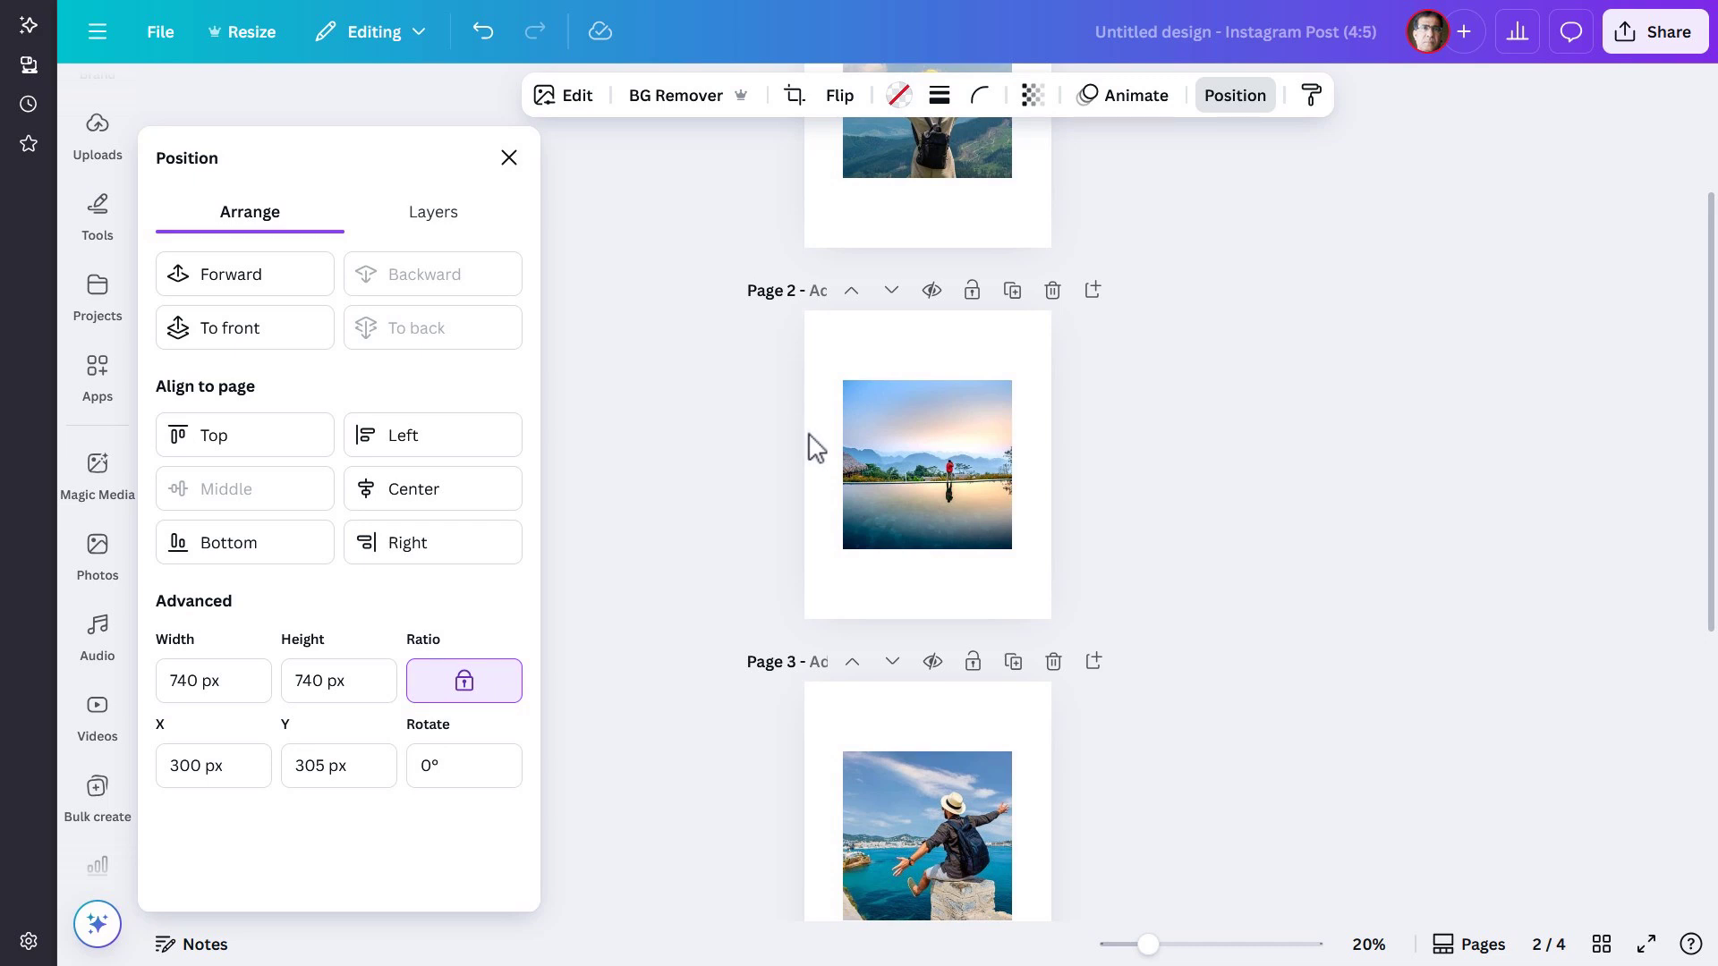
pyautogui.click(862, 439)
pyautogui.click(1138, 106)
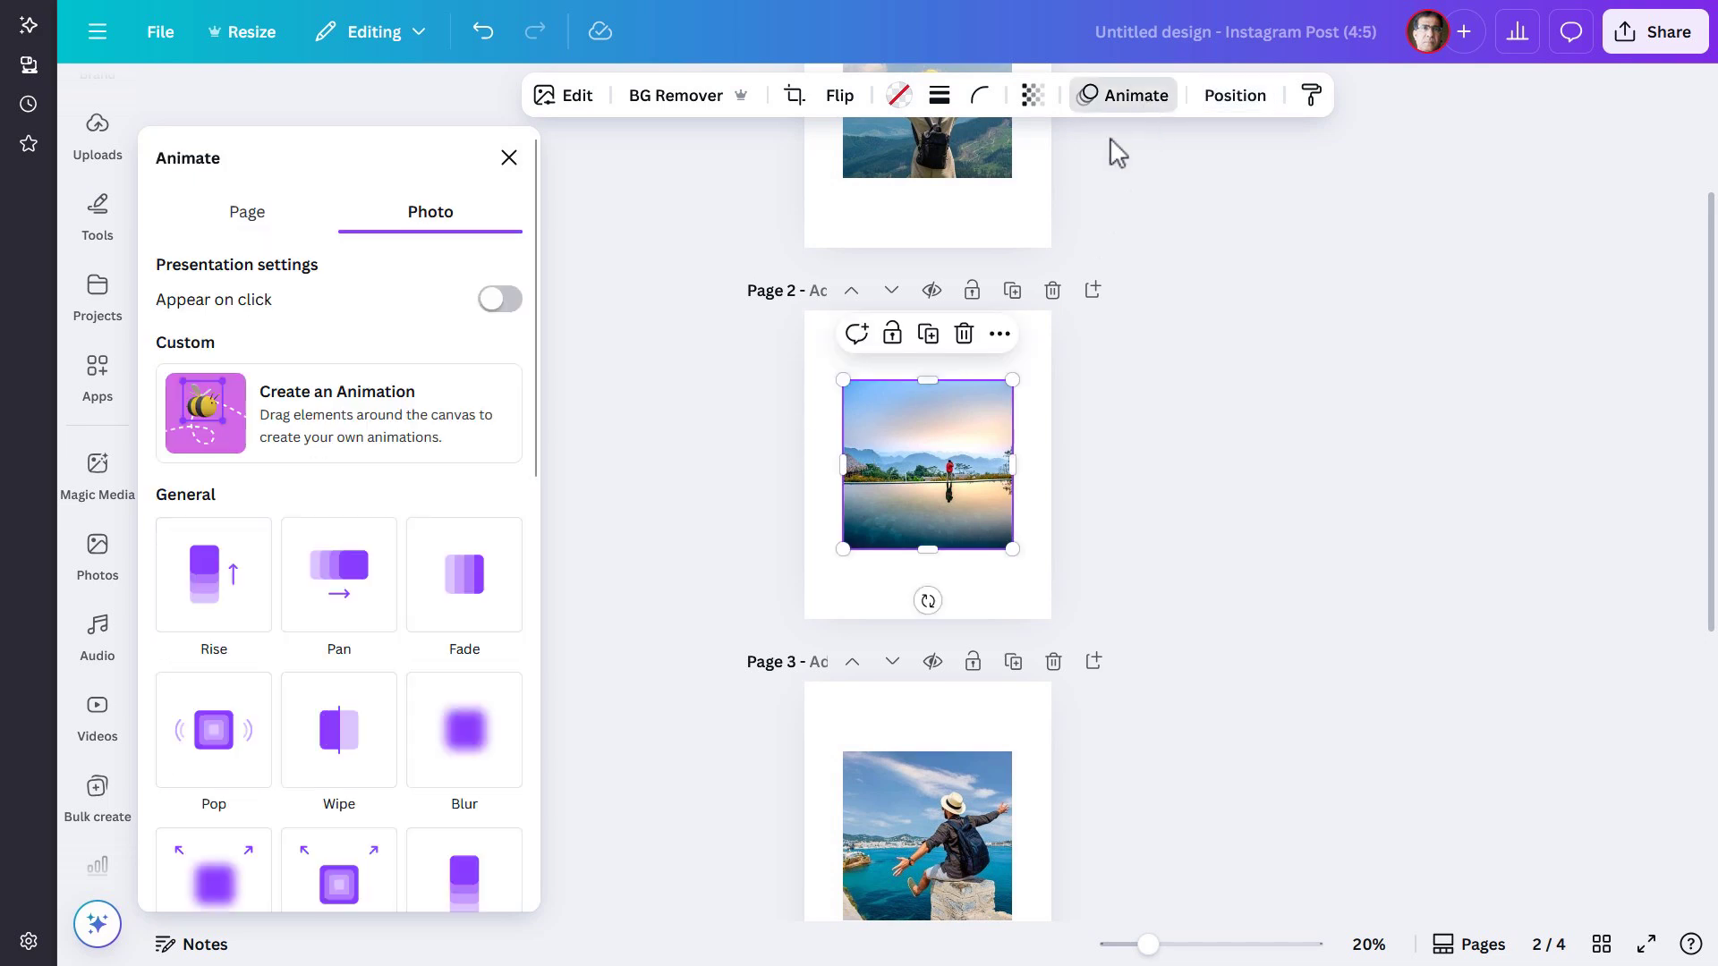
pyautogui.click(346, 594)
pyautogui.click(344, 645)
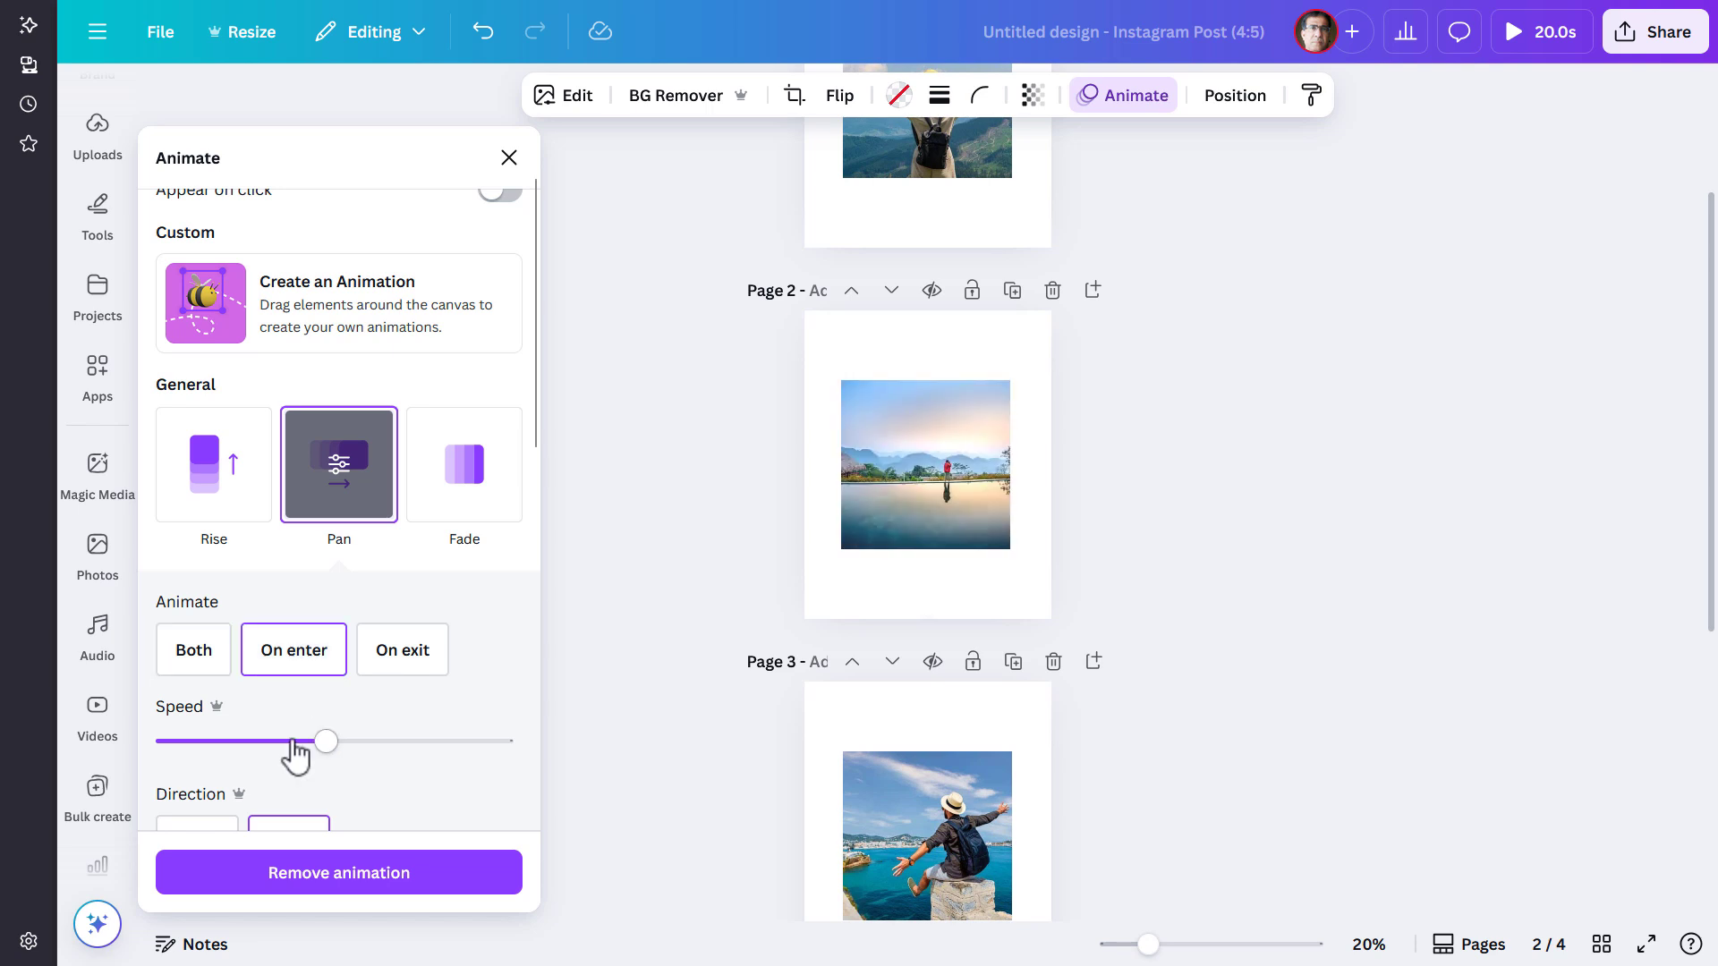
pyautogui.moveTo(313, 742); pyautogui.dragTo(189, 745)
pyautogui.scroll(-1, 336, 745)
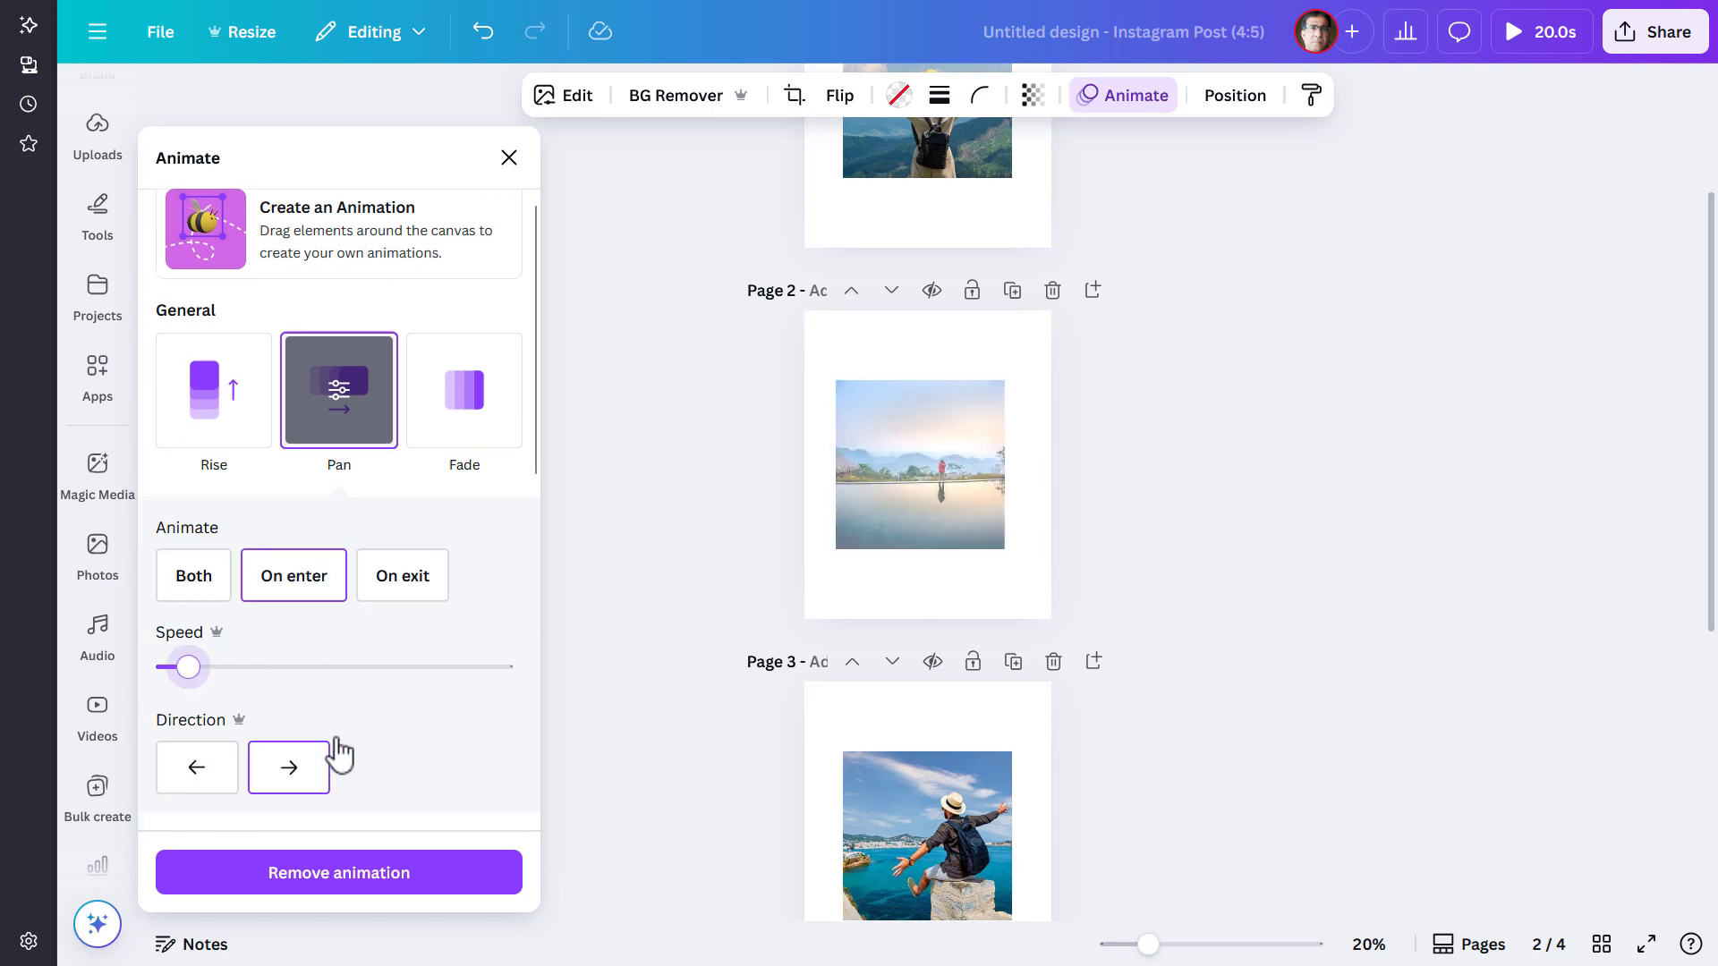
# Step: Apply the Pan animation to the front seaside photo on page 3 and lower its speed to near the minimum
pyautogui.scroll(-3, 630, 763)
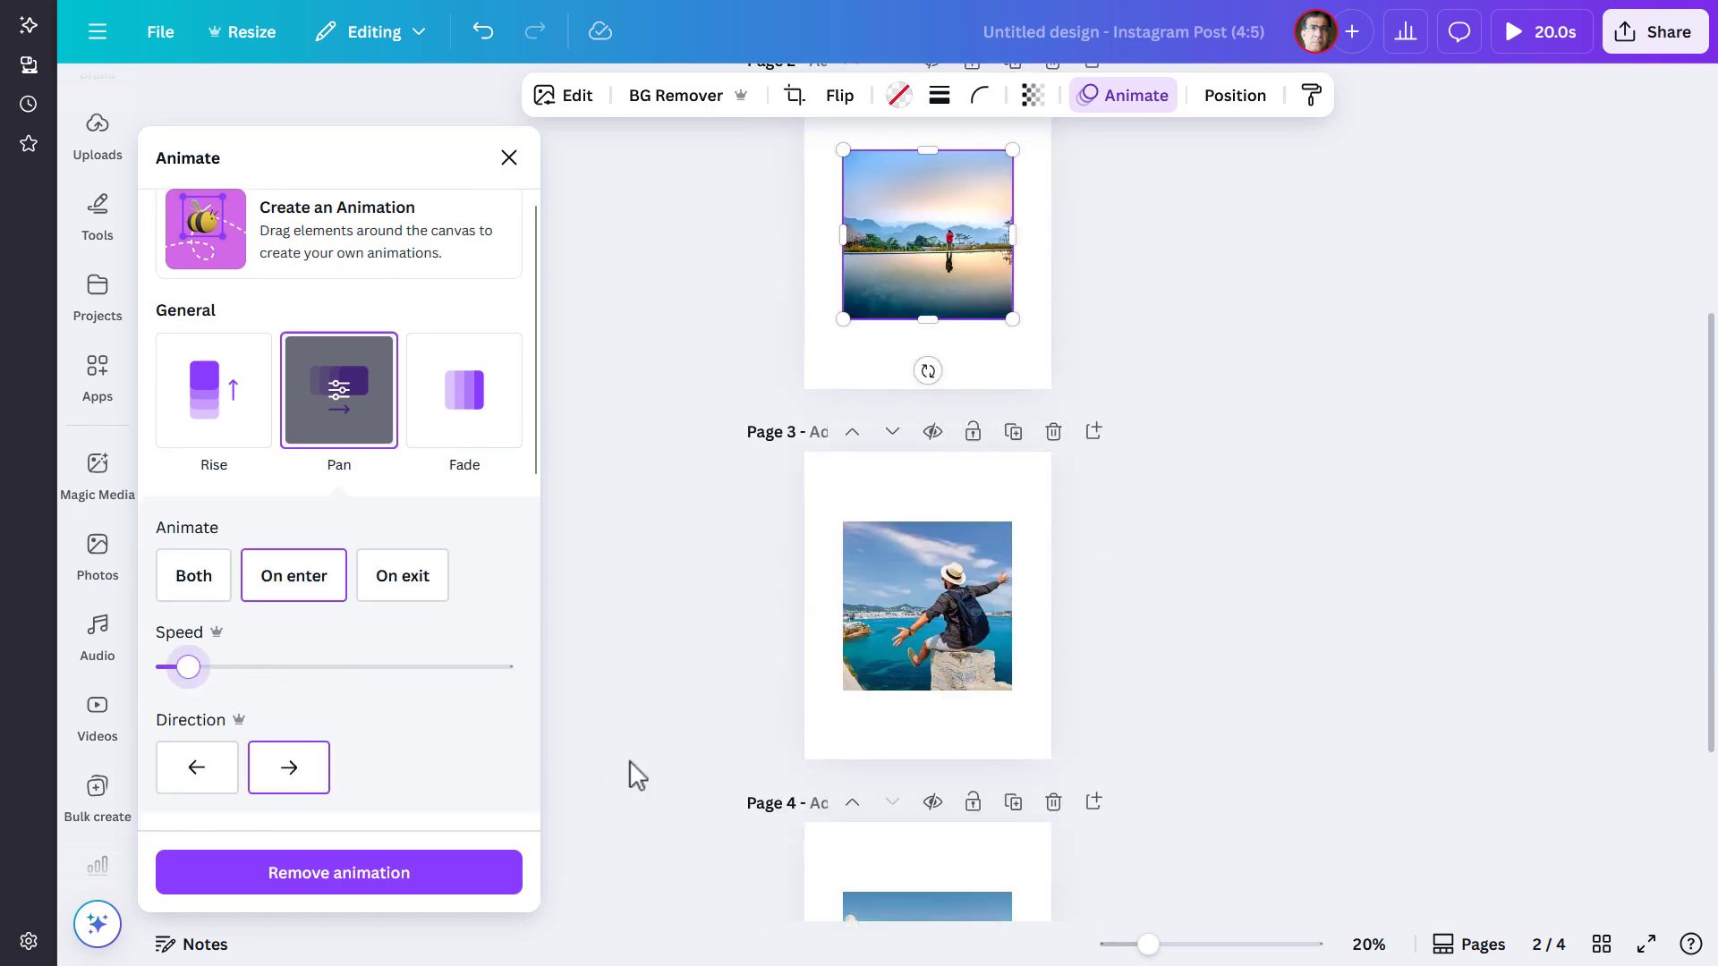
pyautogui.click(880, 607)
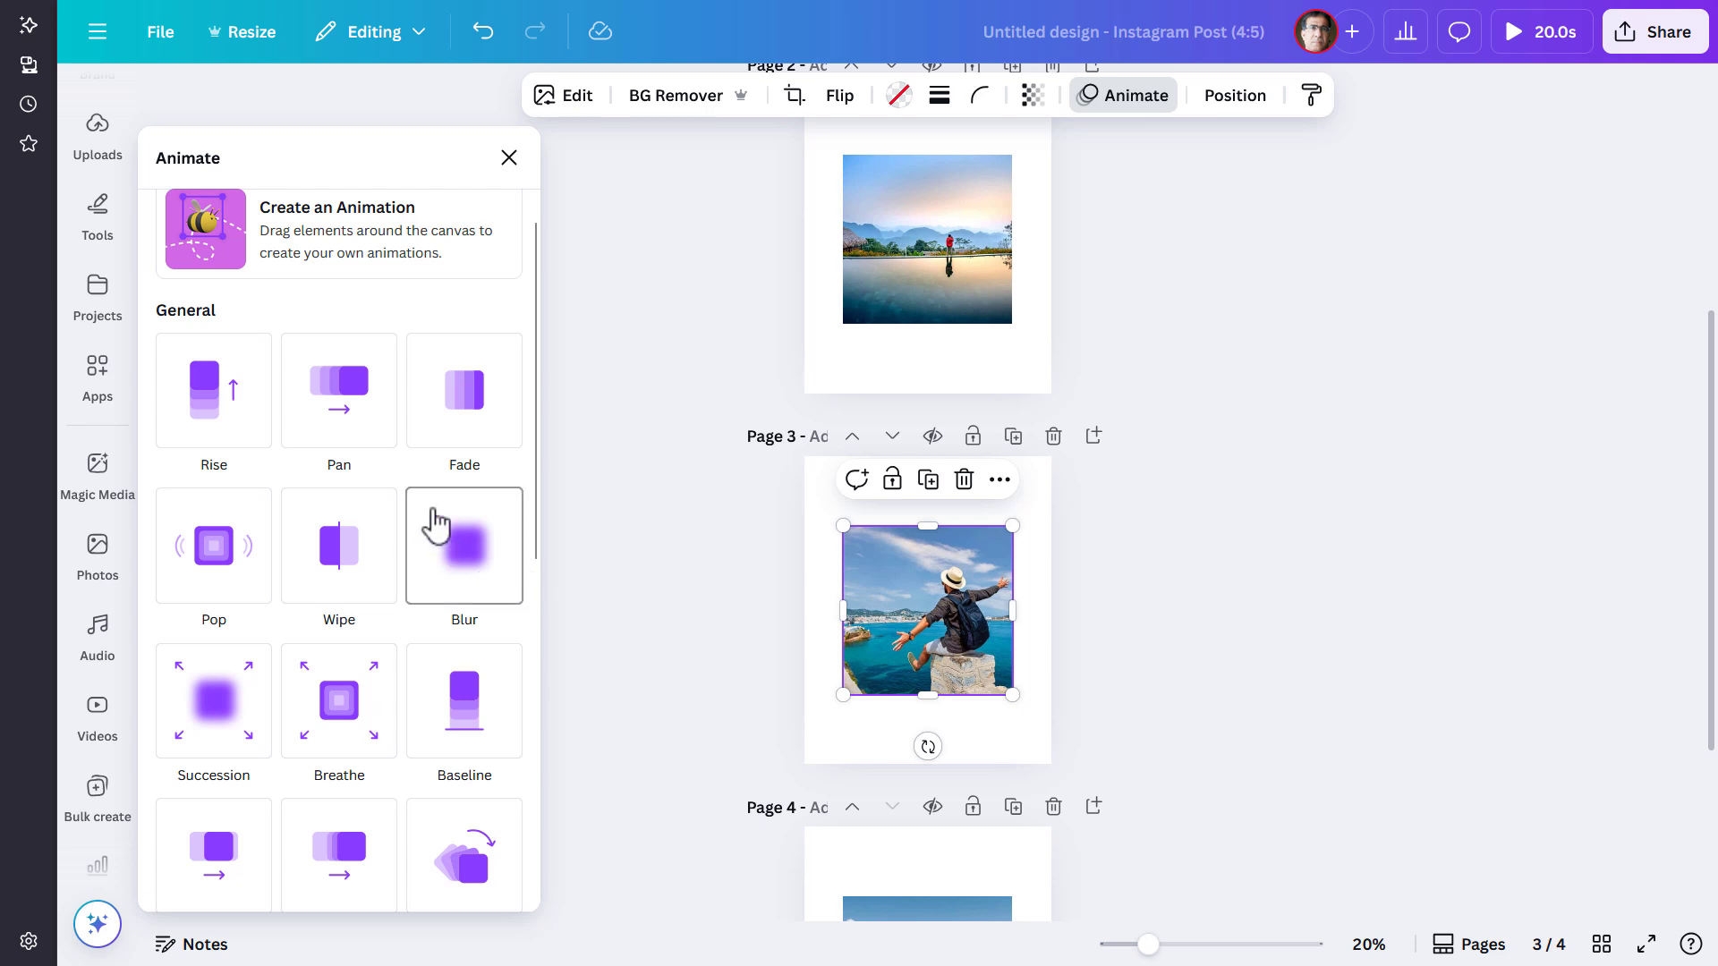
pyautogui.click(365, 423)
pyautogui.moveTo(324, 666); pyautogui.dragTo(185, 676)
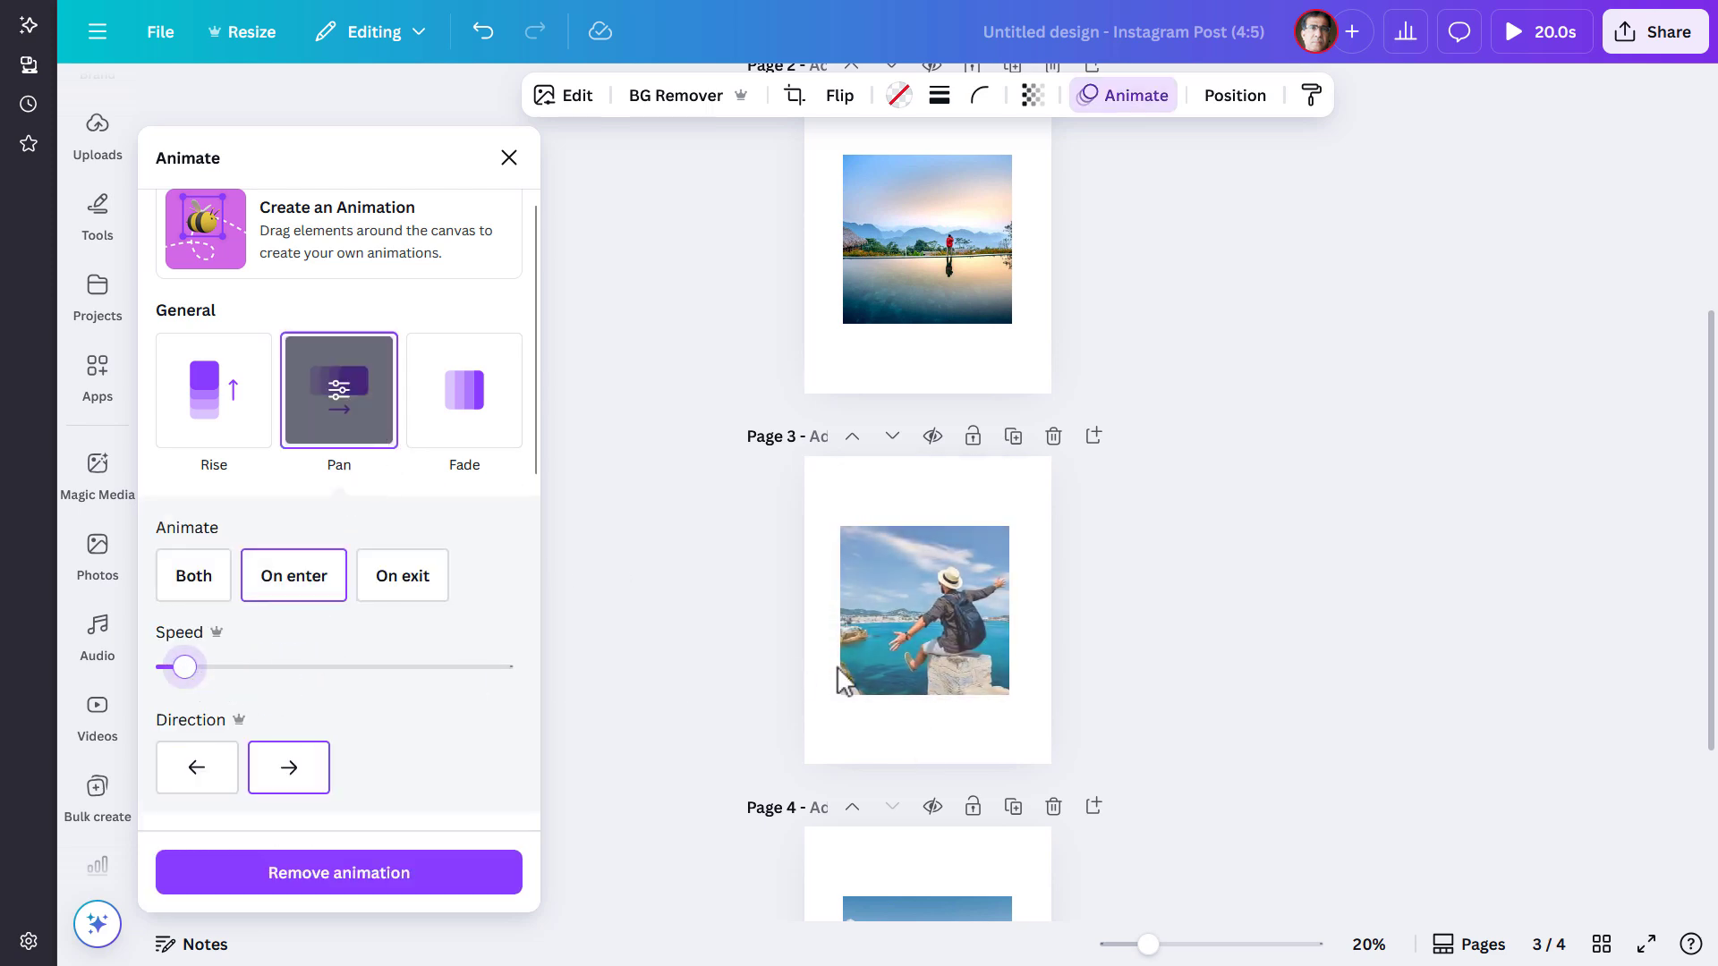
# Step: Apply the Pan animation to the front yellow-hat photo on page 4, lower its speed to near the minimum and deselect it
pyautogui.scroll(-3, 834, 671)
pyautogui.click(902, 681)
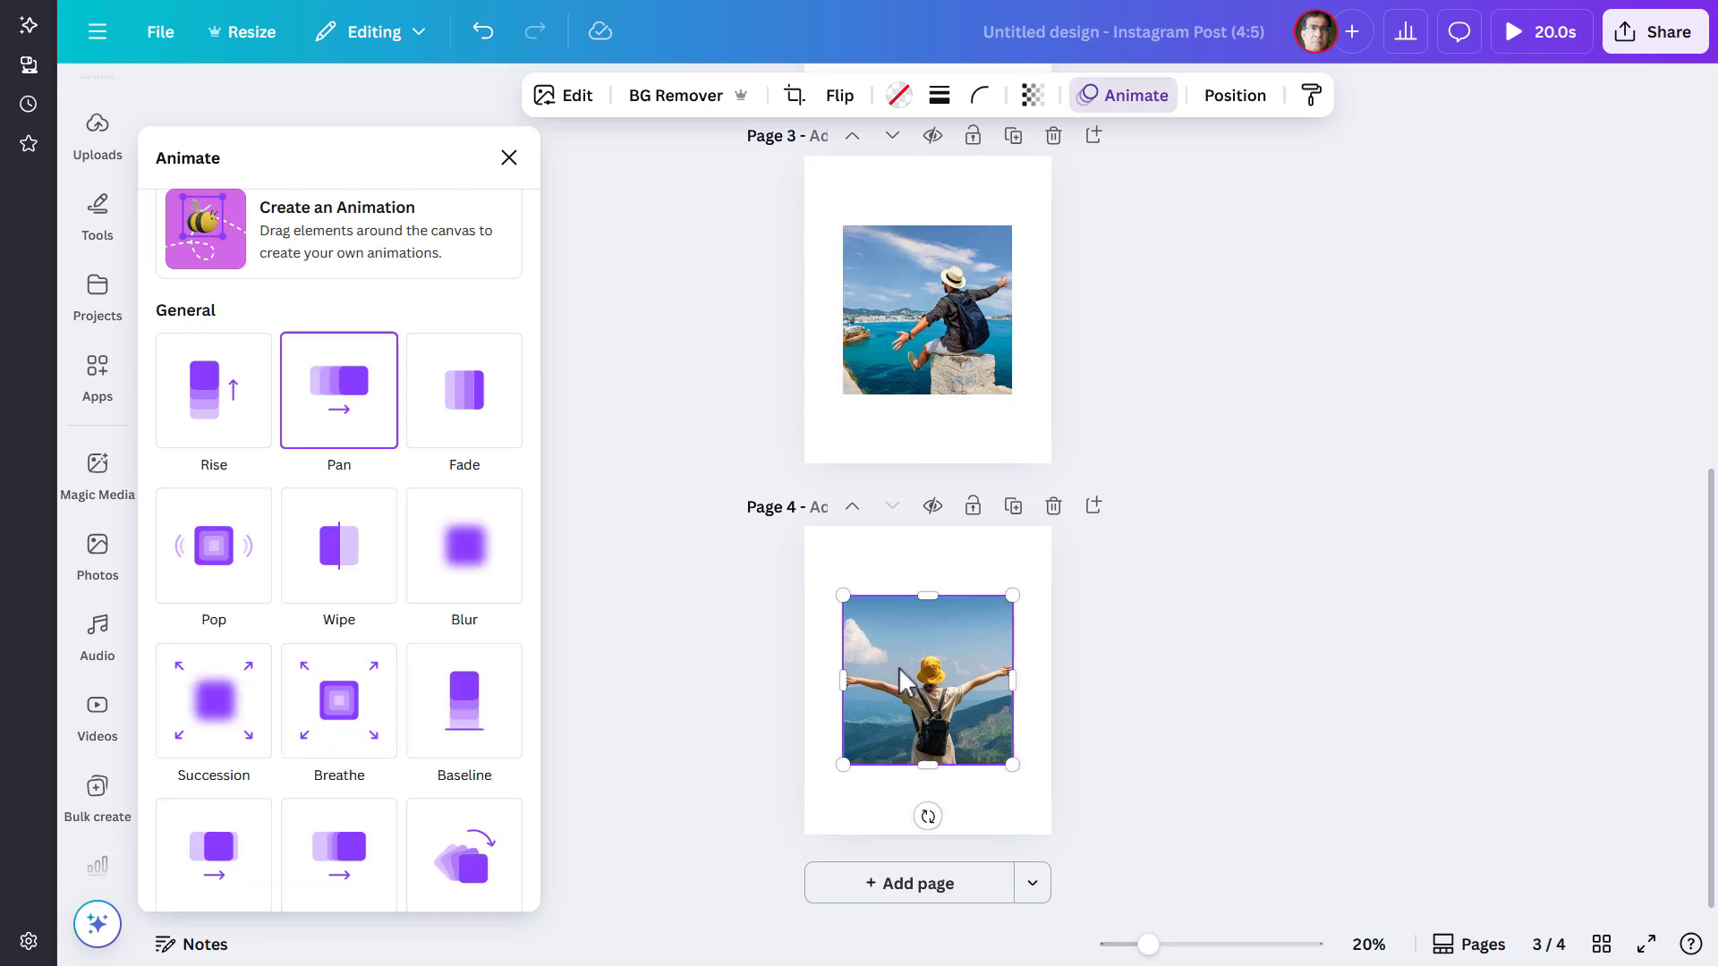
pyautogui.click(390, 438)
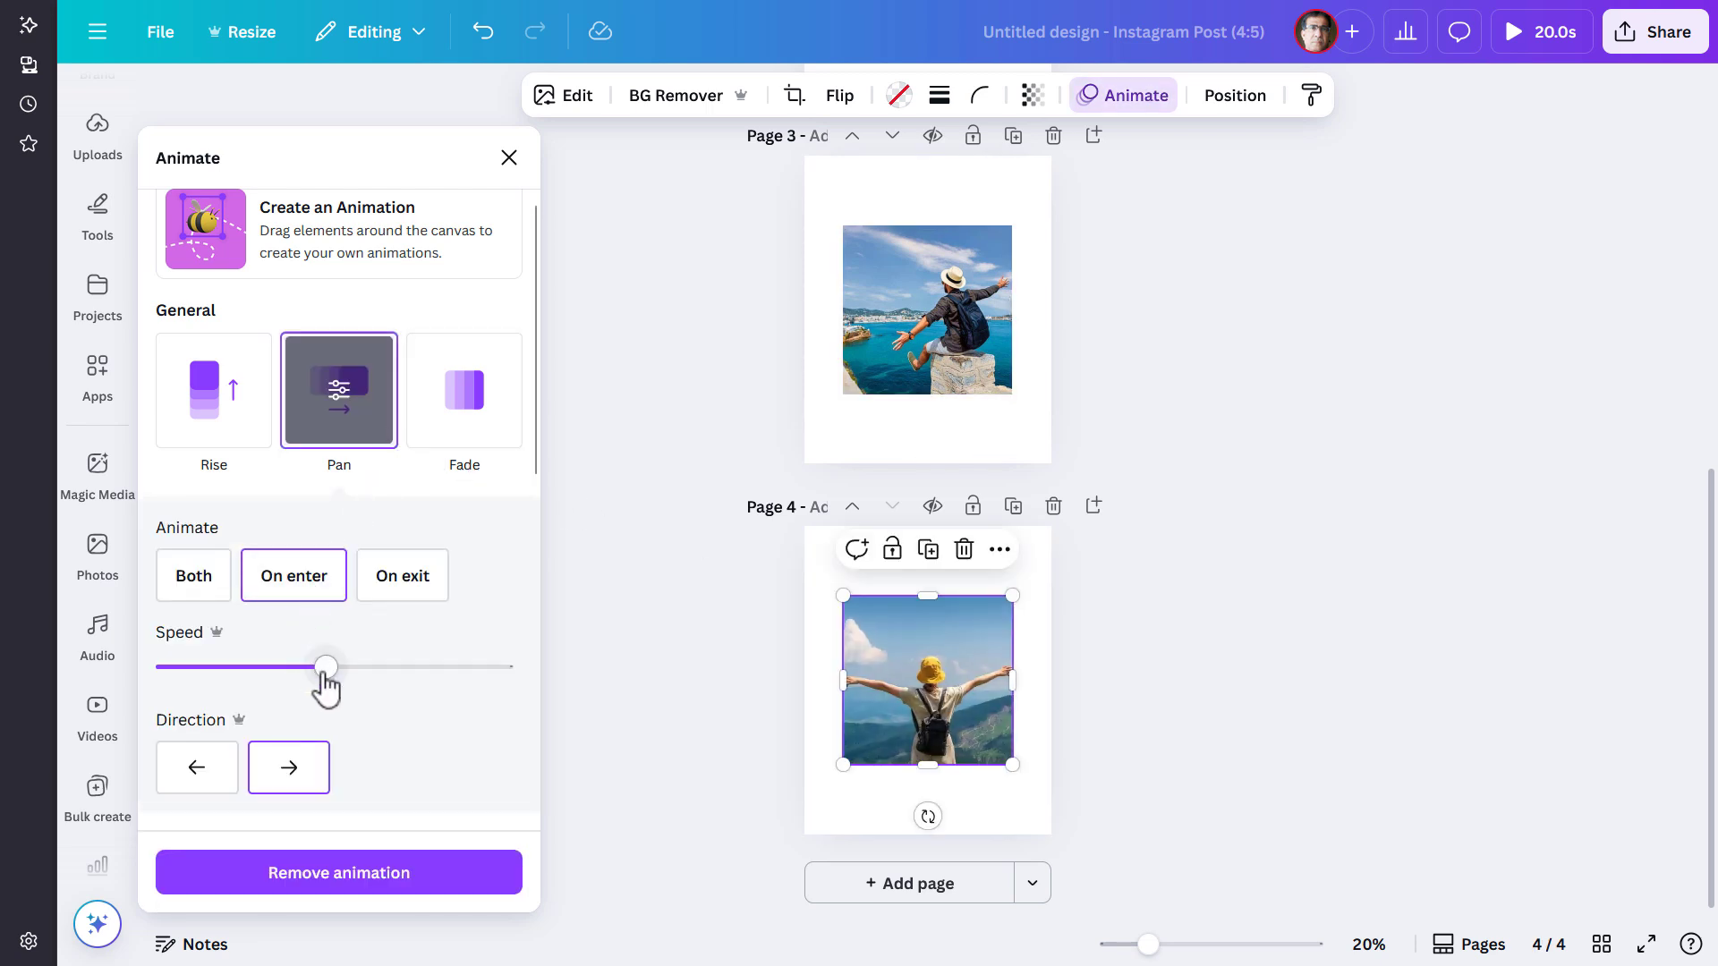
pyautogui.moveTo(326, 667); pyautogui.dragTo(194, 678)
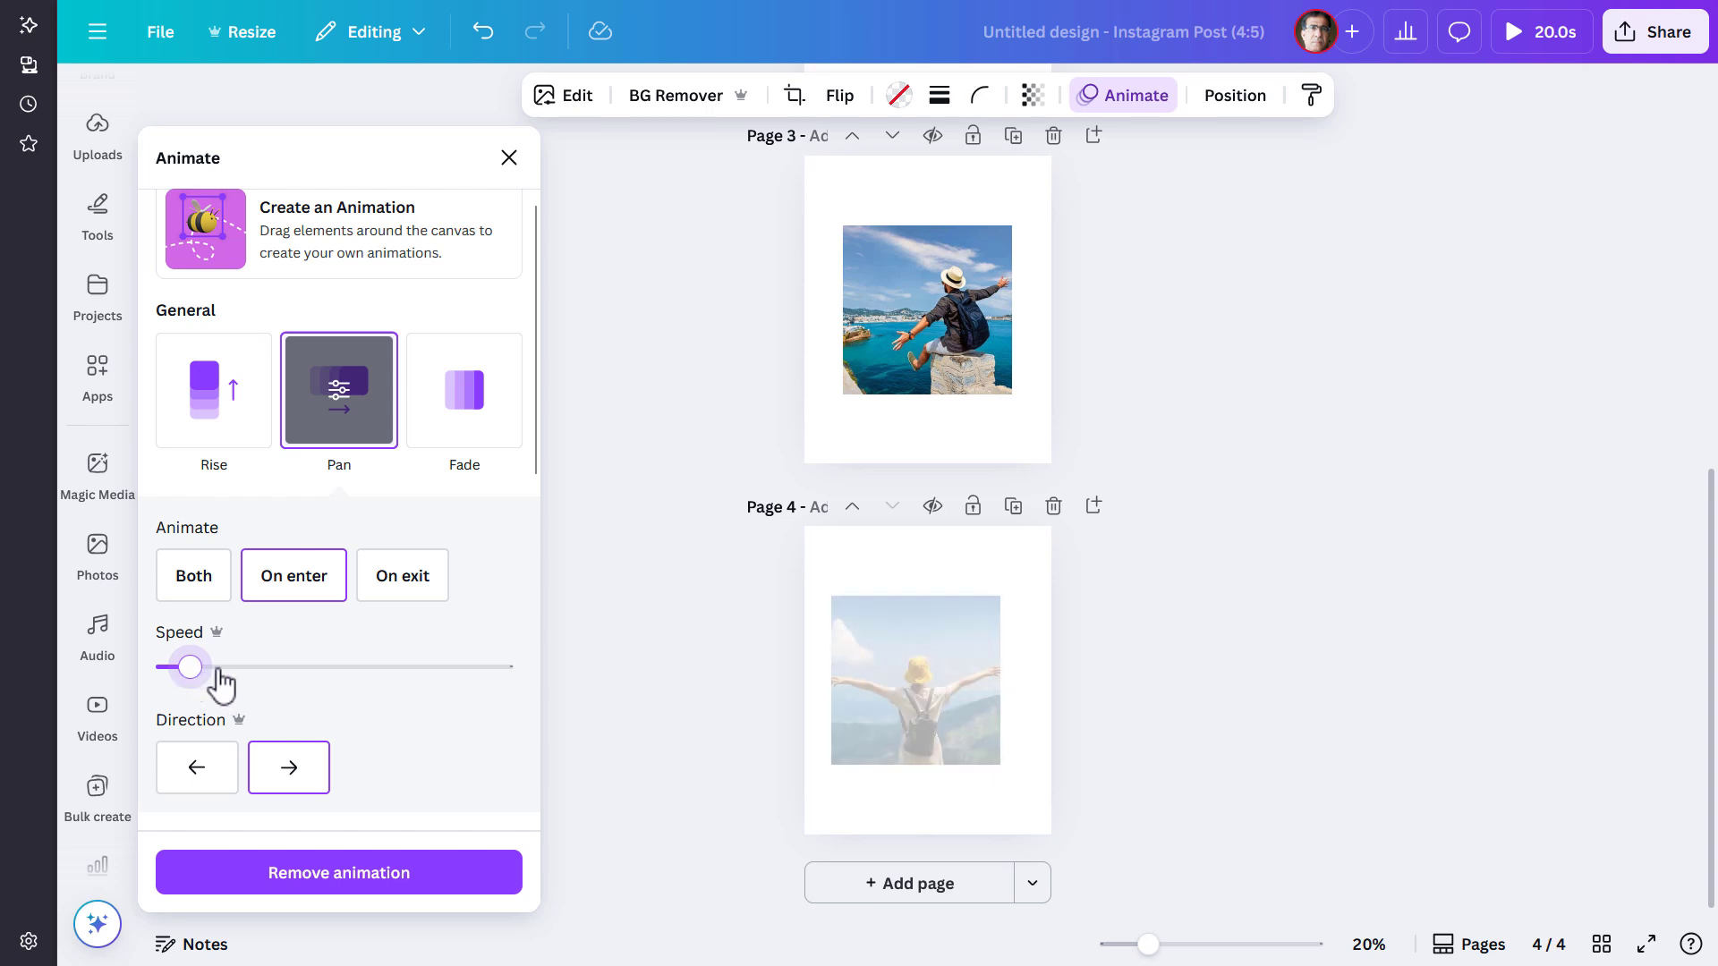
pyautogui.click(600, 675)
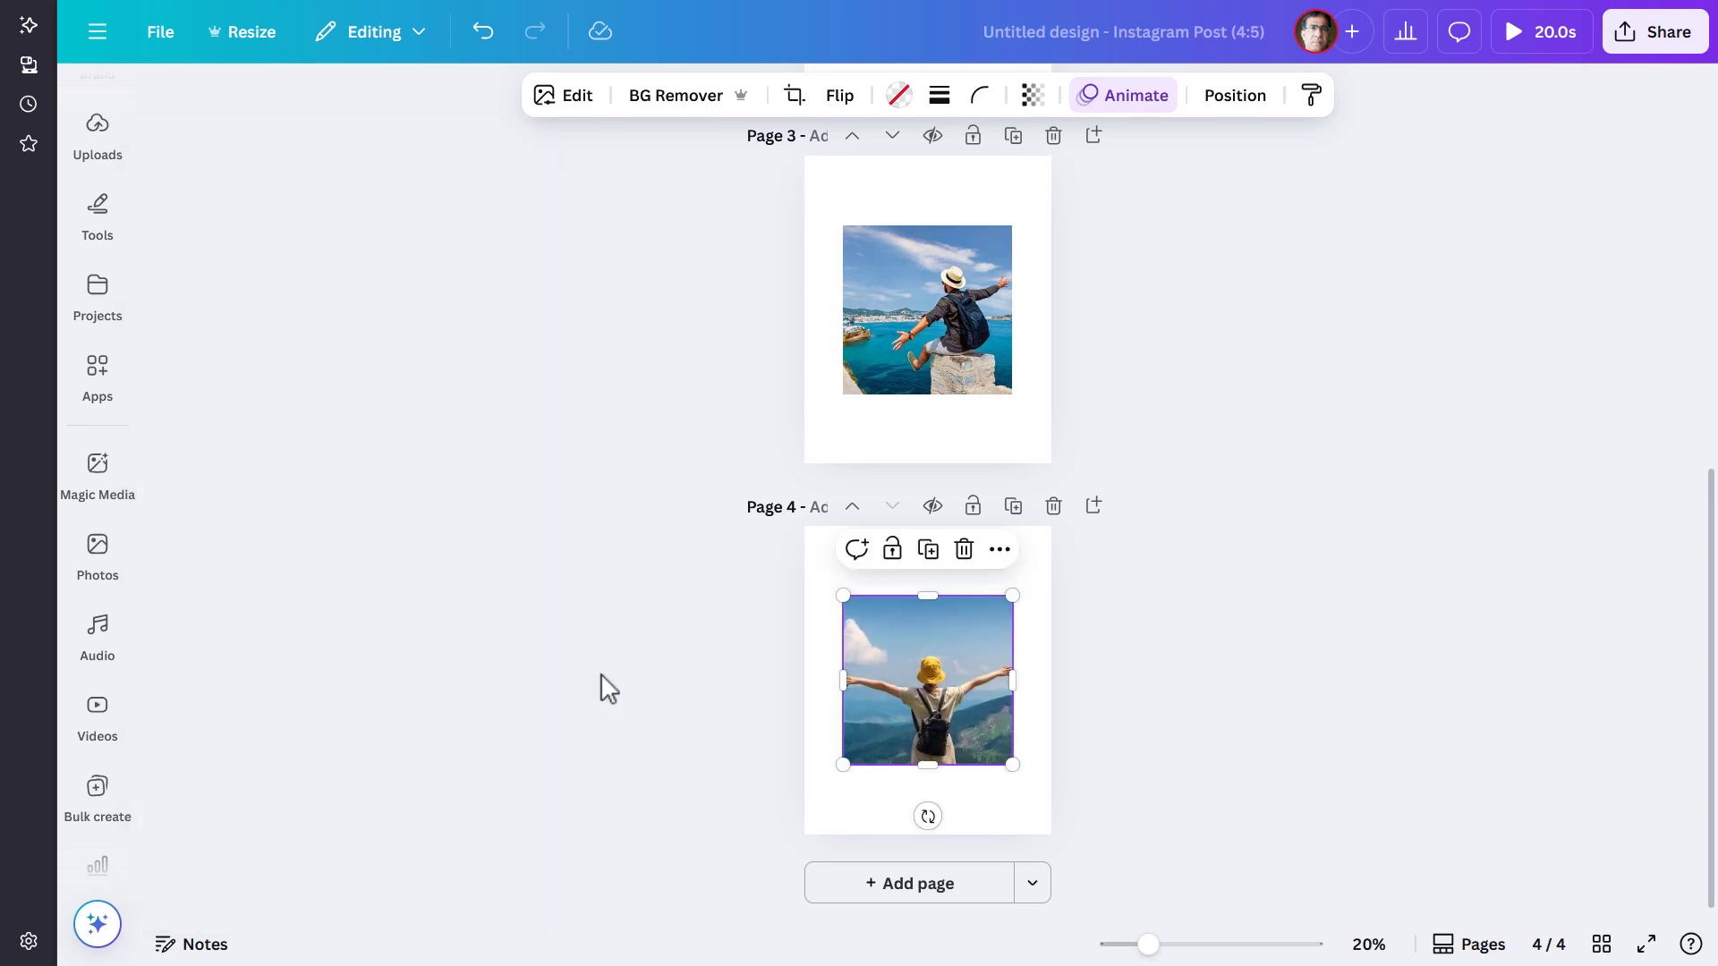
pyautogui.click(1408, 388)
# Step: Show the page thumbnails and set page 1's duration to 1.5 seconds
pyautogui.click(1472, 945)
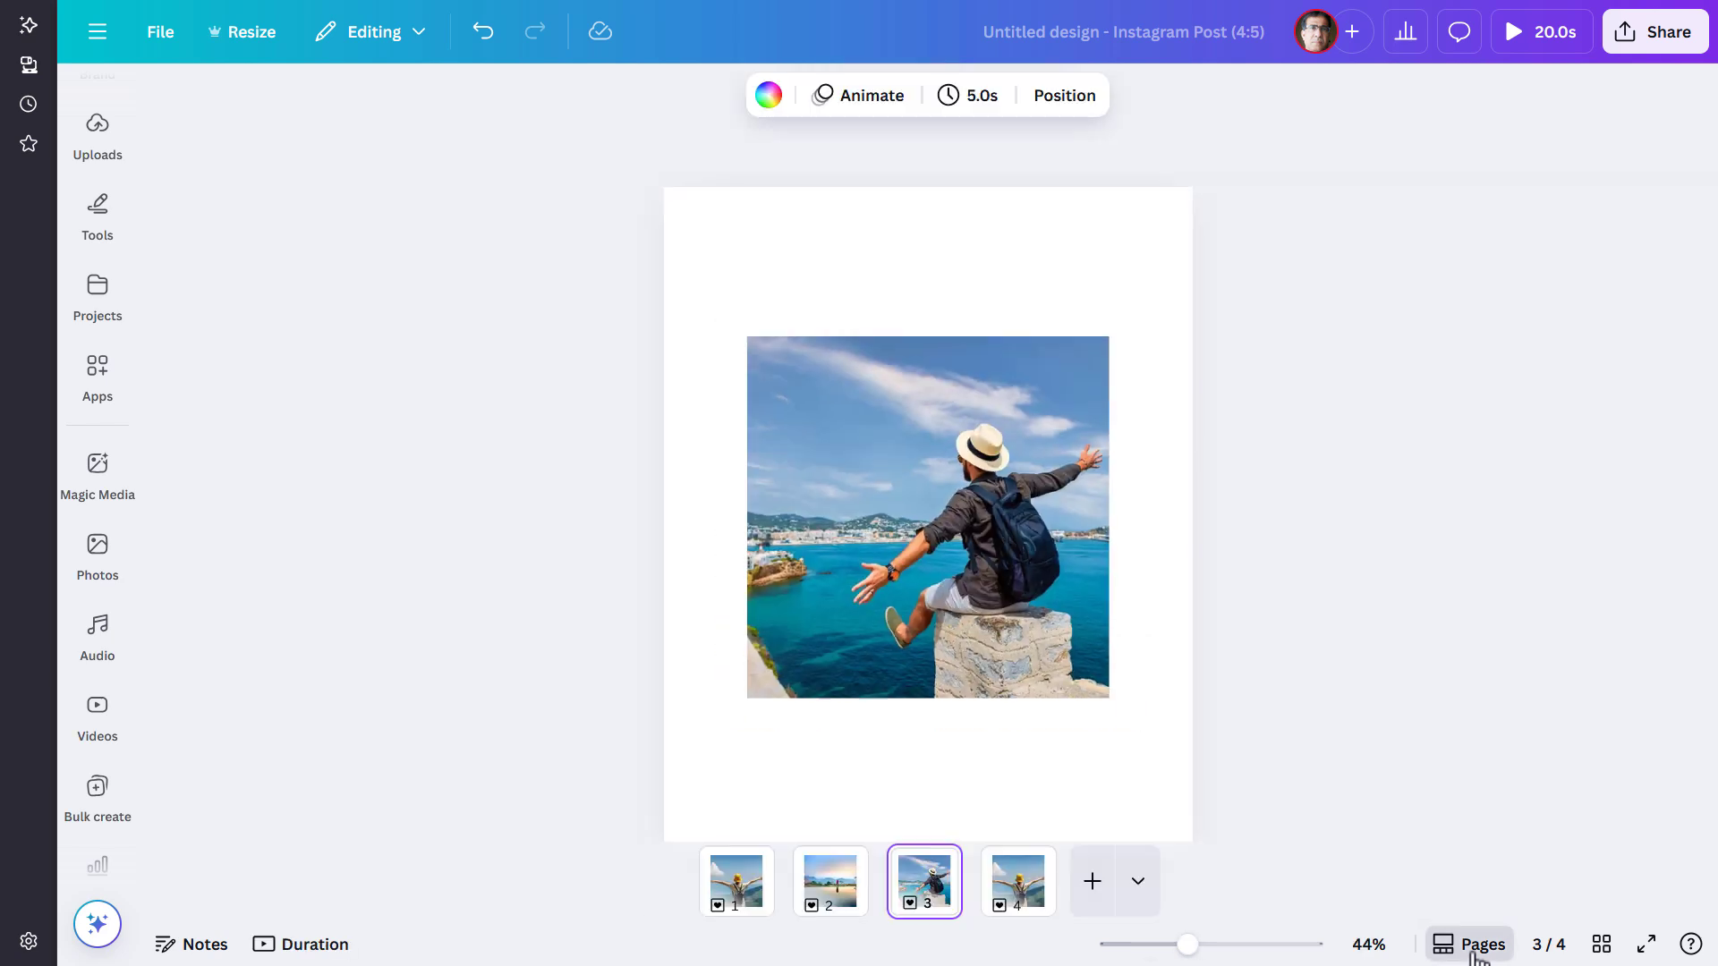
pyautogui.click(742, 881)
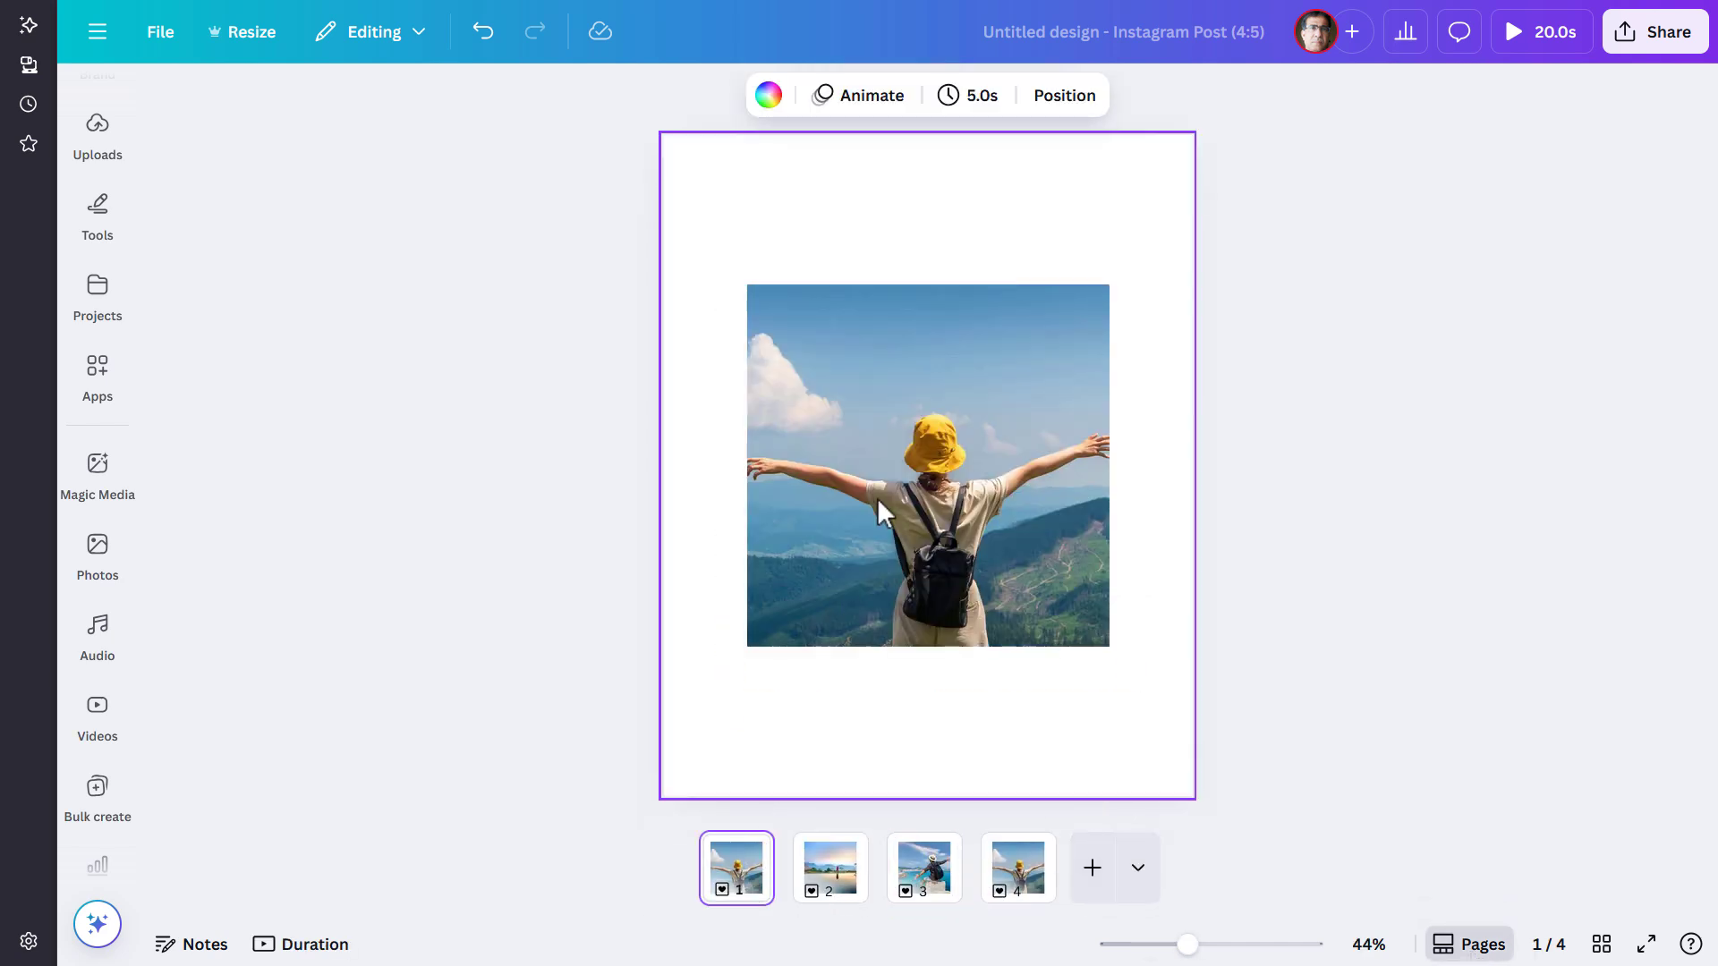
pyautogui.click(992, 100)
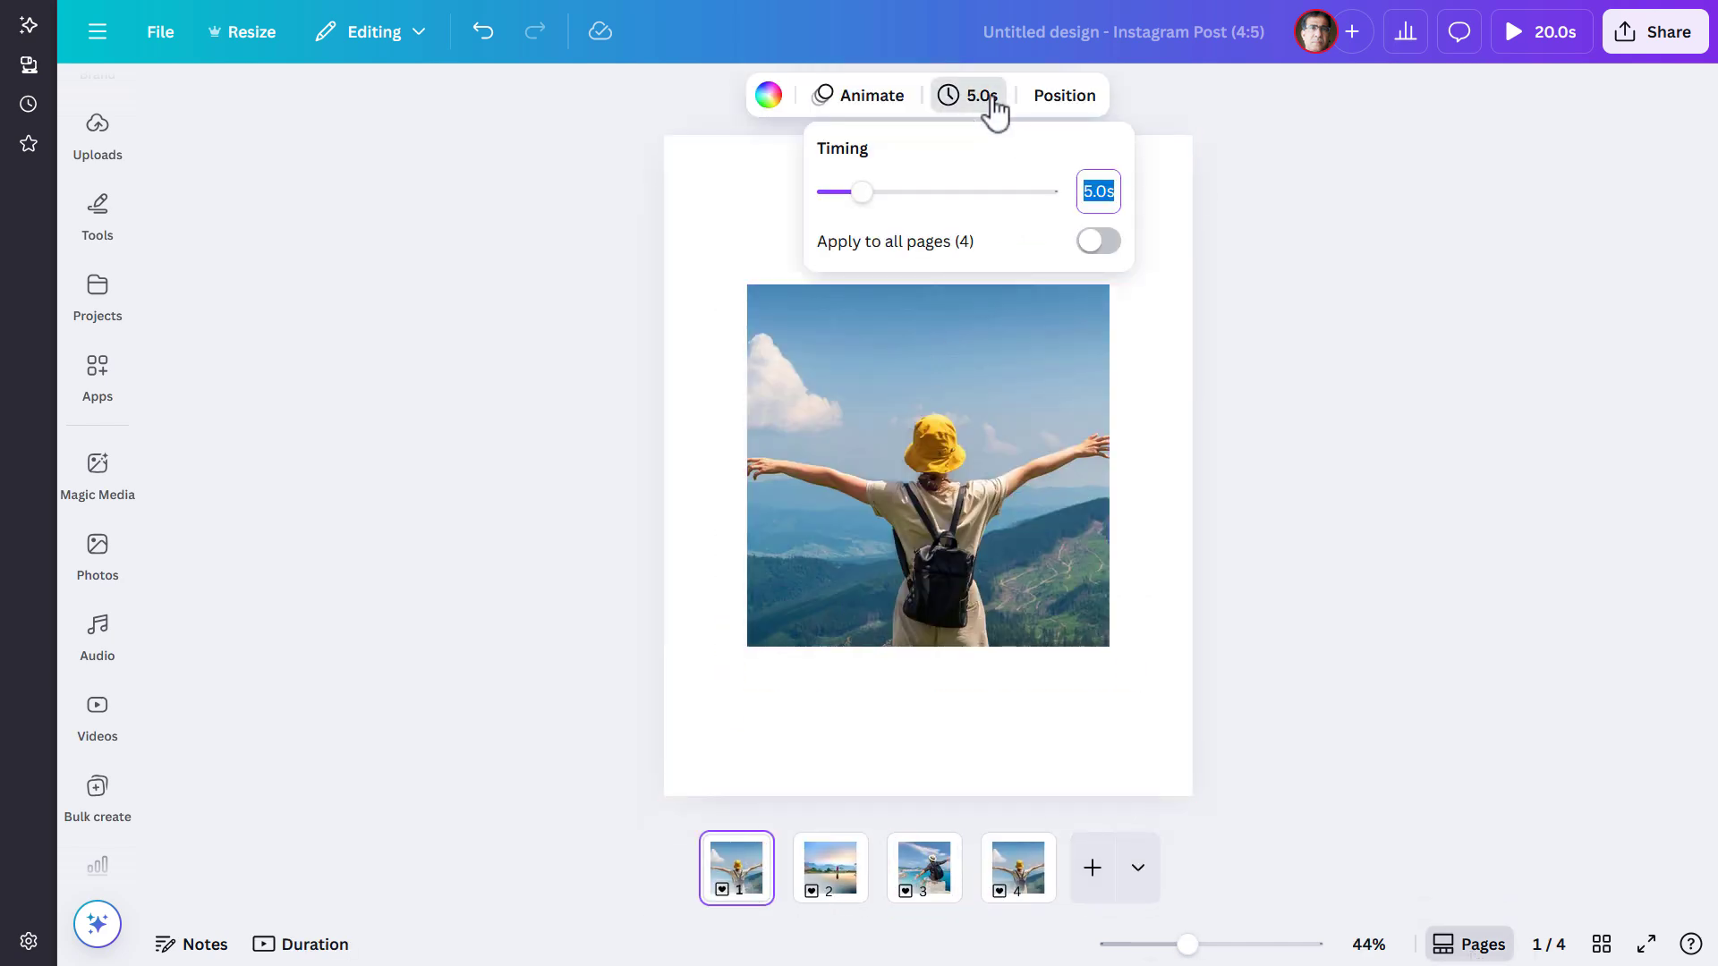
pyautogui.press('Return')
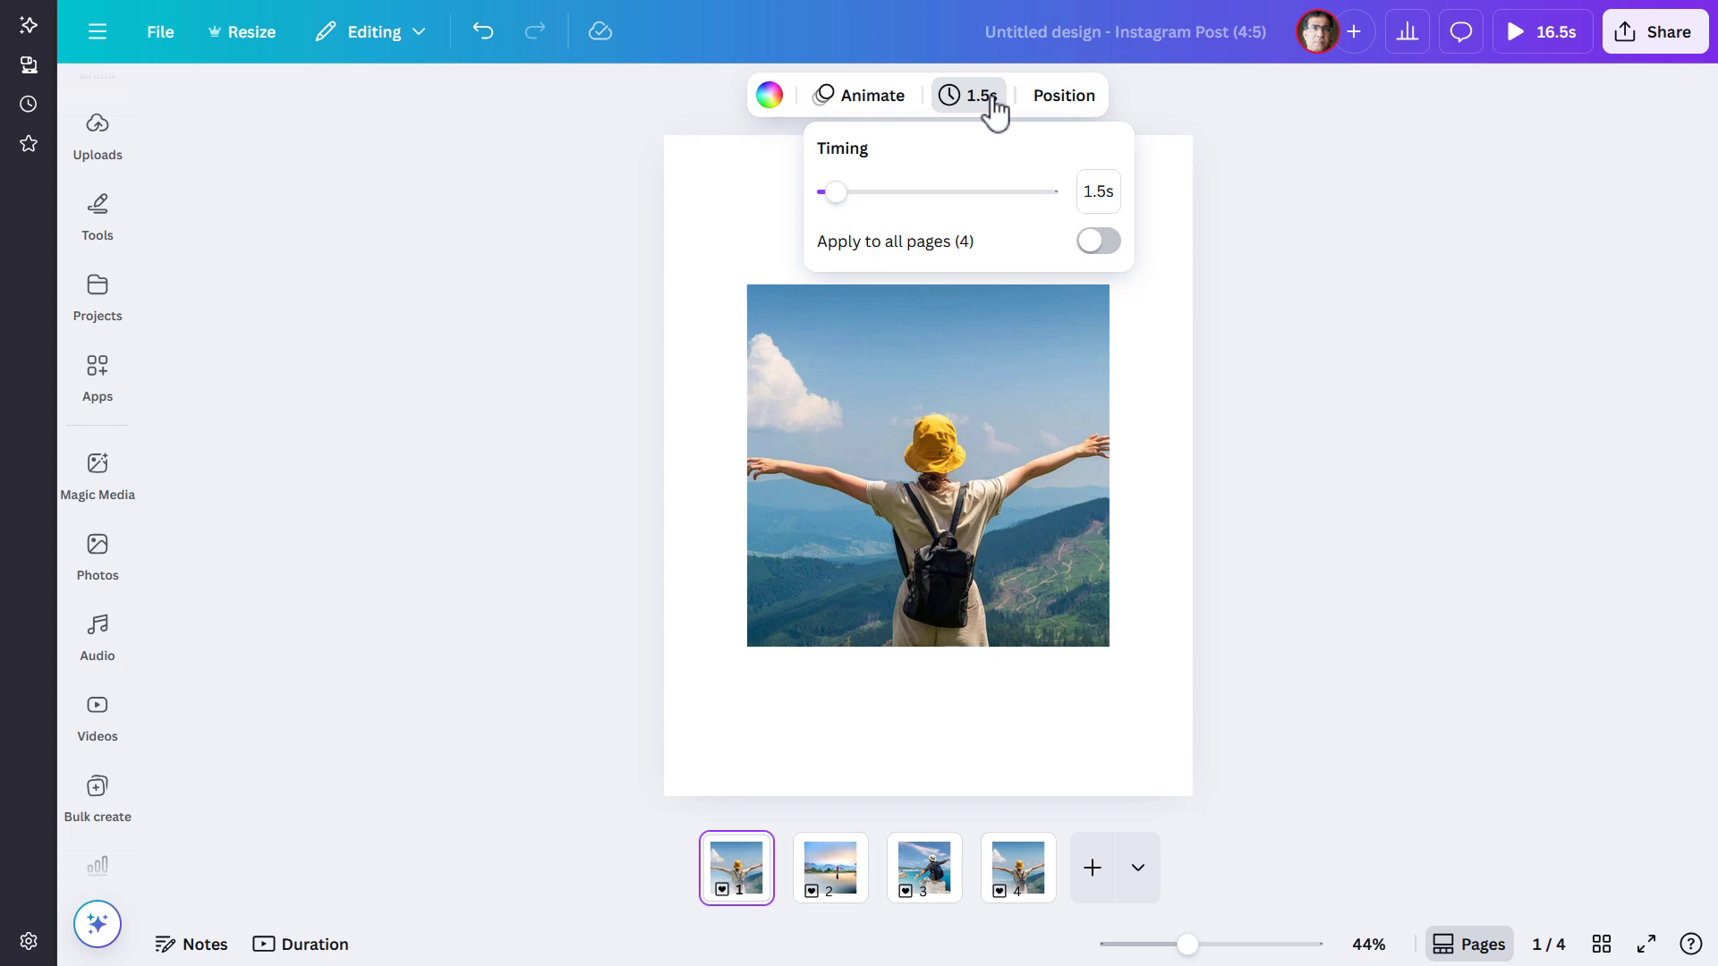
# Step: Set the duration of pages 2 and 3 together to 2 seconds
pyautogui.click(864, 886)
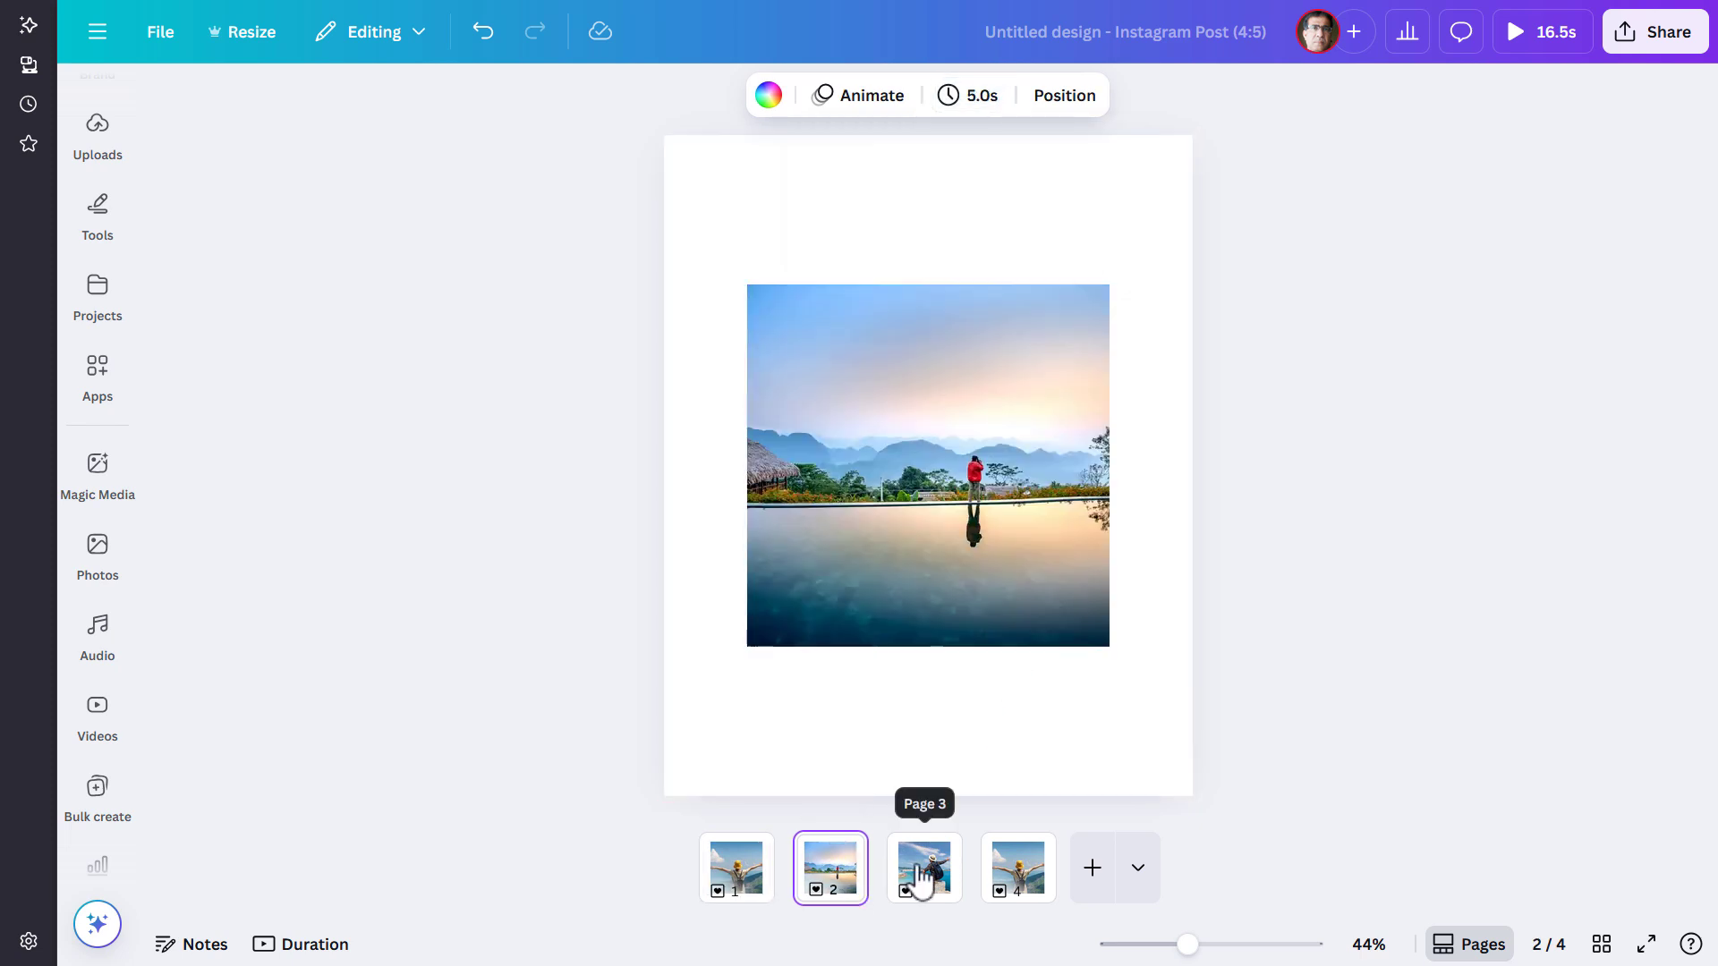
pyautogui.keyDown('shift'); pyautogui.click(922, 881); pyautogui.keyUp('shift')
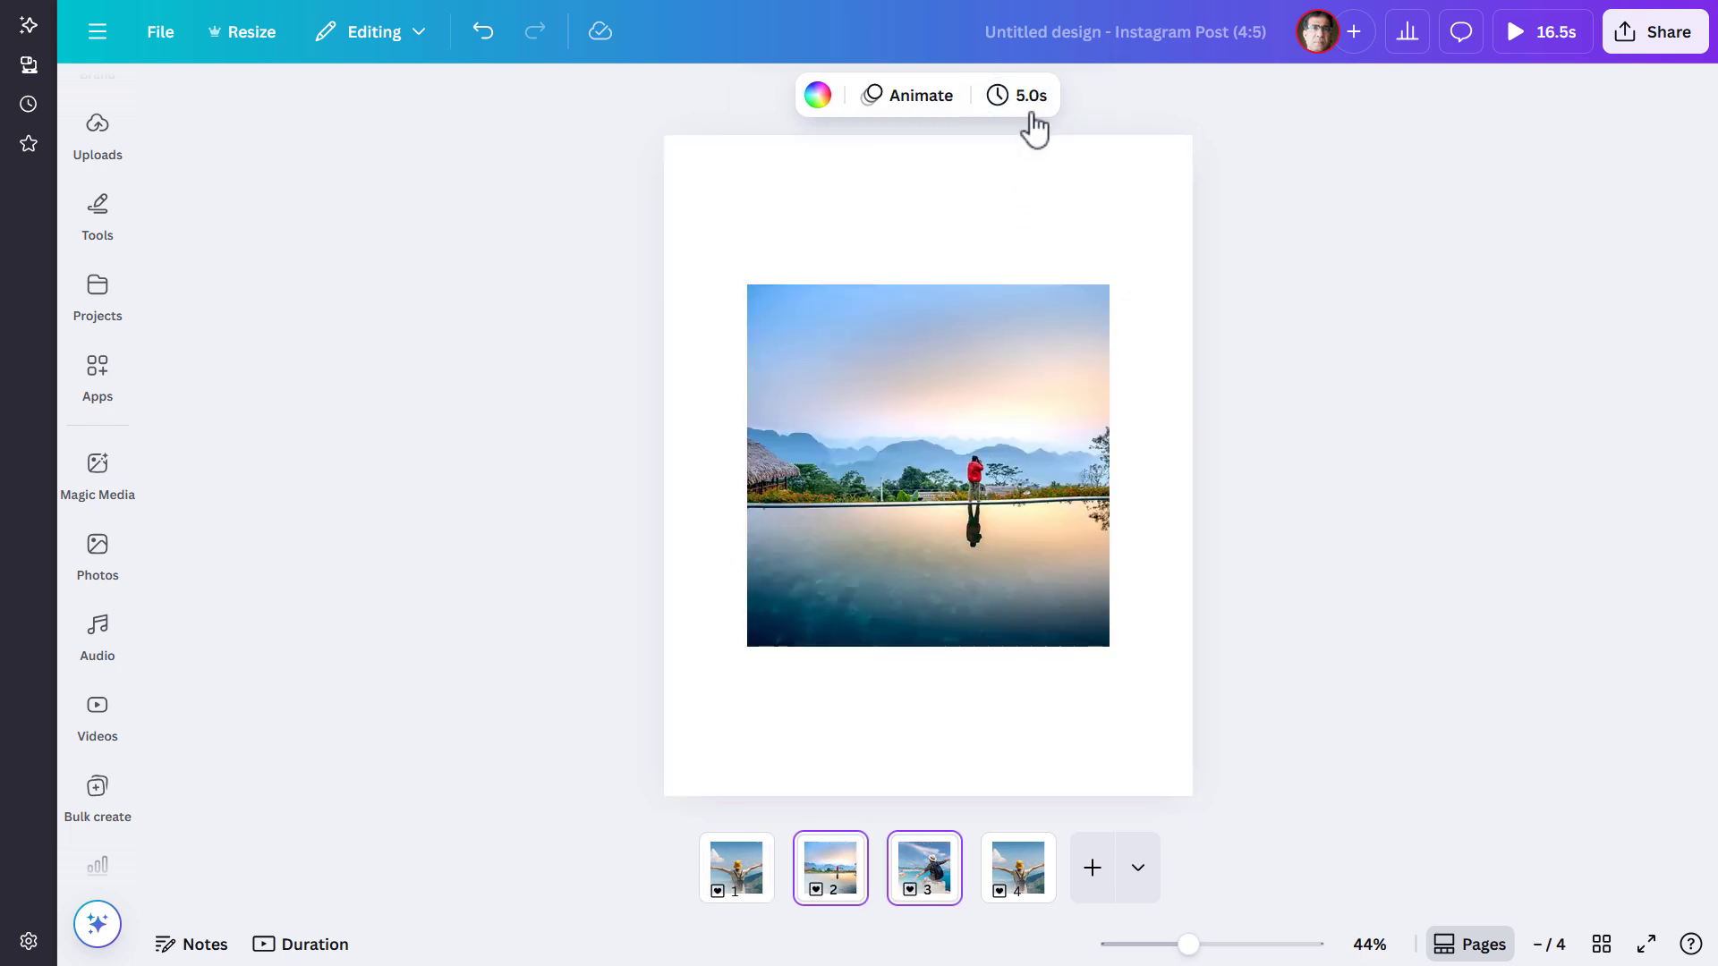
pyautogui.click(1030, 98)
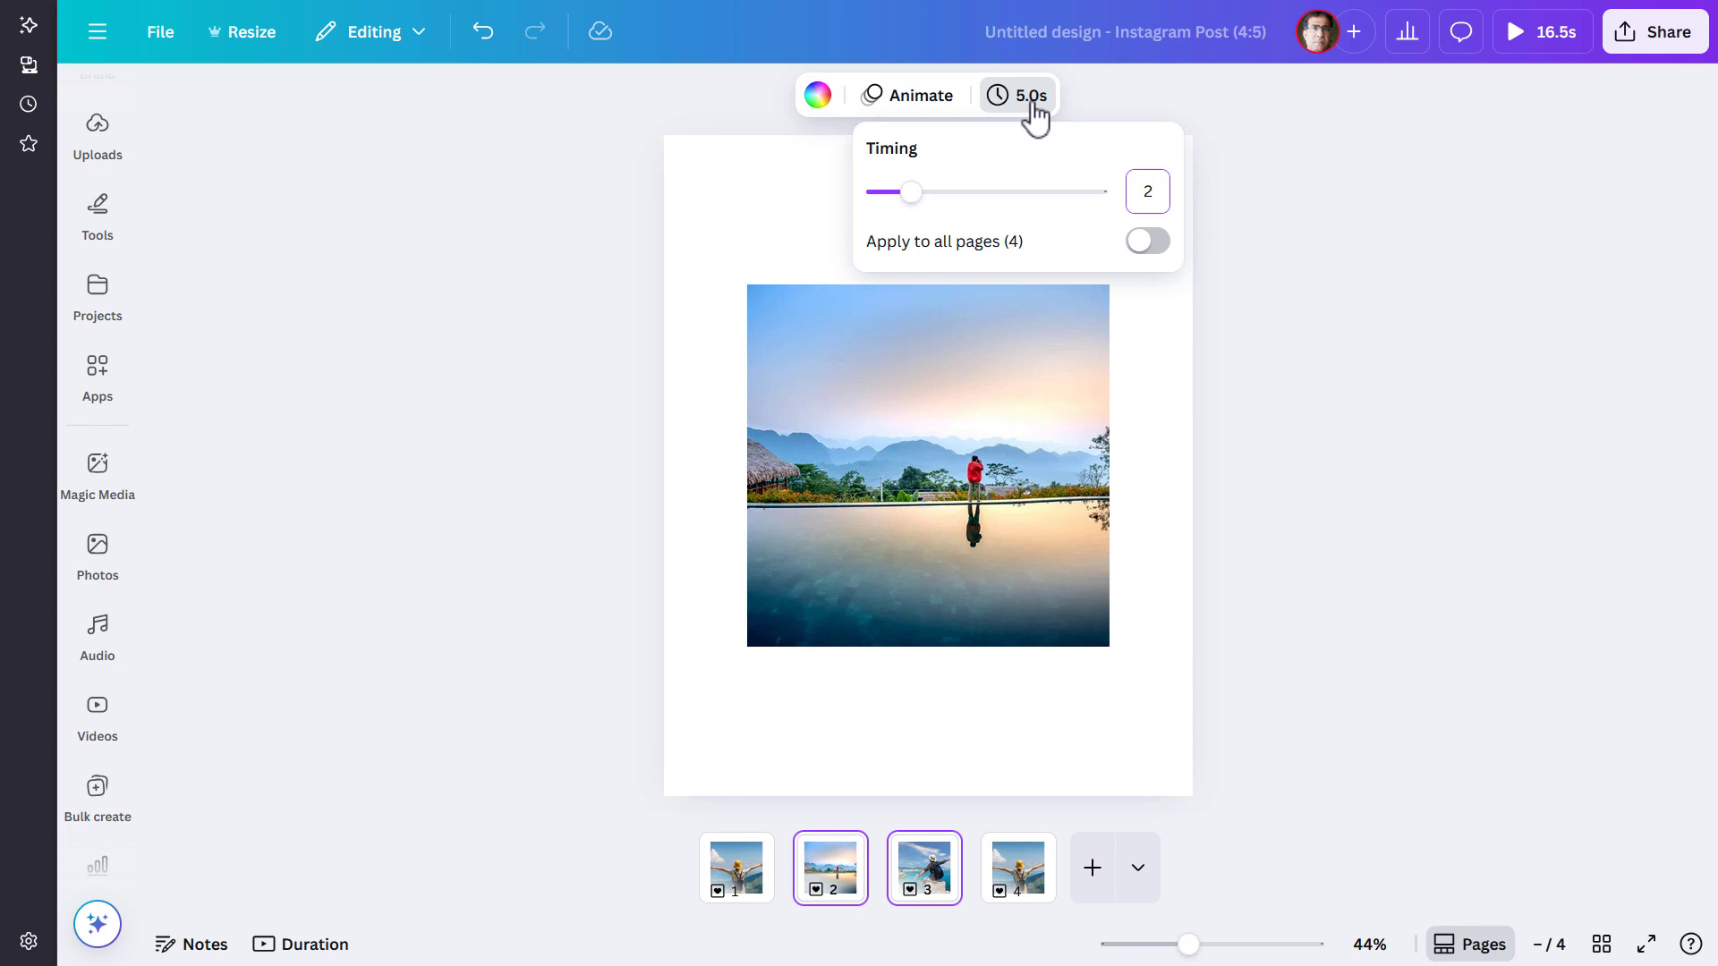
pyautogui.write('2')
pyautogui.press('Return')
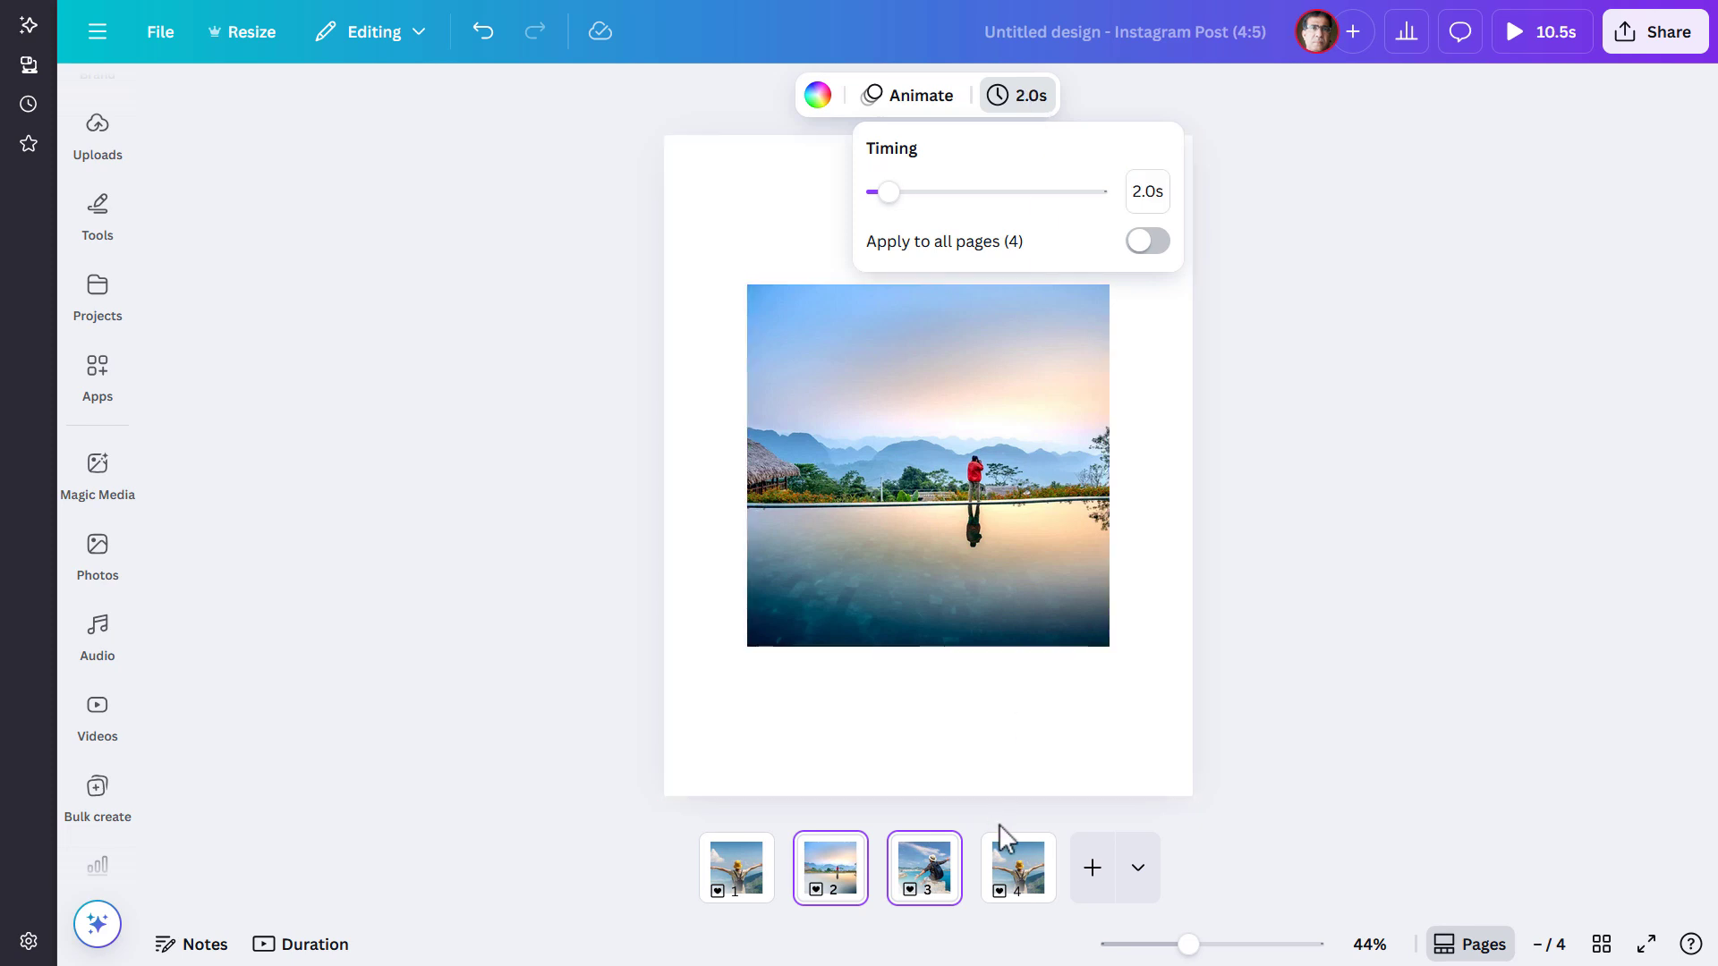
# Step: Set page 4's duration to 1.5 seconds
pyautogui.click(1026, 852)
pyautogui.click(973, 99)
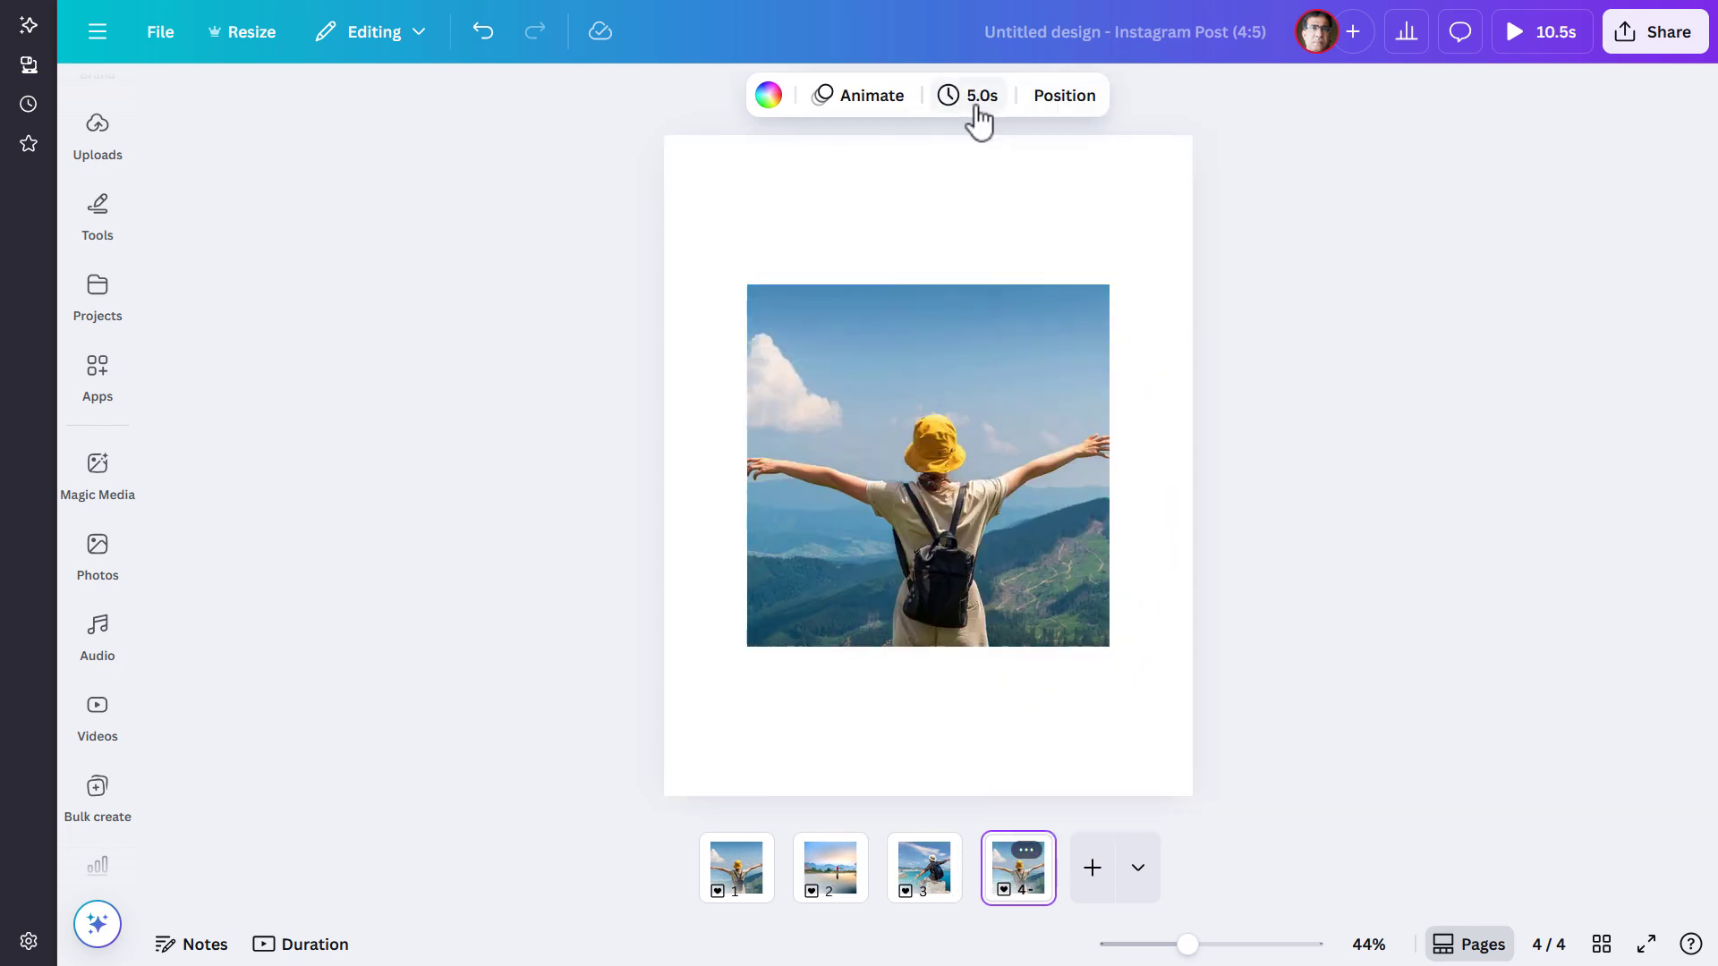
pyautogui.click(973, 98)
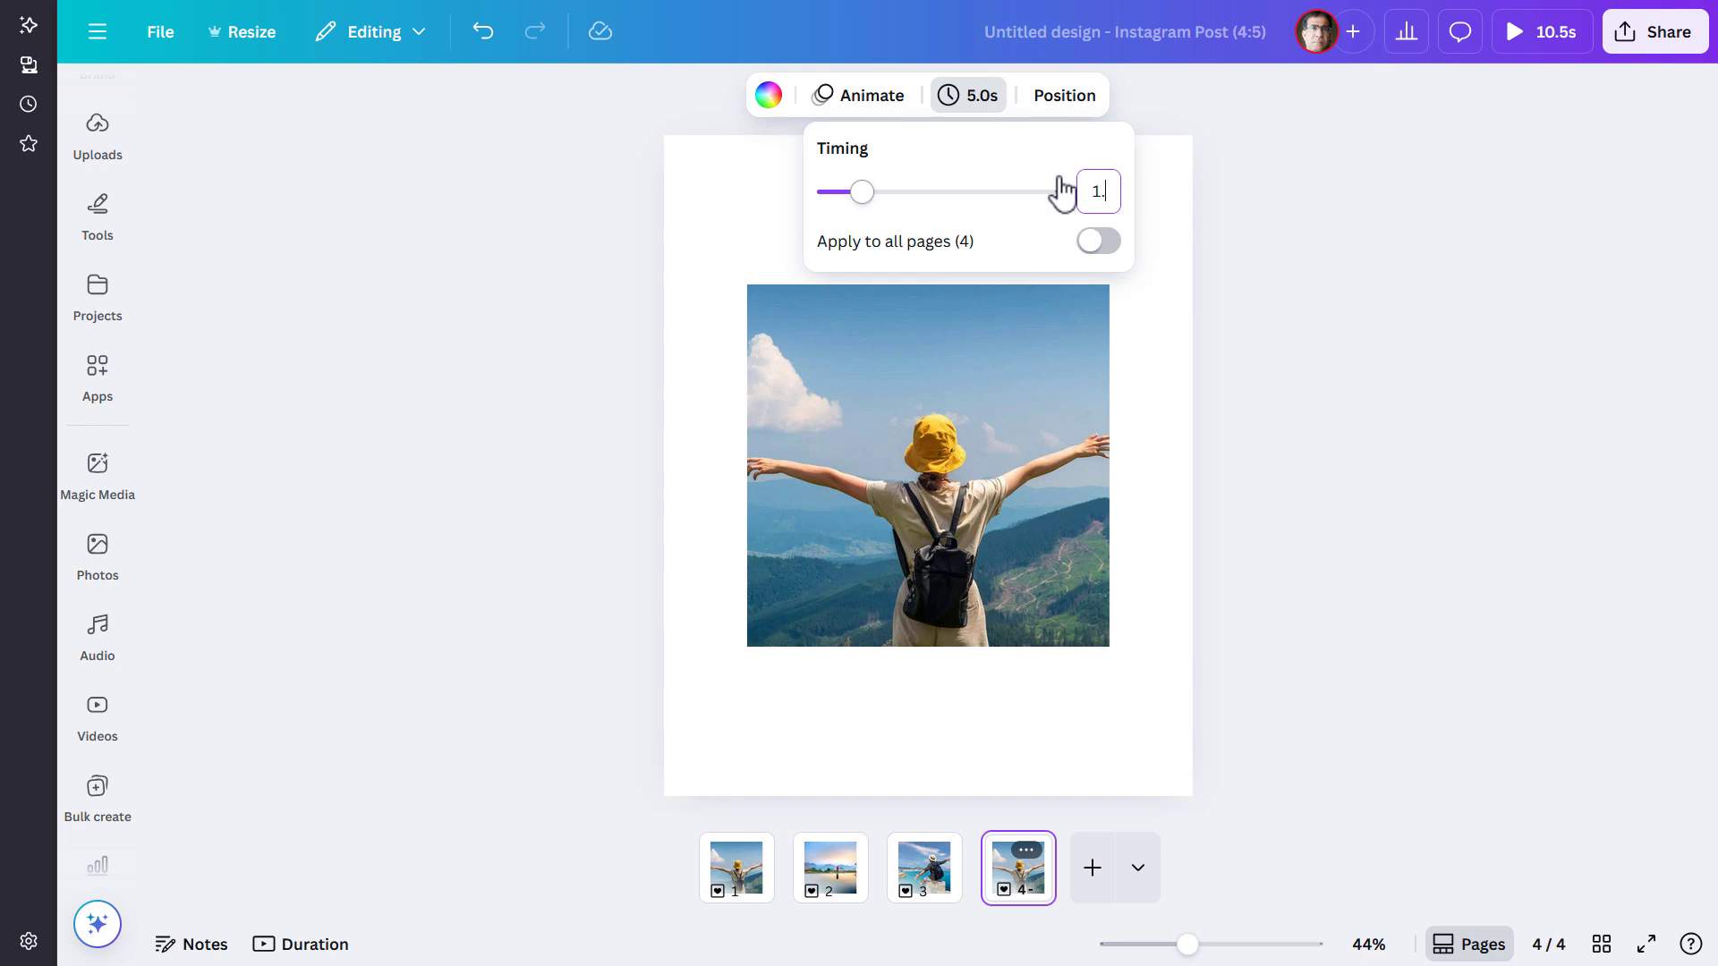
pyautogui.press('Return')
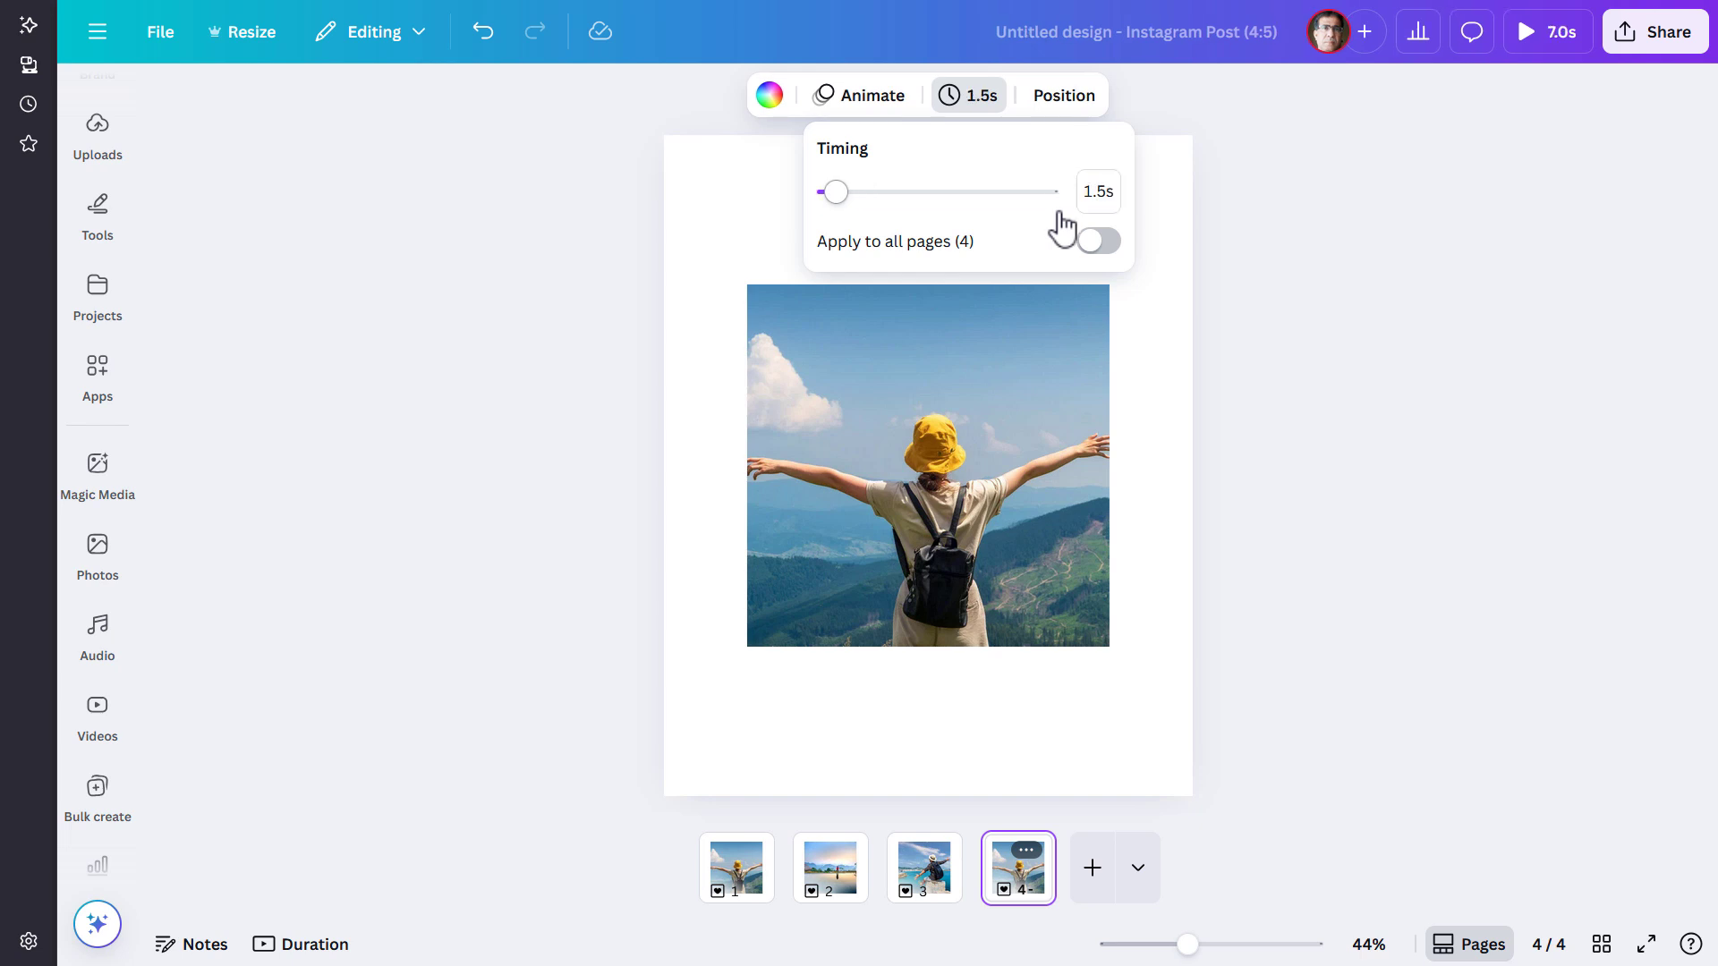
pyautogui.click(965, 838)
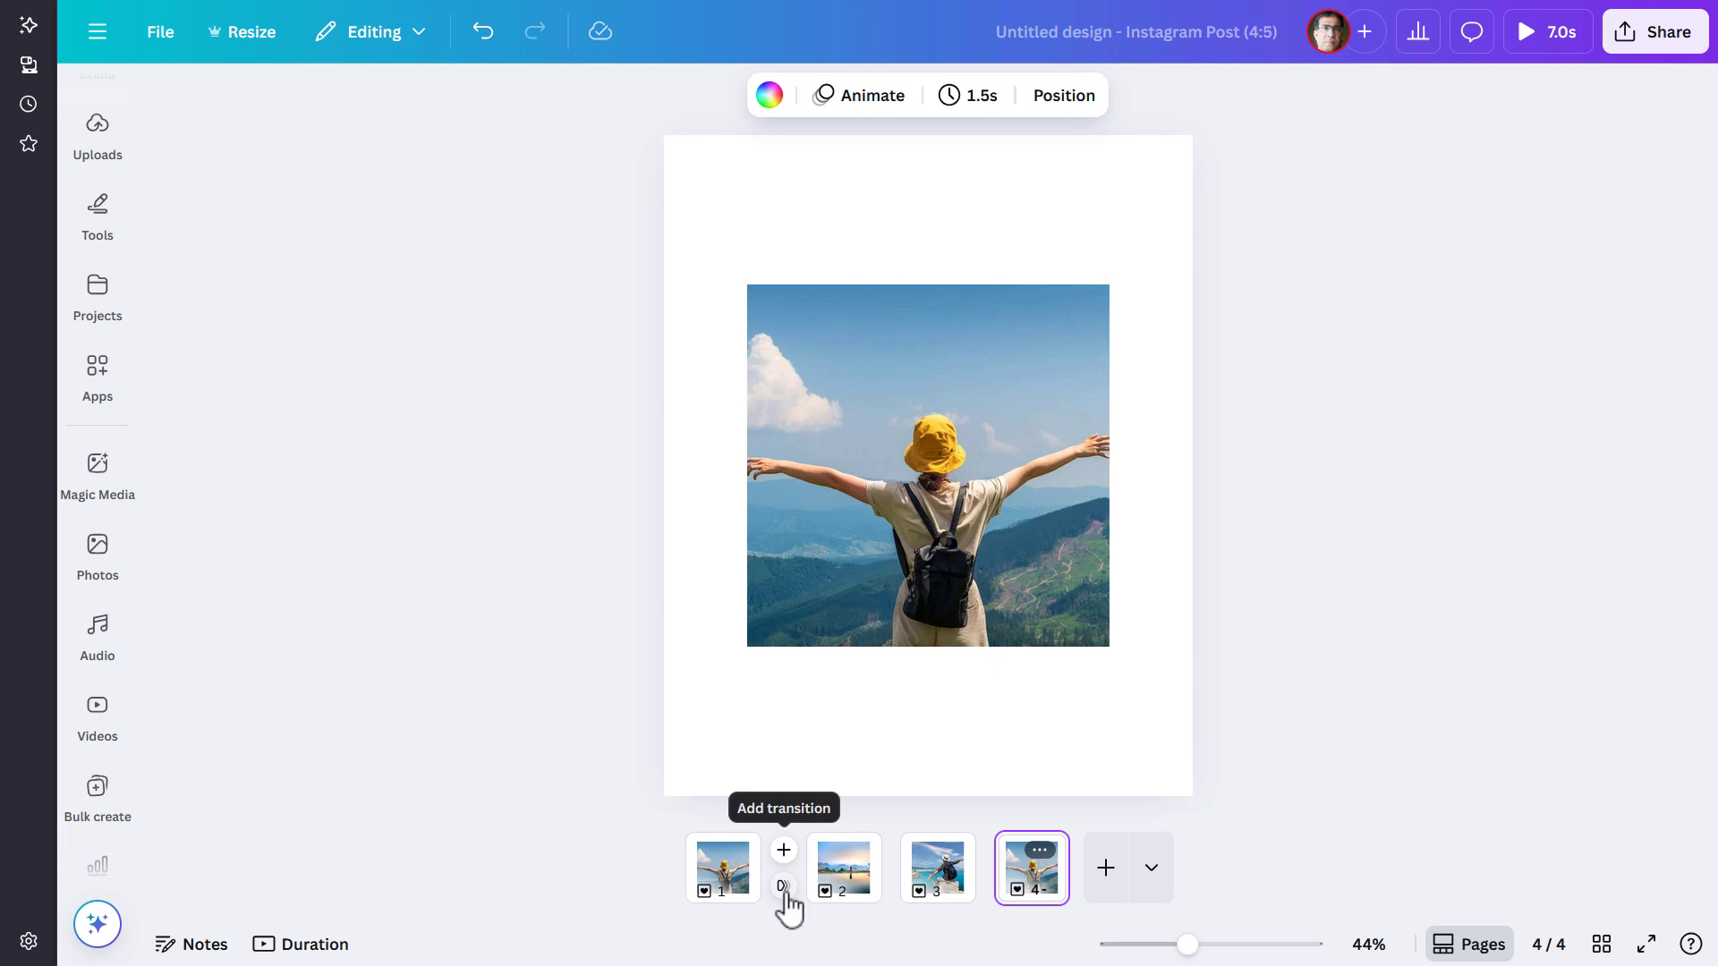
# Step: Add a Match & Move transition between pages 1 and 2 with a duration of 0.7 seconds
pyautogui.click(784, 887)
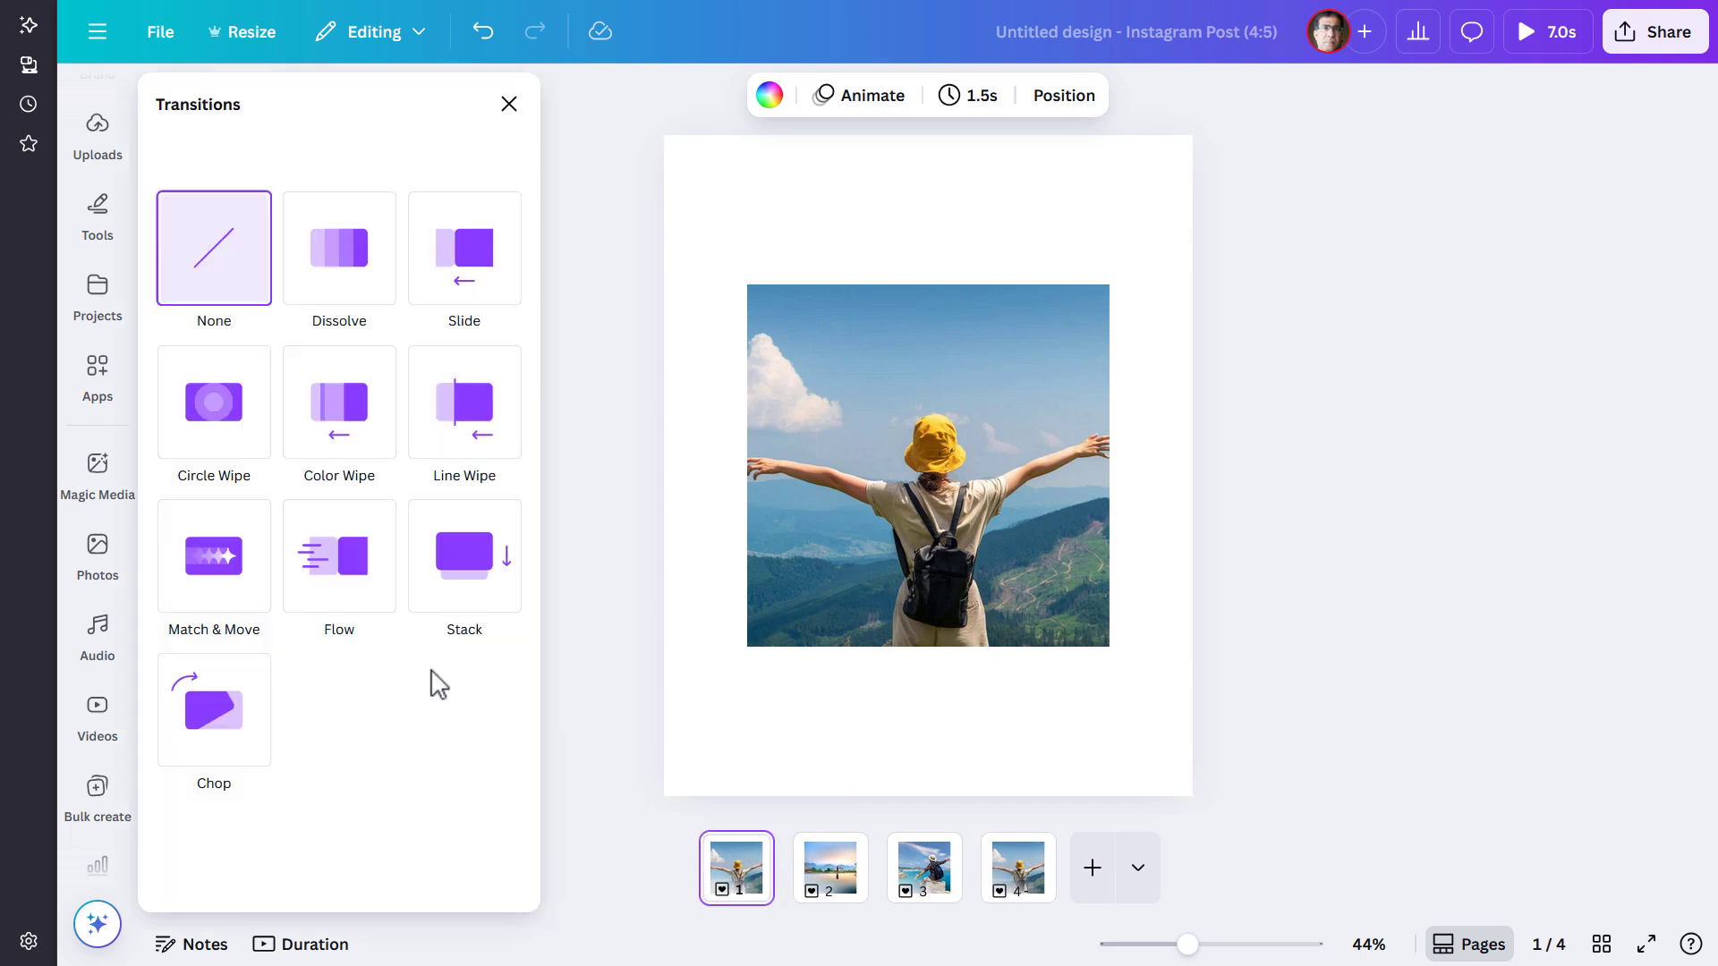
pyautogui.click(257, 599)
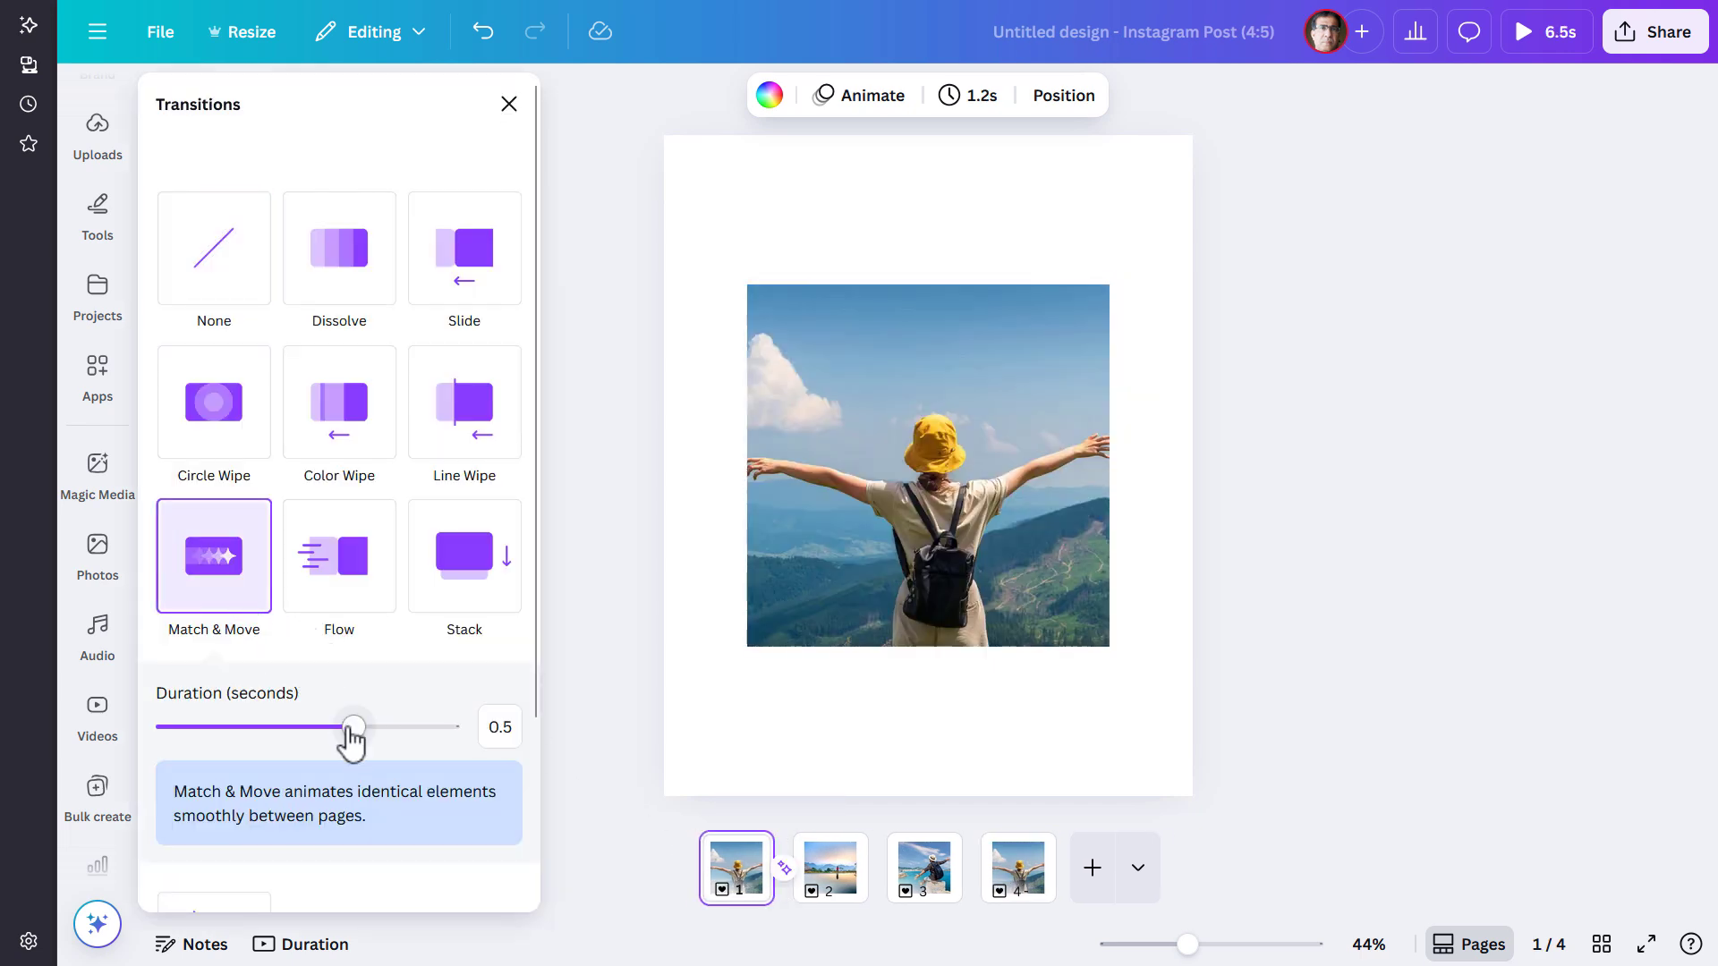
pyautogui.moveTo(347, 727); pyautogui.dragTo(433, 748)
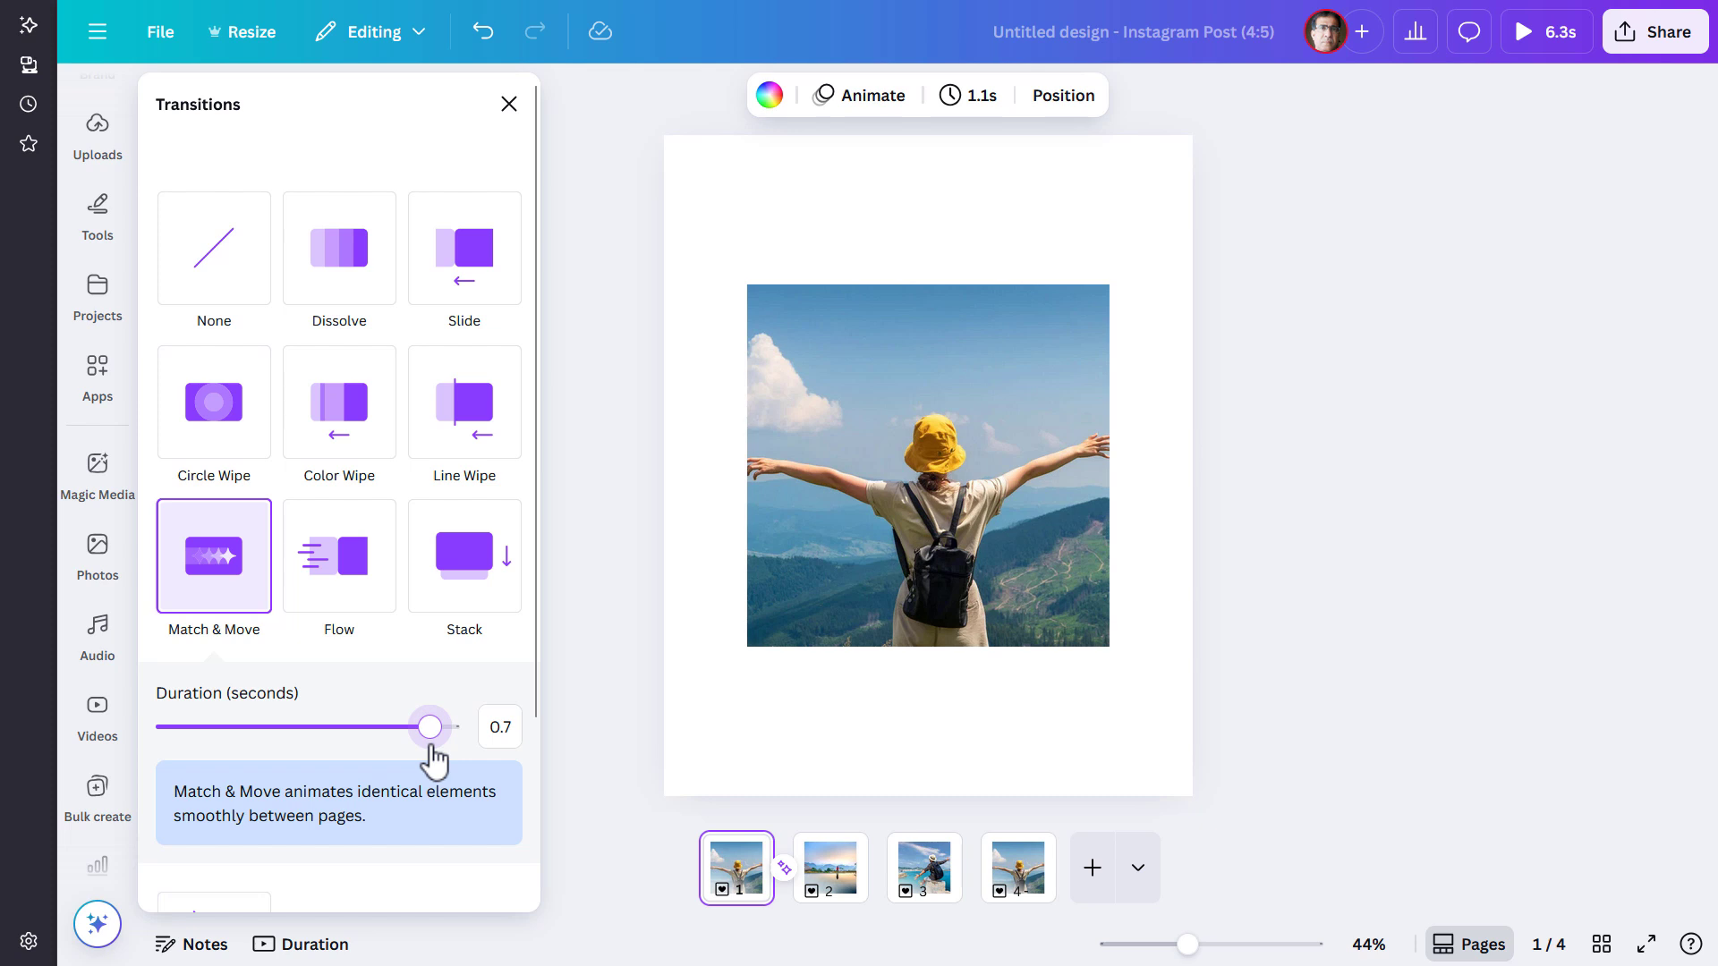
# Step: Extend the Match & Move transition to all four pages with a duration of 0.75 seconds
pyautogui.click(825, 881)
pyautogui.click(744, 887)
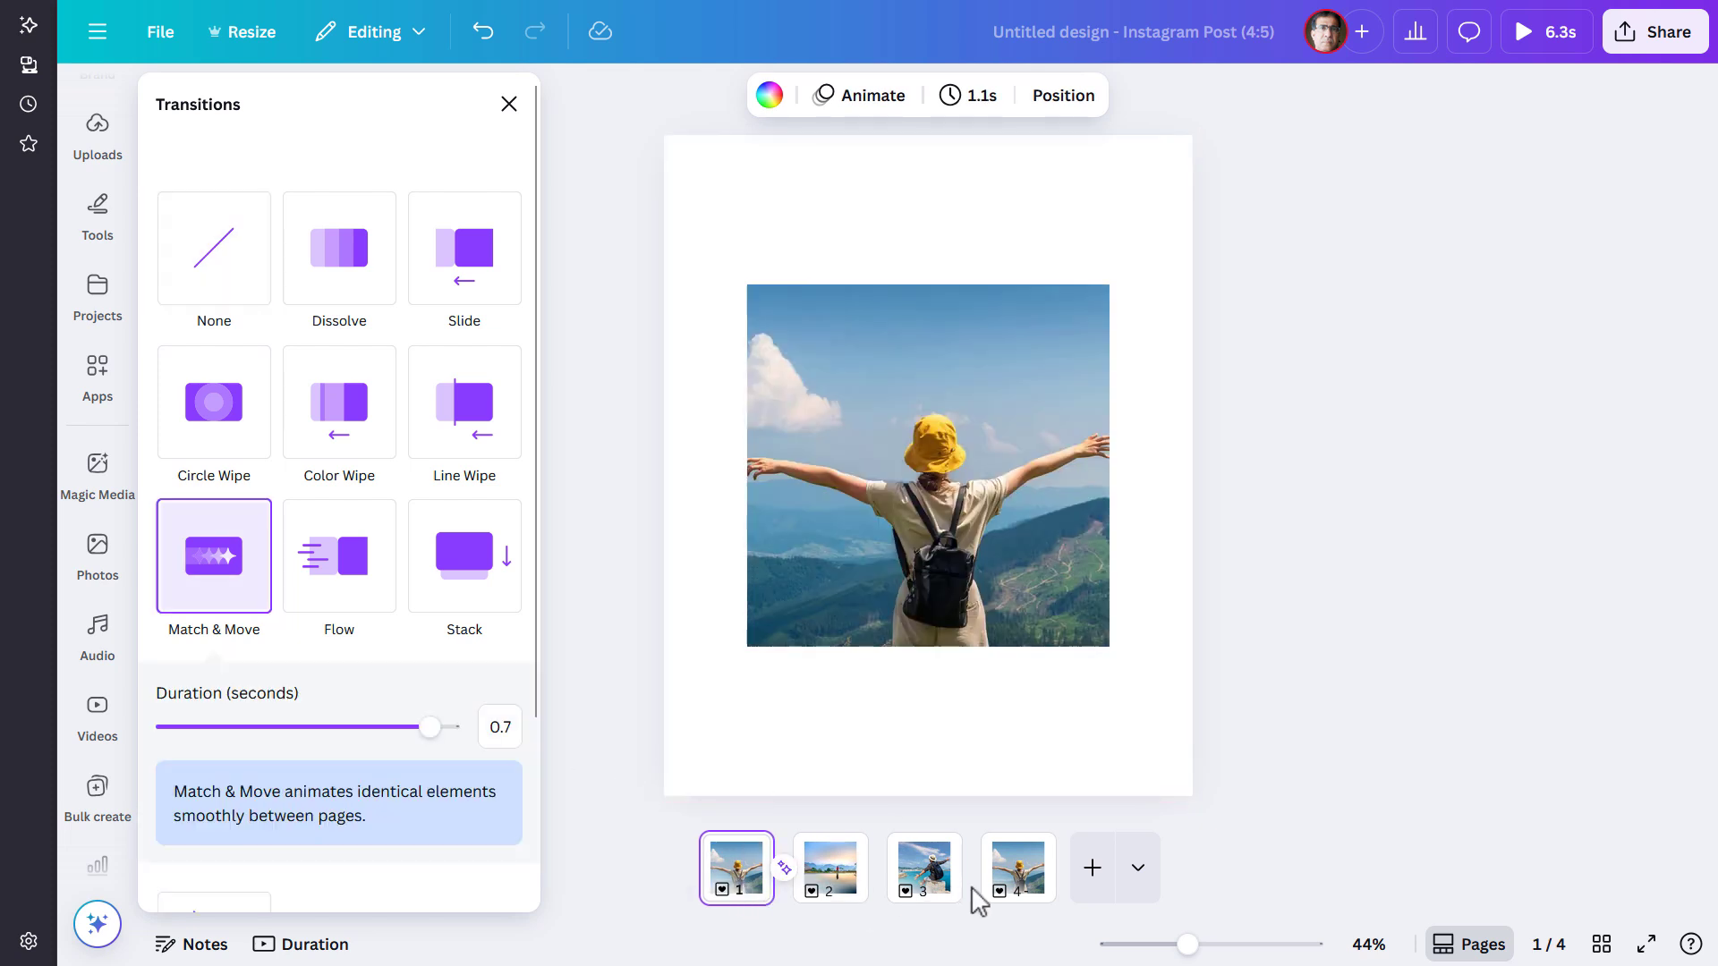
pyautogui.keyDown('shift'); pyautogui.click(1012, 884); pyautogui.keyUp('shift')
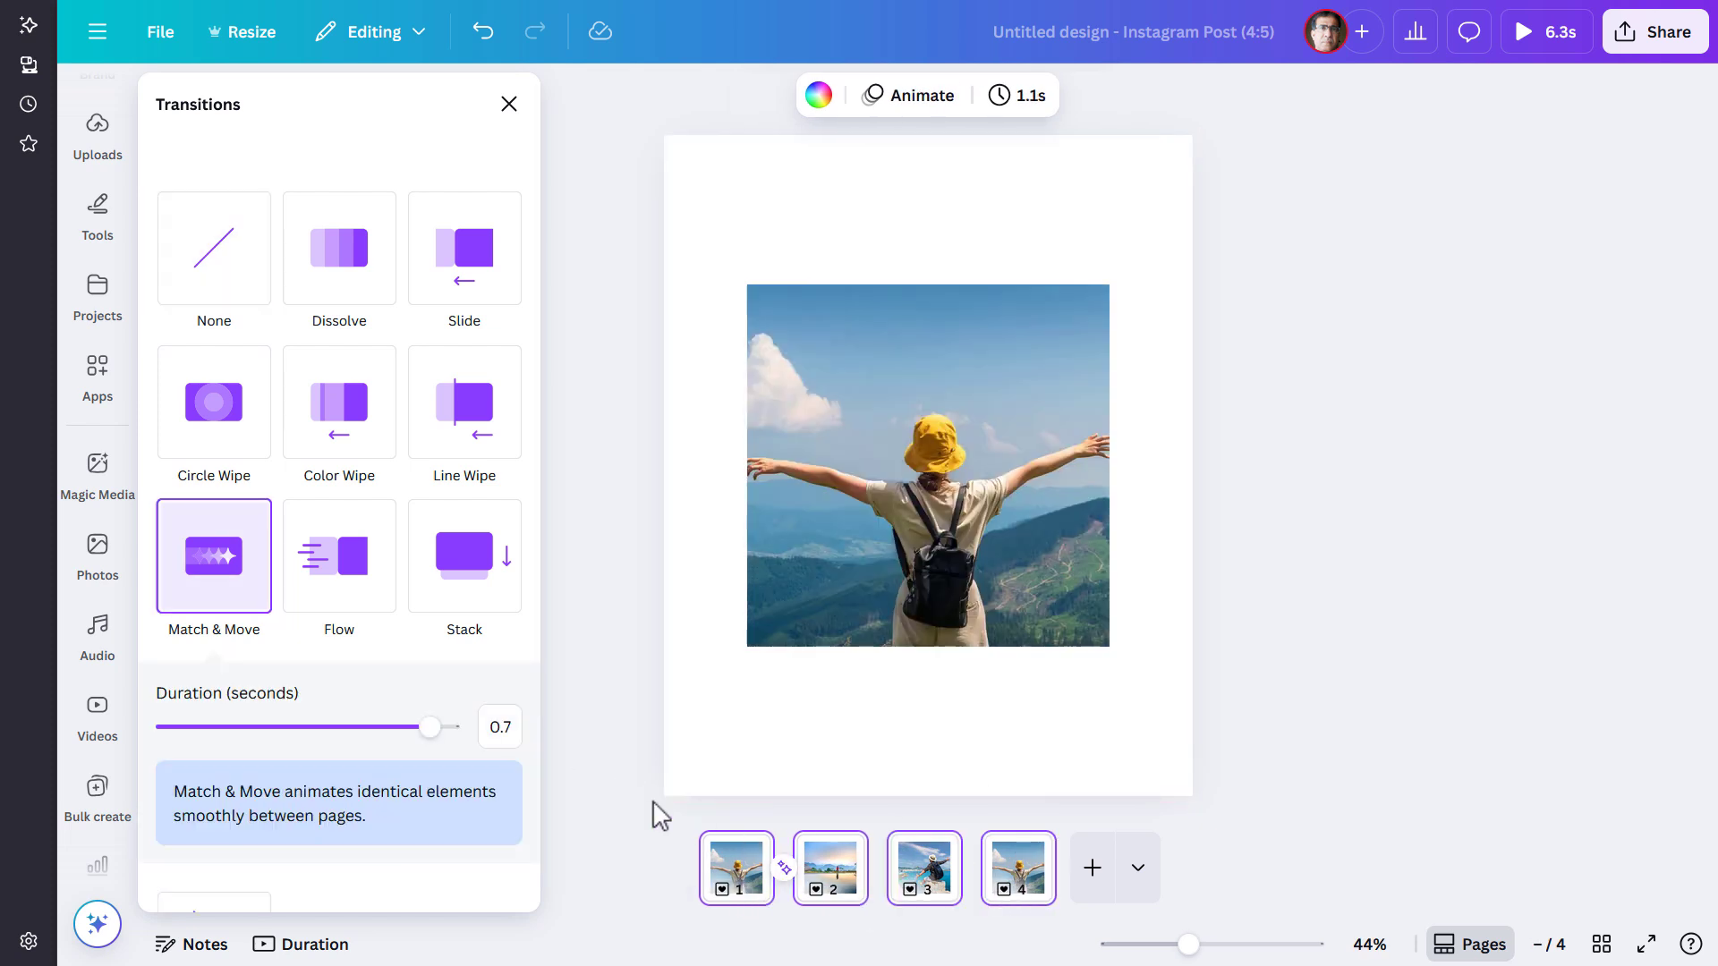
pyautogui.moveTo(430, 726); pyautogui.dragTo(449, 727)
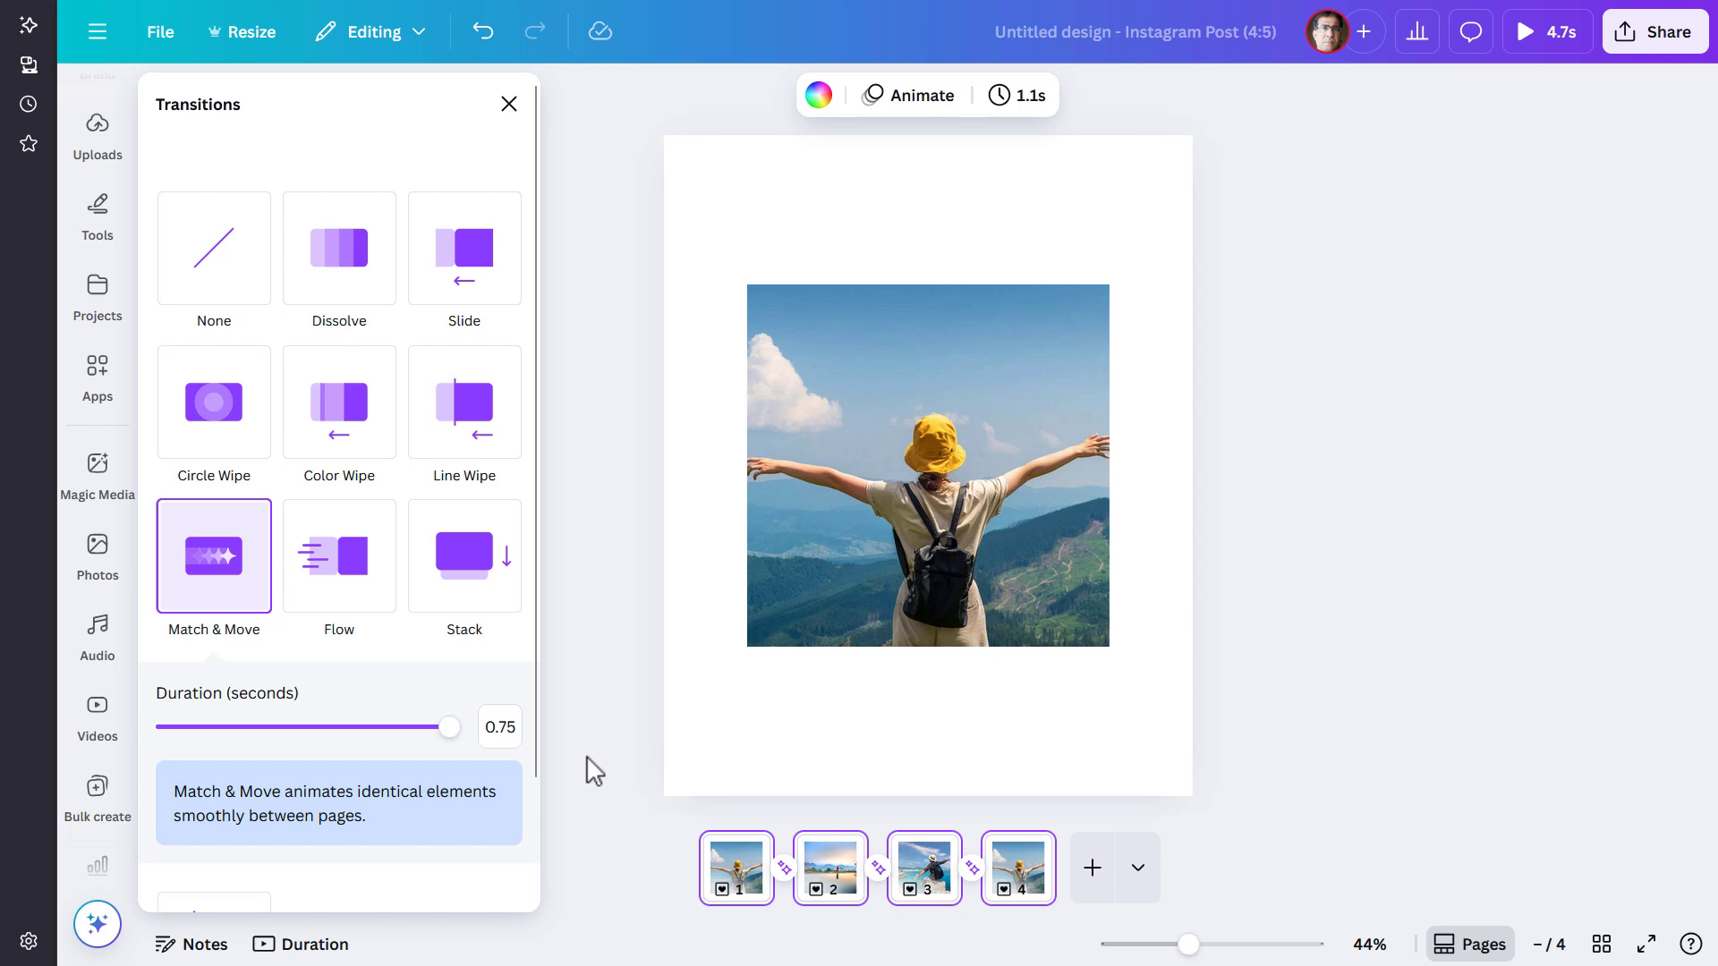
# Step: Set the duration of all four pages together to 1.7 seconds
pyautogui.click(737, 886)
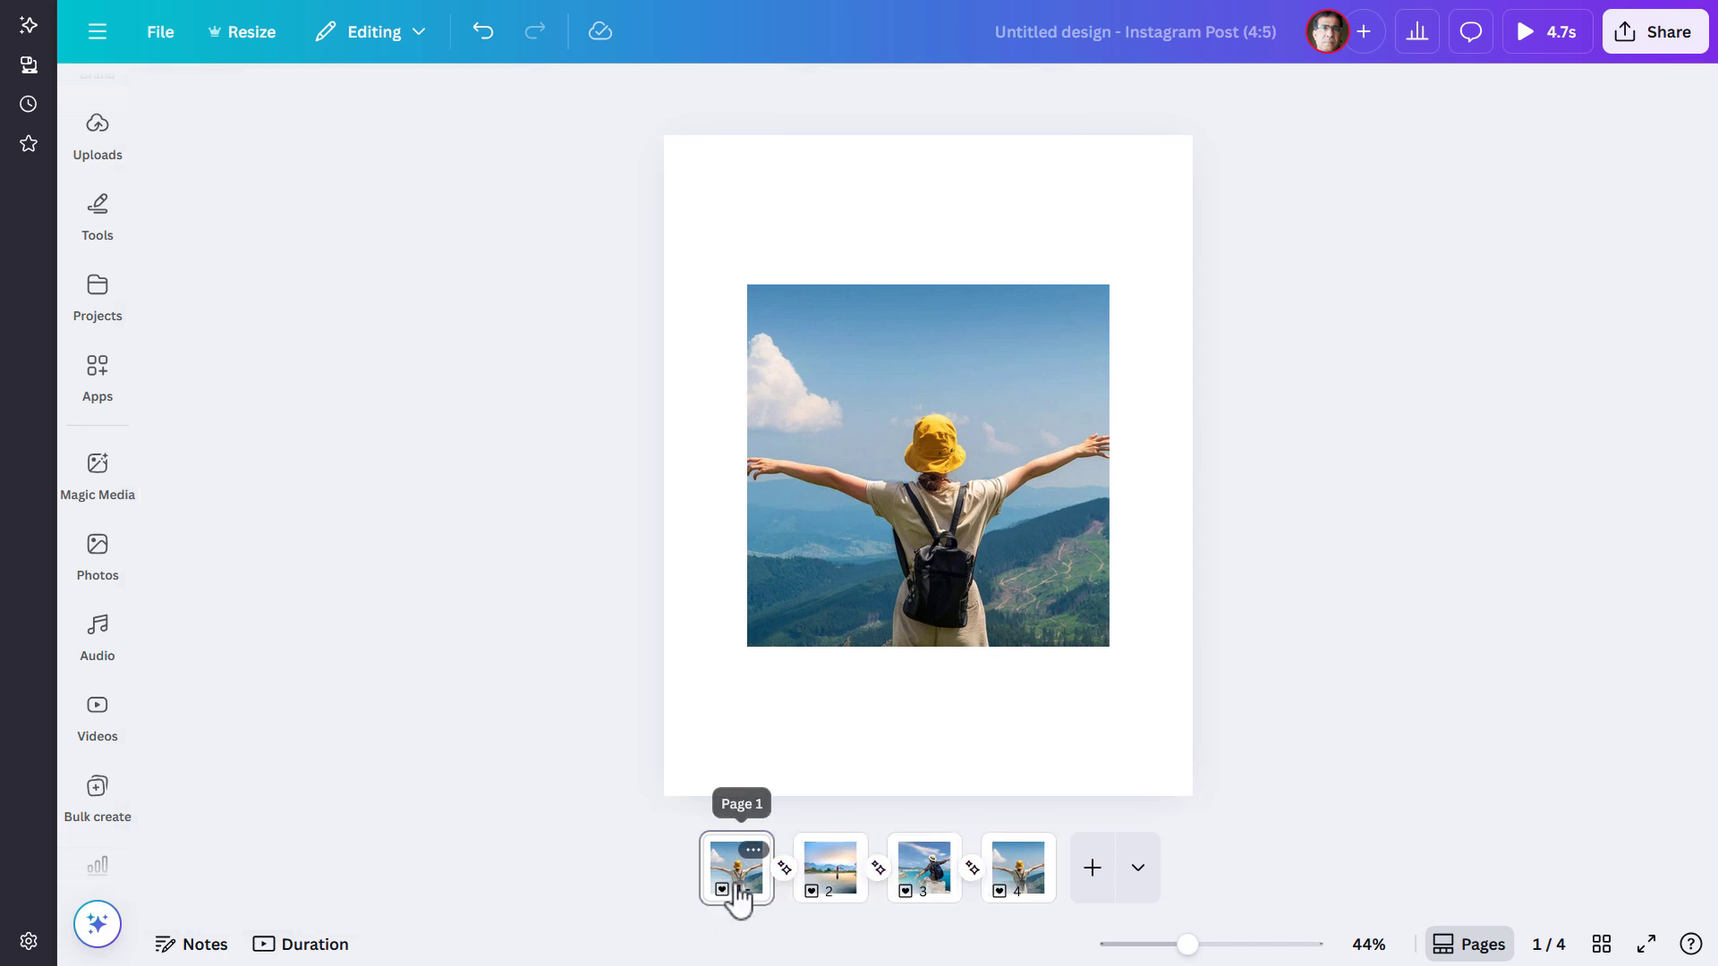
pyautogui.keyDown('shift'); pyautogui.click(1029, 895); pyautogui.keyUp('shift')
pyautogui.click(1023, 100)
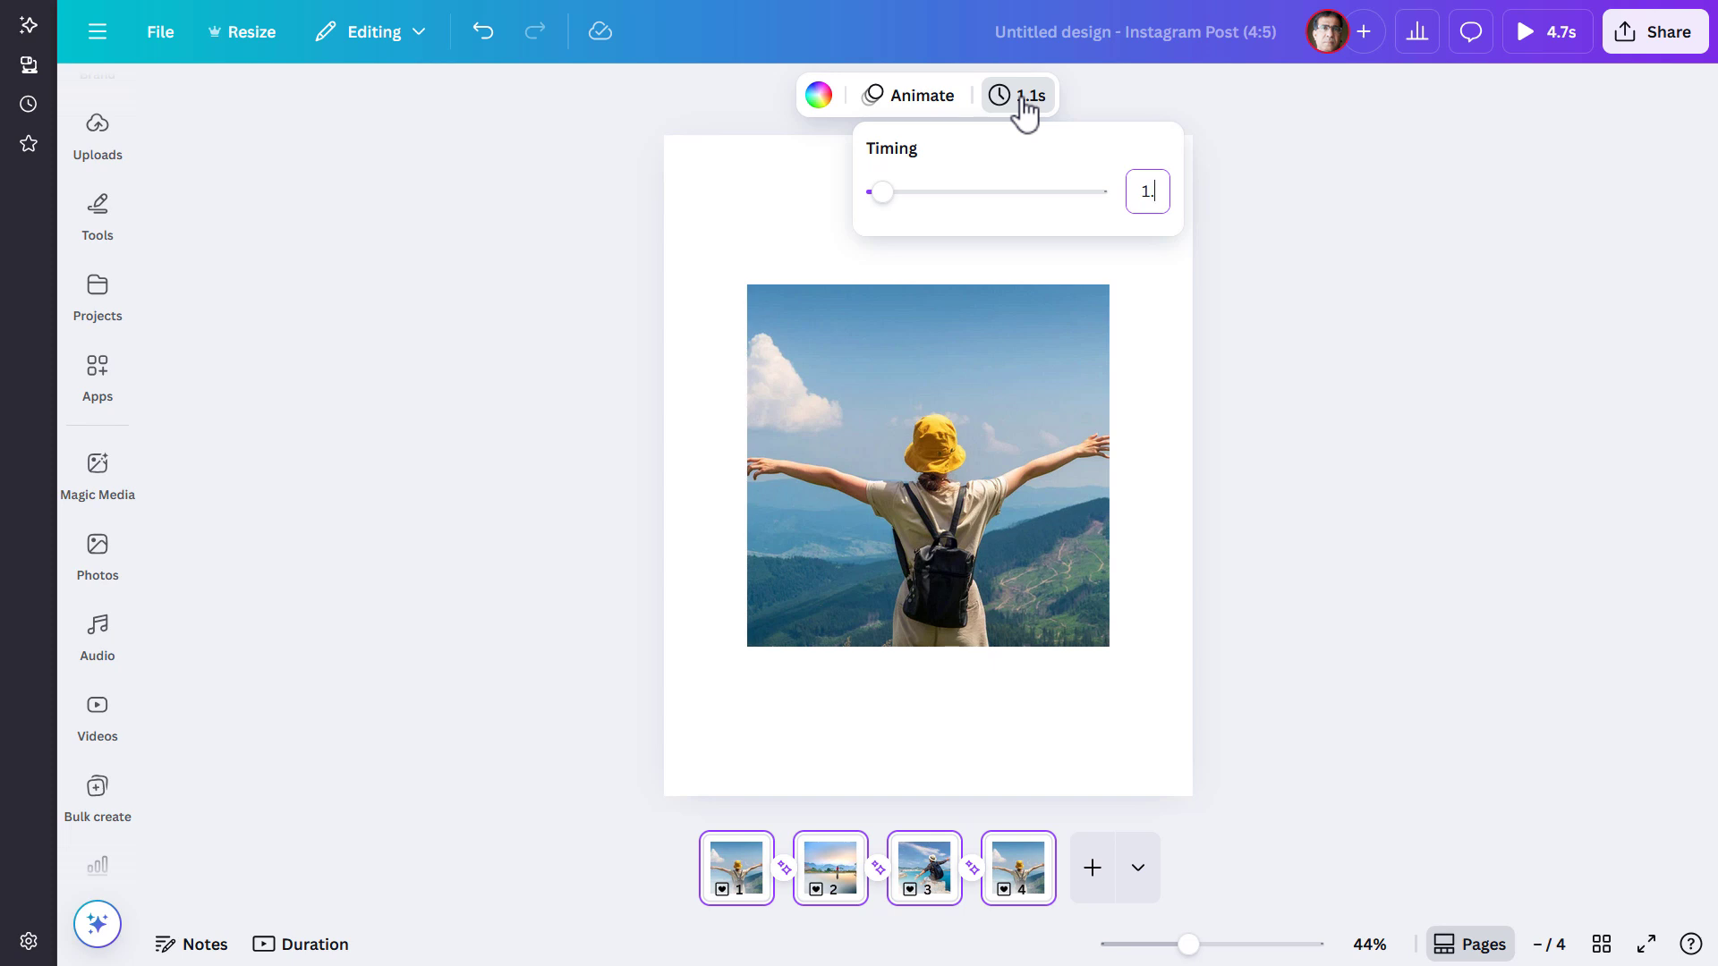
pyautogui.press('Return')
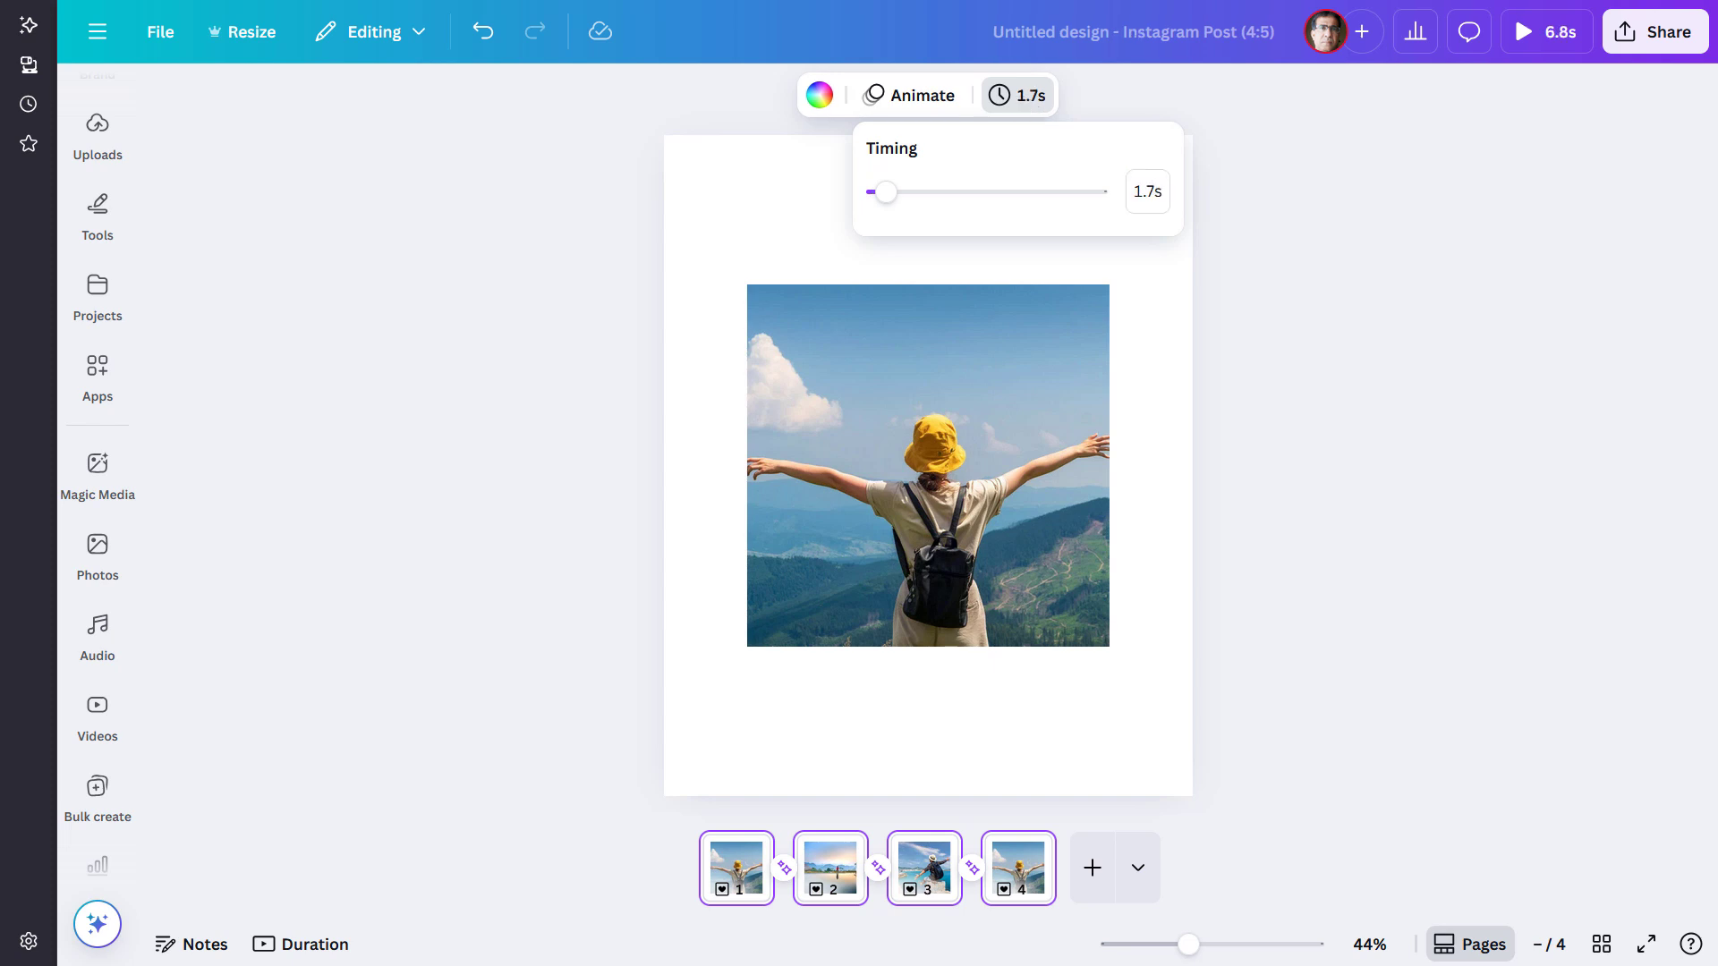
pyautogui.click(1281, 279)
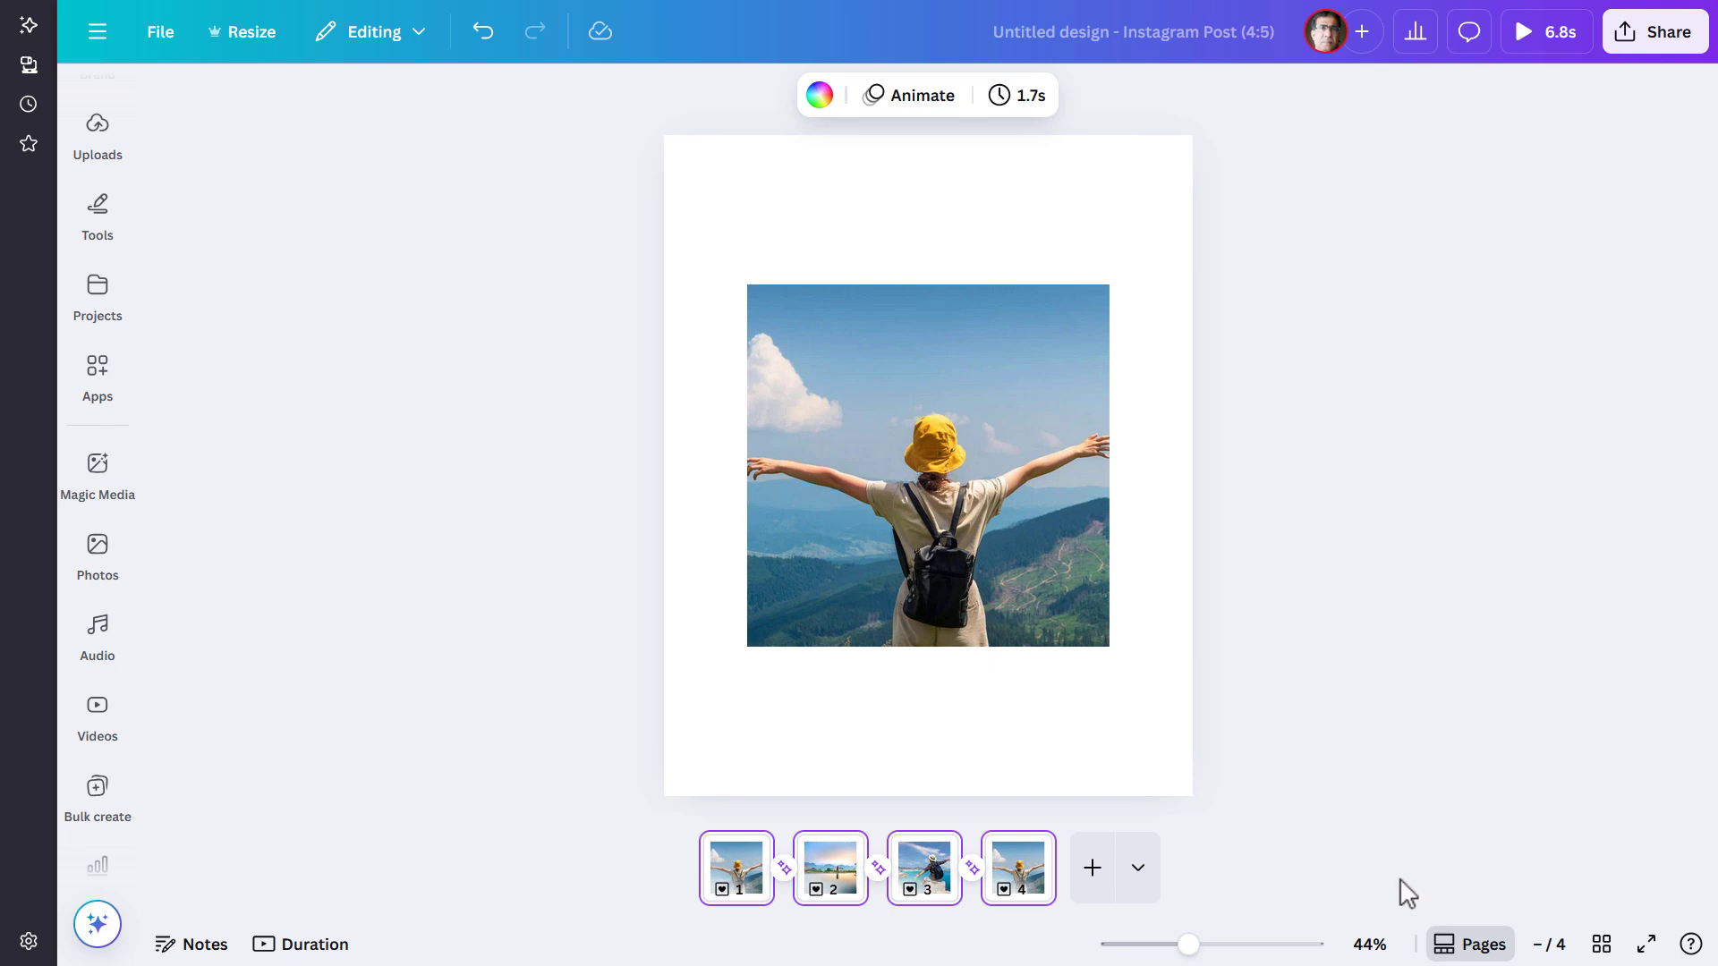
# Step: Hide the page thumbnails, add a blank page after page 1 and make it the first page
pyautogui.click(1475, 945)
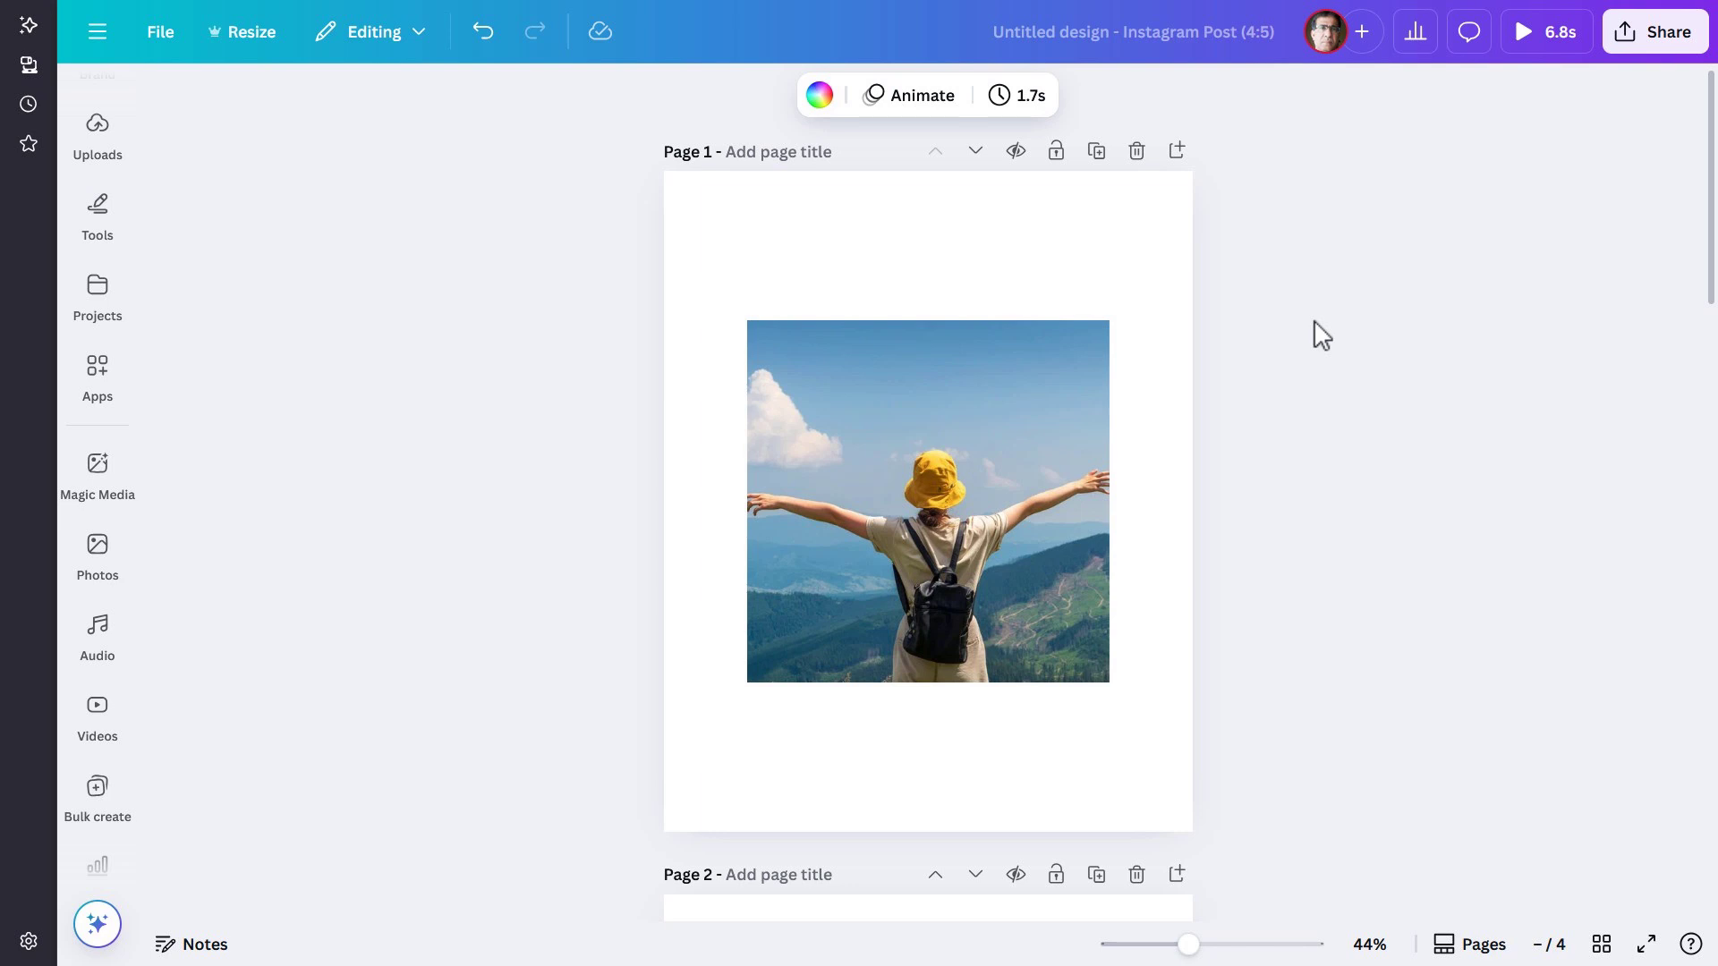
pyautogui.click(1179, 152)
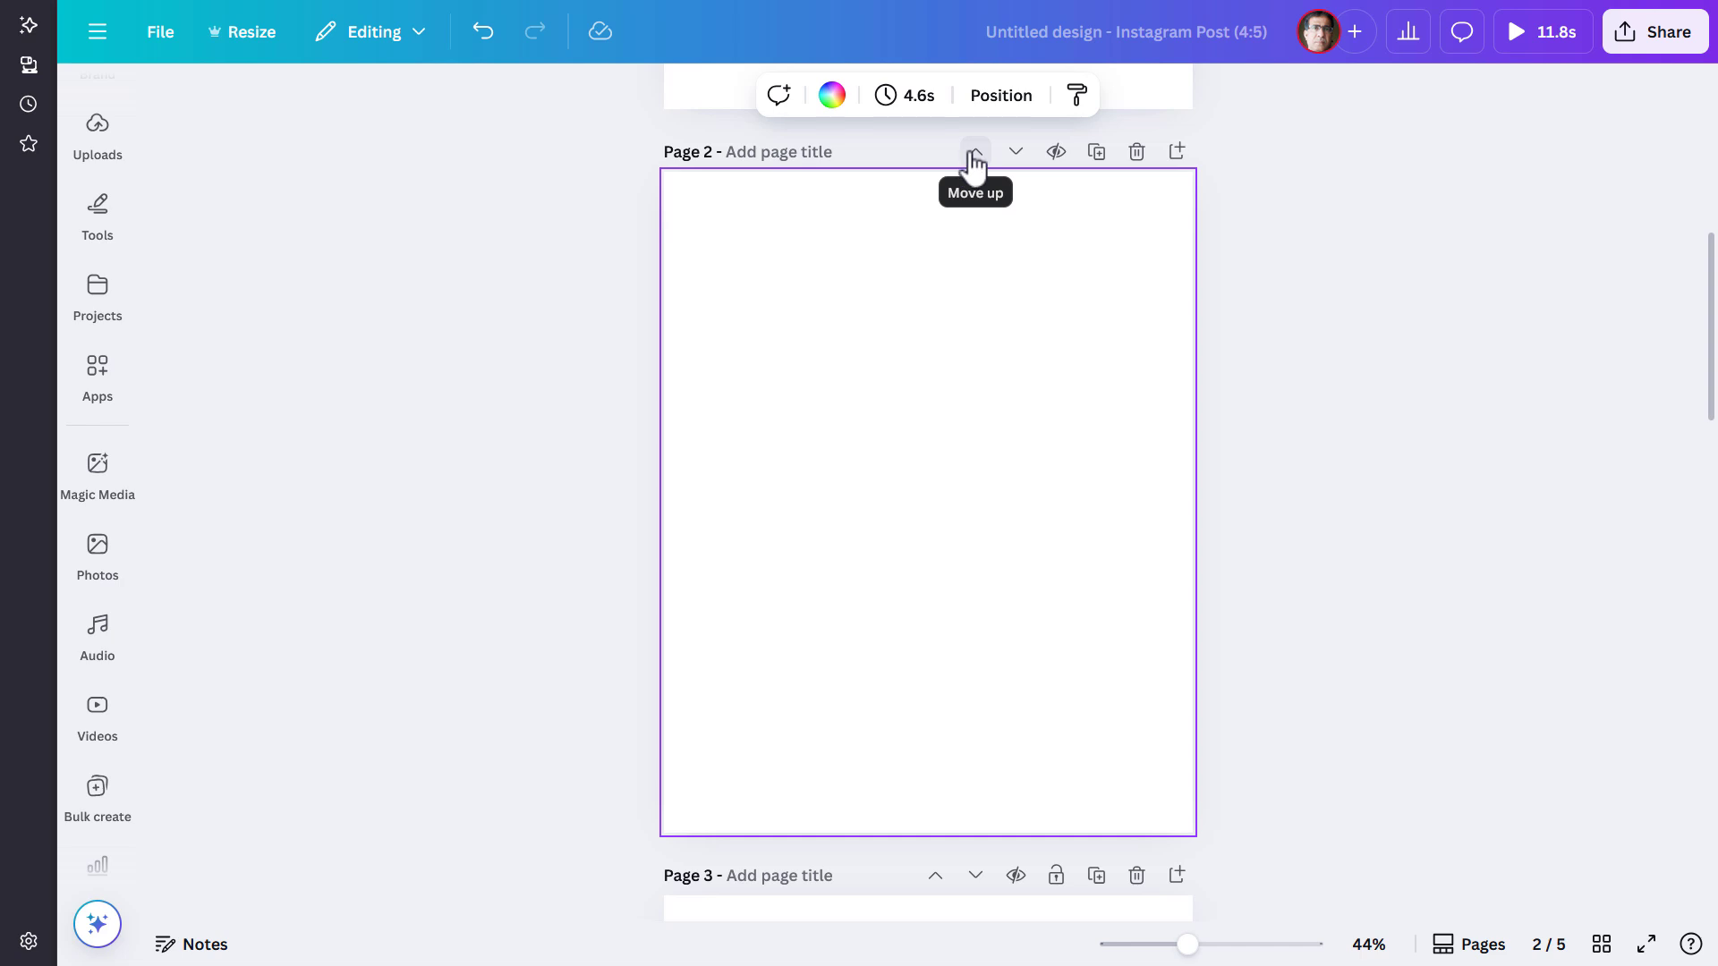
pyautogui.click(972, 152)
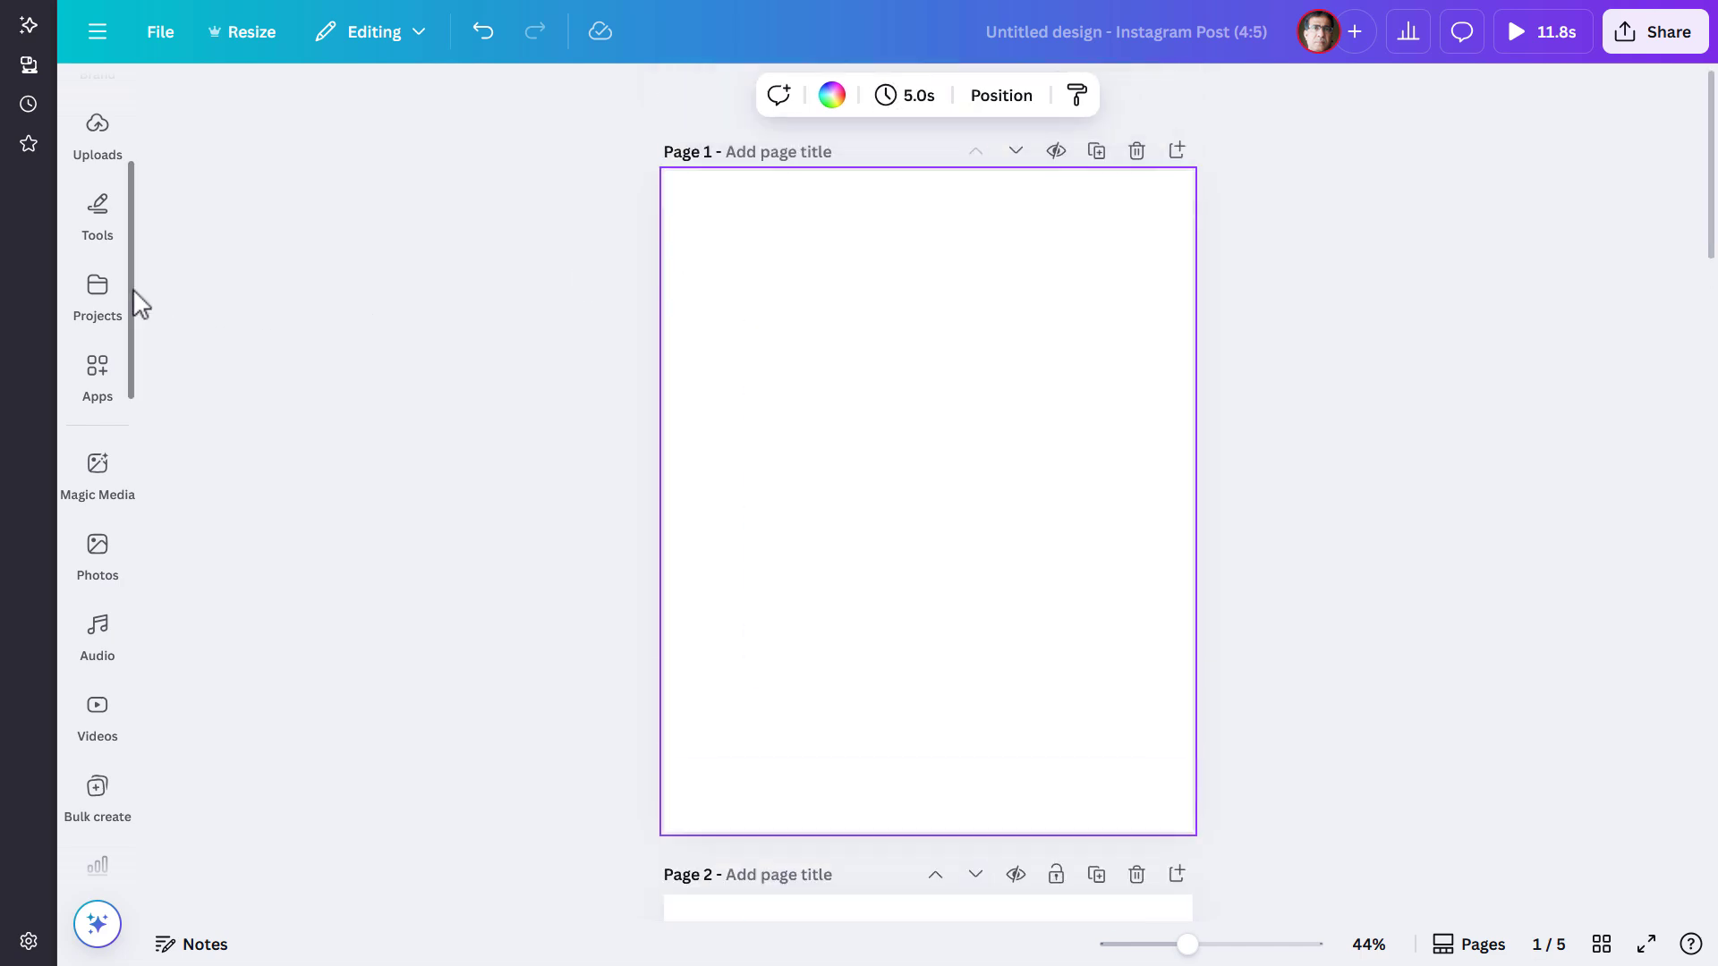
# Step: Search the elements for "a\square with square hole" and add the black square graphic with a square opening to the blank page
pyautogui.scroll(3, 131, 261)
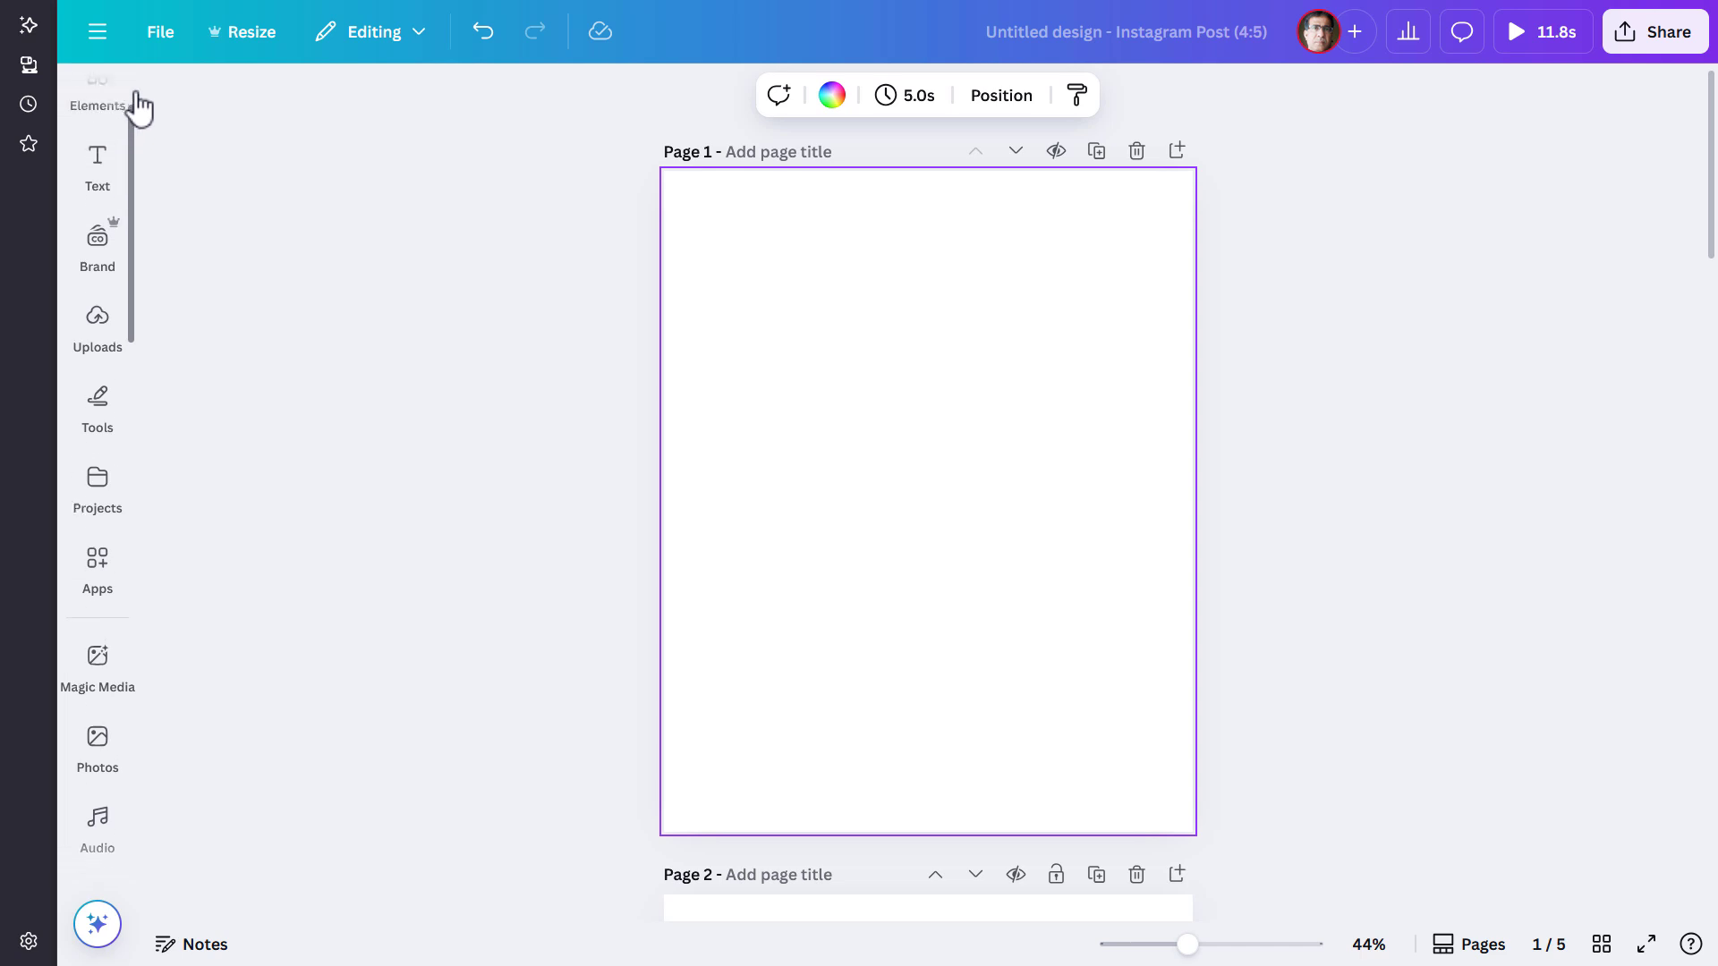
pyautogui.click(100, 118)
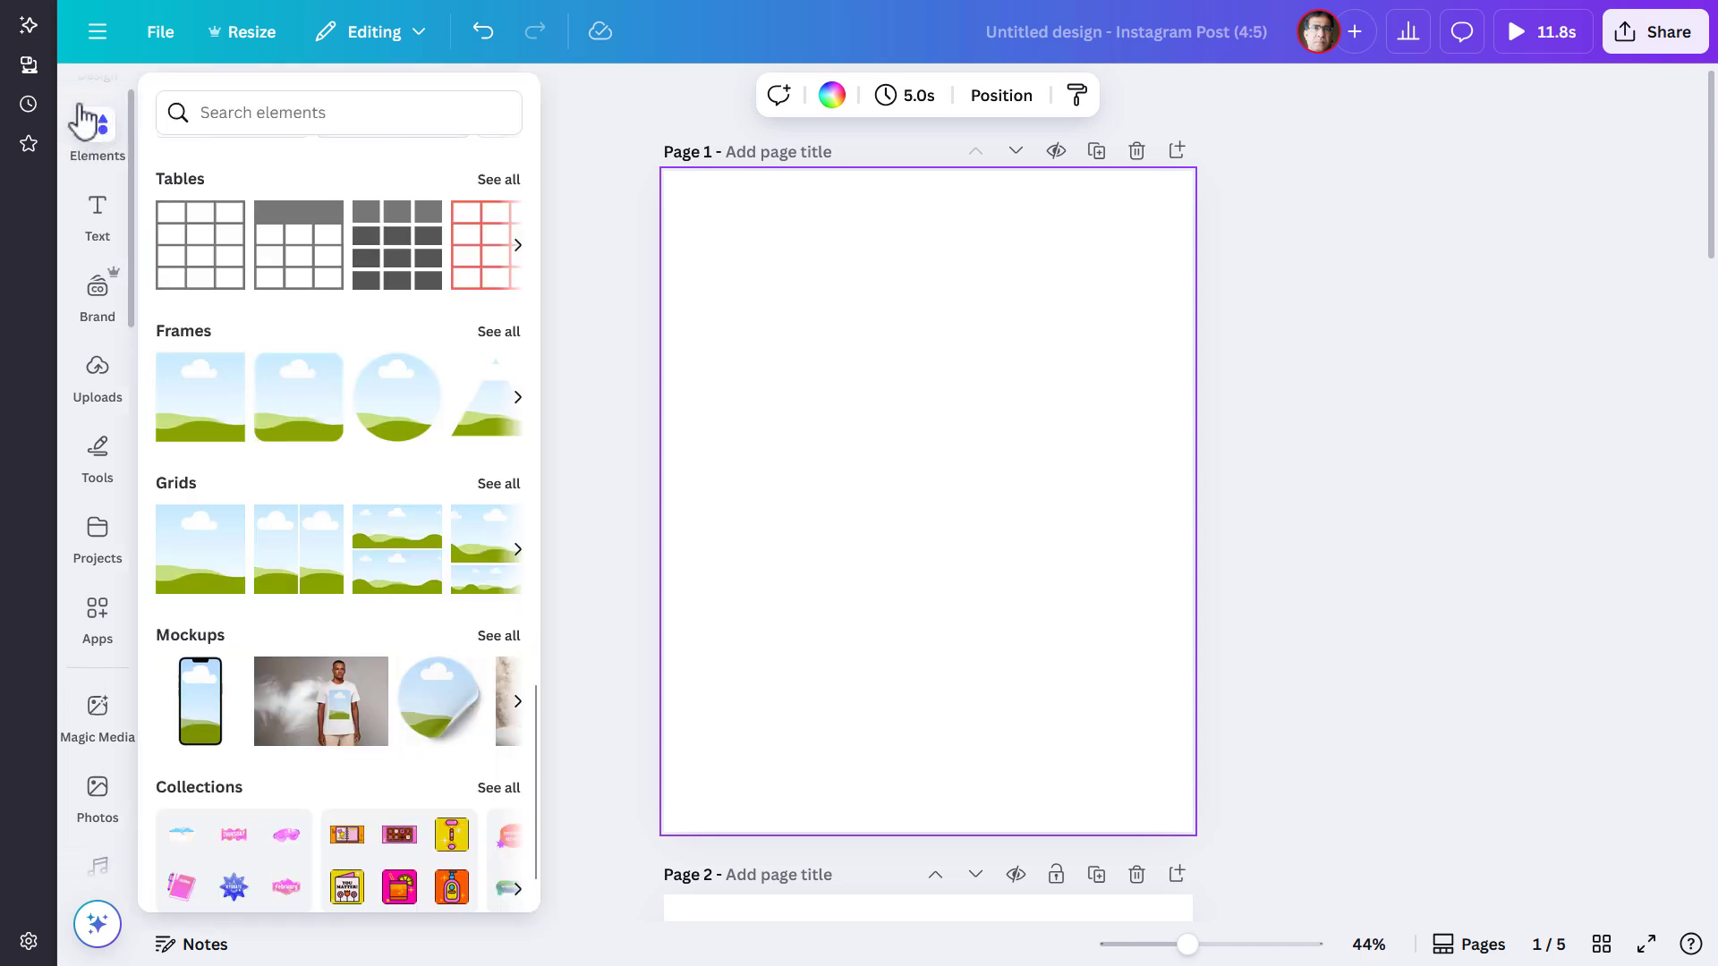
pyautogui.click(234, 112)
pyautogui.write('square')
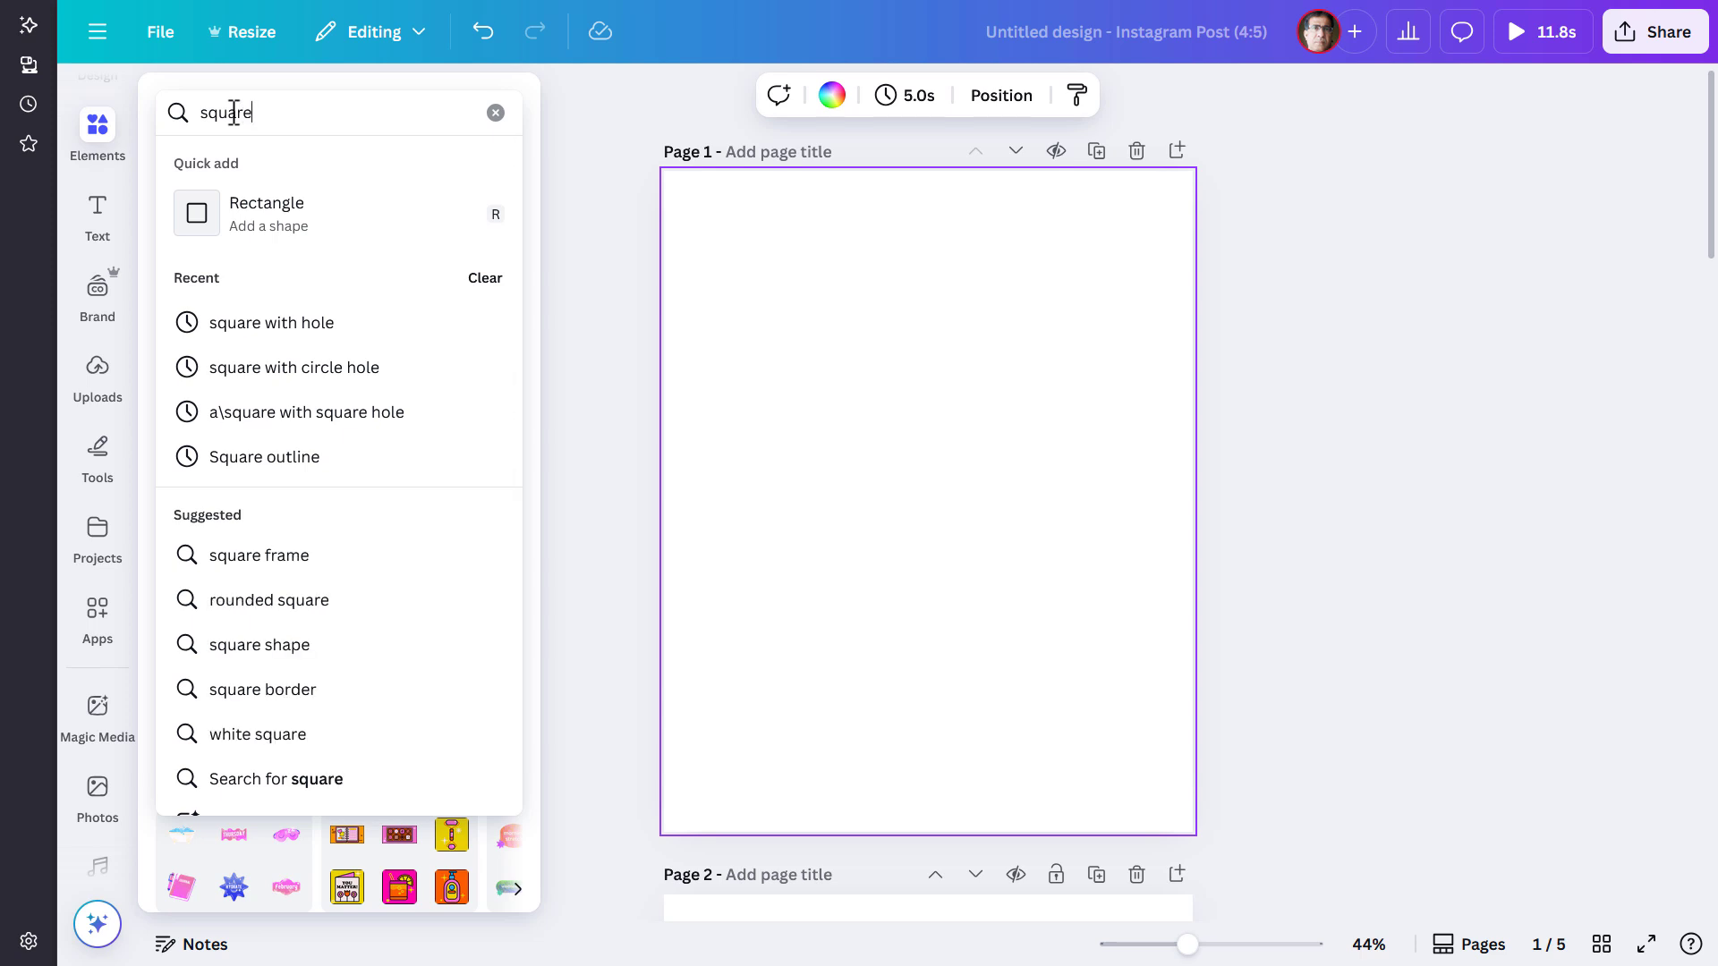
pyautogui.click(344, 417)
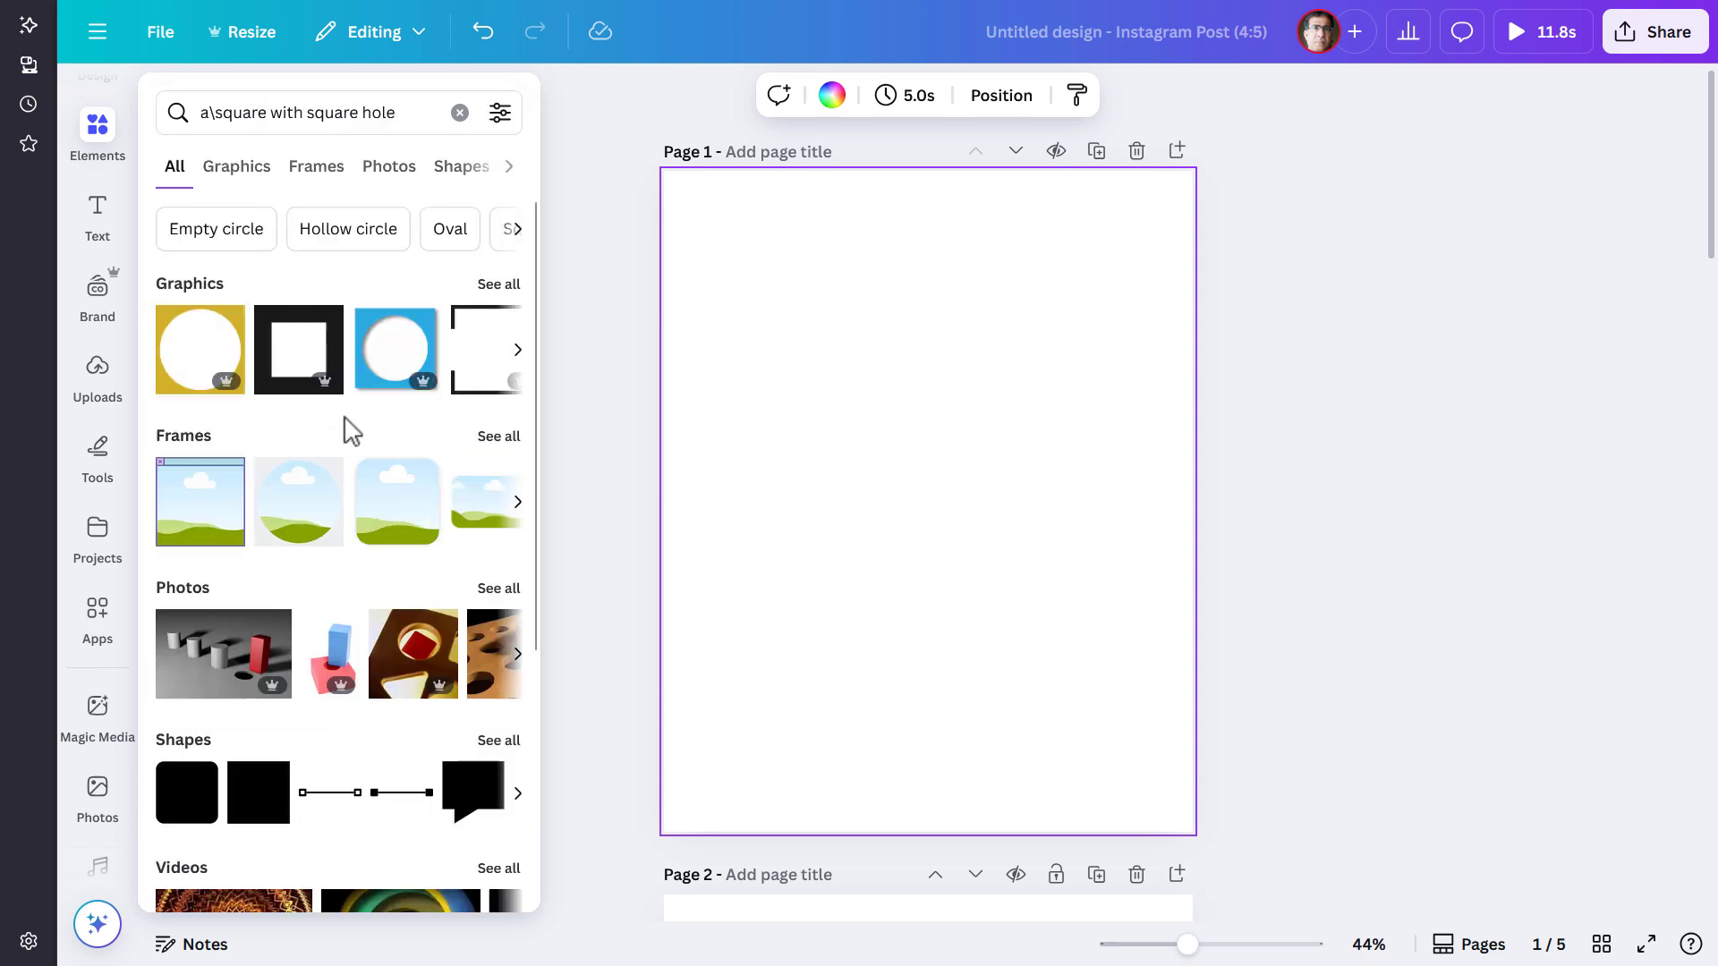
pyautogui.click(287, 353)
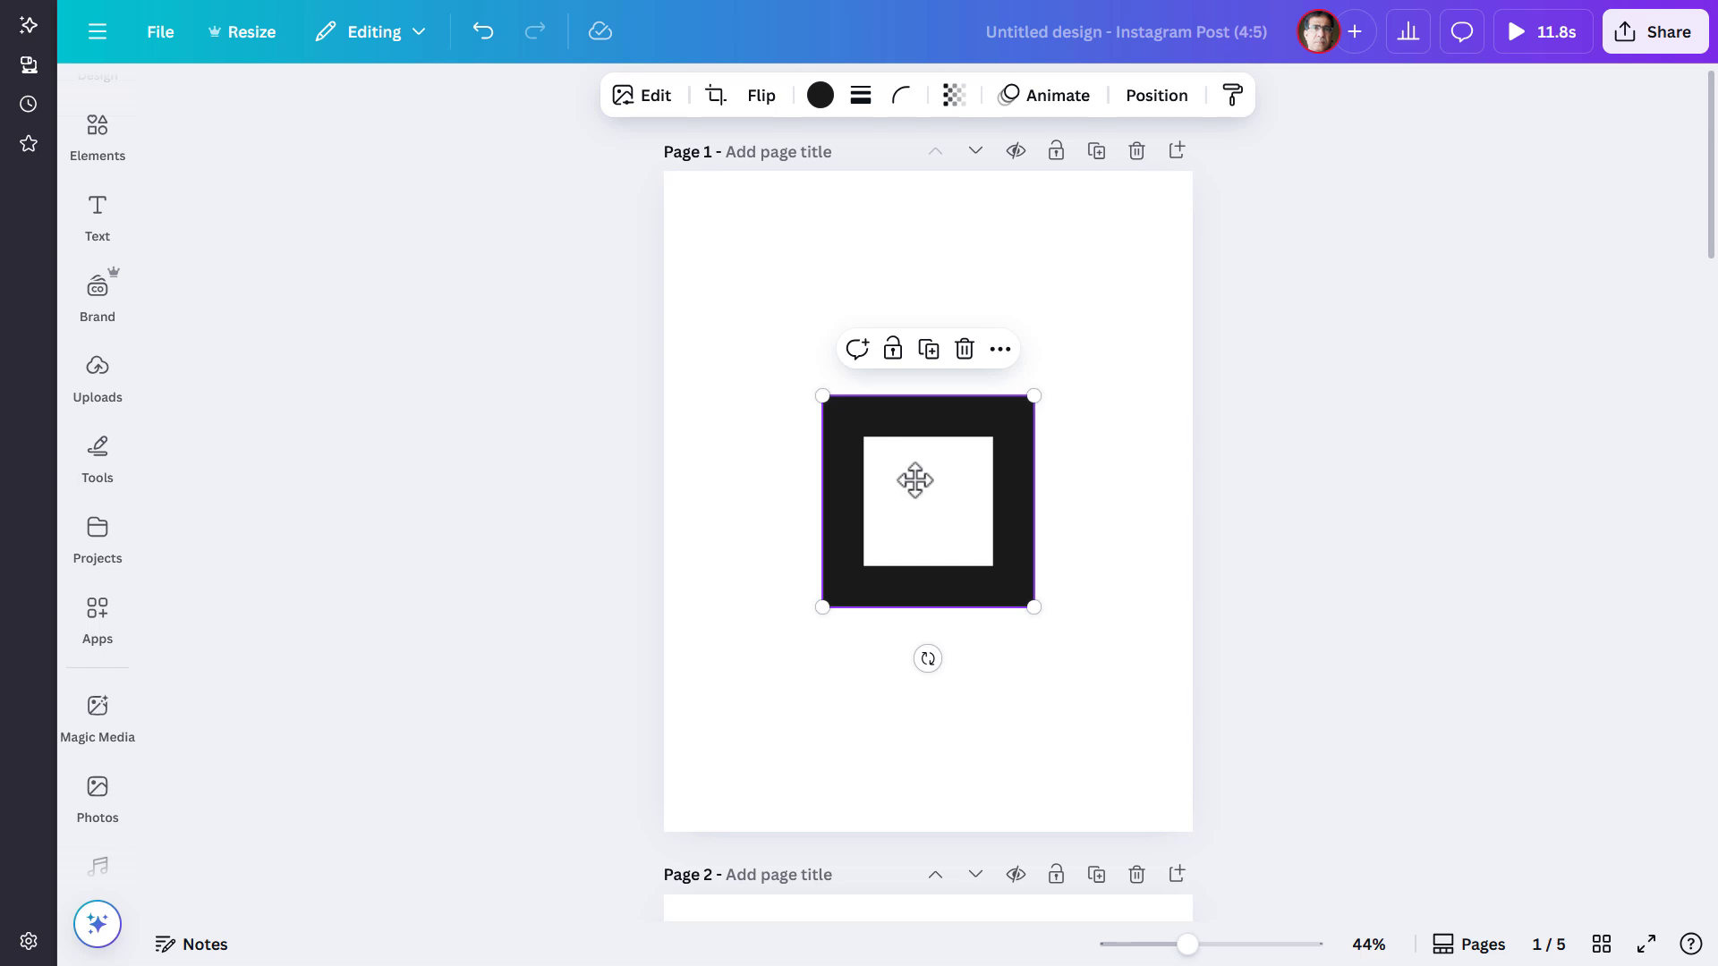
# Step: Enlarge the black square frame to 1350 px so it covers the page, and centre it
pyautogui.moveTo(915, 481); pyautogui.dragTo(768, 276)
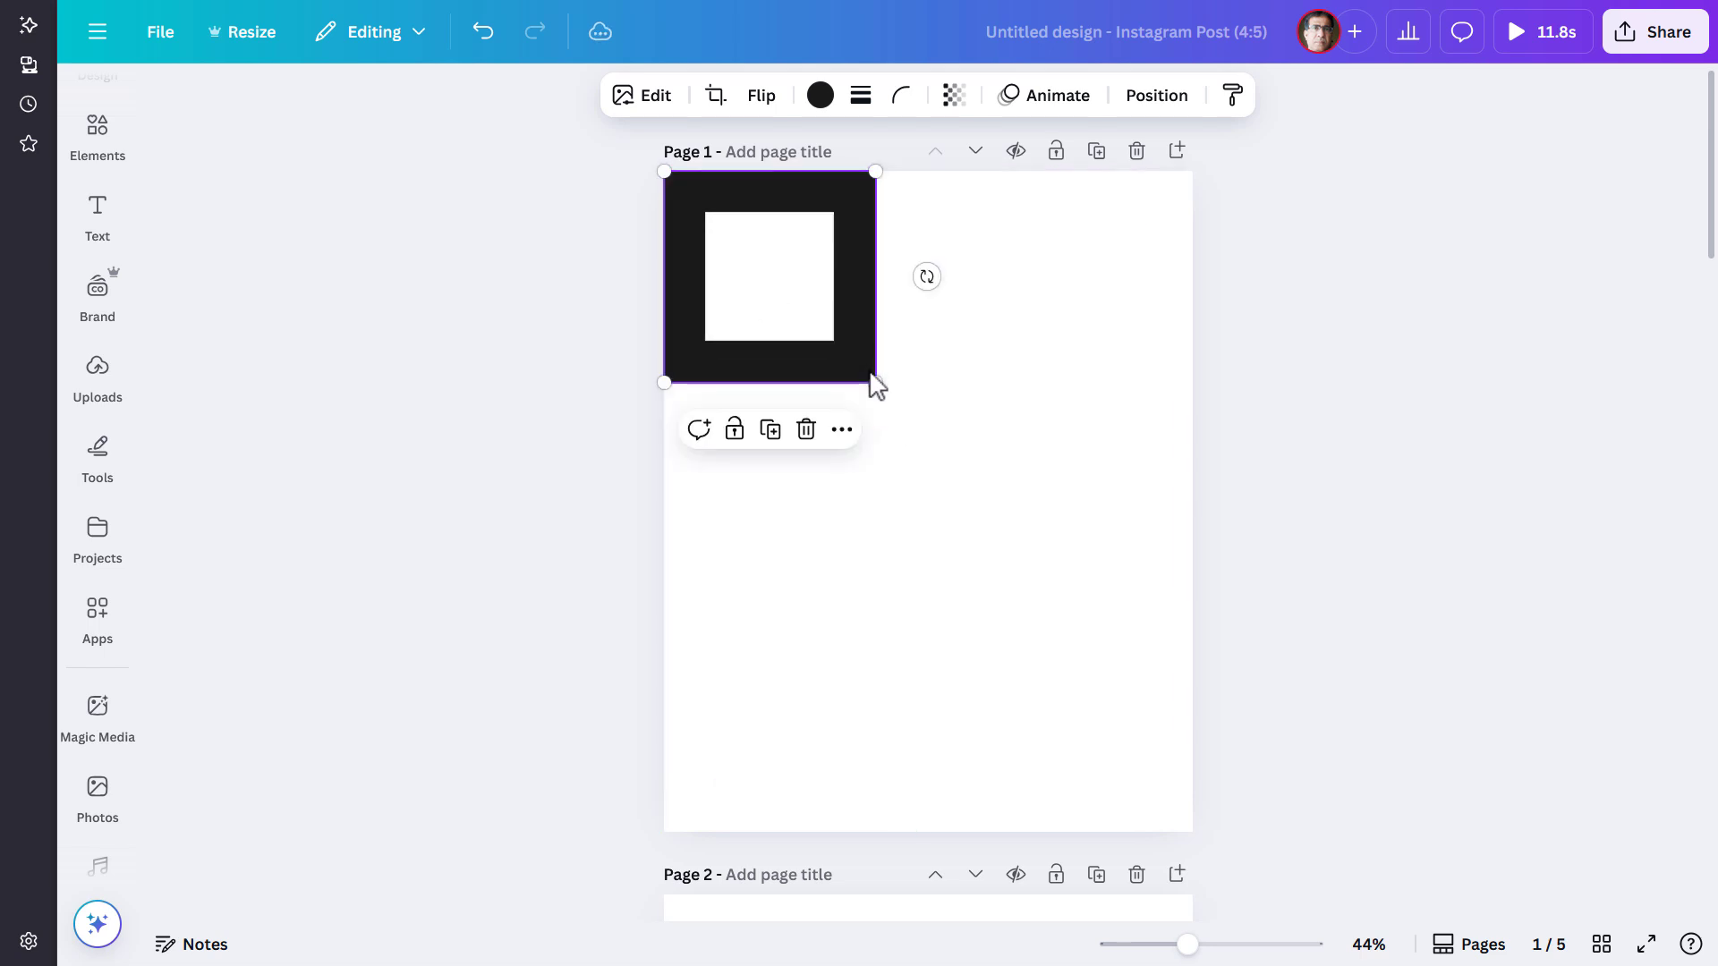
pyautogui.moveTo(875, 383); pyautogui.dragTo(1238, 908)
pyautogui.moveTo(1087, 630); pyautogui.dragTo(1008, 613)
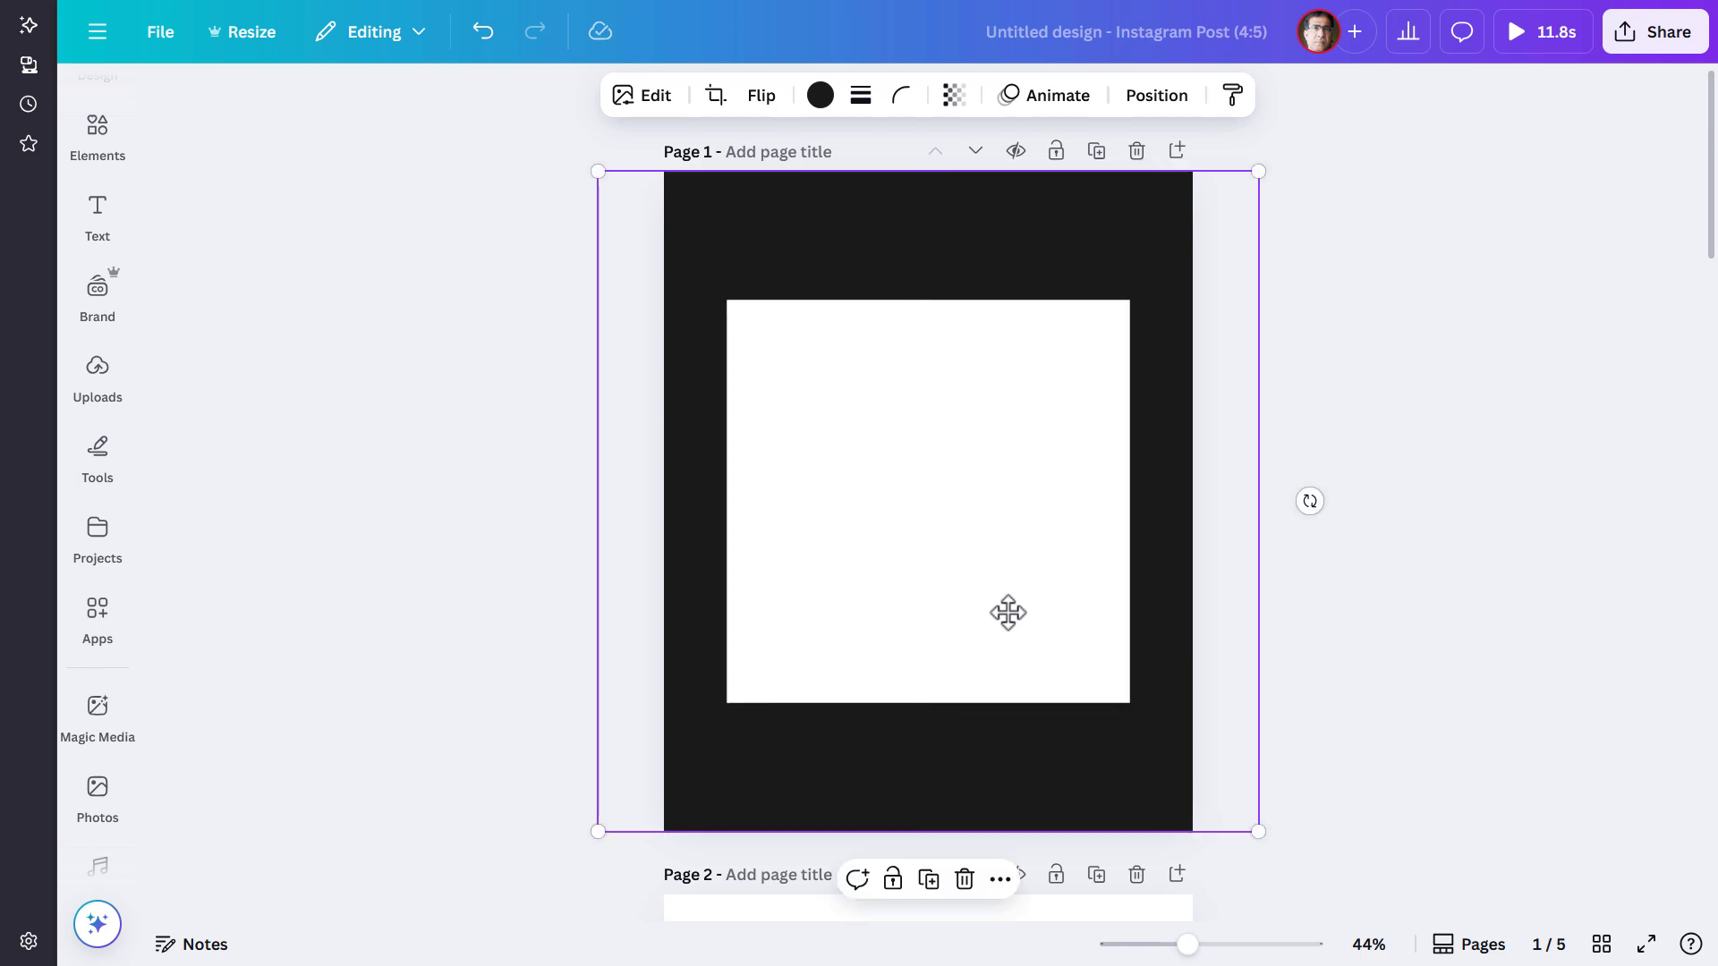
pyautogui.click(1163, 100)
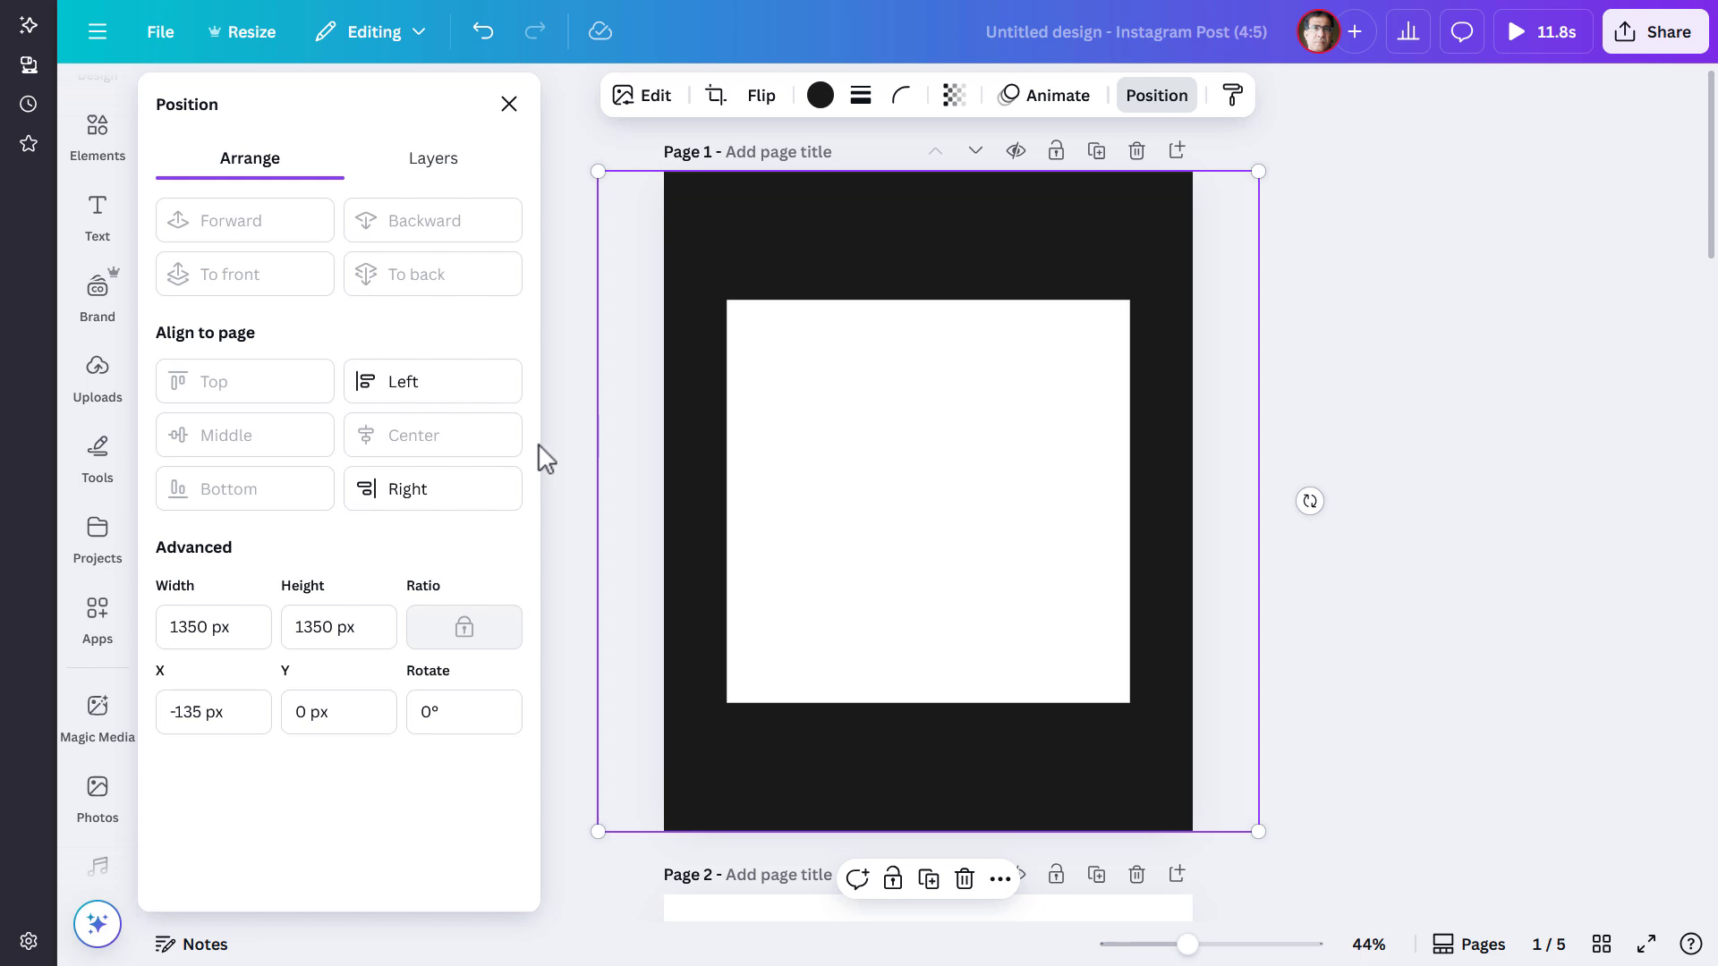
pyautogui.click(561, 456)
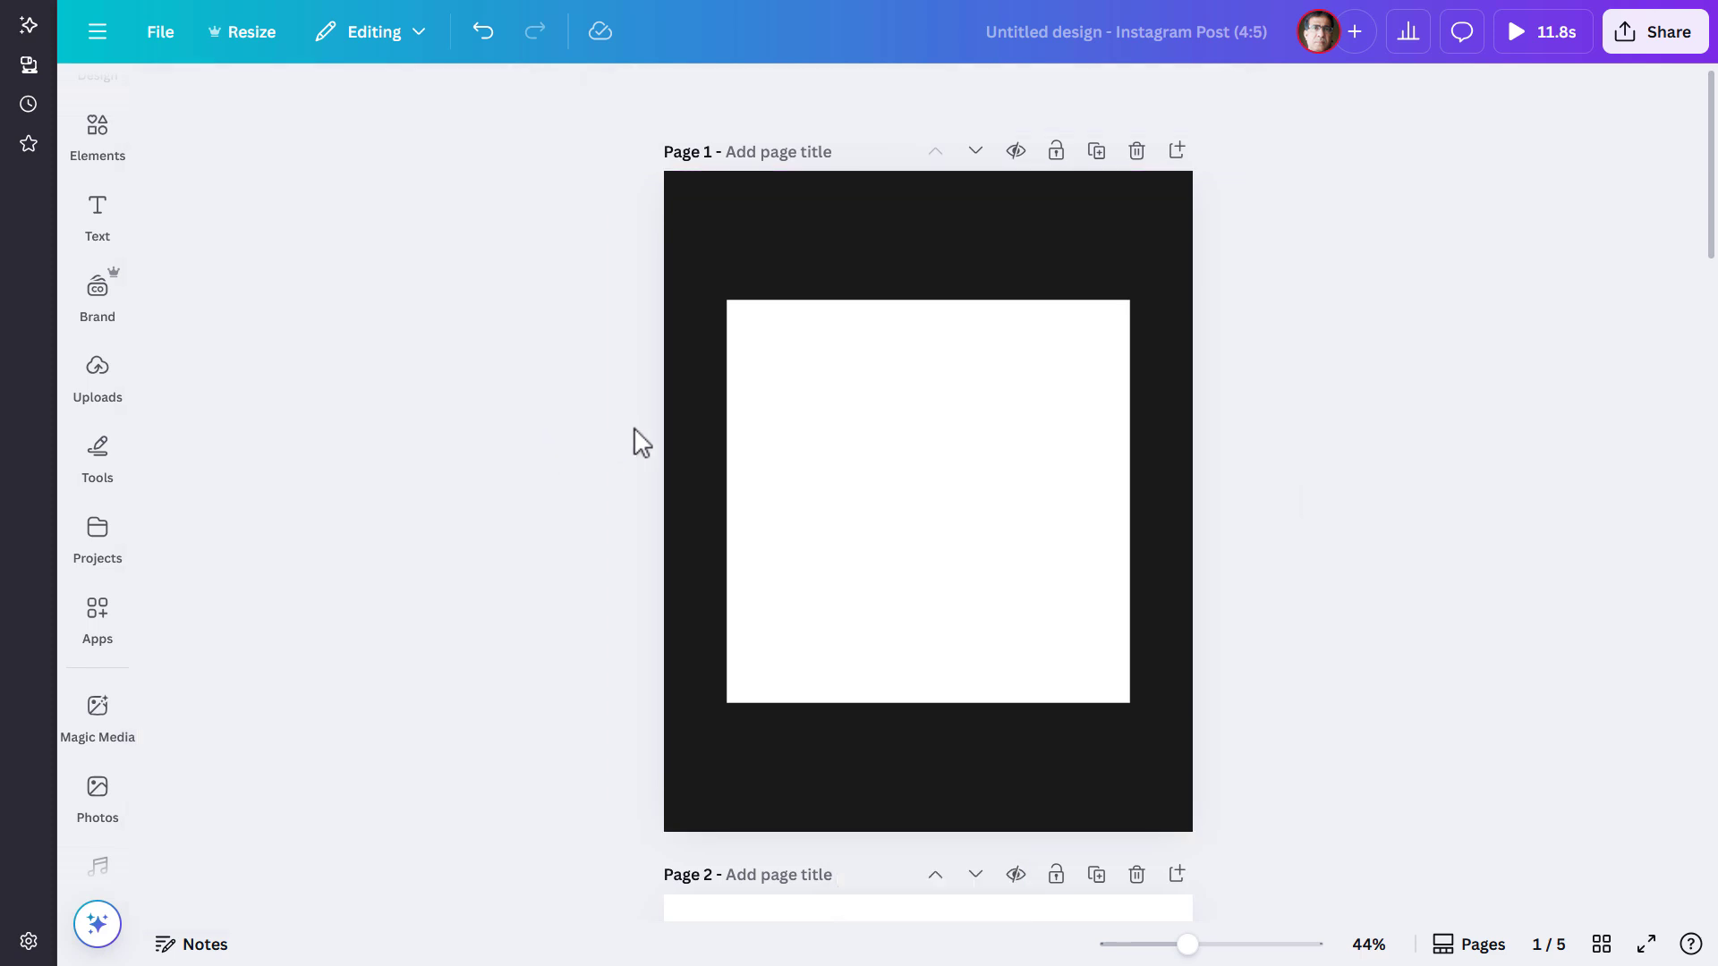
# Step: Duplicate the black square frame as an 870 px high copy centred horizontally and vertically on the page
pyautogui.click(692, 426)
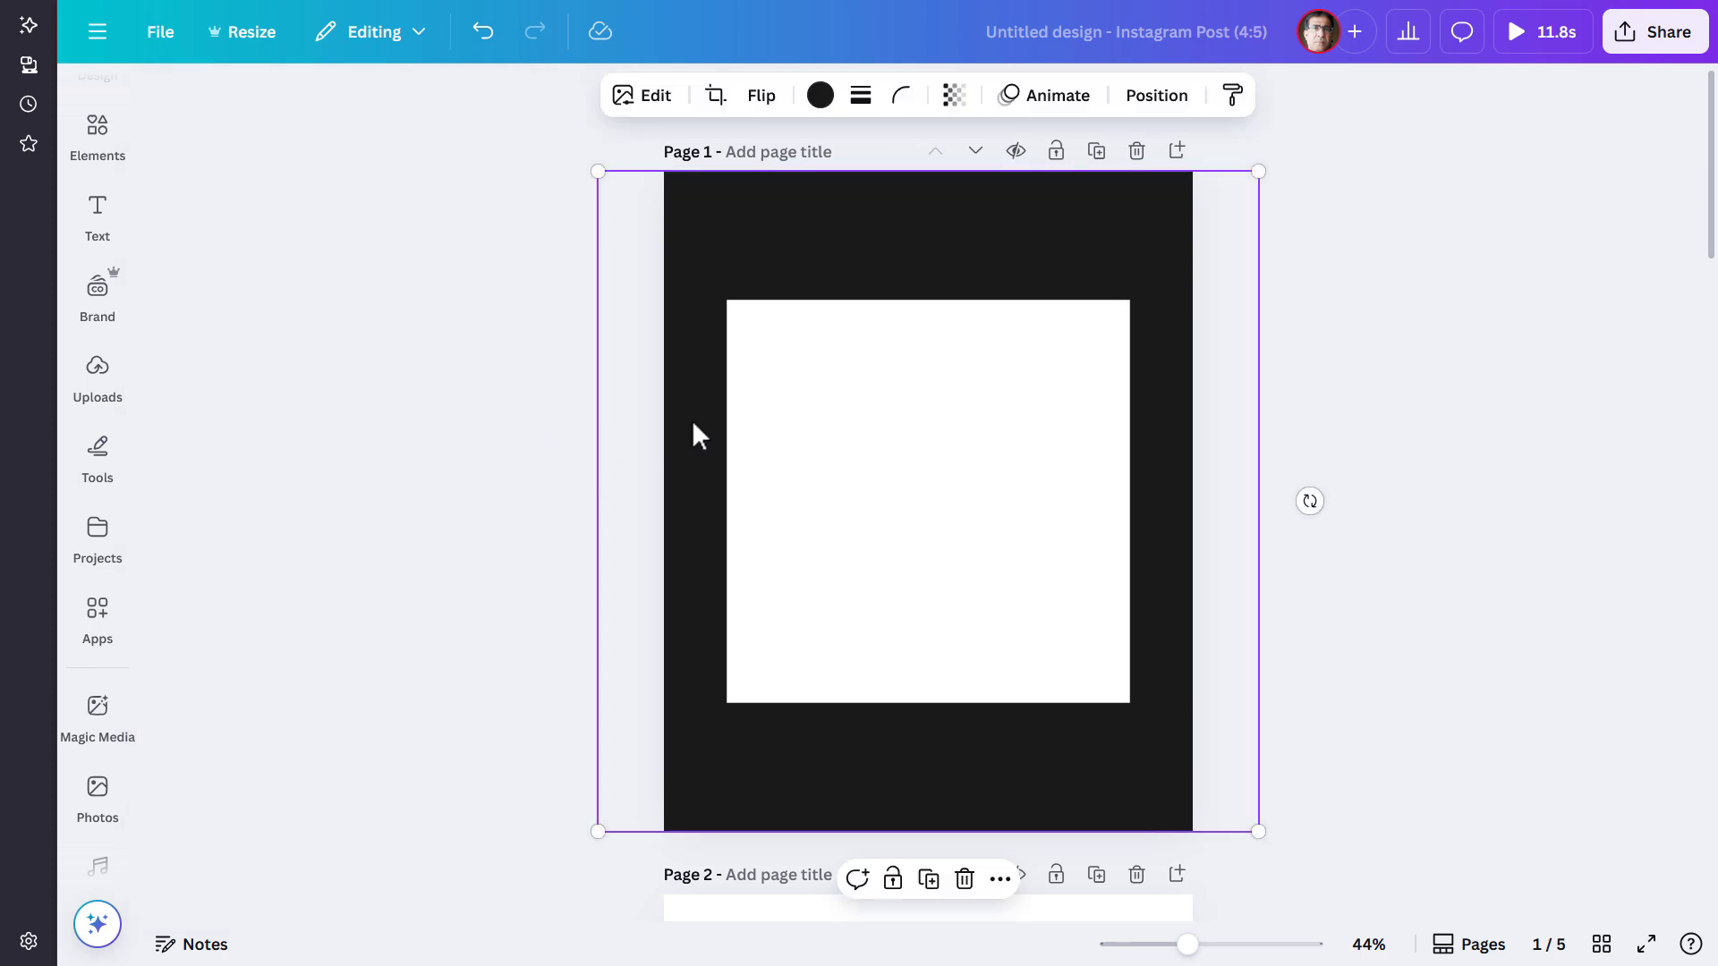
pyautogui.moveTo(878, 272); pyautogui.dragTo(936, 314)
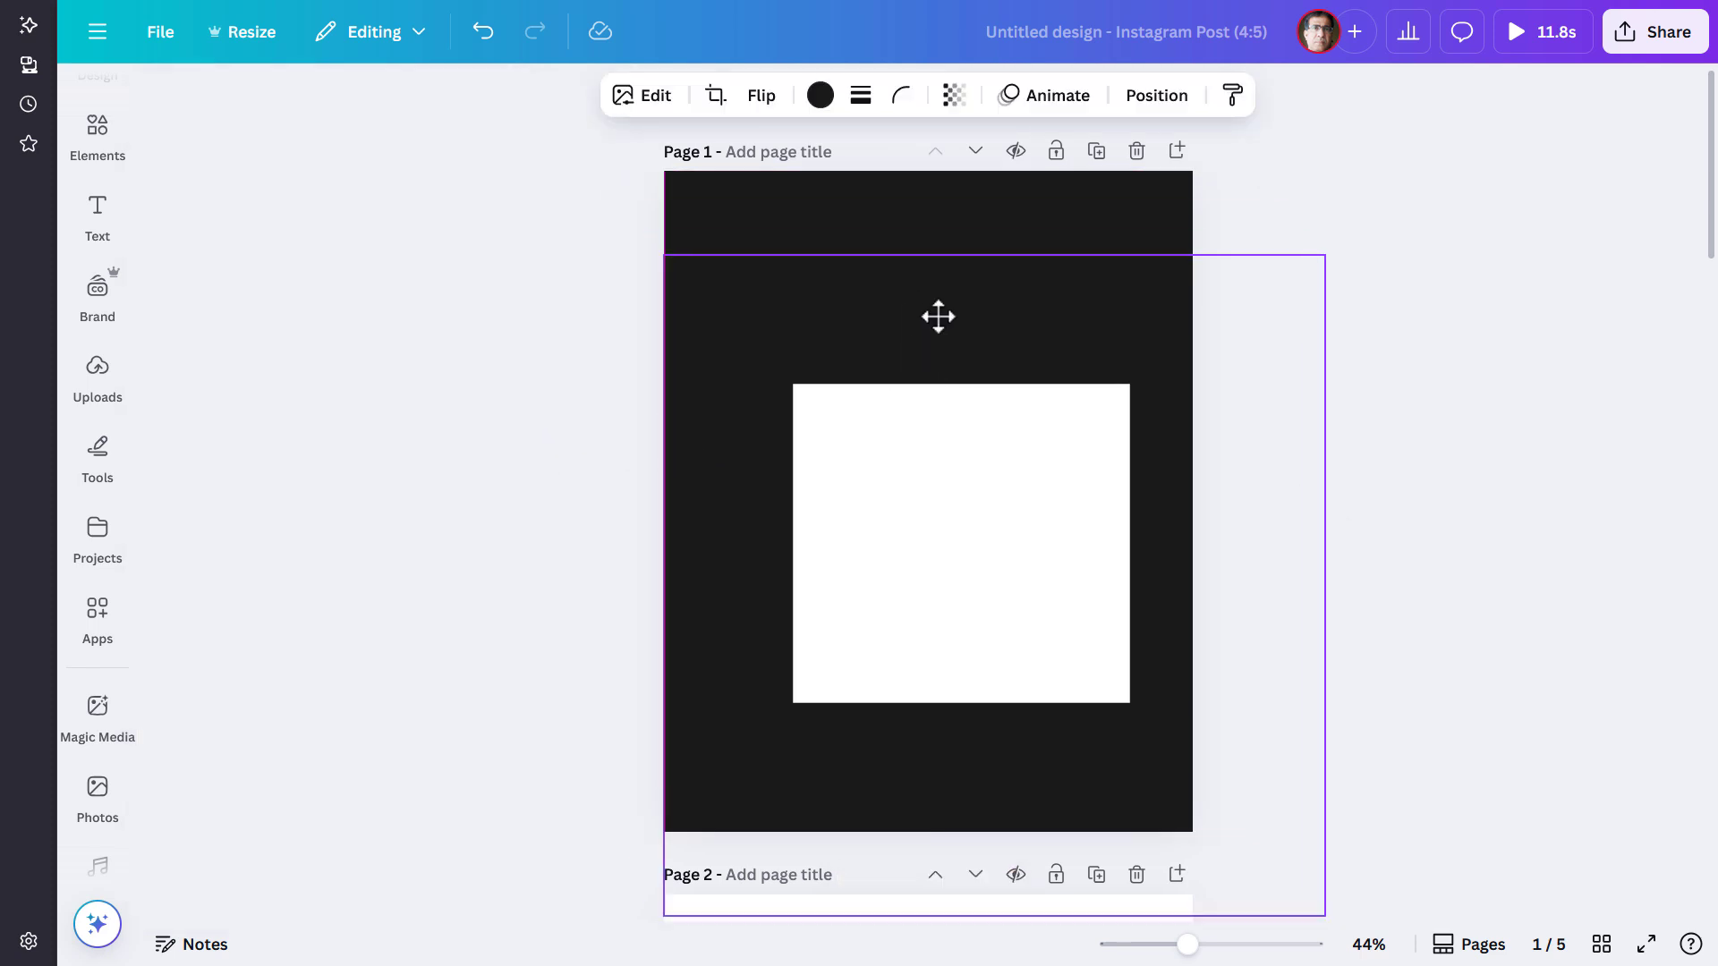
pyautogui.click(1149, 97)
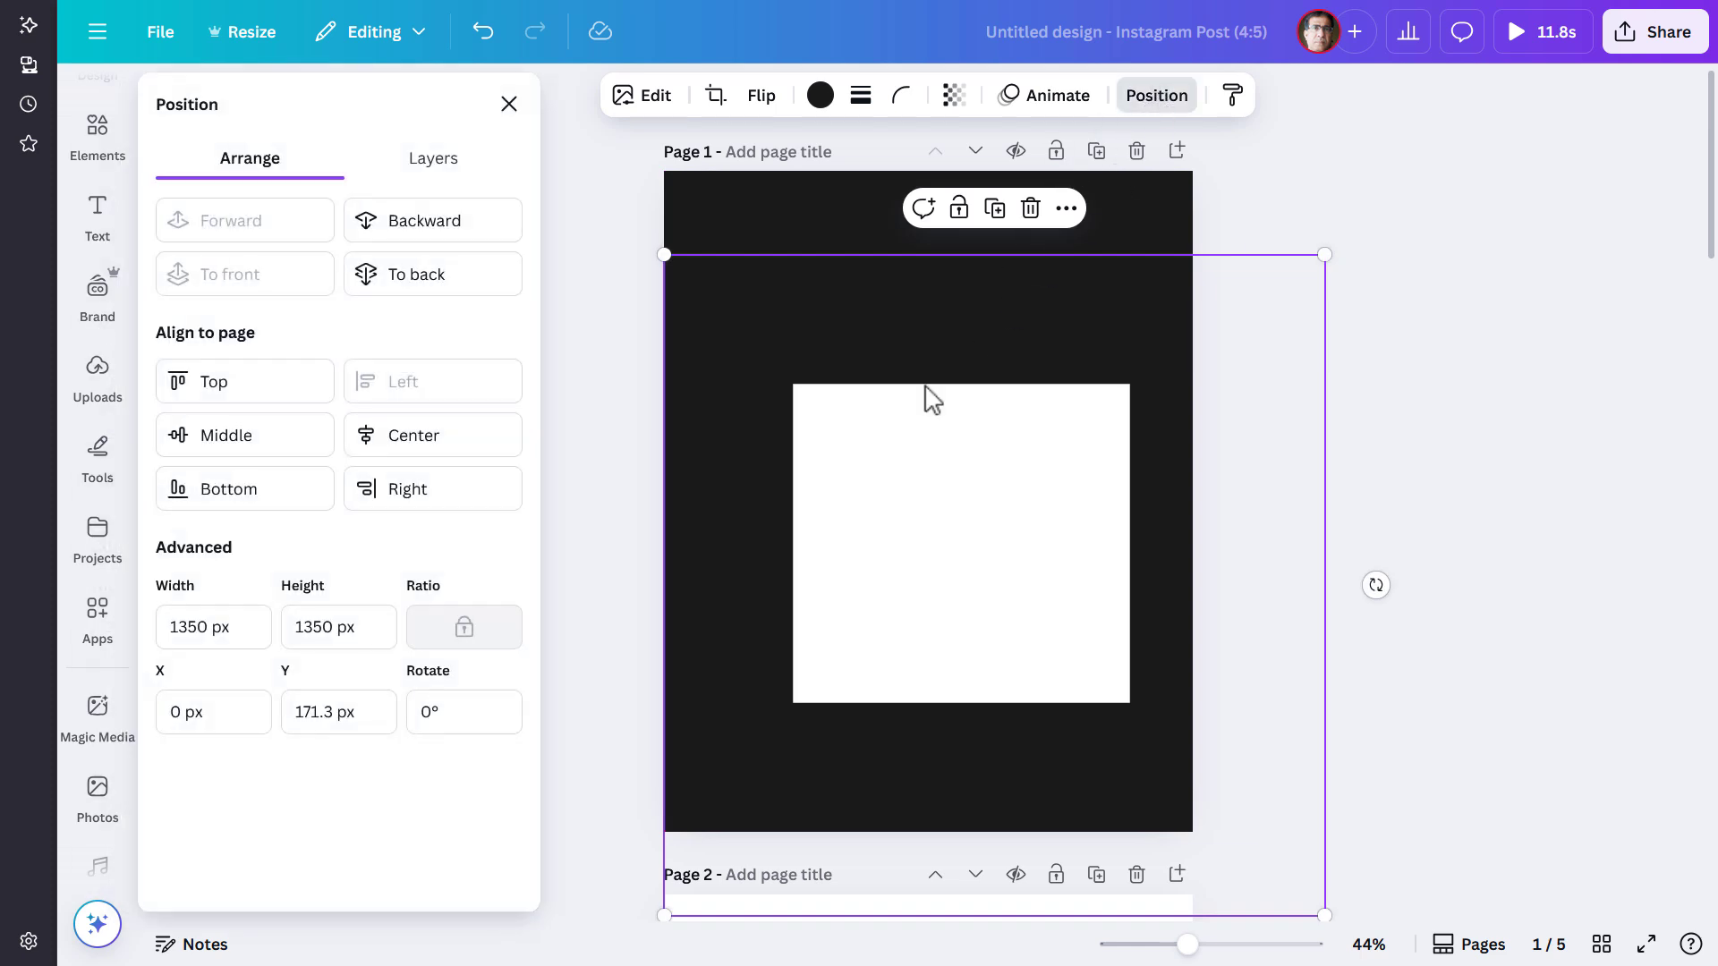
pyautogui.moveTo(349, 626); pyautogui.dragTo(276, 626)
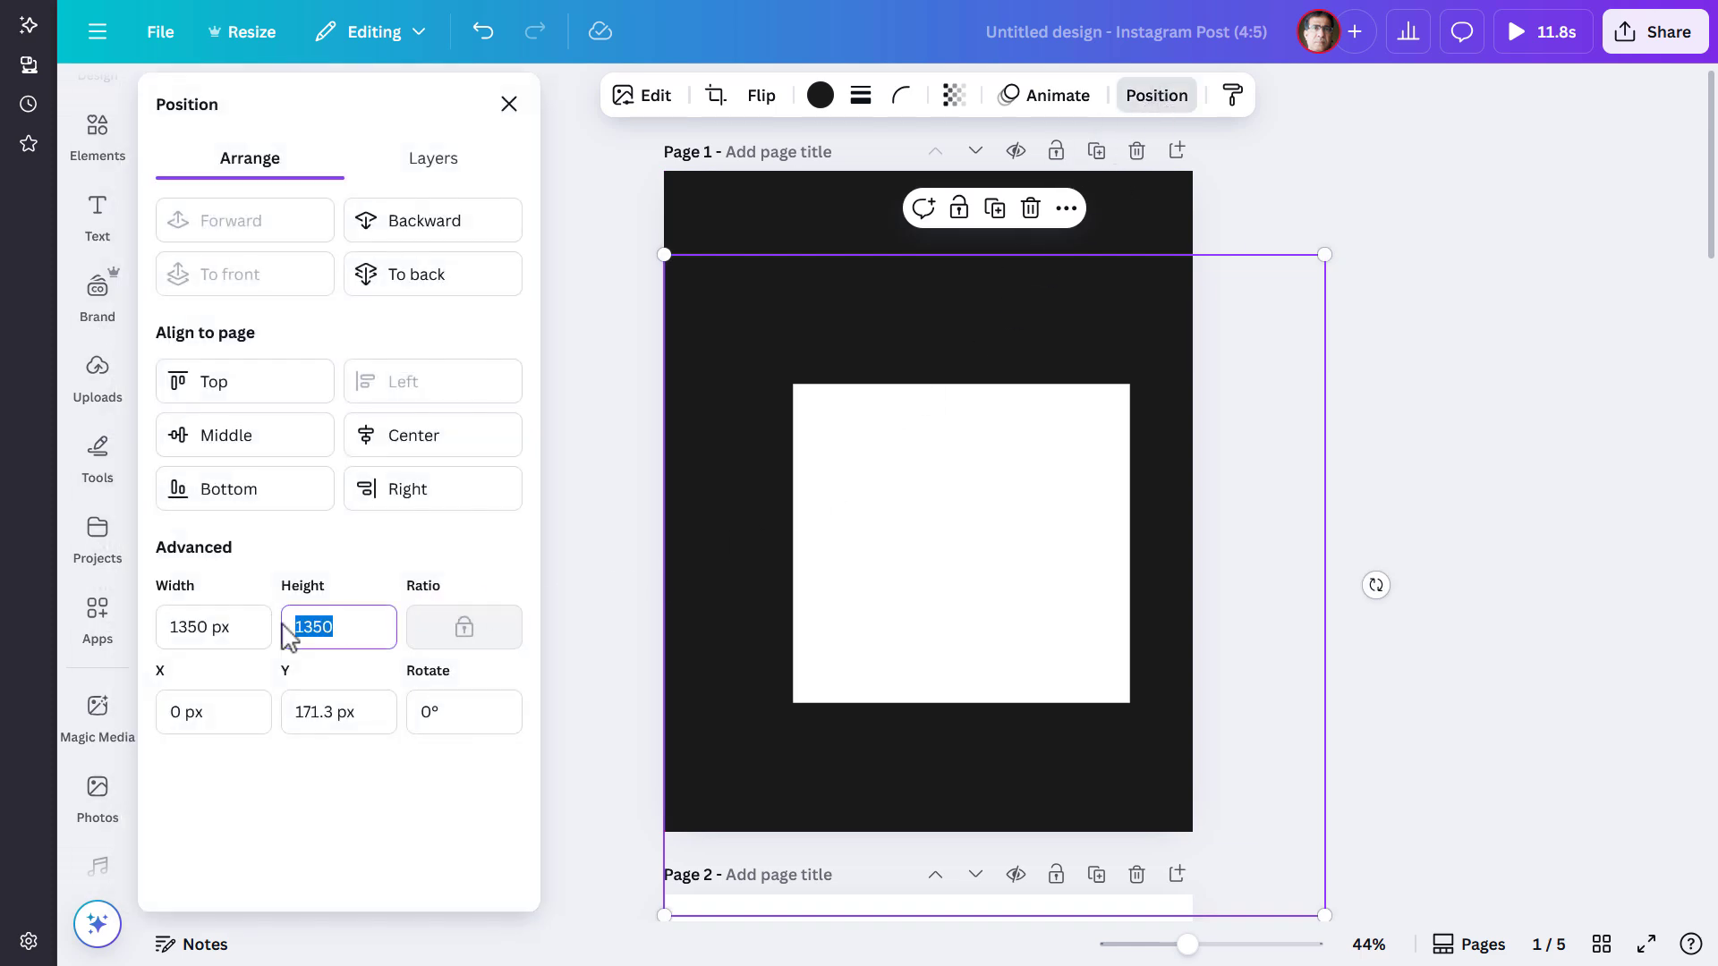
pyautogui.write('870')
pyautogui.press('Return')
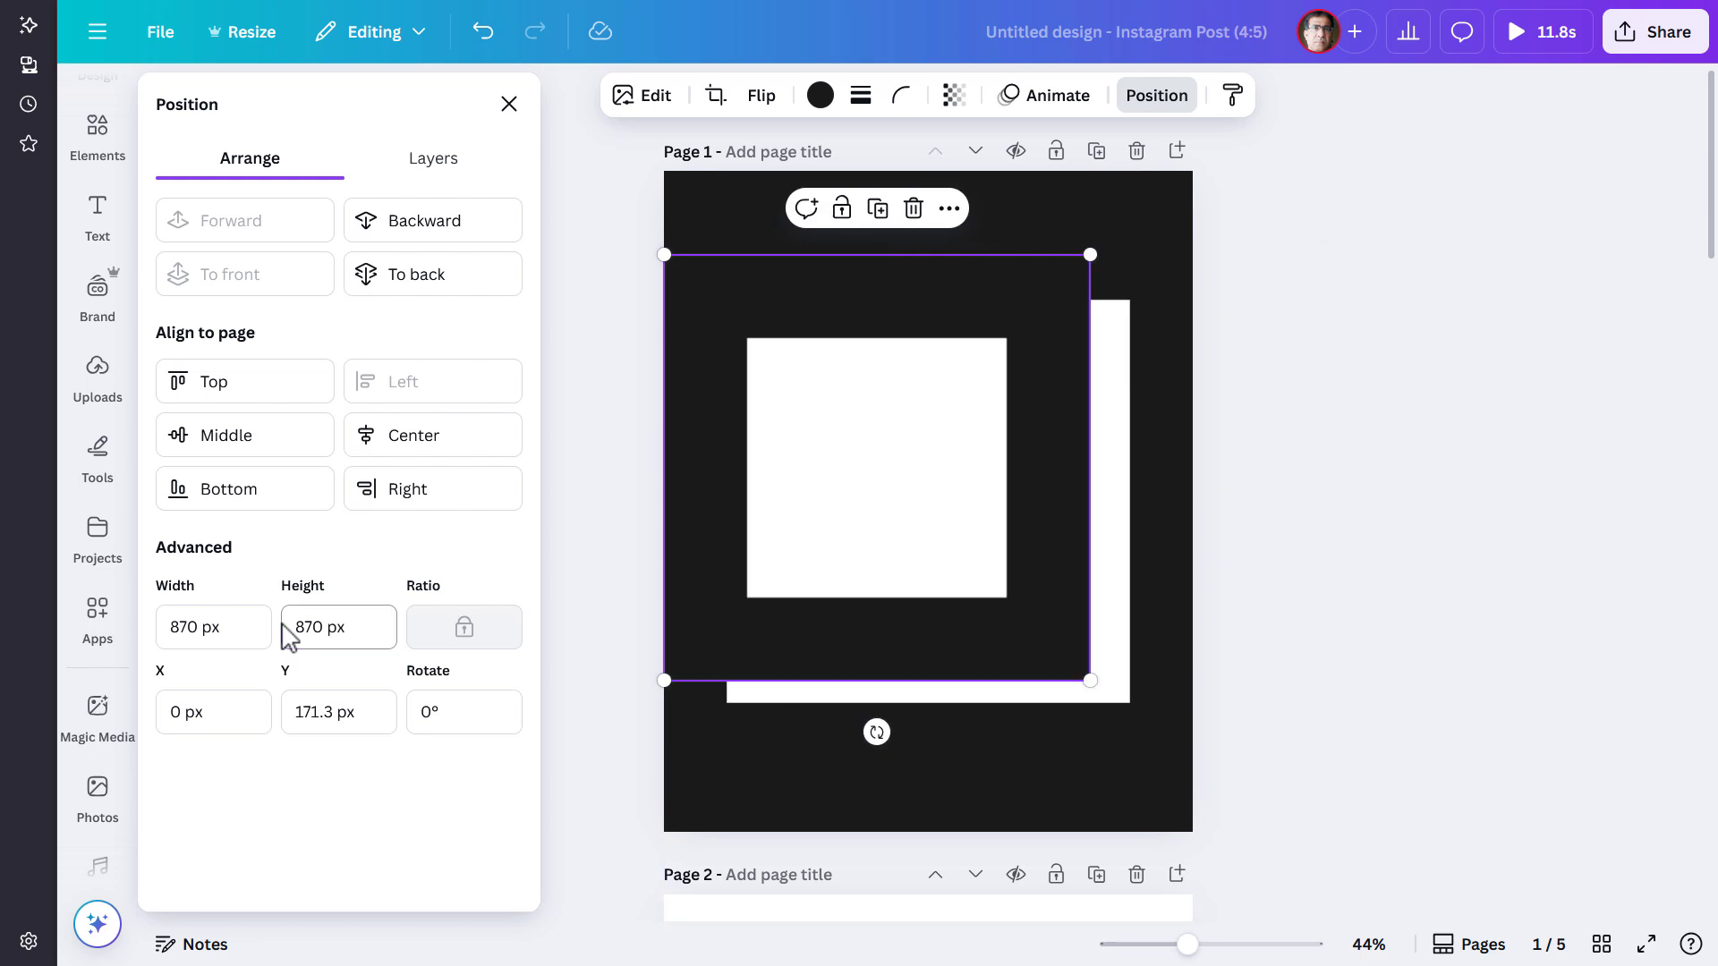
pyautogui.click(411, 456)
pyautogui.click(279, 452)
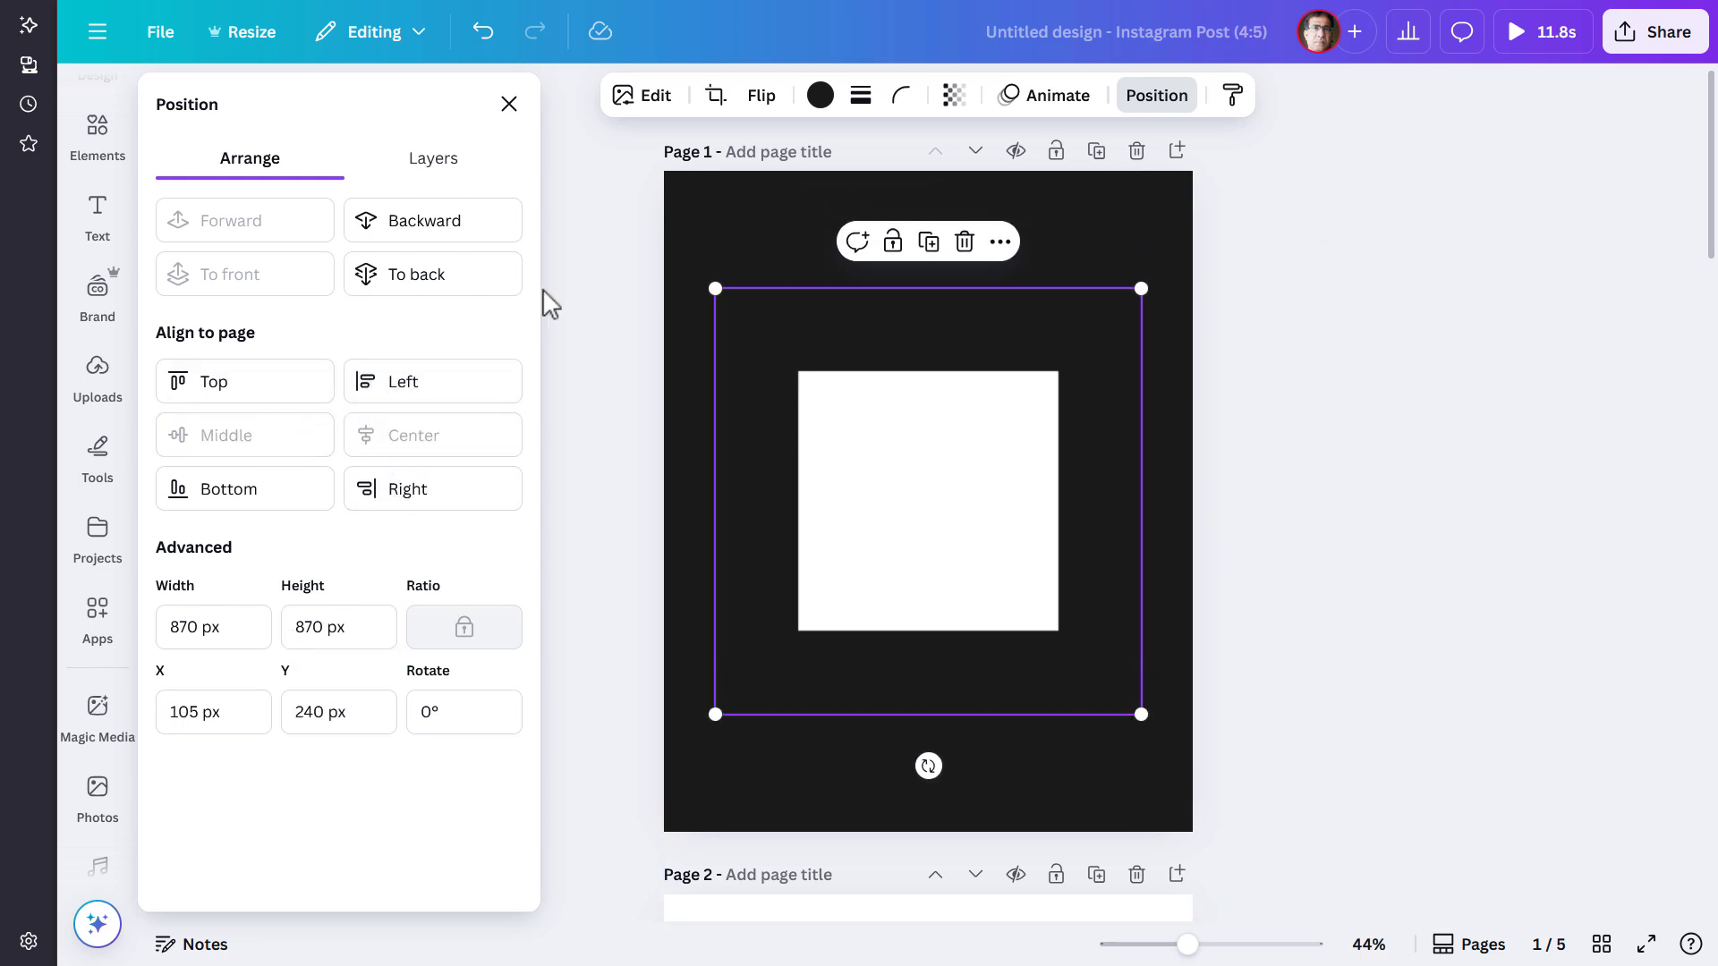
# Step: Recolour the smaller square frame white and select the larger black frame
pyautogui.click(821, 99)
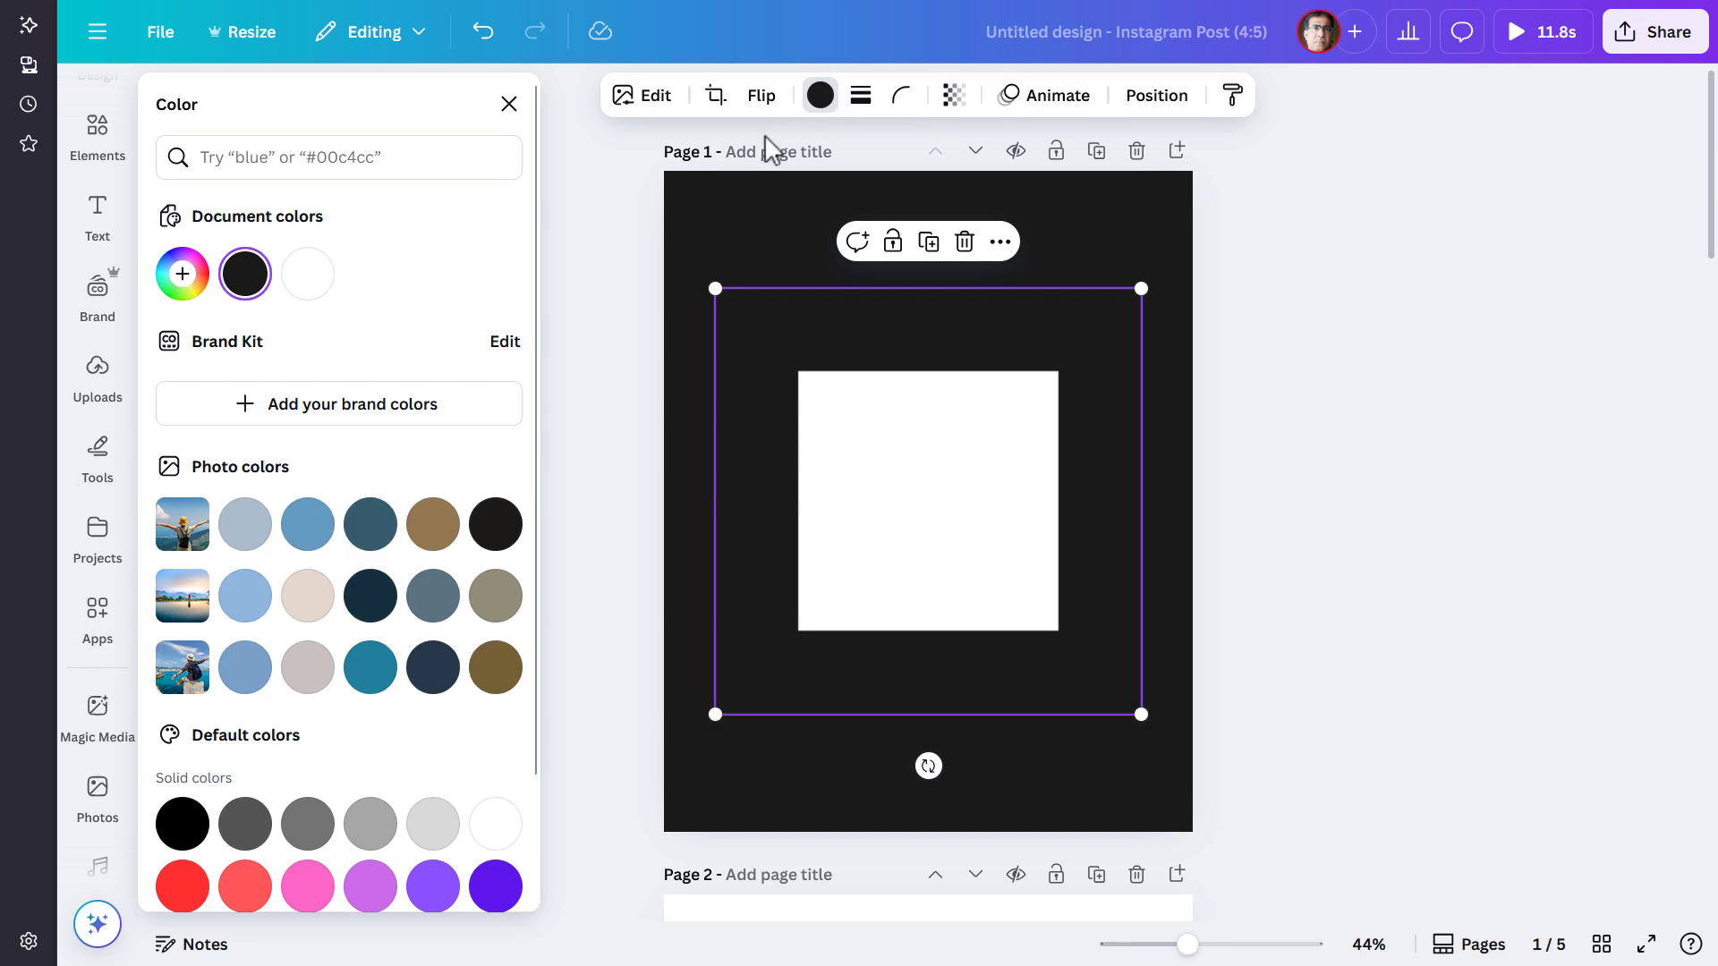
pyautogui.click(308, 273)
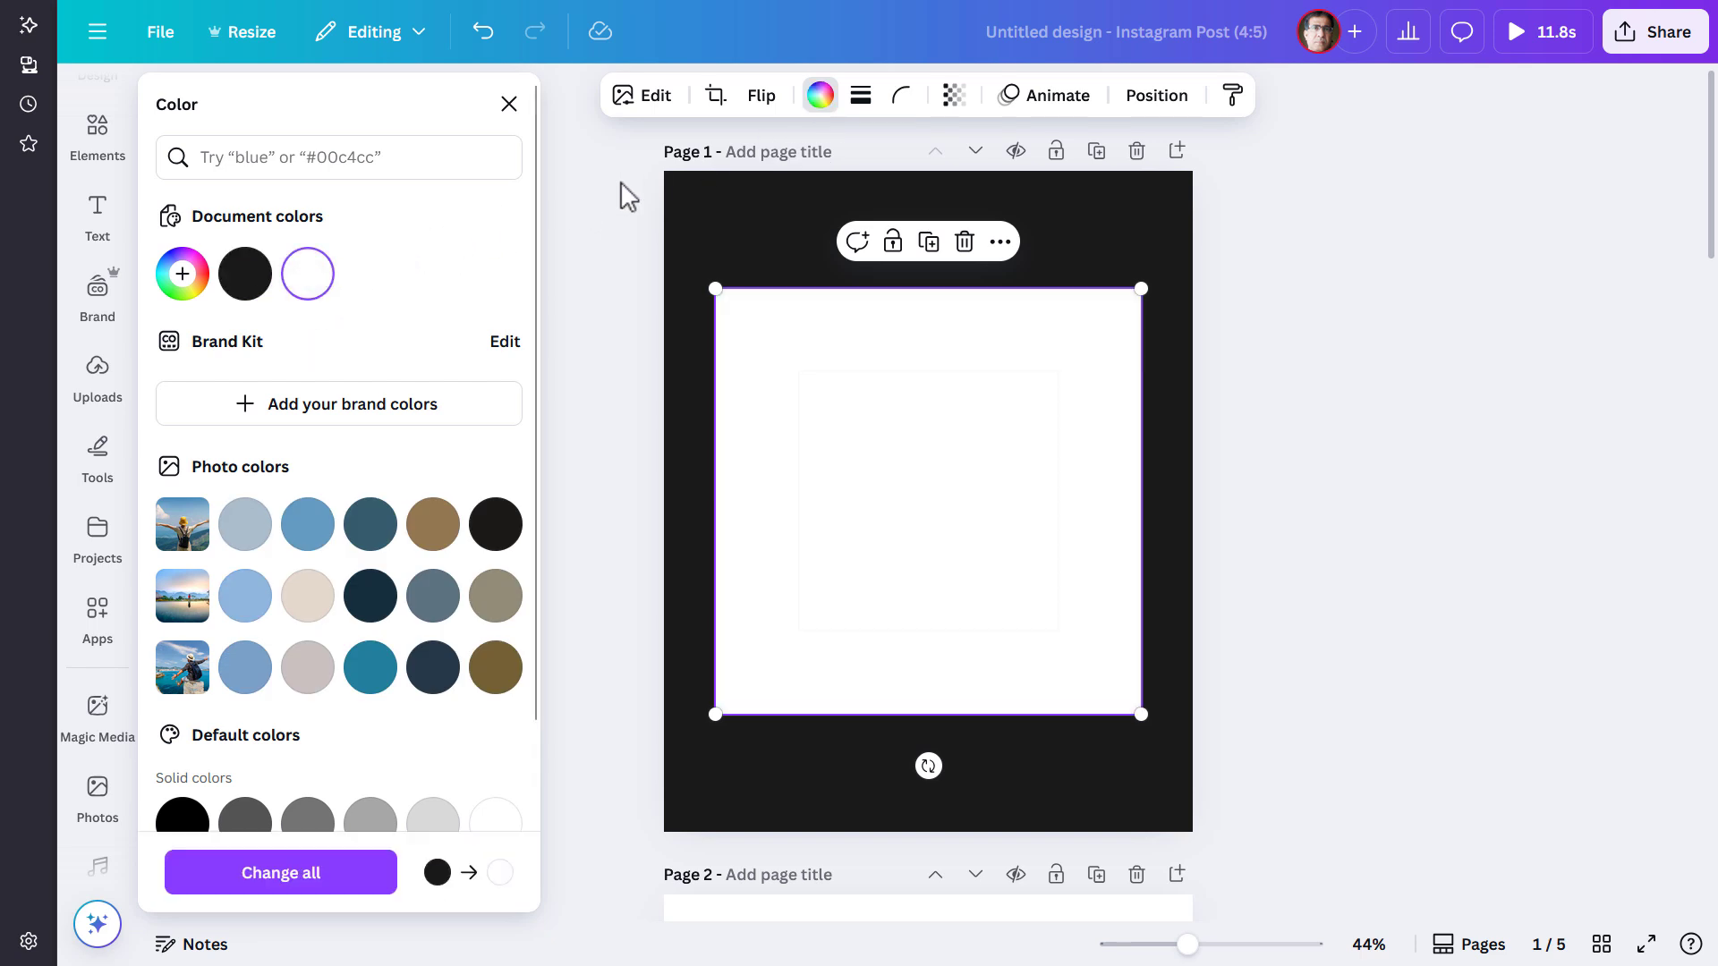
pyautogui.click(854, 196)
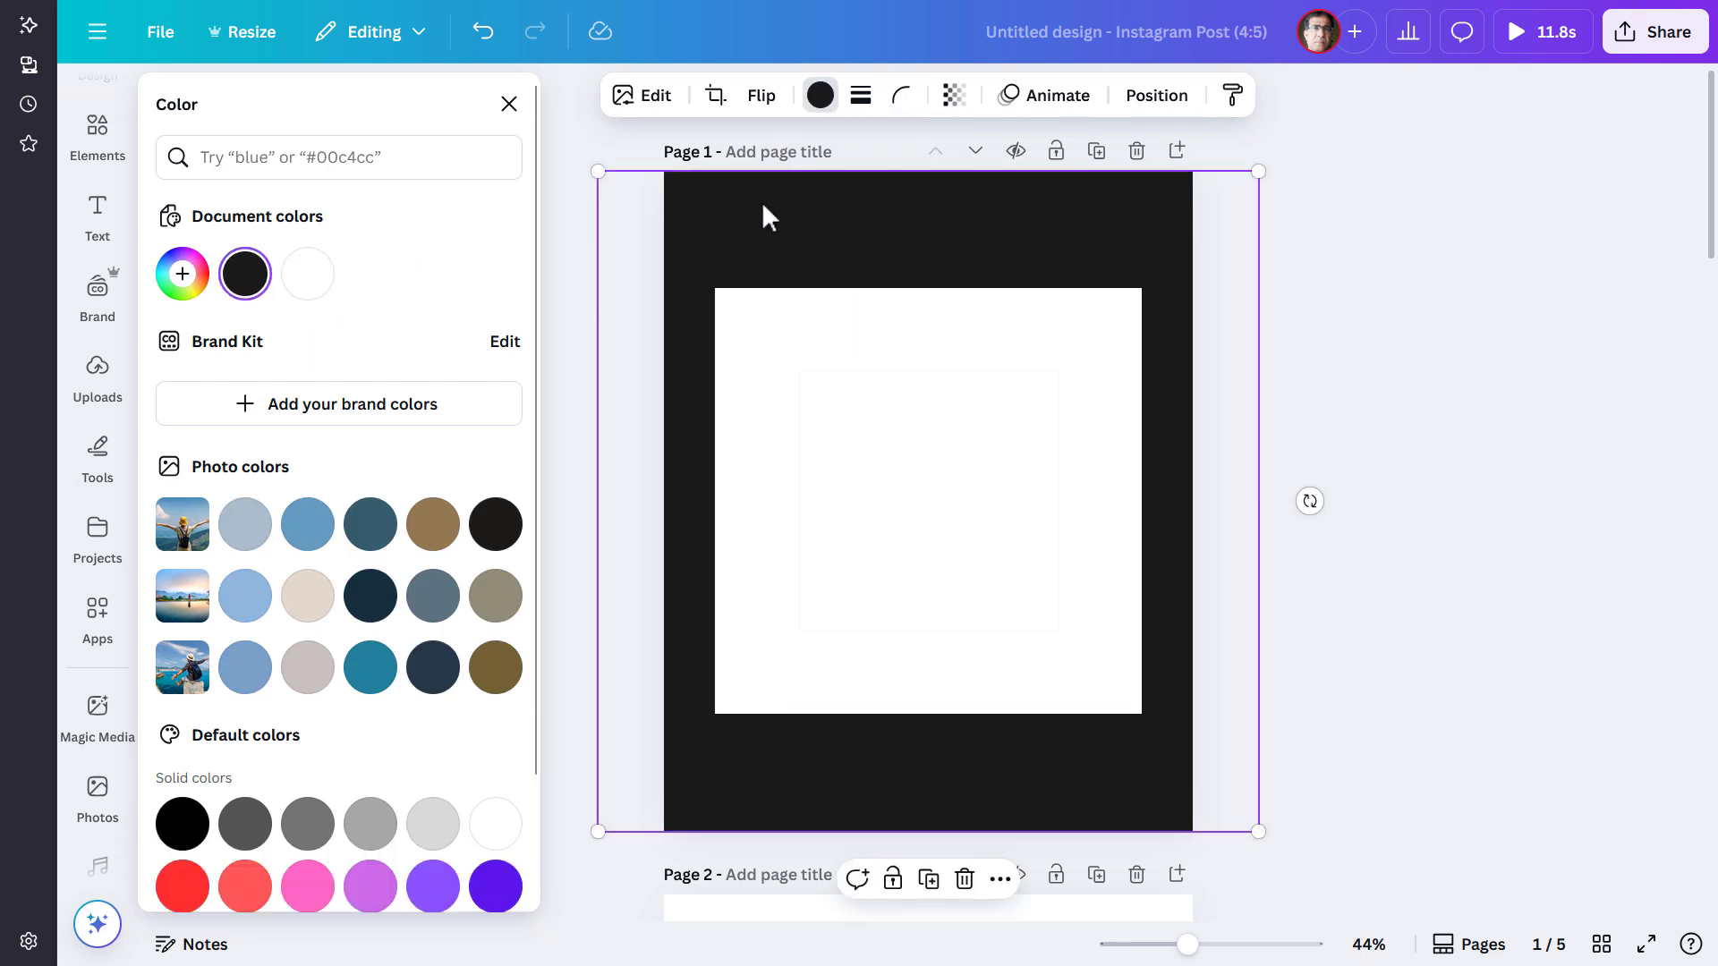
# Step: Recolour the larger square frame white and set the smaller square frame's transparency to 30
pyautogui.click(307, 276)
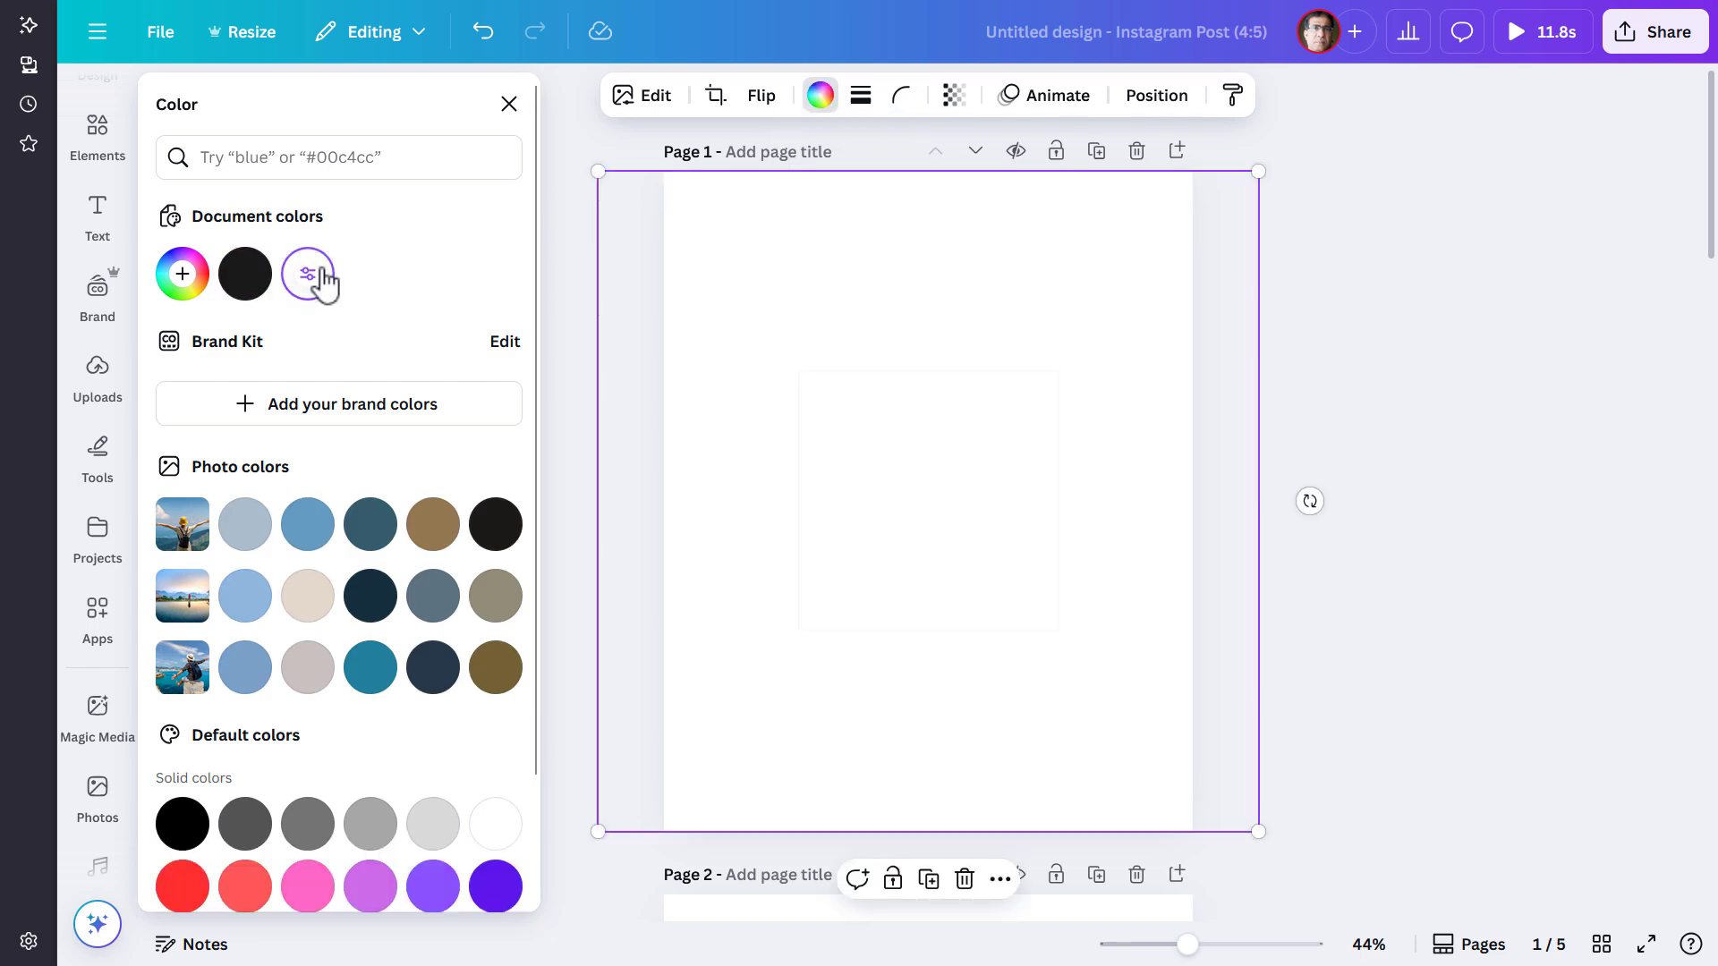
pyautogui.click(727, 401)
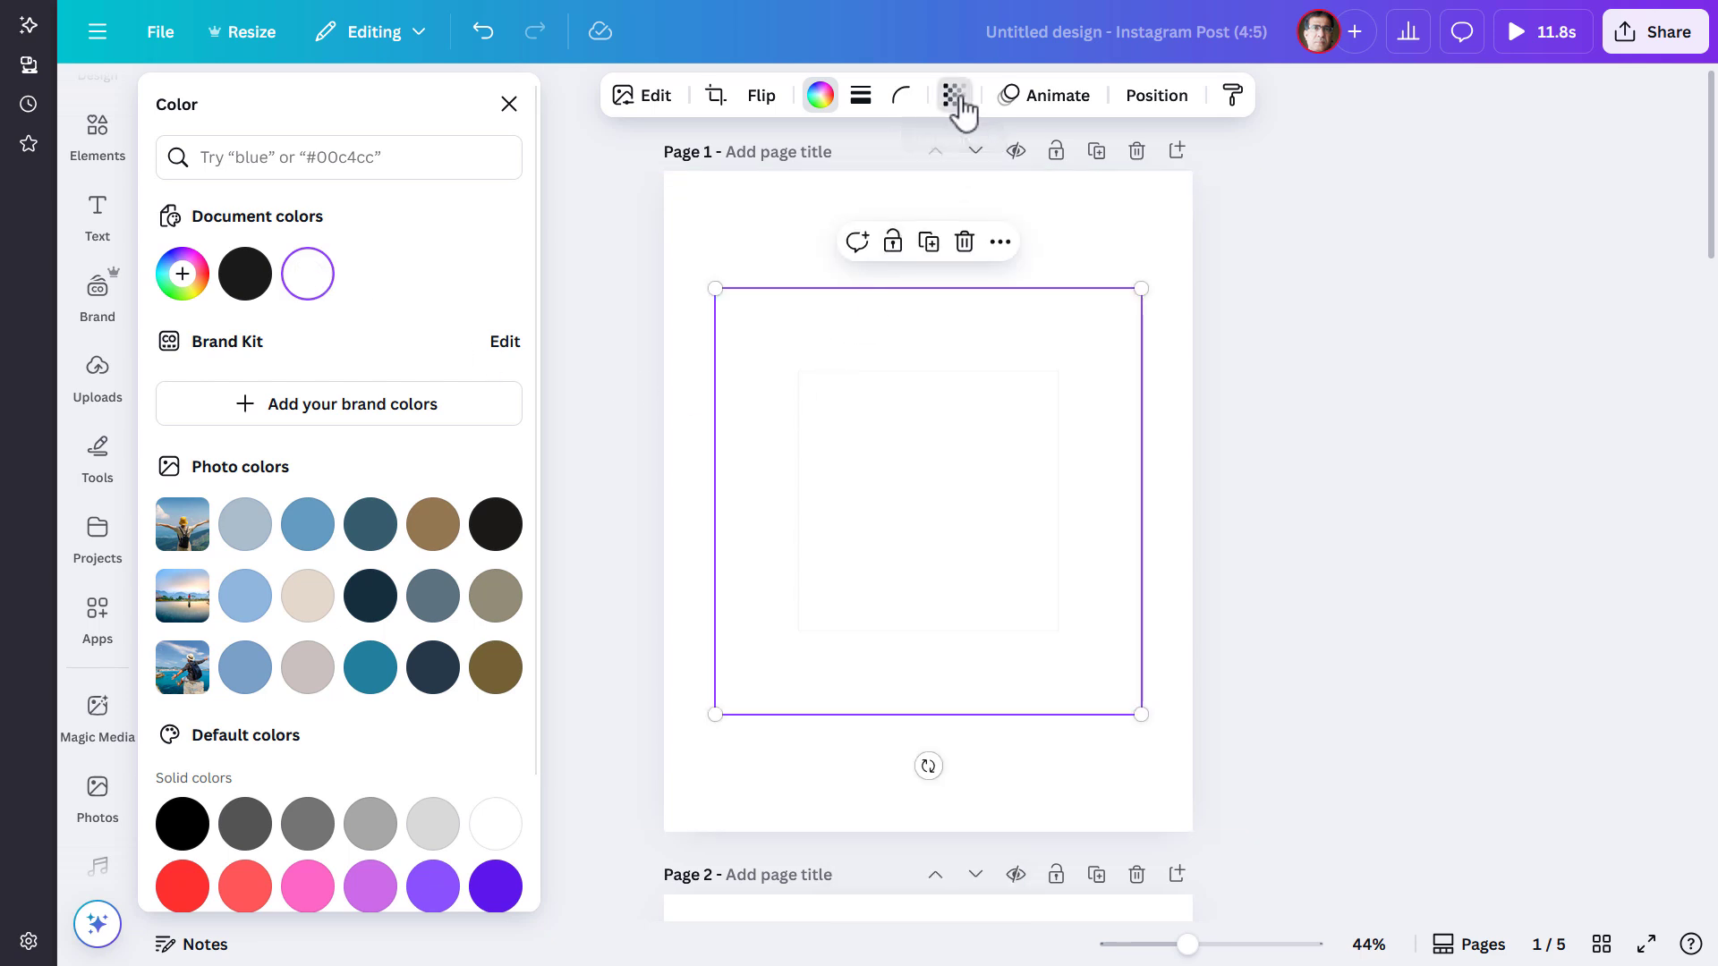
pyautogui.click(958, 103)
pyautogui.click(1063, 188)
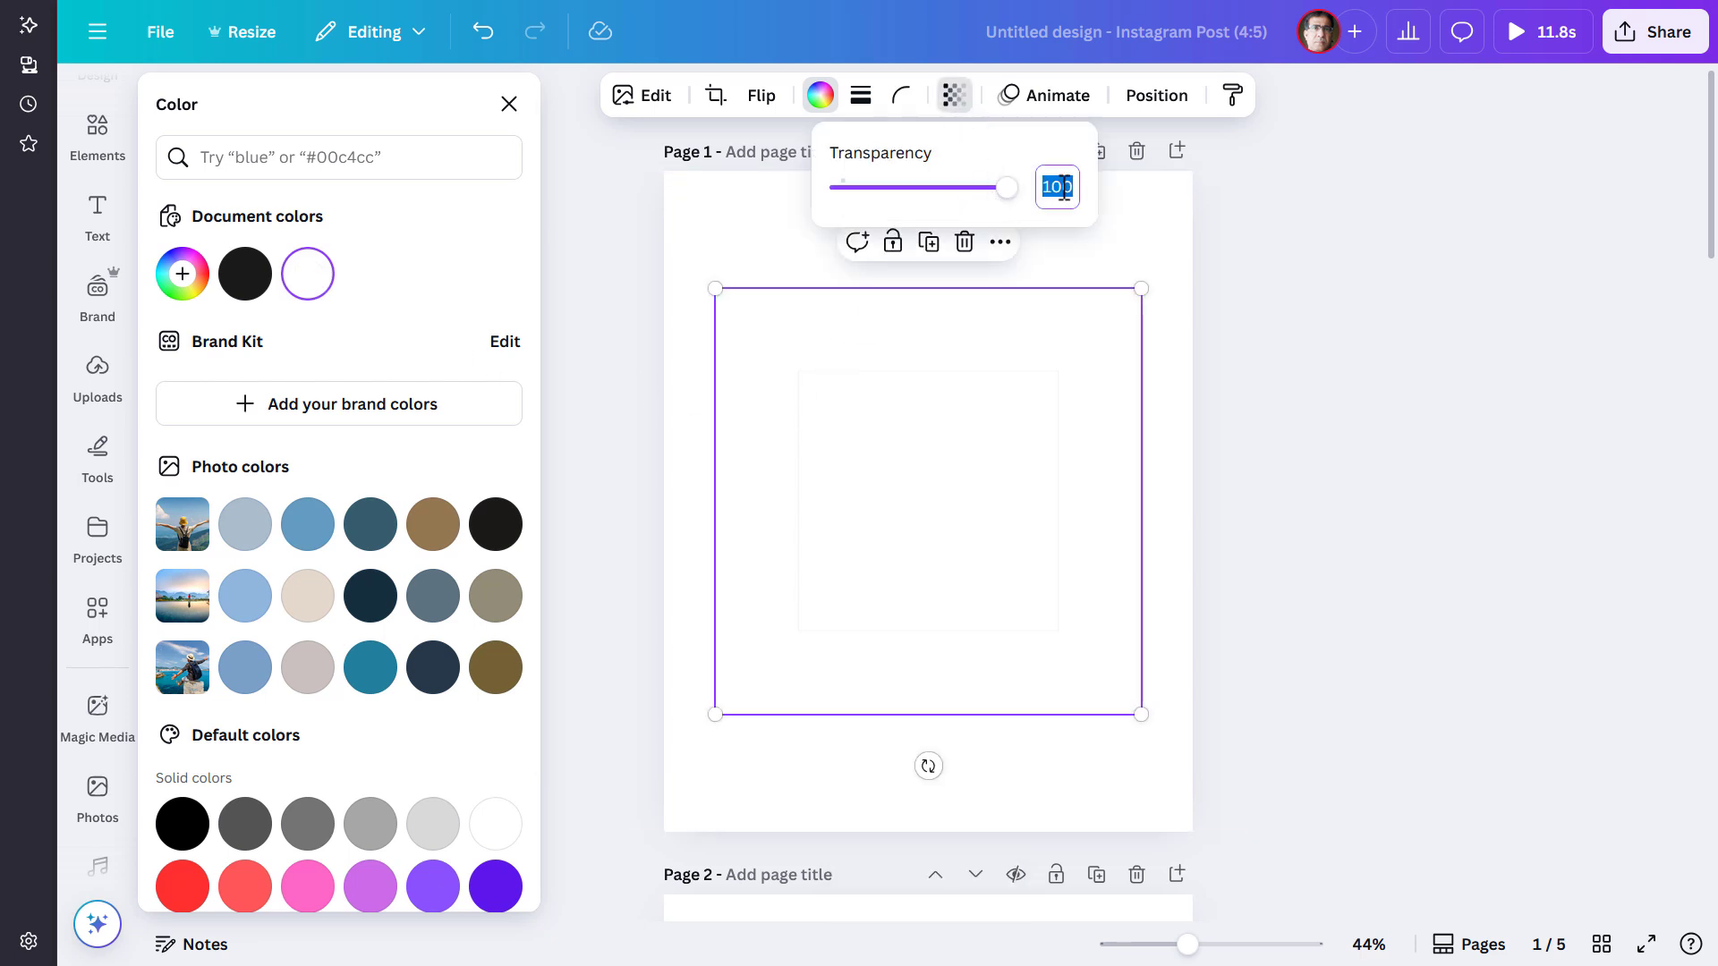
pyautogui.press('Return')
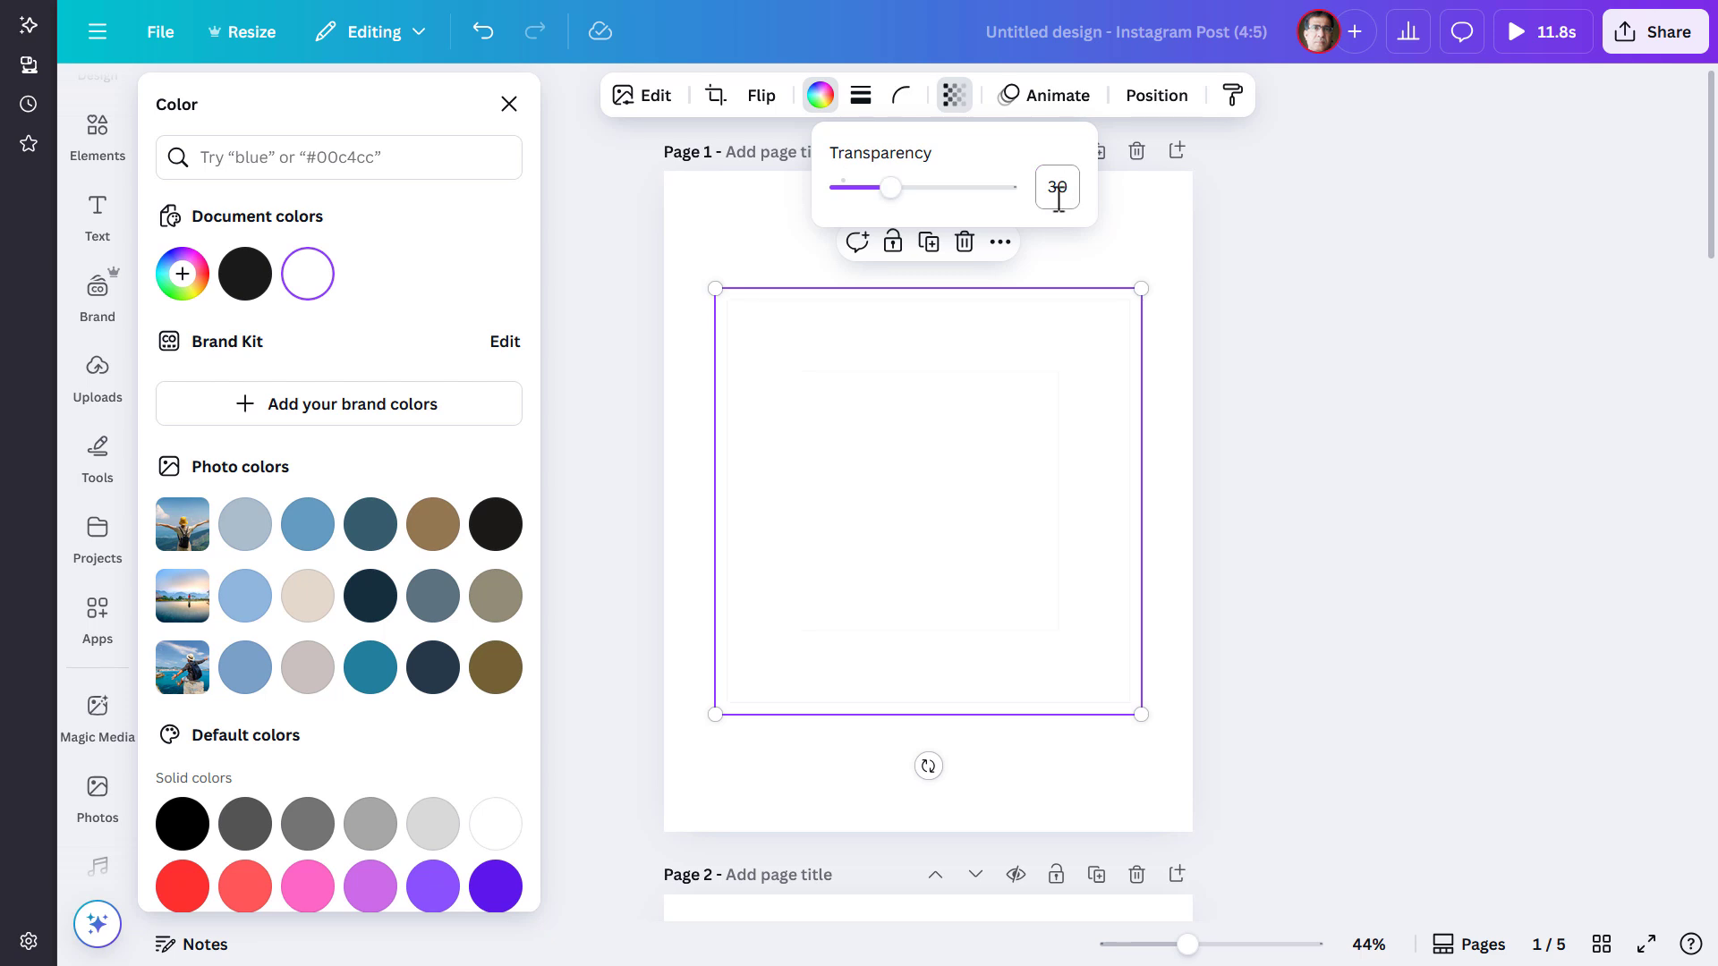
pyautogui.click(1308, 280)
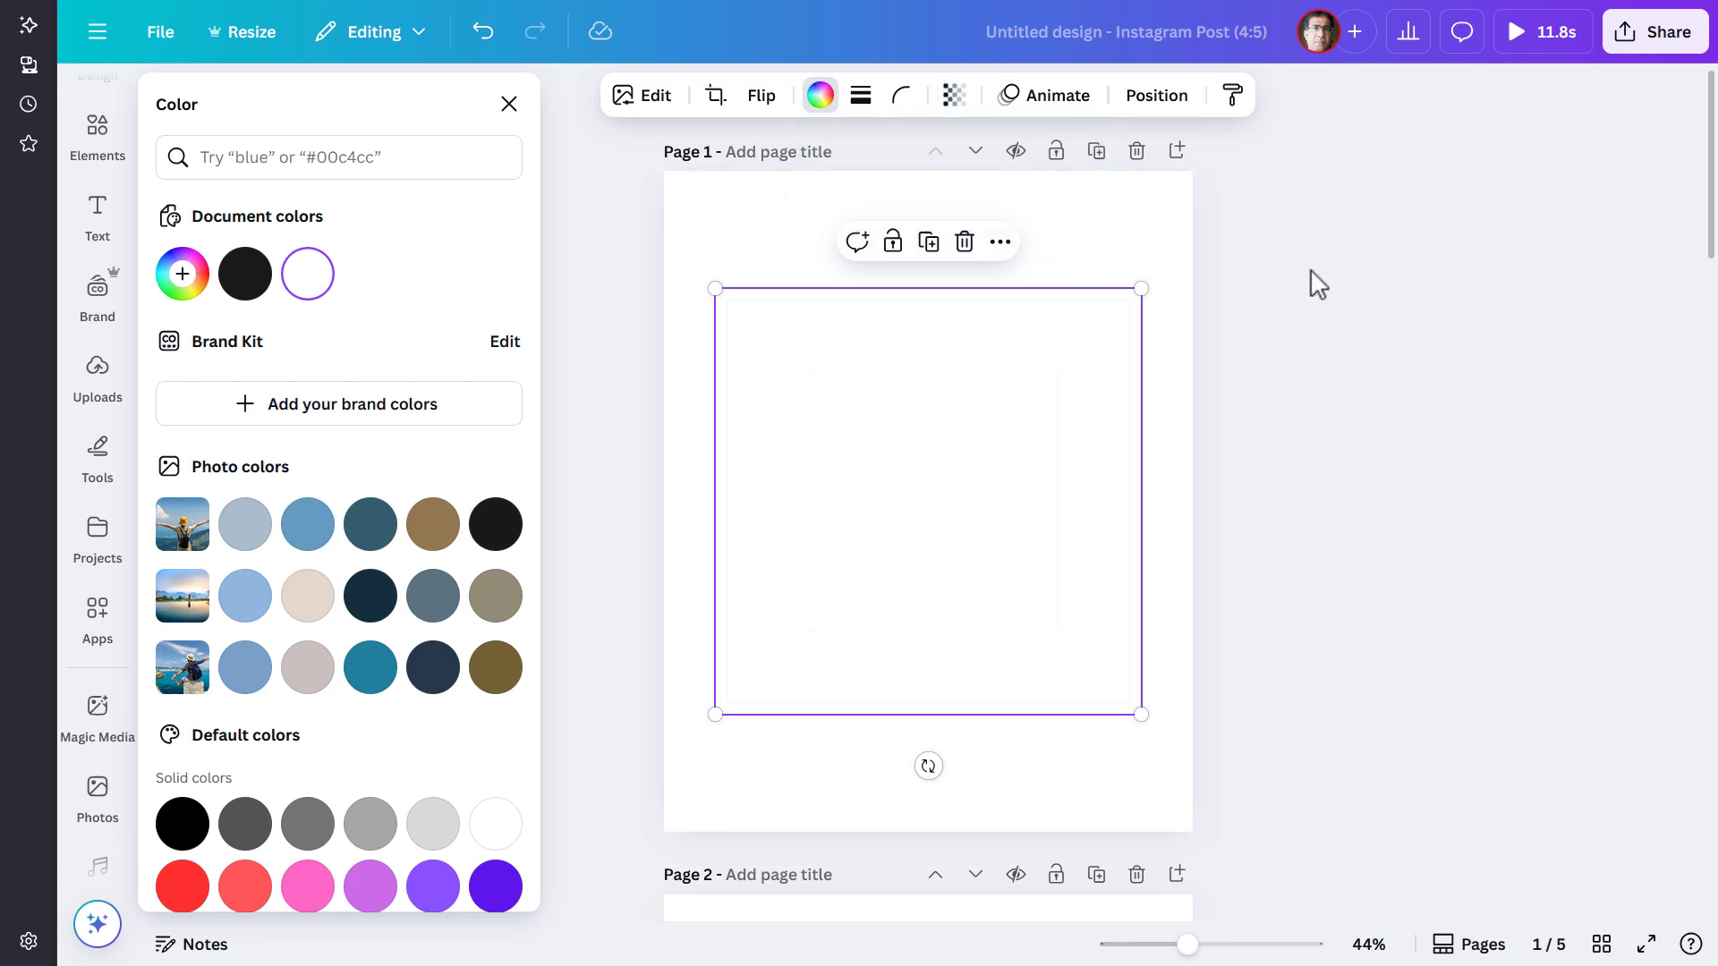
# Step: Copy both white square frames from page 1 and paste them over the photo on page 2
pyautogui.click(1152, 258)
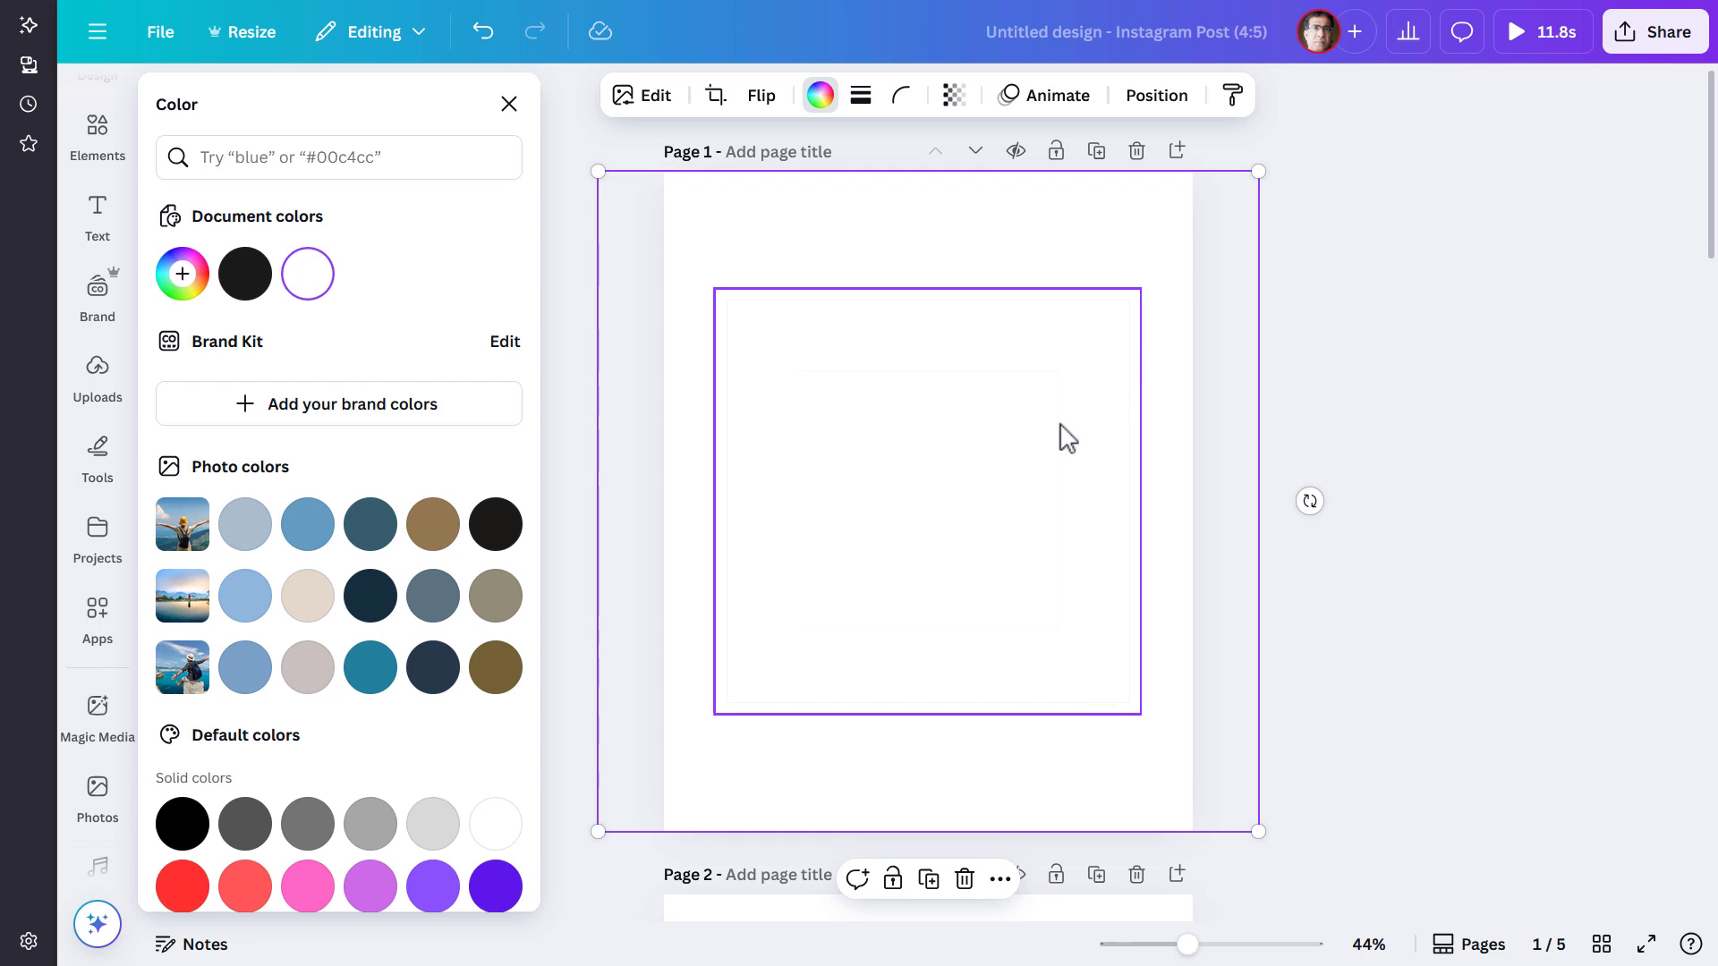
pyautogui.press('Escape')
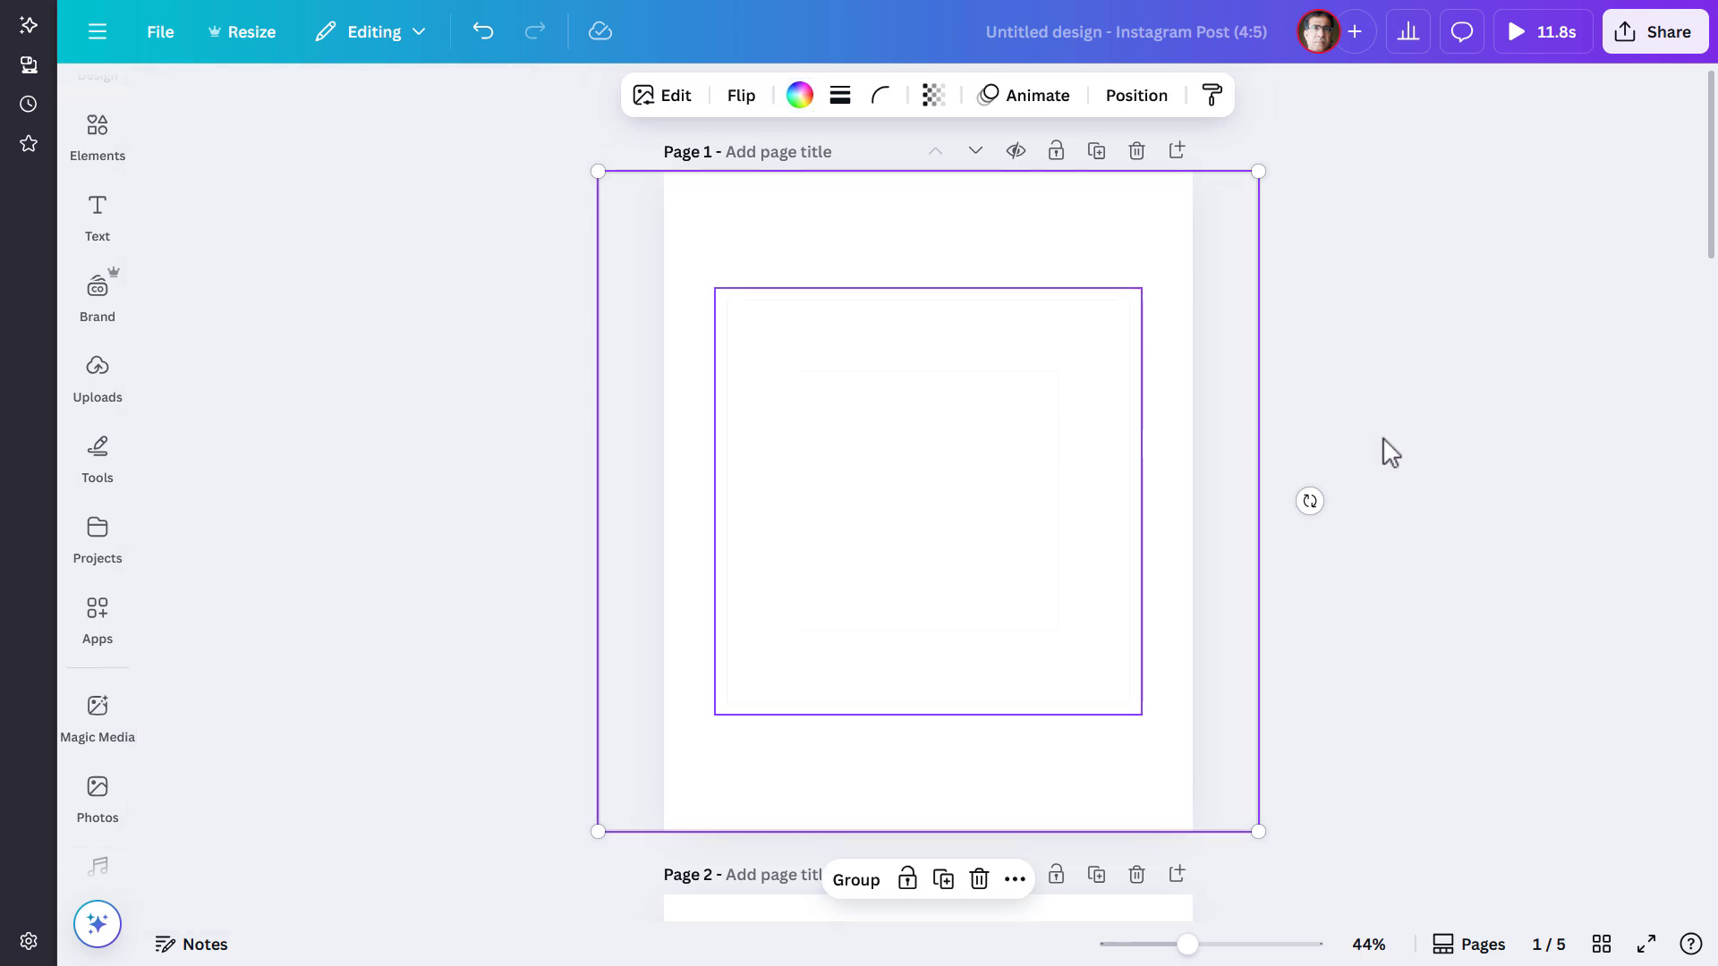
pyautogui.moveTo(1191, 944); pyautogui.dragTo(1161, 945)
pyautogui.scroll(-4, 1303, 615)
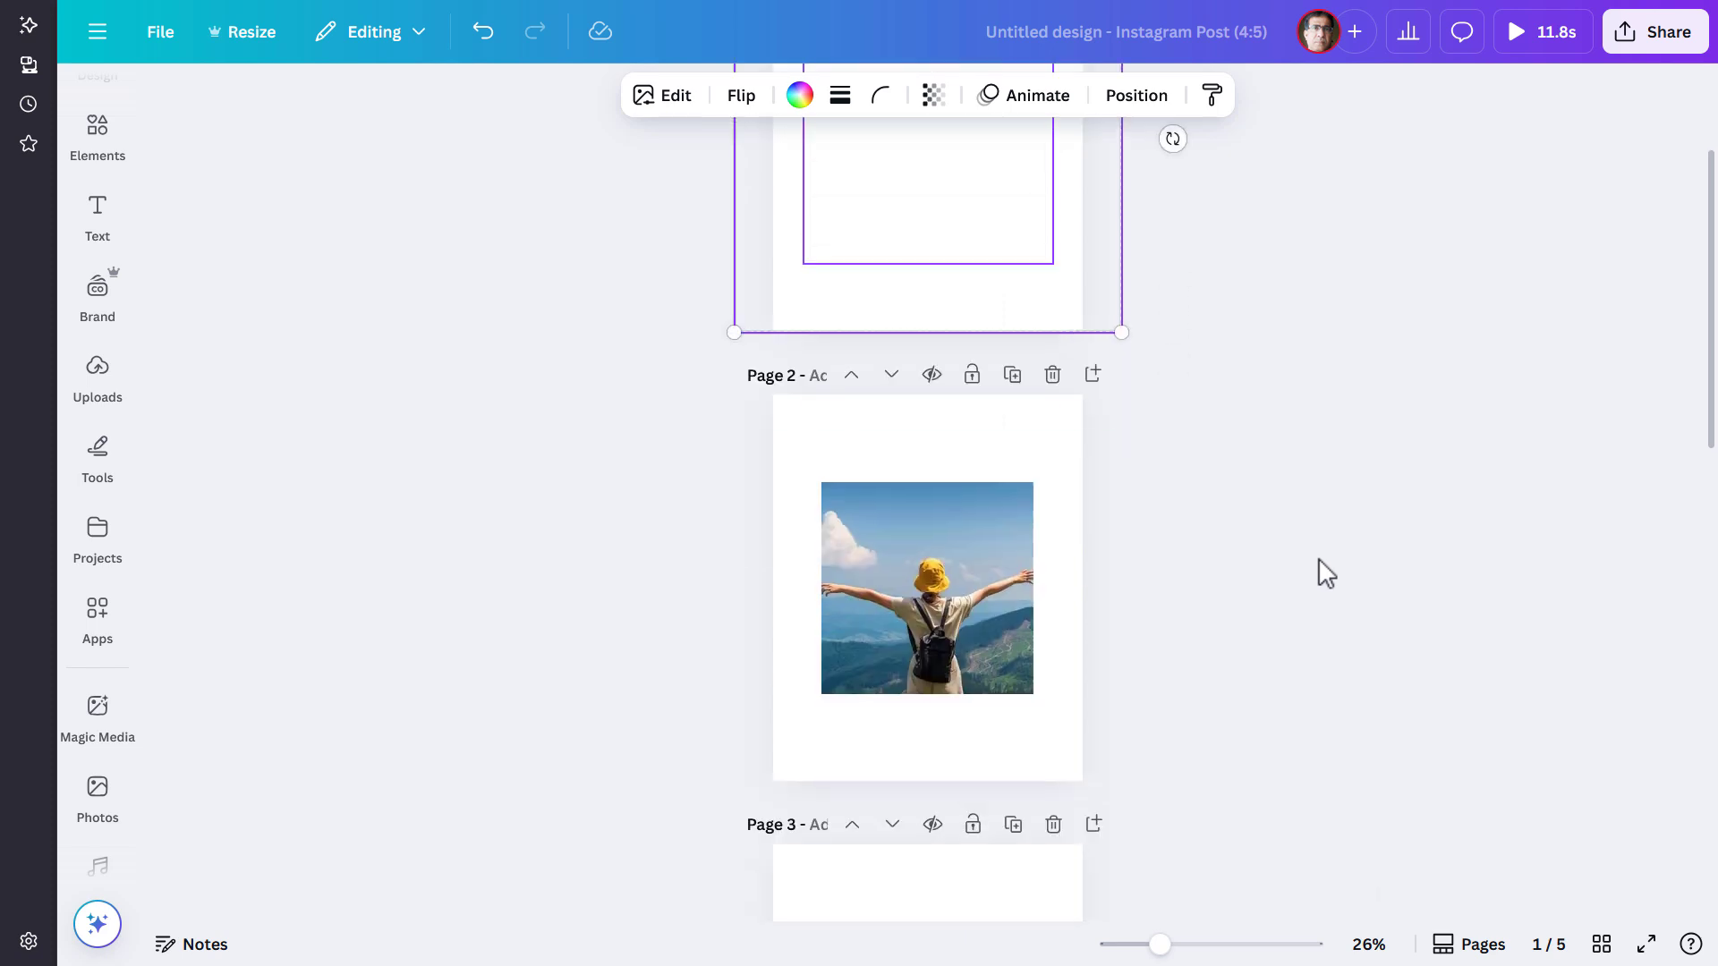
pyautogui.click(1286, 508)
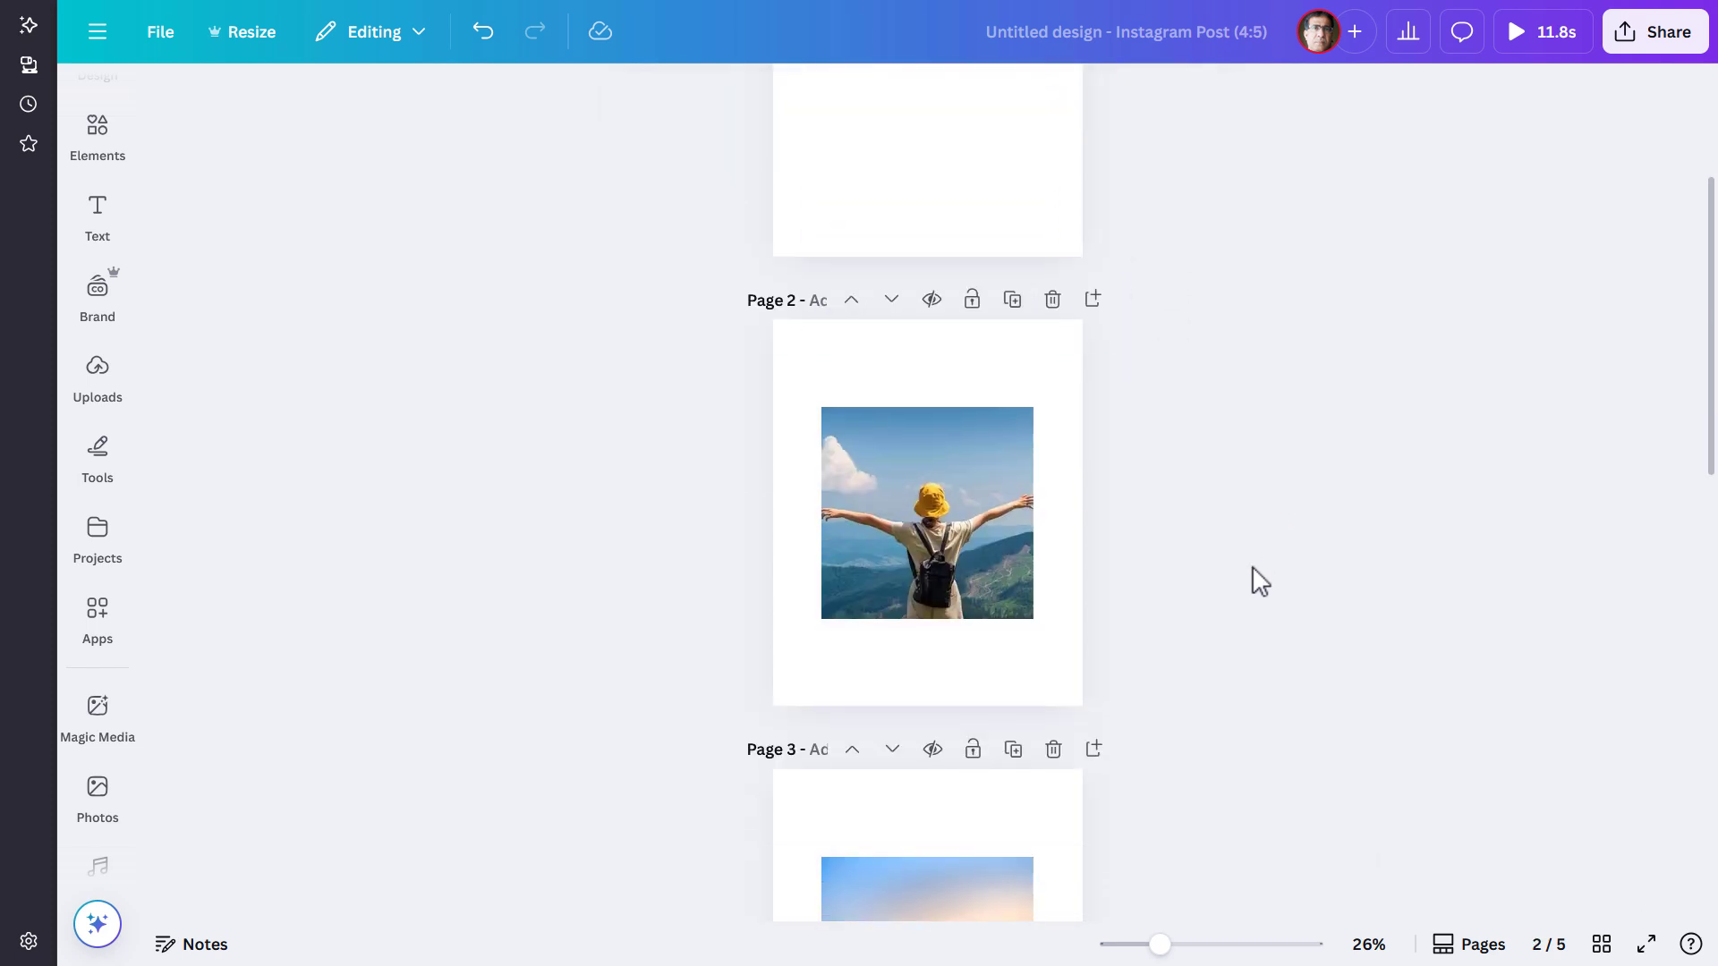
pyautogui.hotkey('ctrl', 'a')
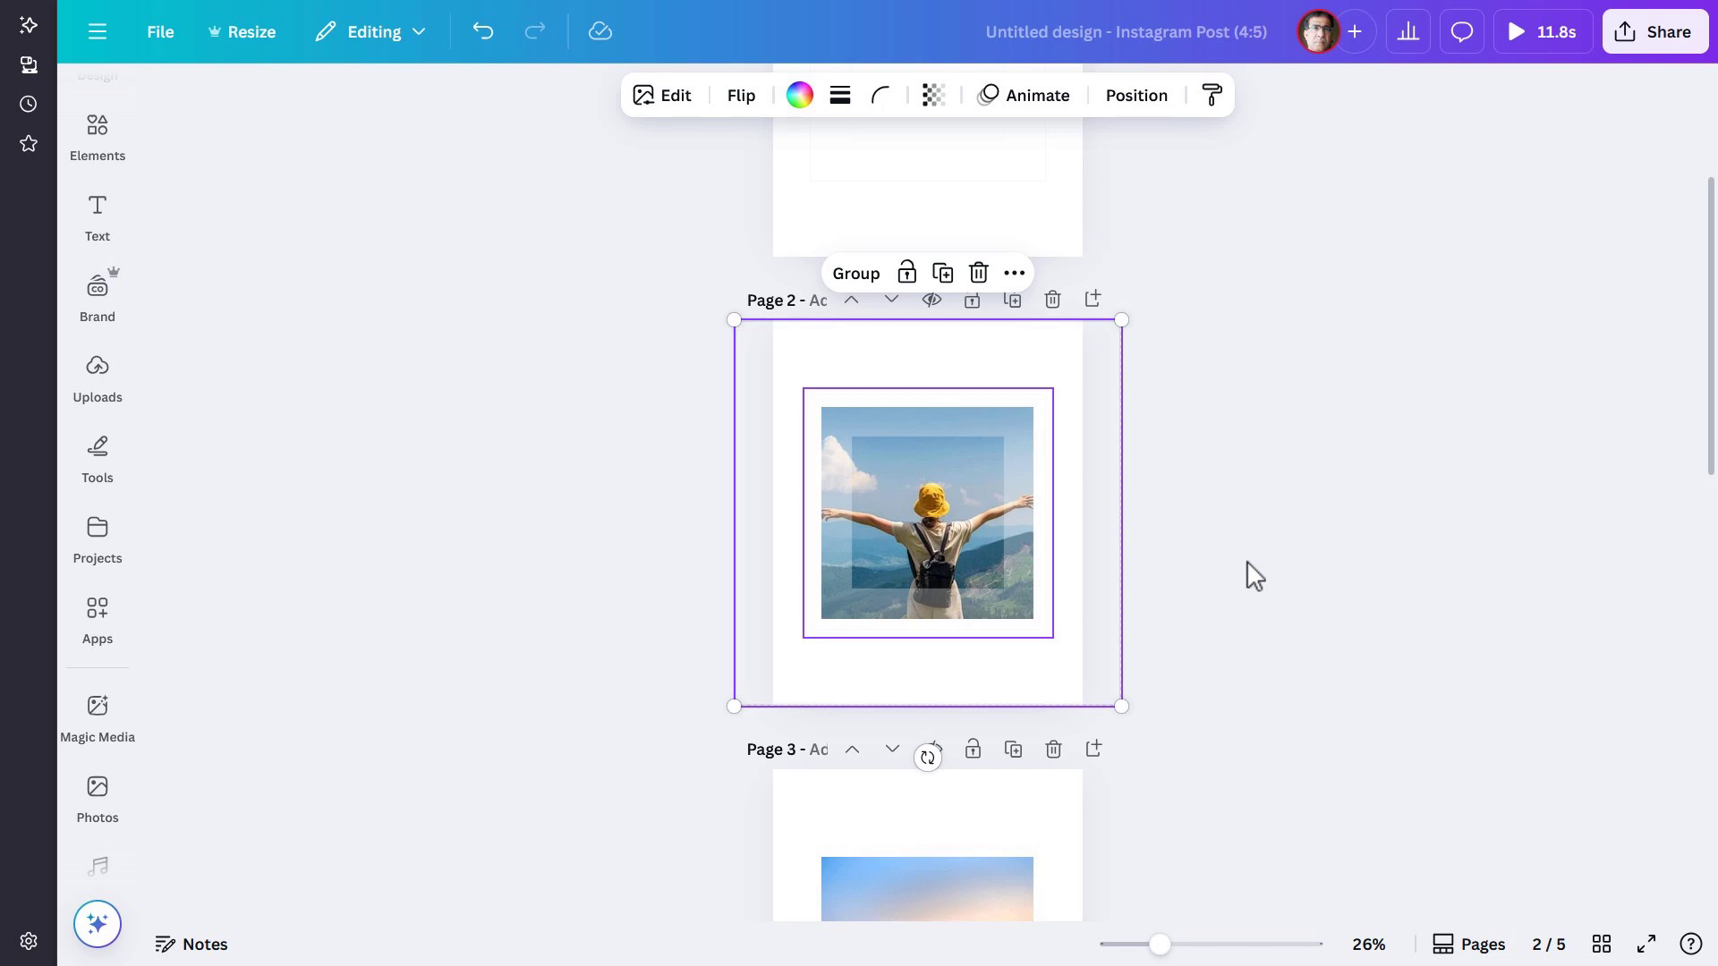
pyautogui.click(1247, 560)
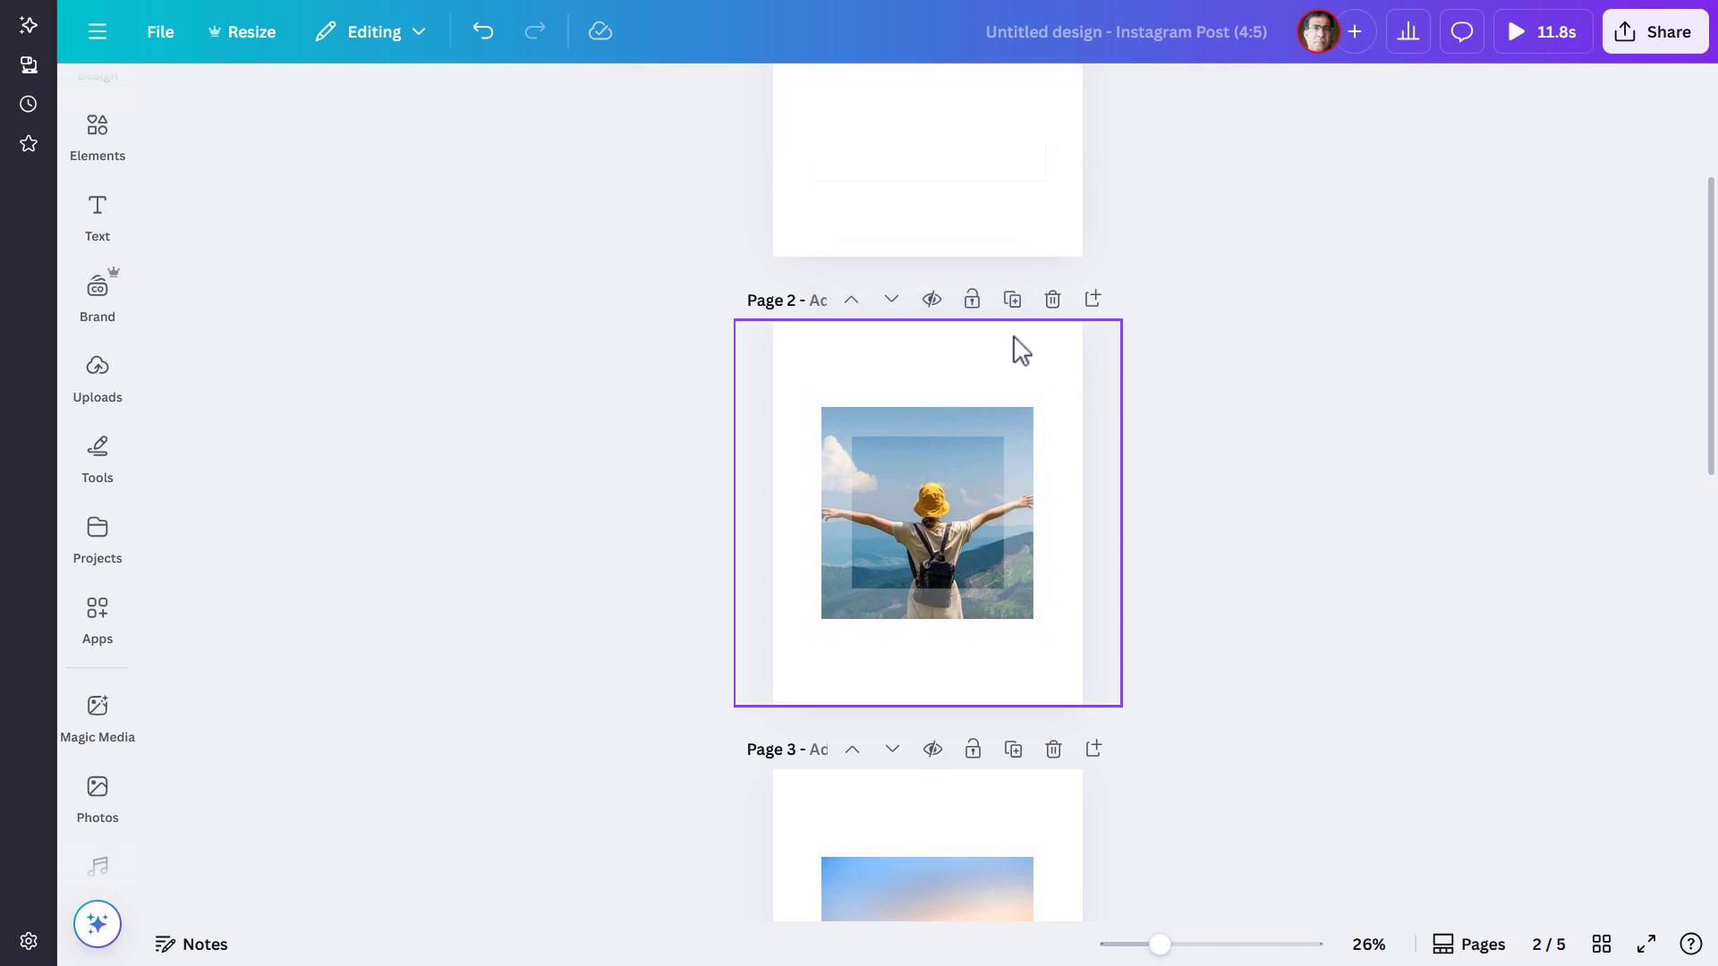
# Step: Add the text "SUMMER TRAVEL" to page 2 and place it above the photo
pyautogui.click(976, 354)
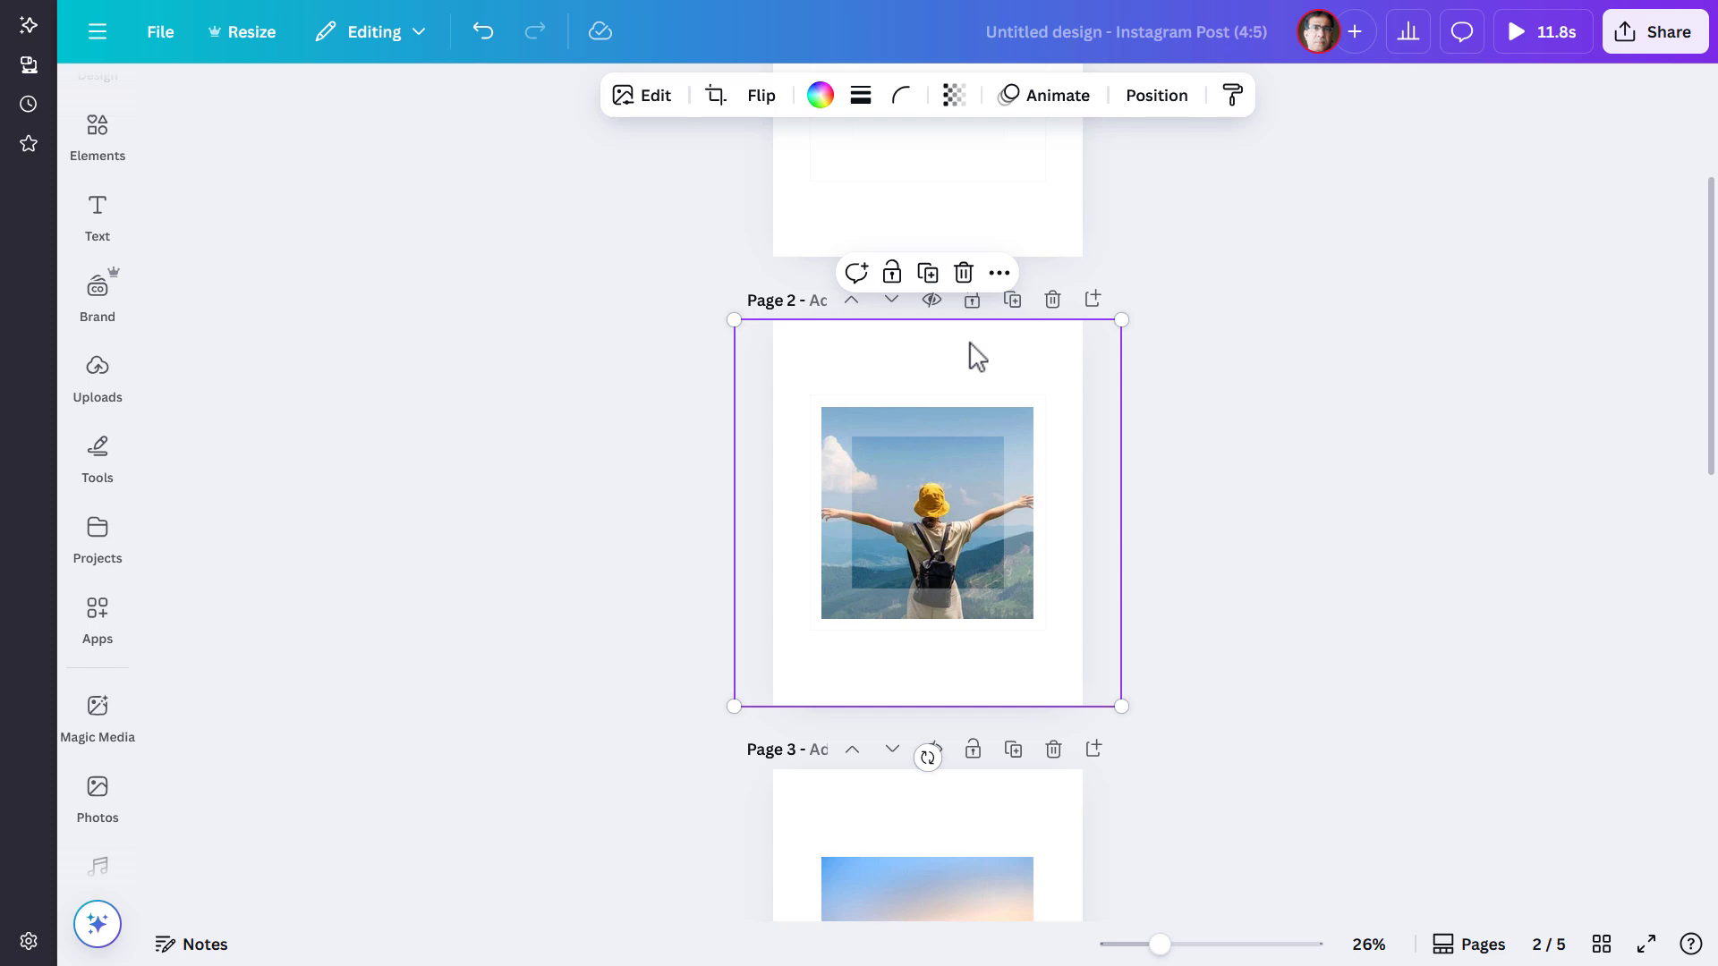
pyautogui.write('tSUMMER TRAVEL')
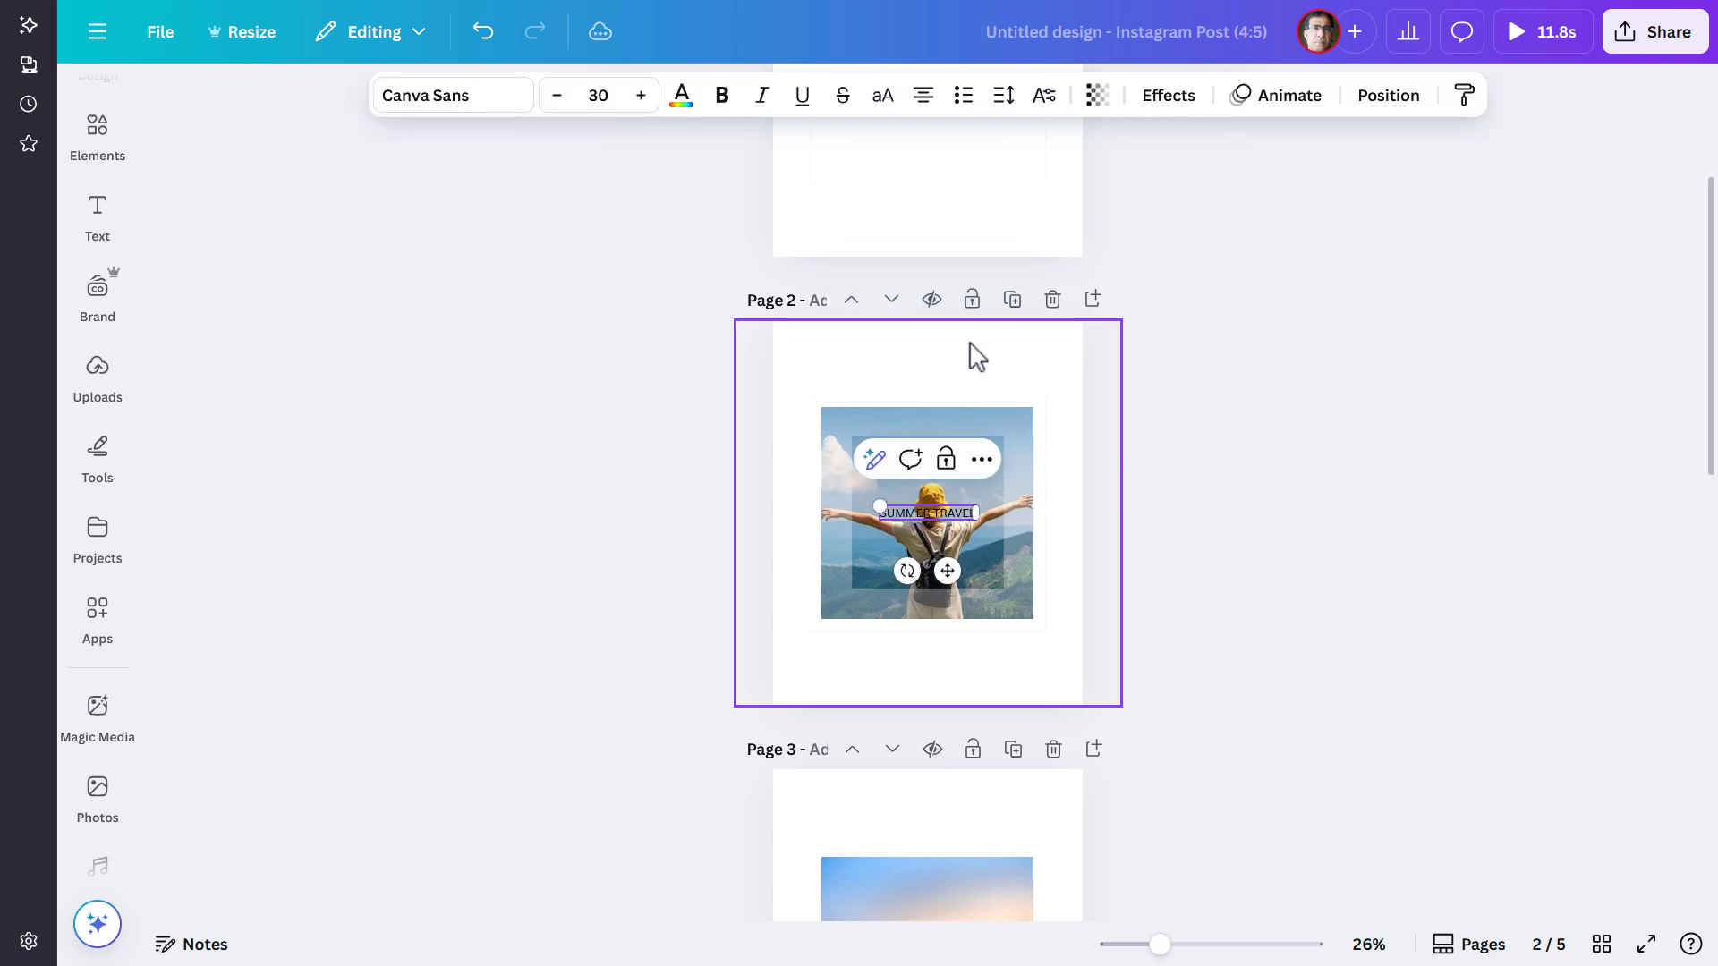
pyautogui.click(1170, 355)
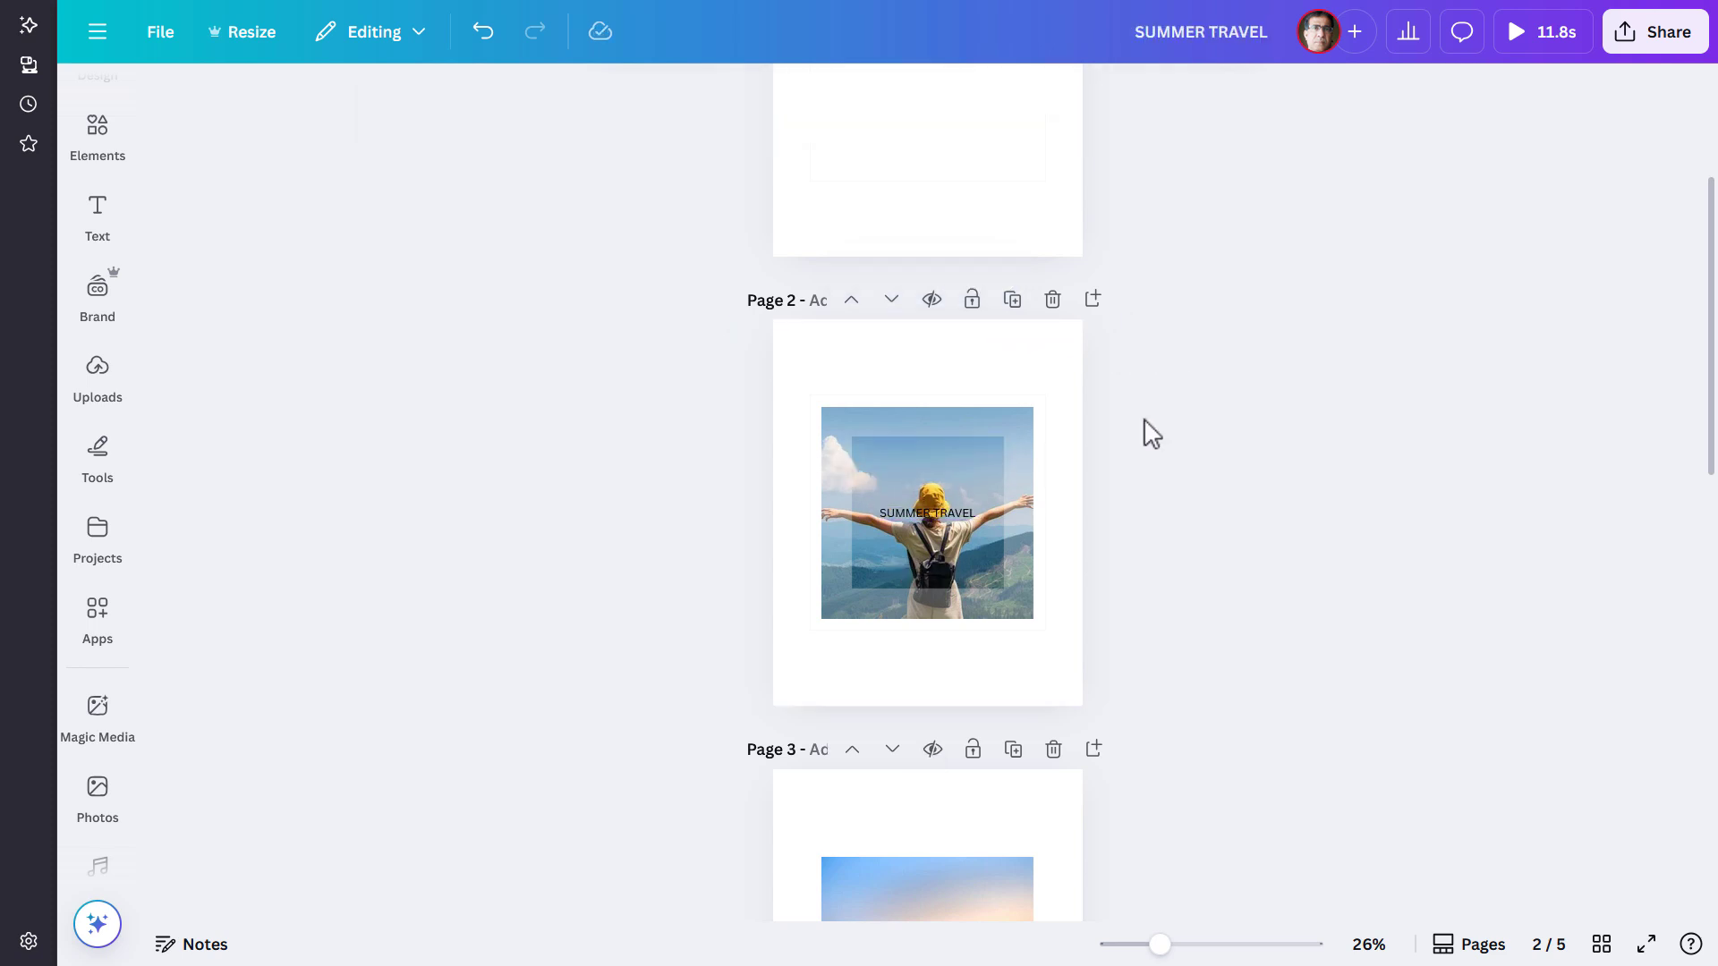
pyautogui.moveTo(954, 513); pyautogui.dragTo(886, 381)
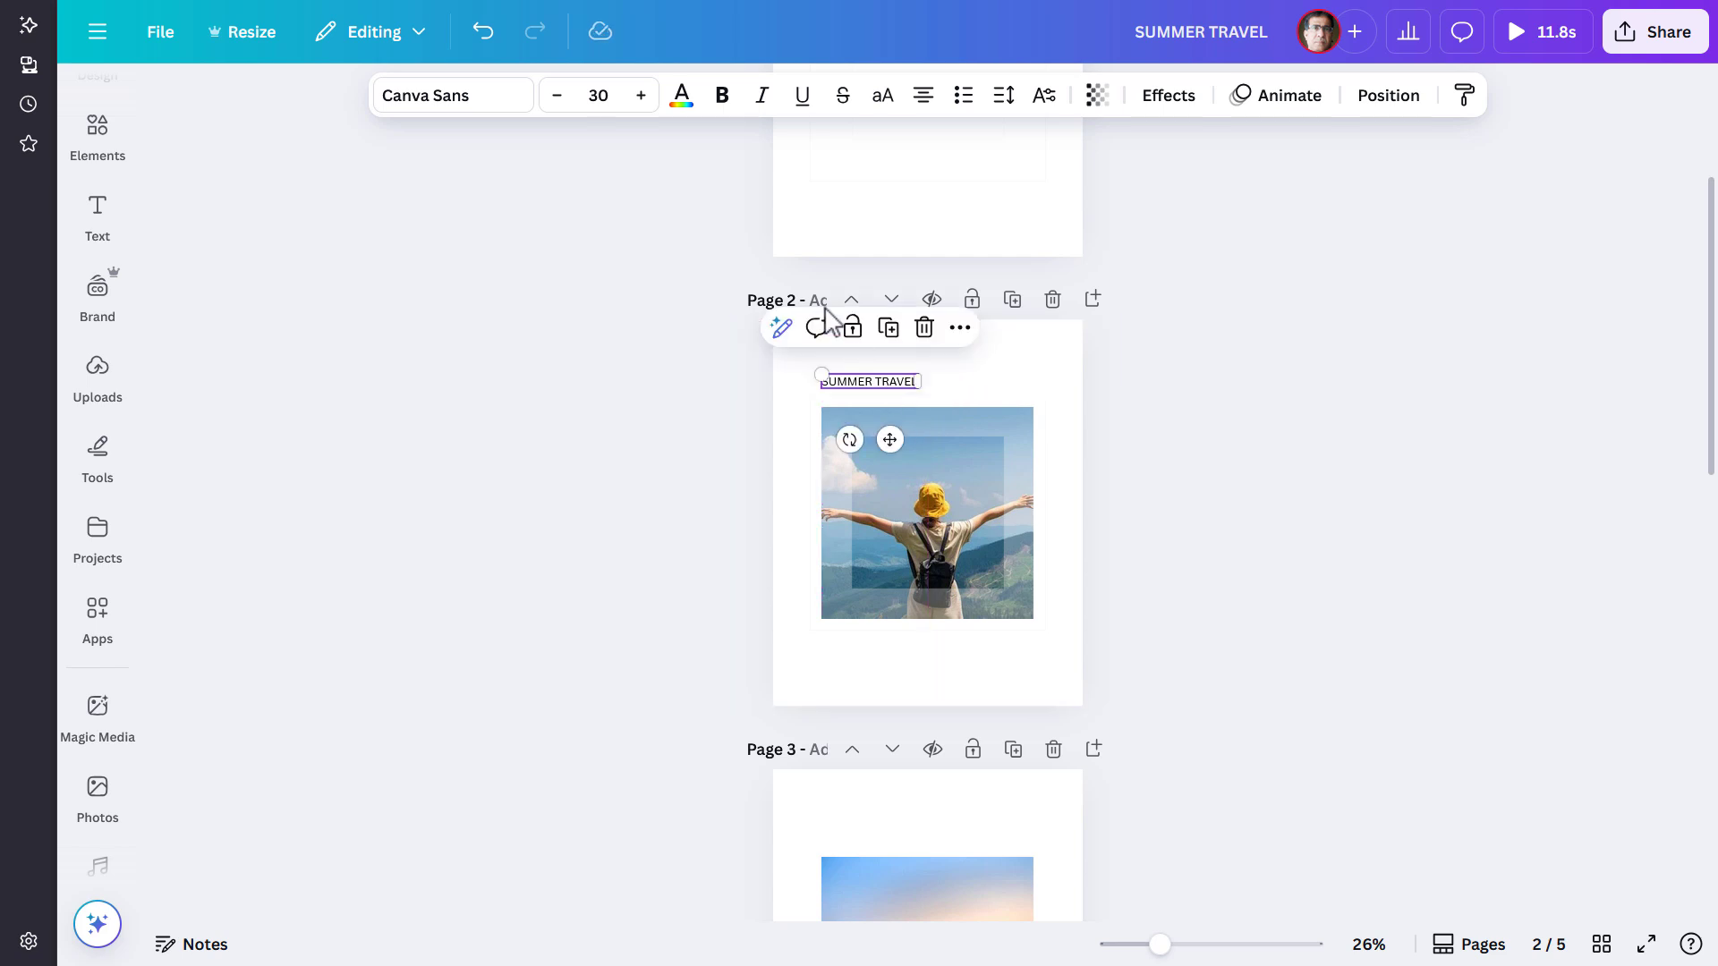
# Step: Set the "SUMMER TRAVEL" heading in the Code font at size 72
pyautogui.click(492, 105)
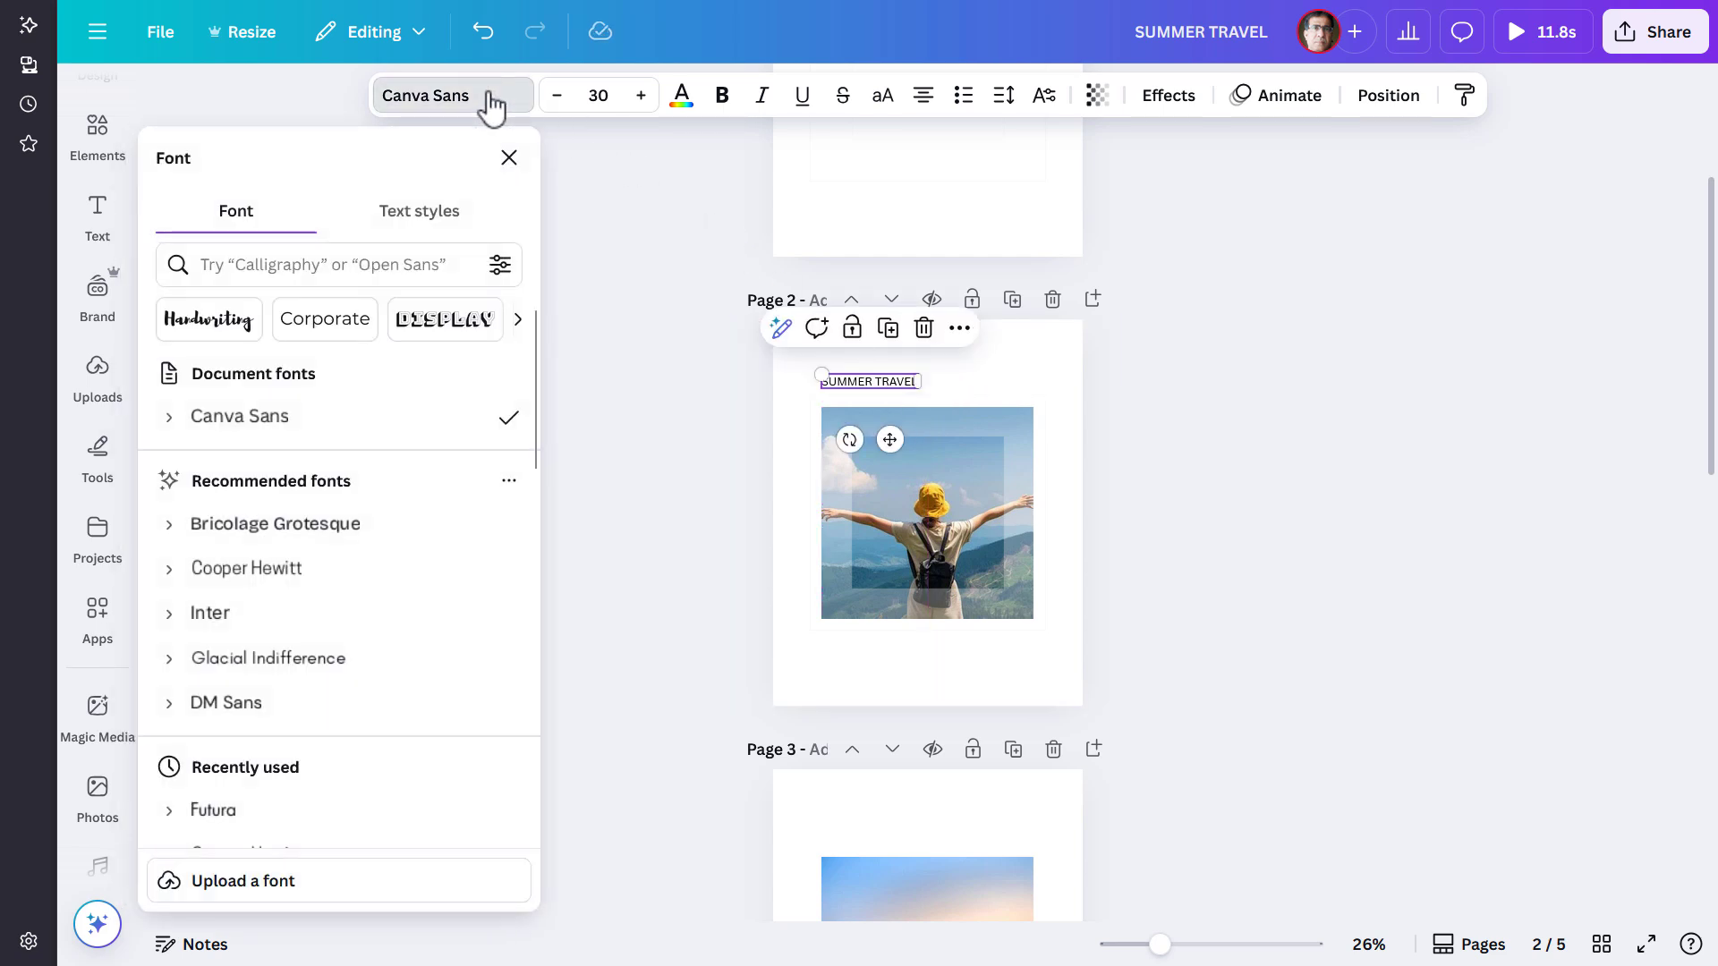
pyautogui.click(402, 264)
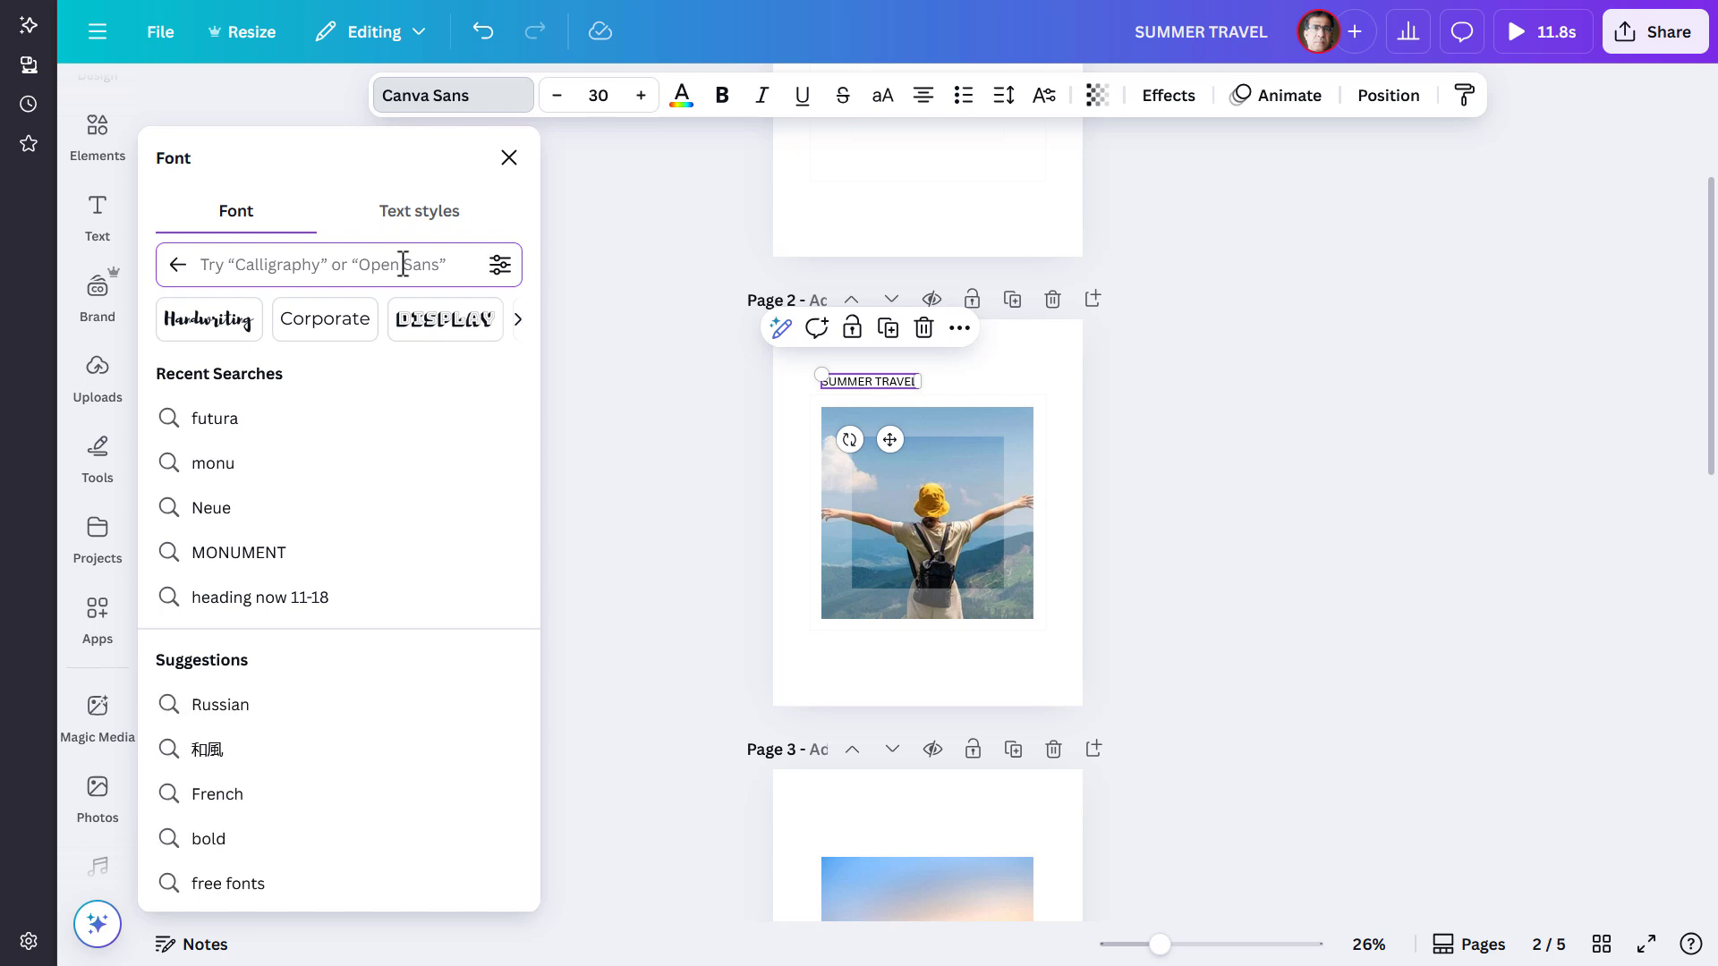
pyautogui.write('coDE')
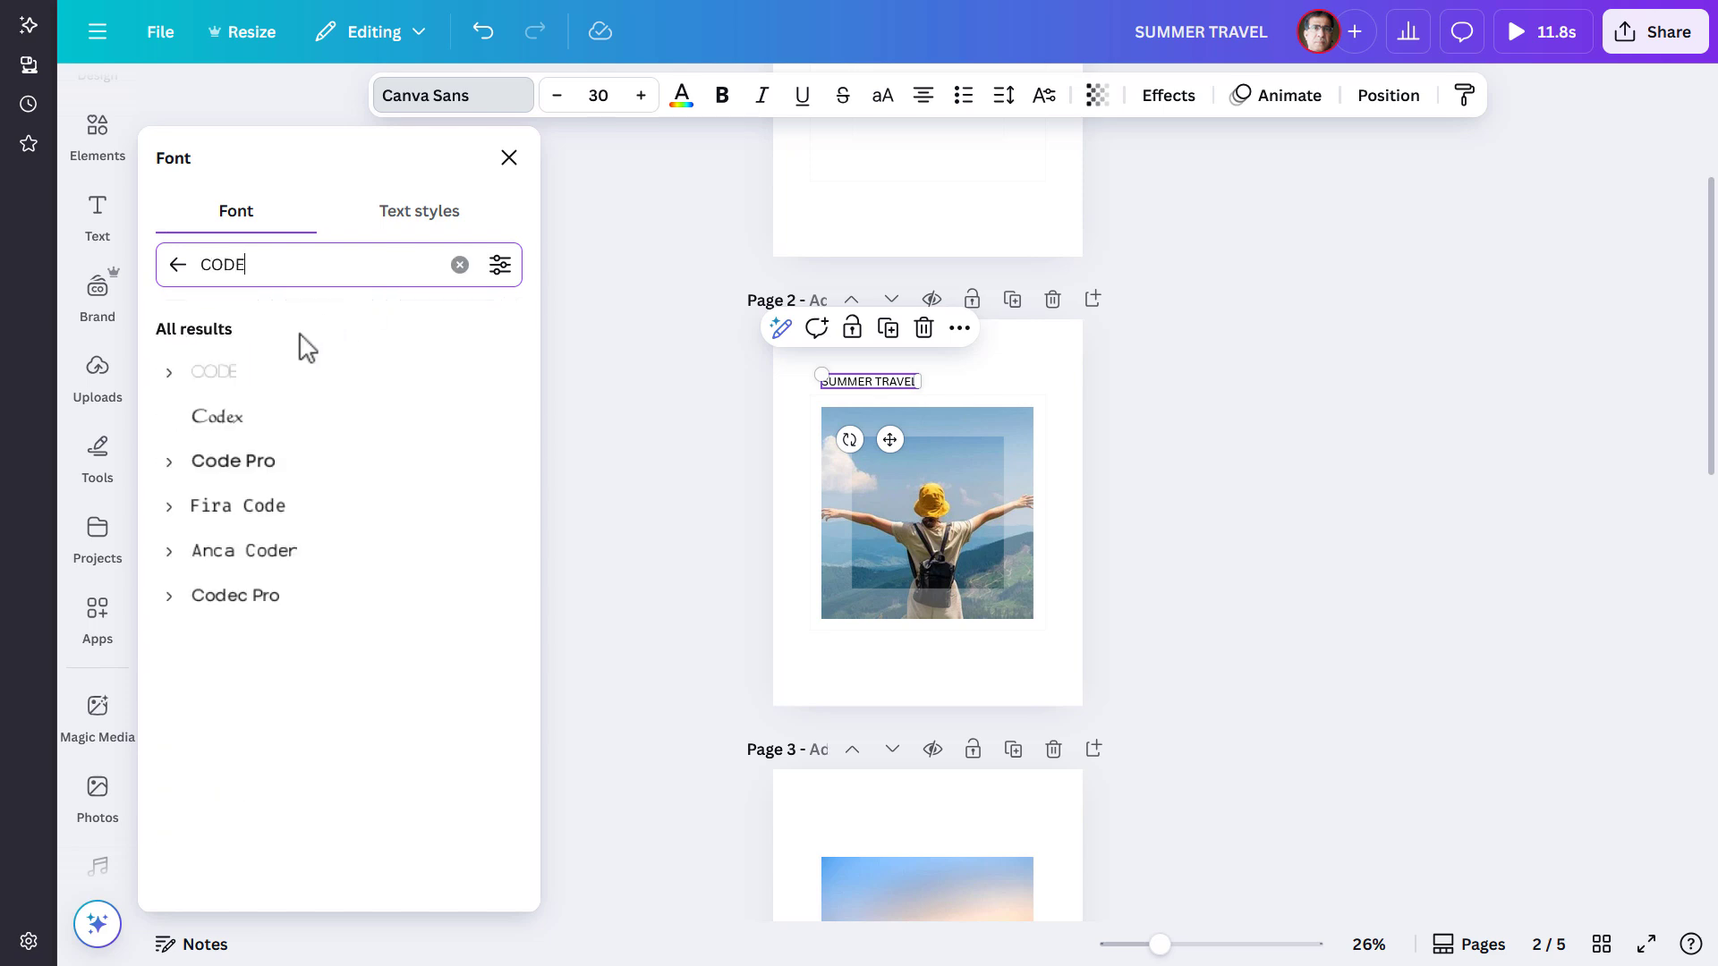
pyautogui.click(253, 383)
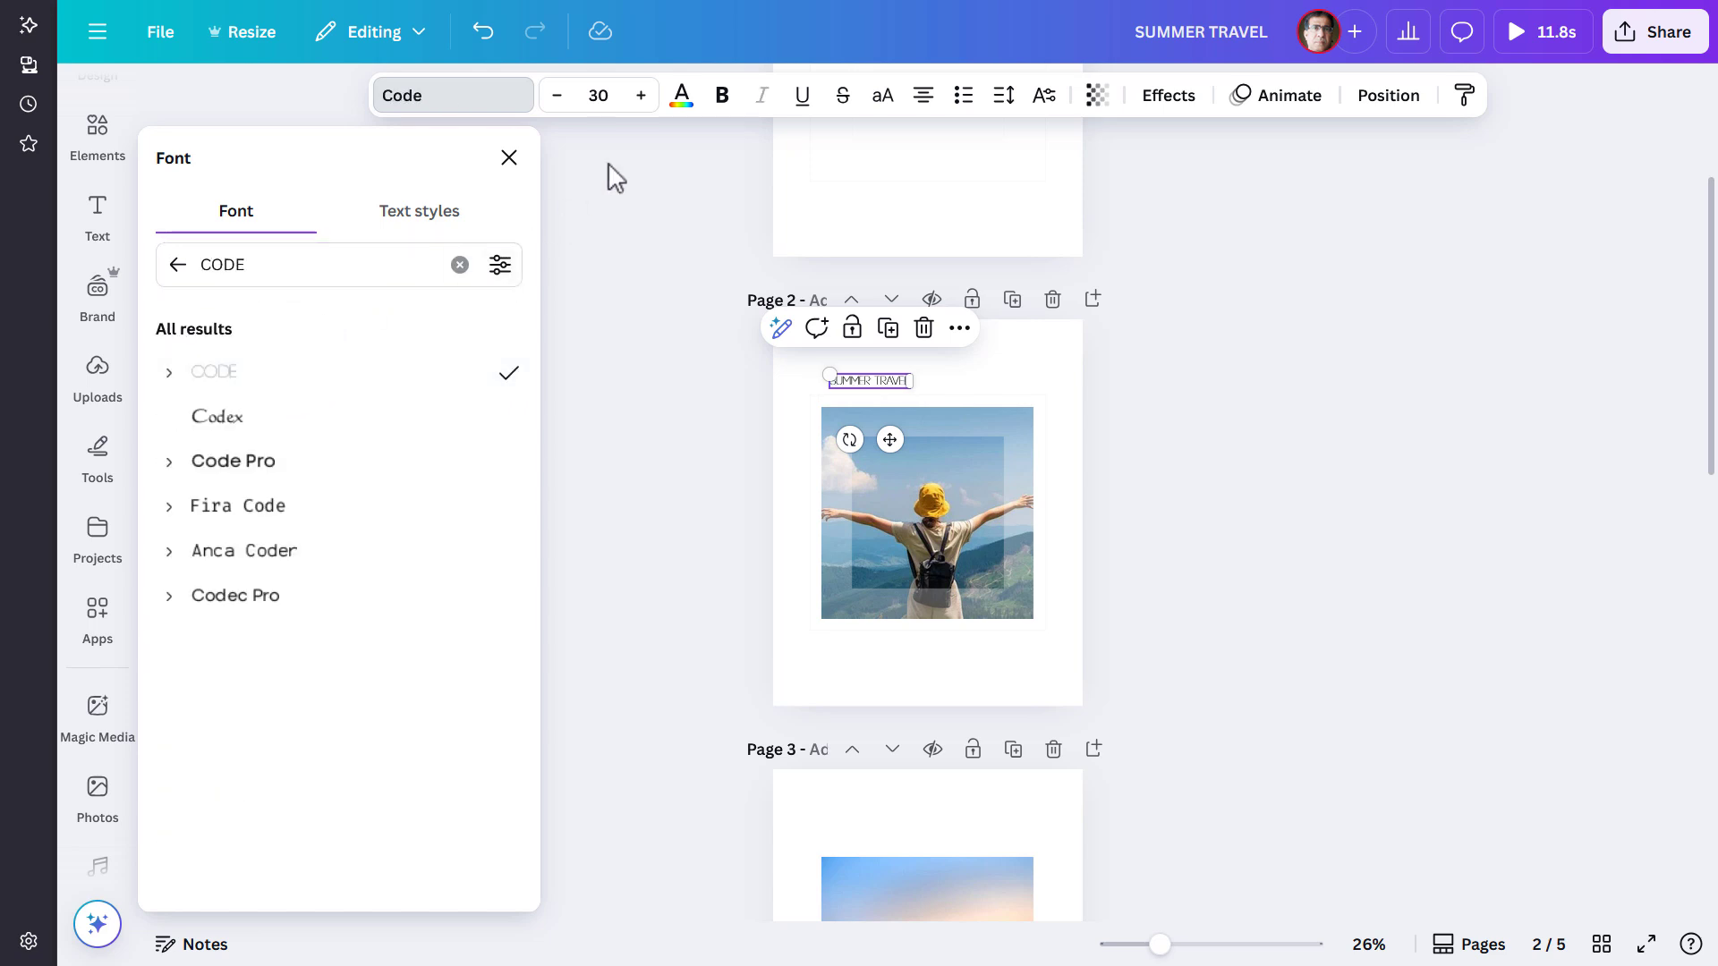
pyautogui.click(637, 97)
pyautogui.click(622, 95)
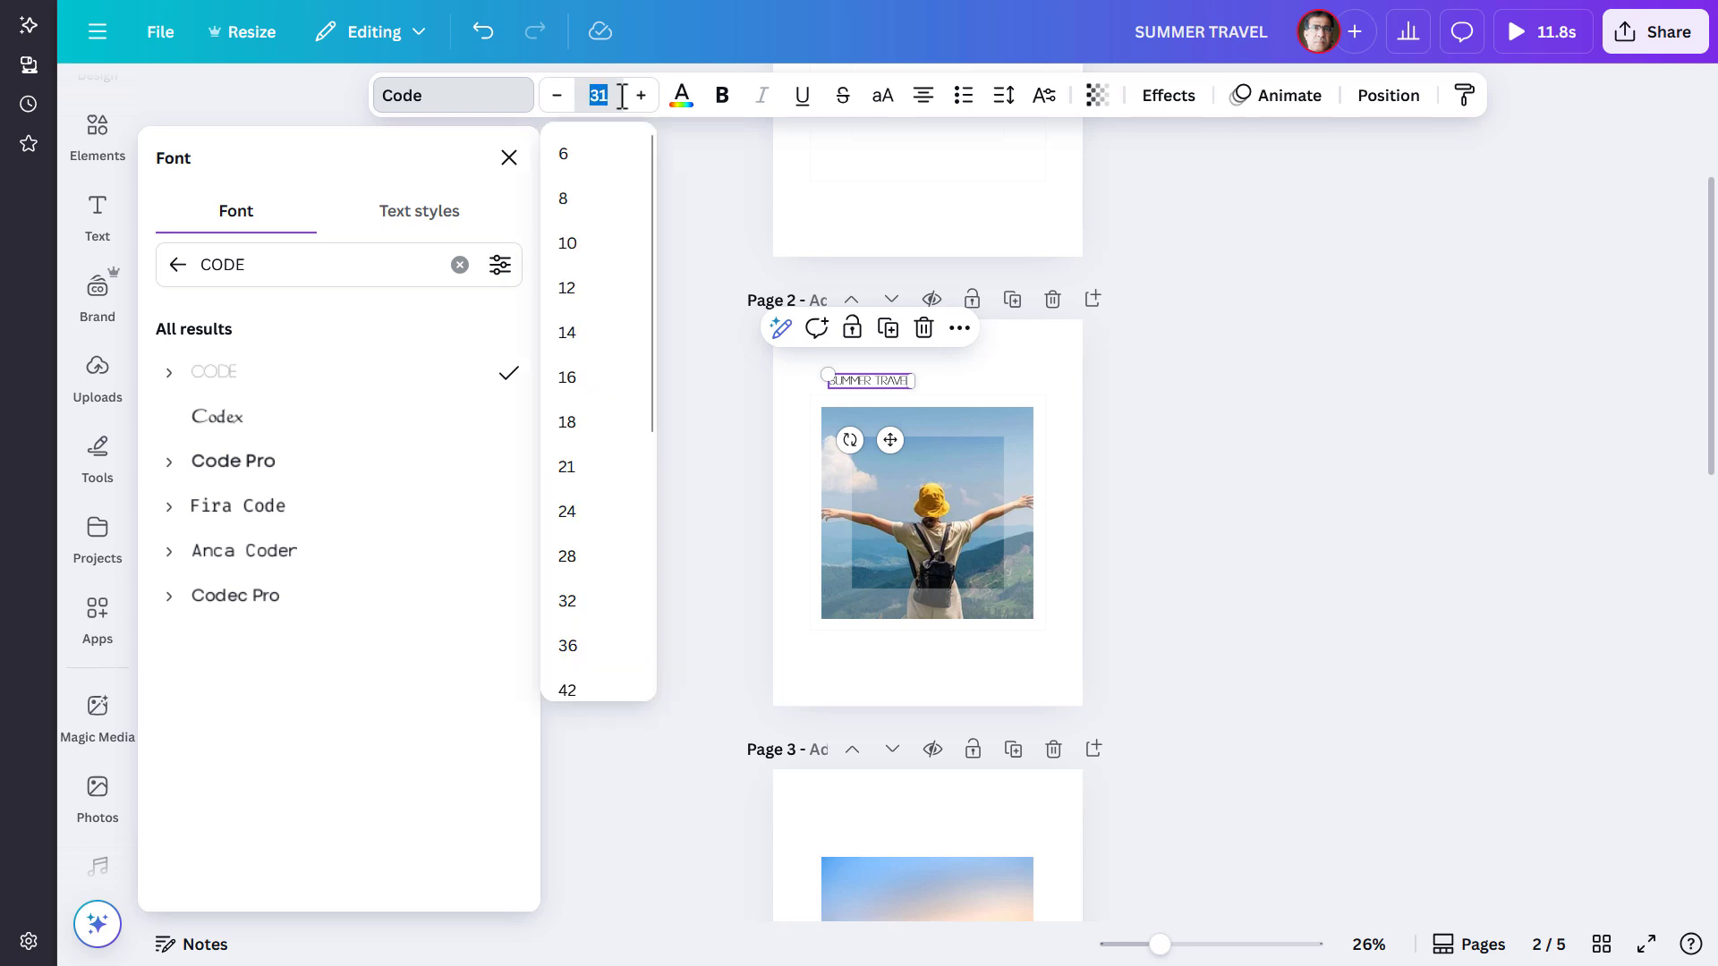
pyautogui.moveTo(653, 374); pyautogui.dragTo(637, 541)
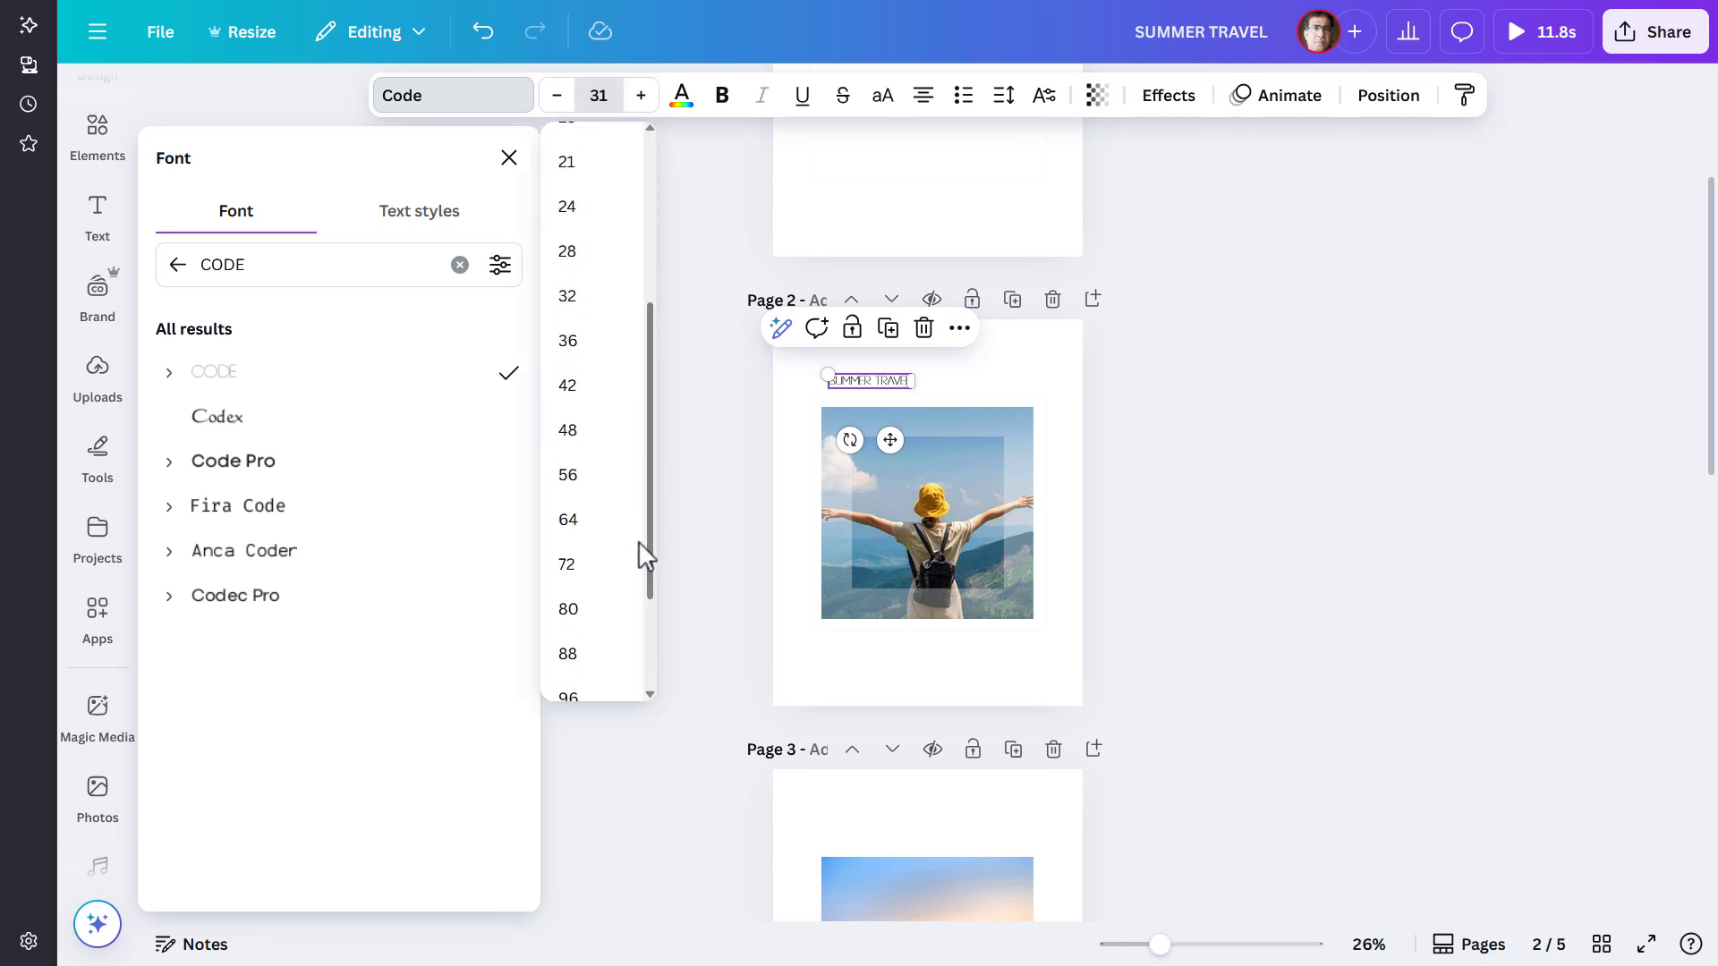
pyautogui.click(609, 569)
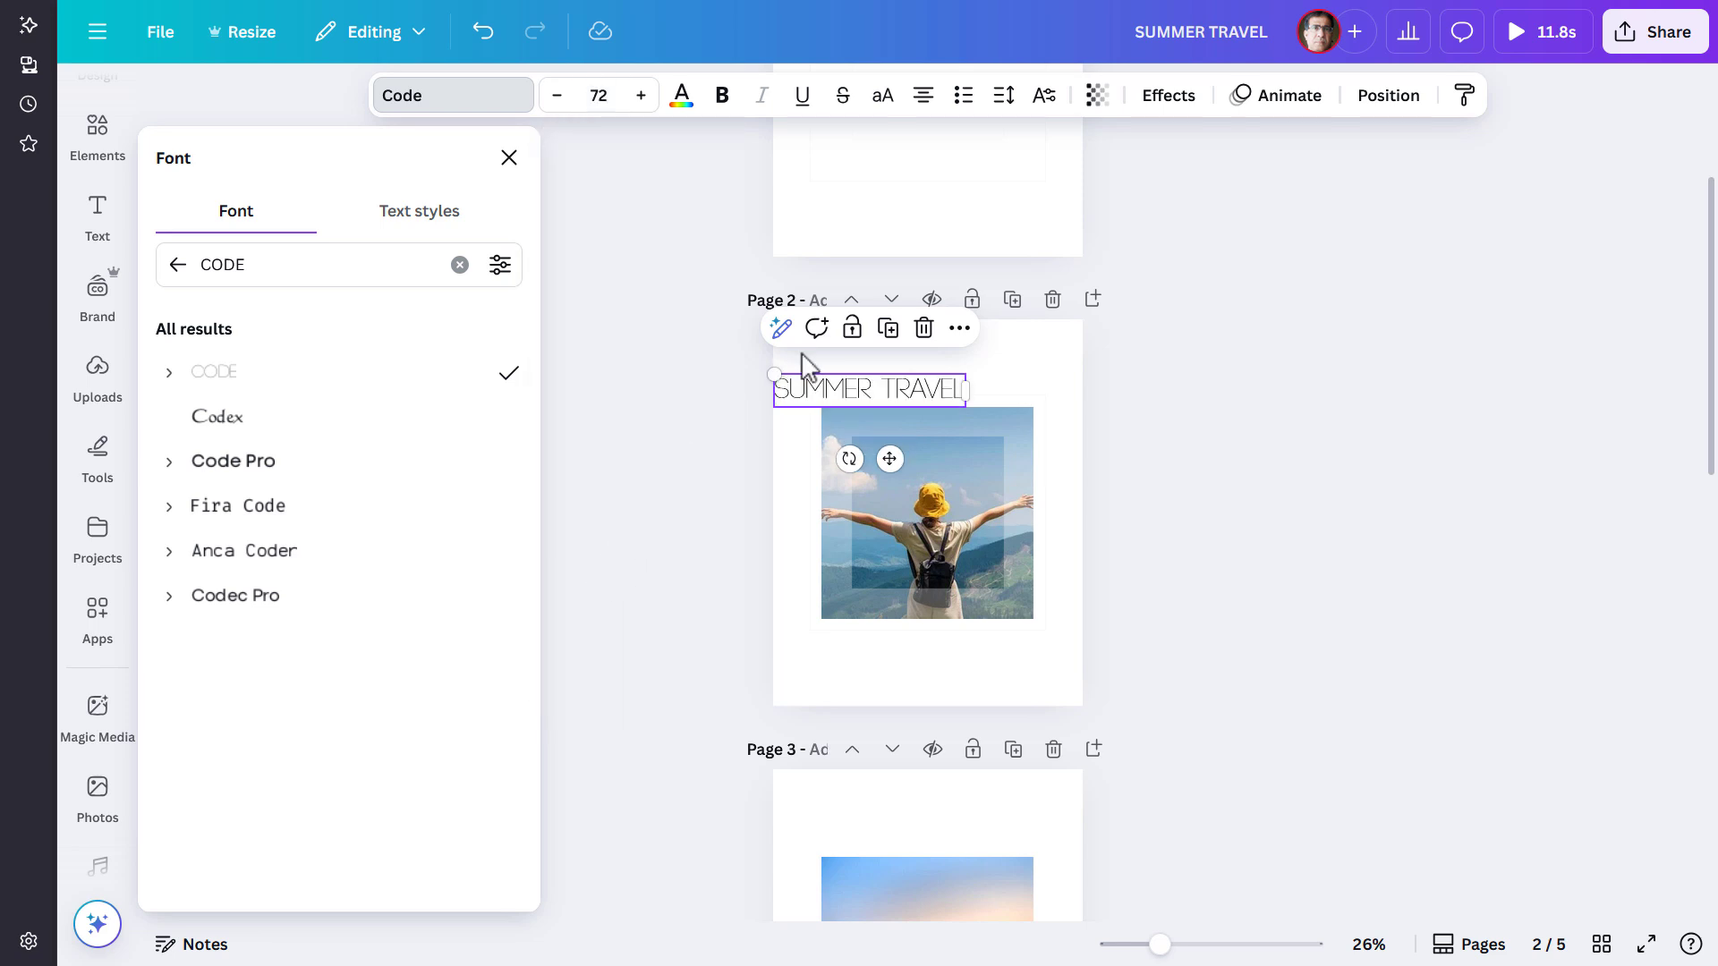
# Step: Set the heading's letter spacing to -40 and align its left edge with the photo's left edge
pyautogui.click(1004, 95)
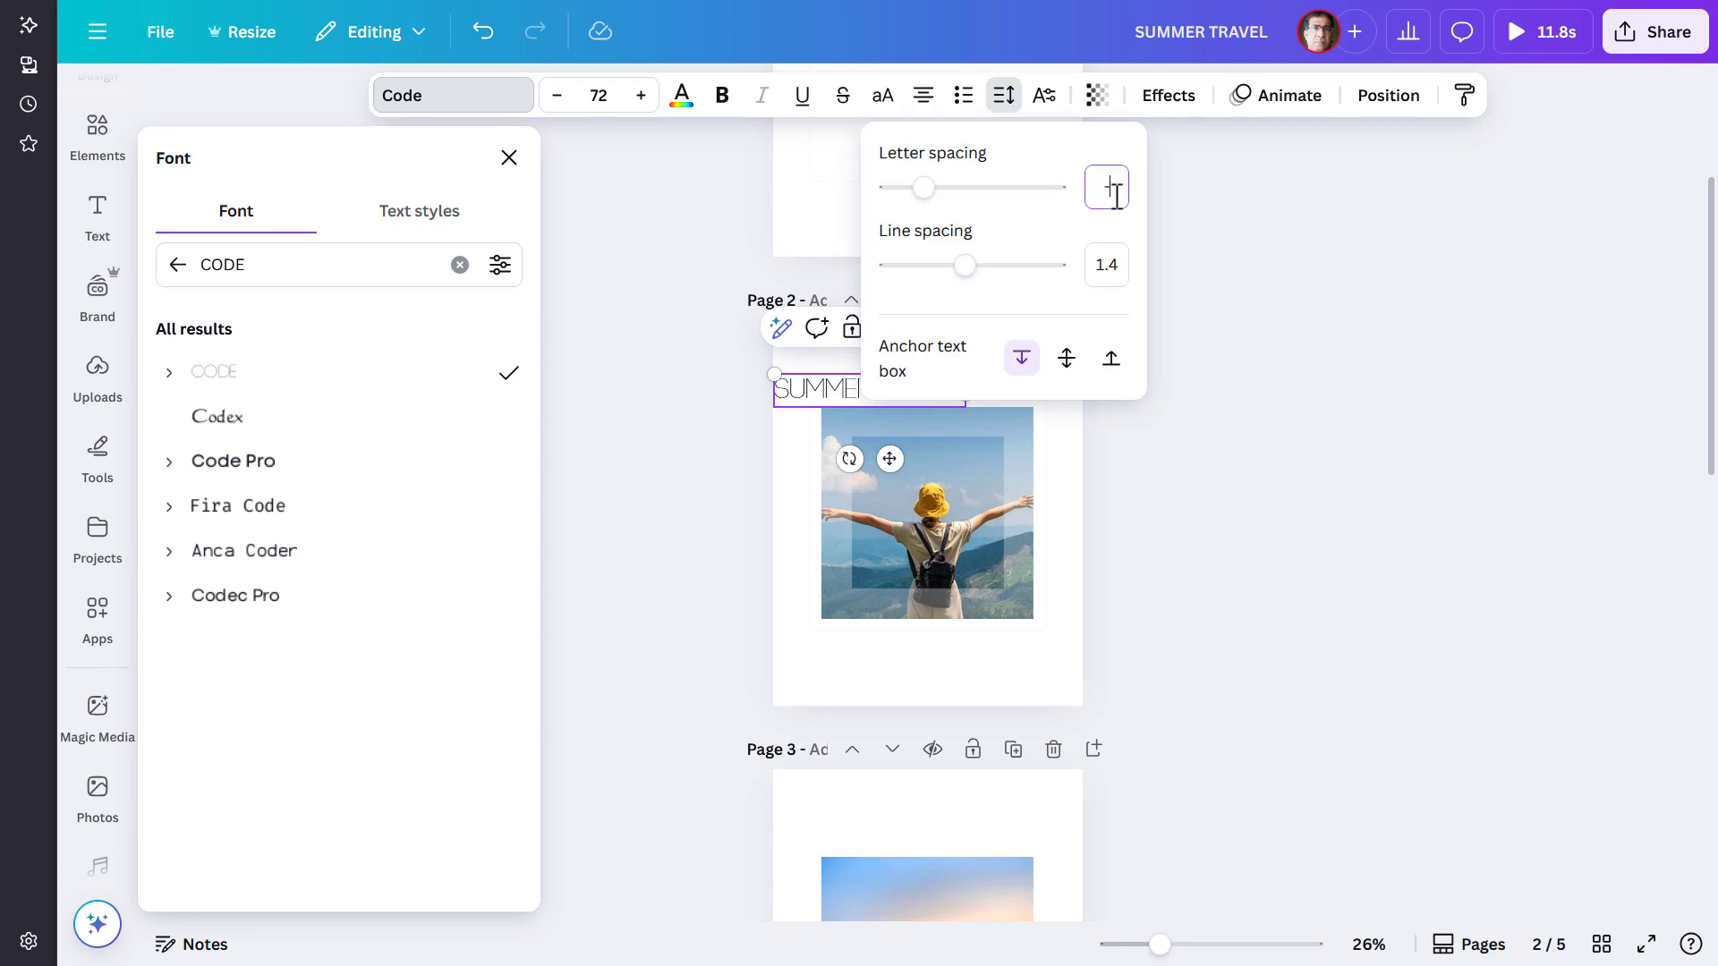
pyautogui.press('Return')
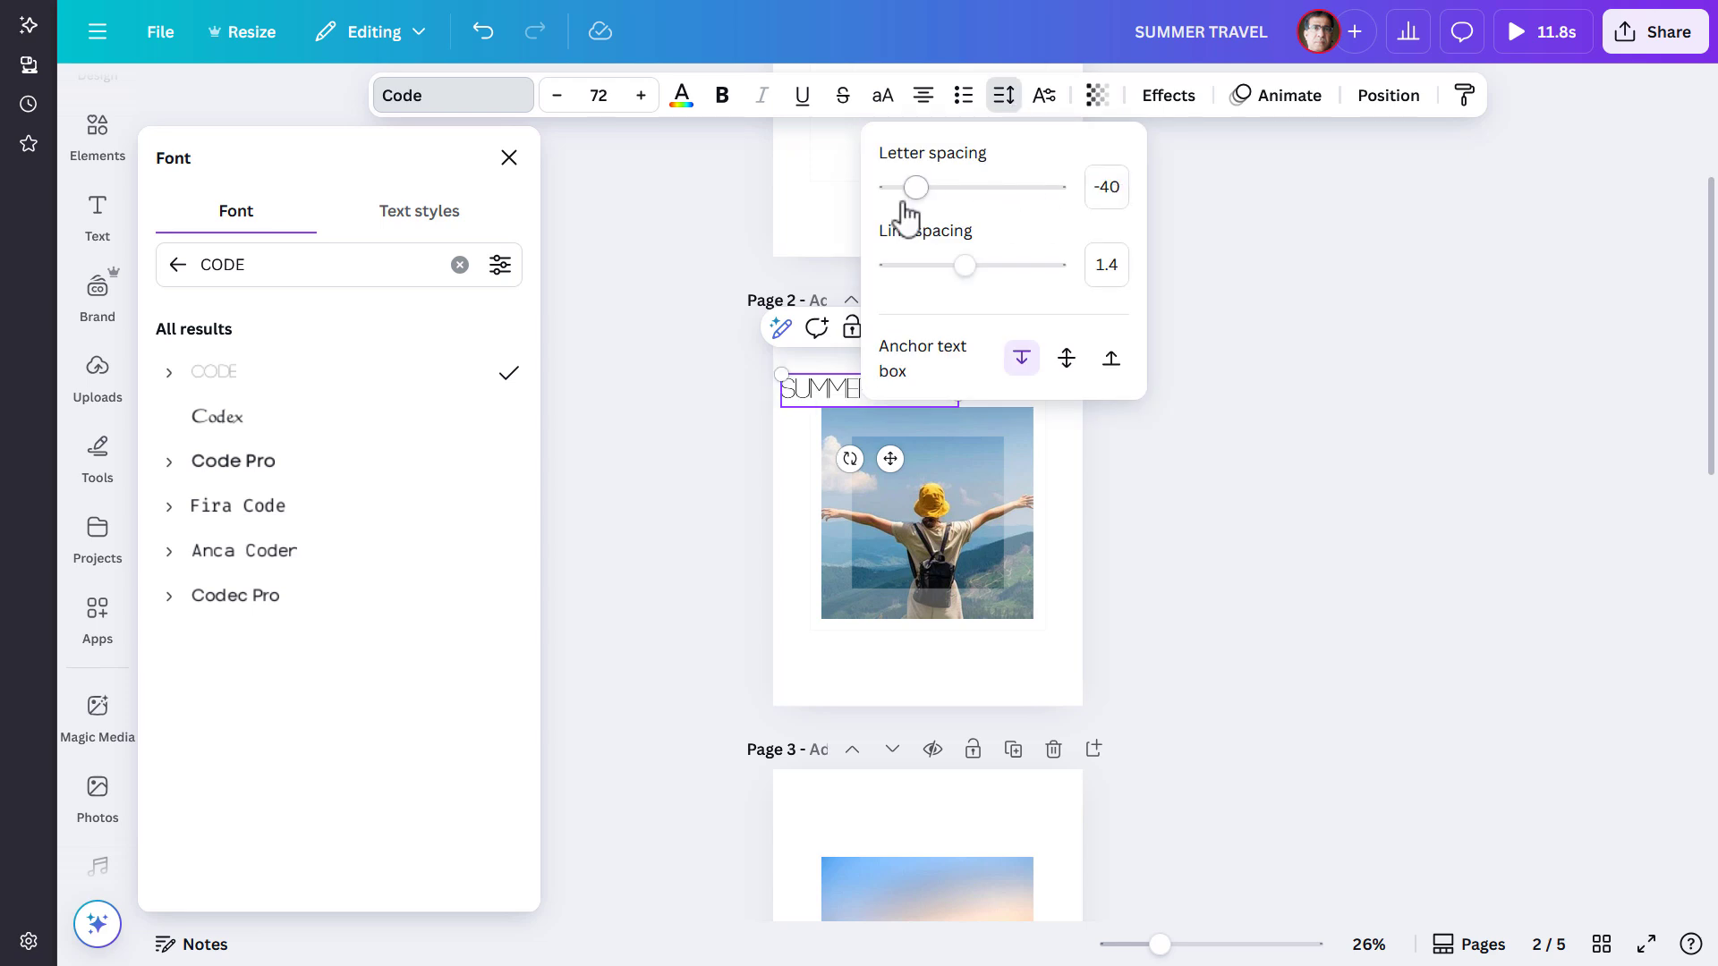
pyautogui.click(707, 319)
pyautogui.click(707, 318)
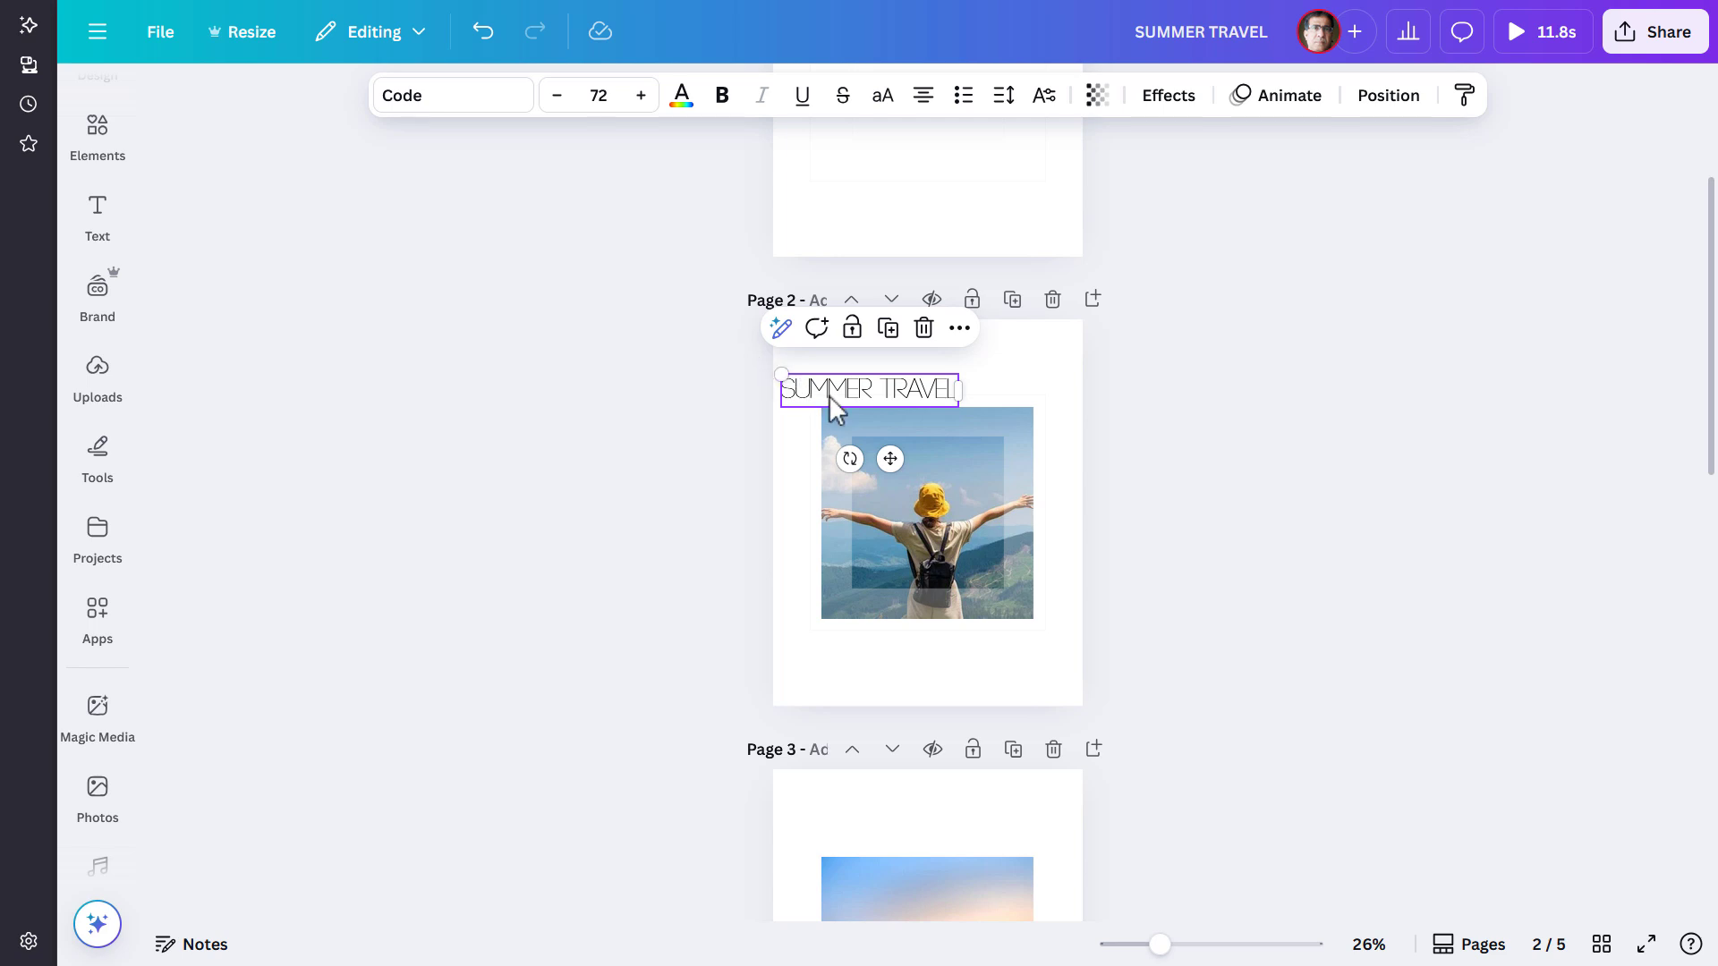
pyautogui.moveTo(848, 392); pyautogui.dragTo(874, 395)
pyautogui.click(695, 420)
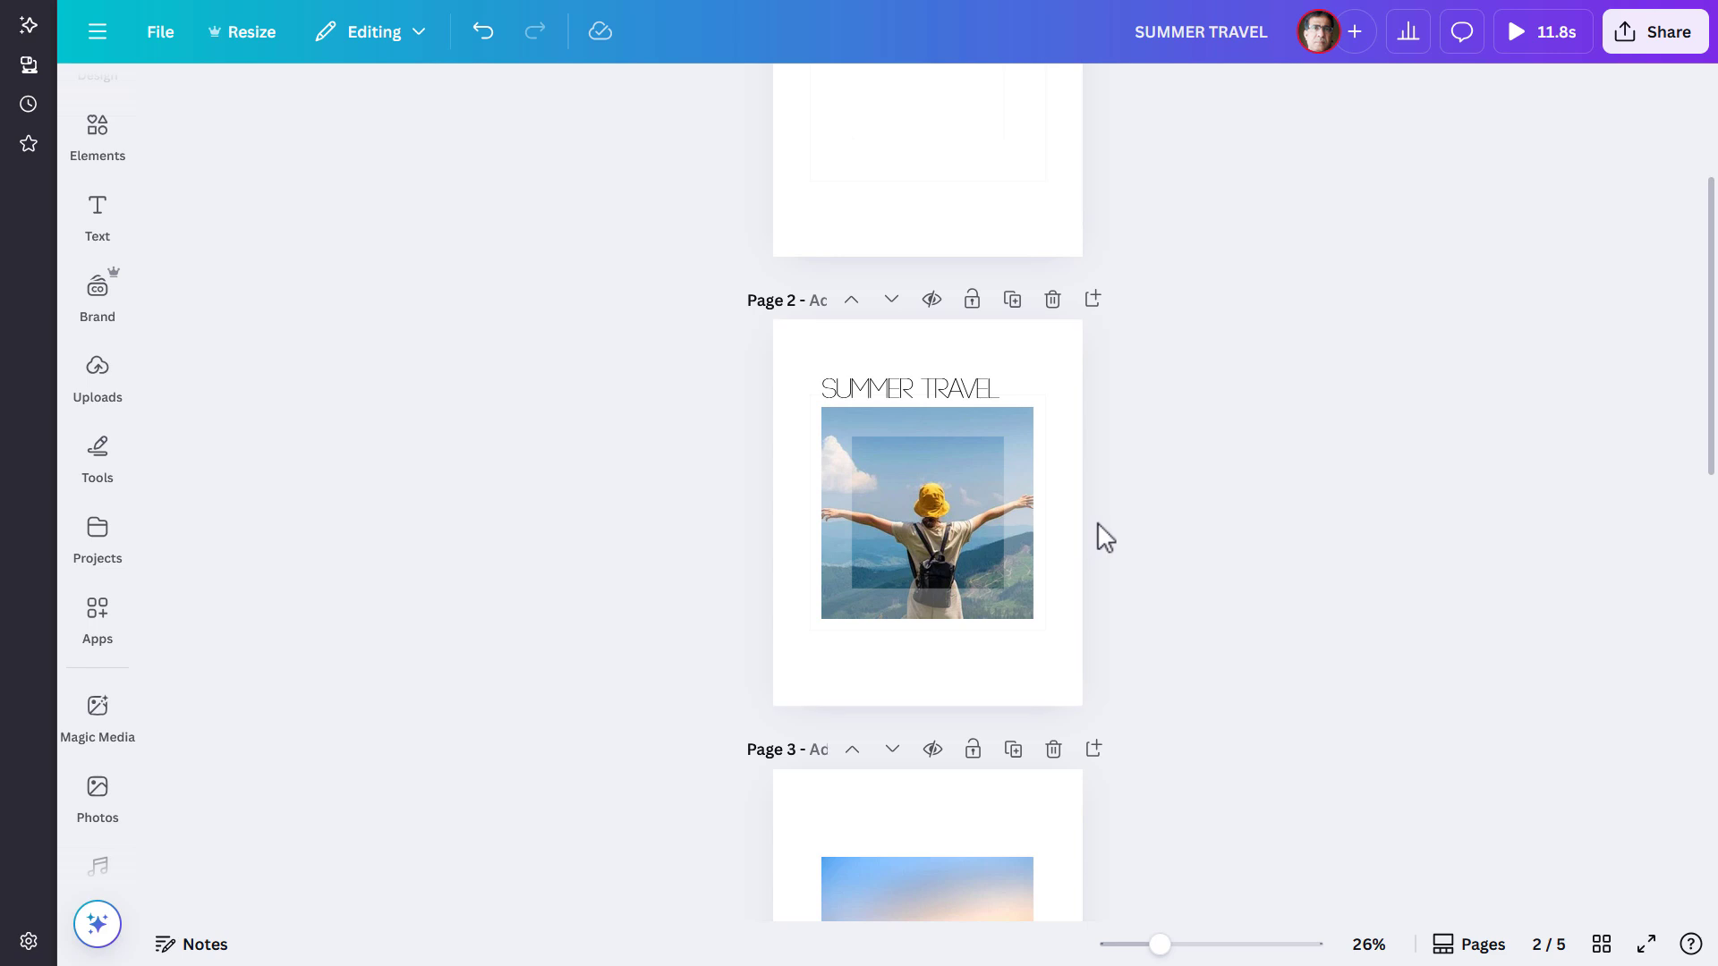
# Step: Add a second text box reading "SATISFACTION GUARANTEED" just below the photo on page 2
pyautogui.press('t')
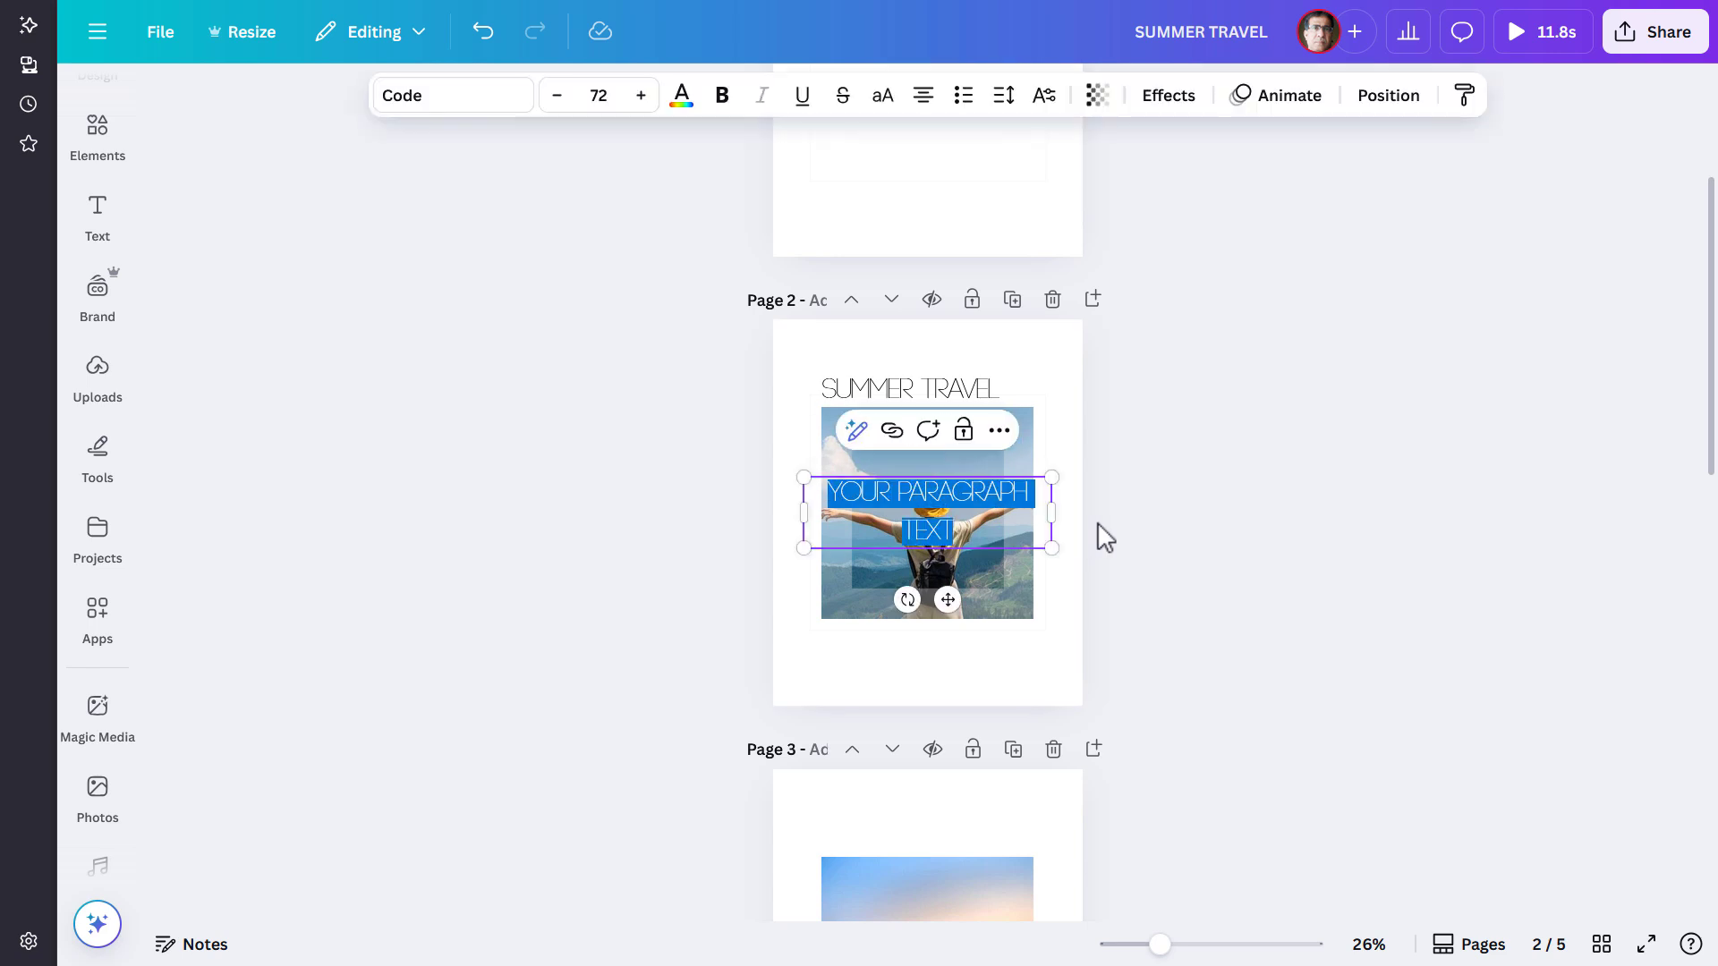
pyautogui.click(1131, 573)
pyautogui.moveTo(1007, 500); pyautogui.dragTo(1009, 642)
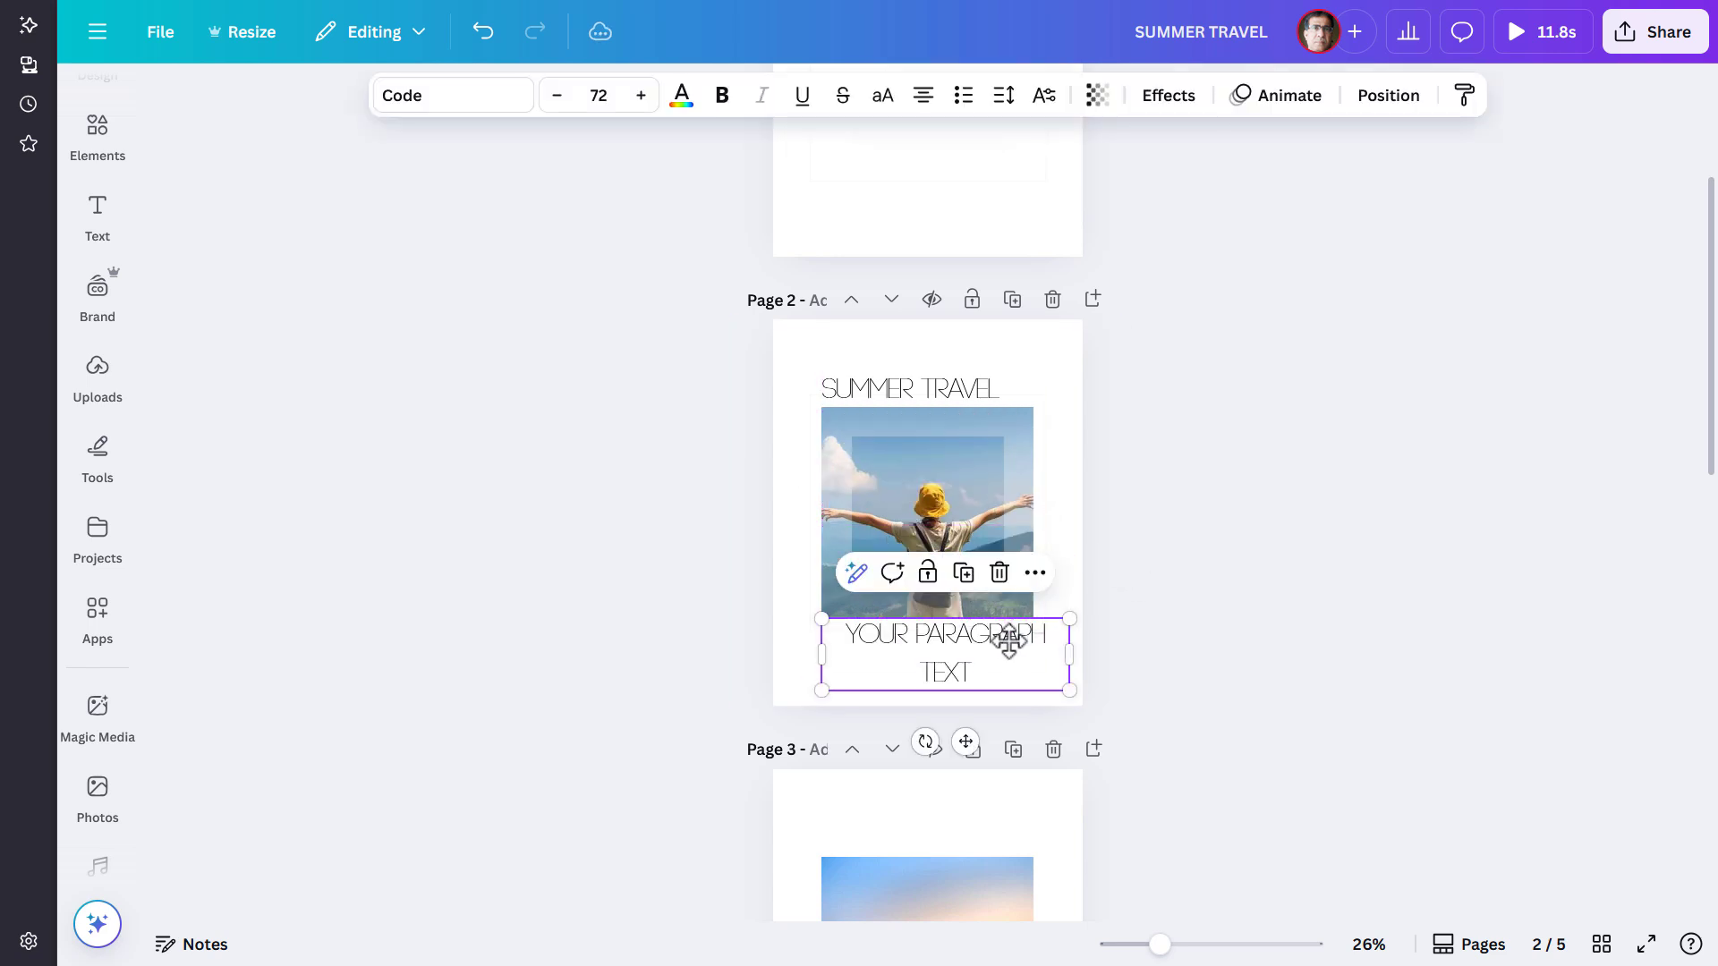
pyautogui.doubleClick(1022, 652)
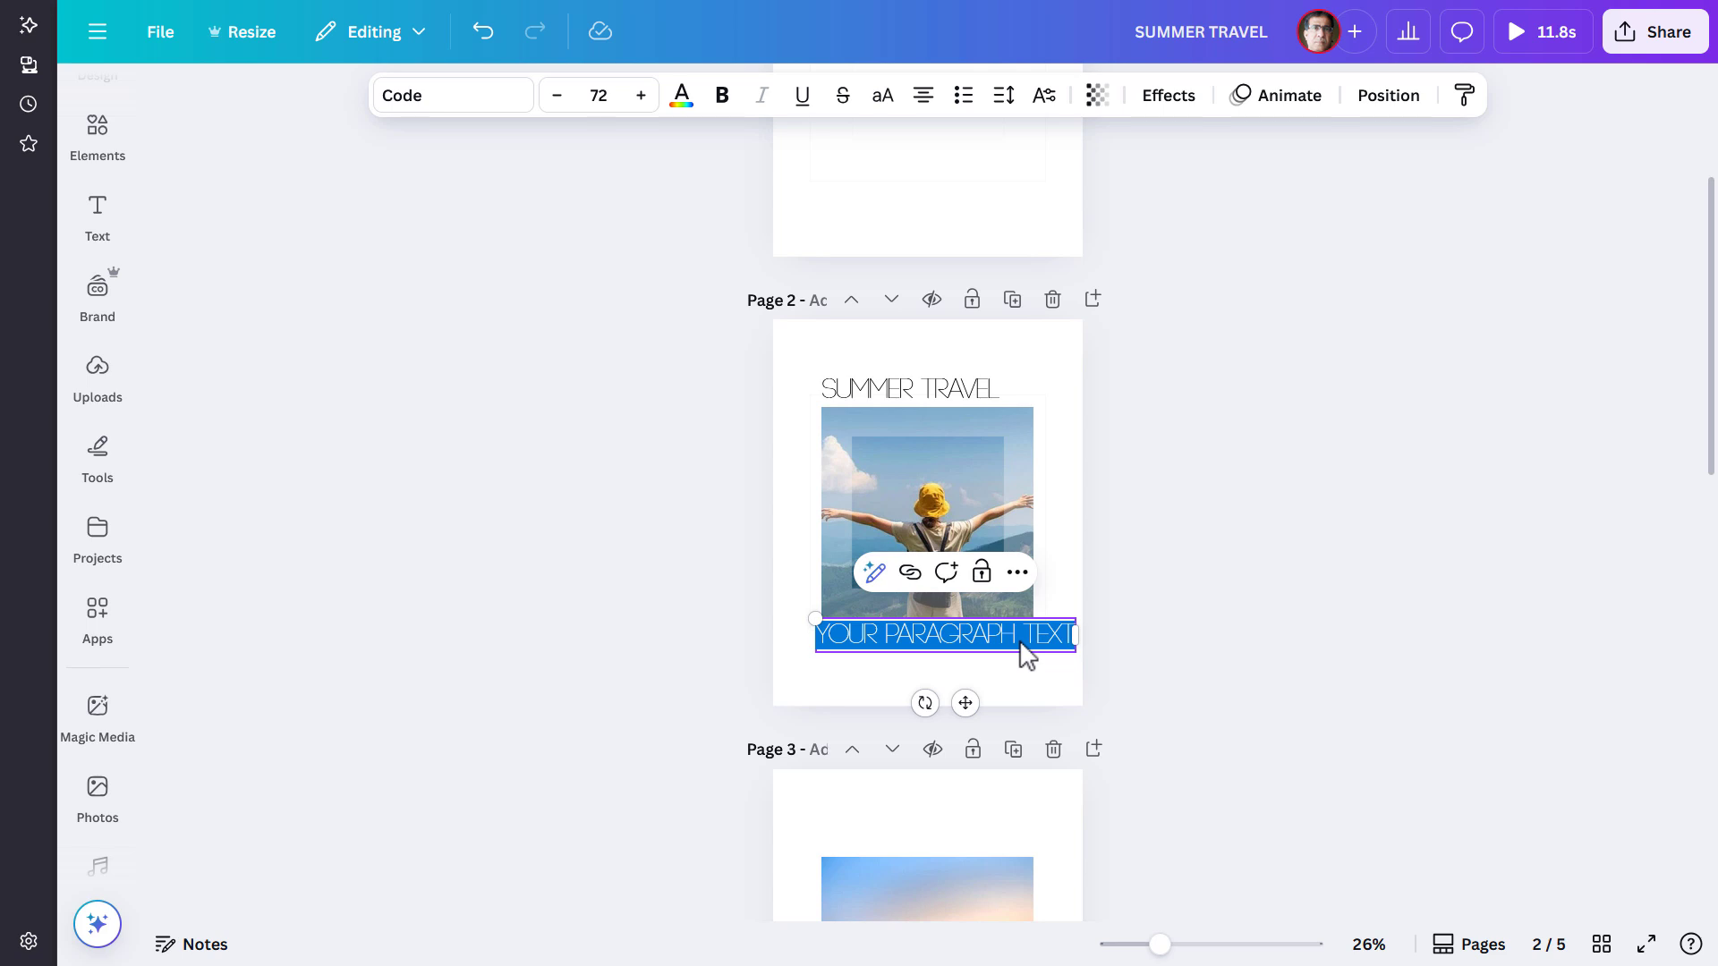
pyautogui.write('SATISFA')
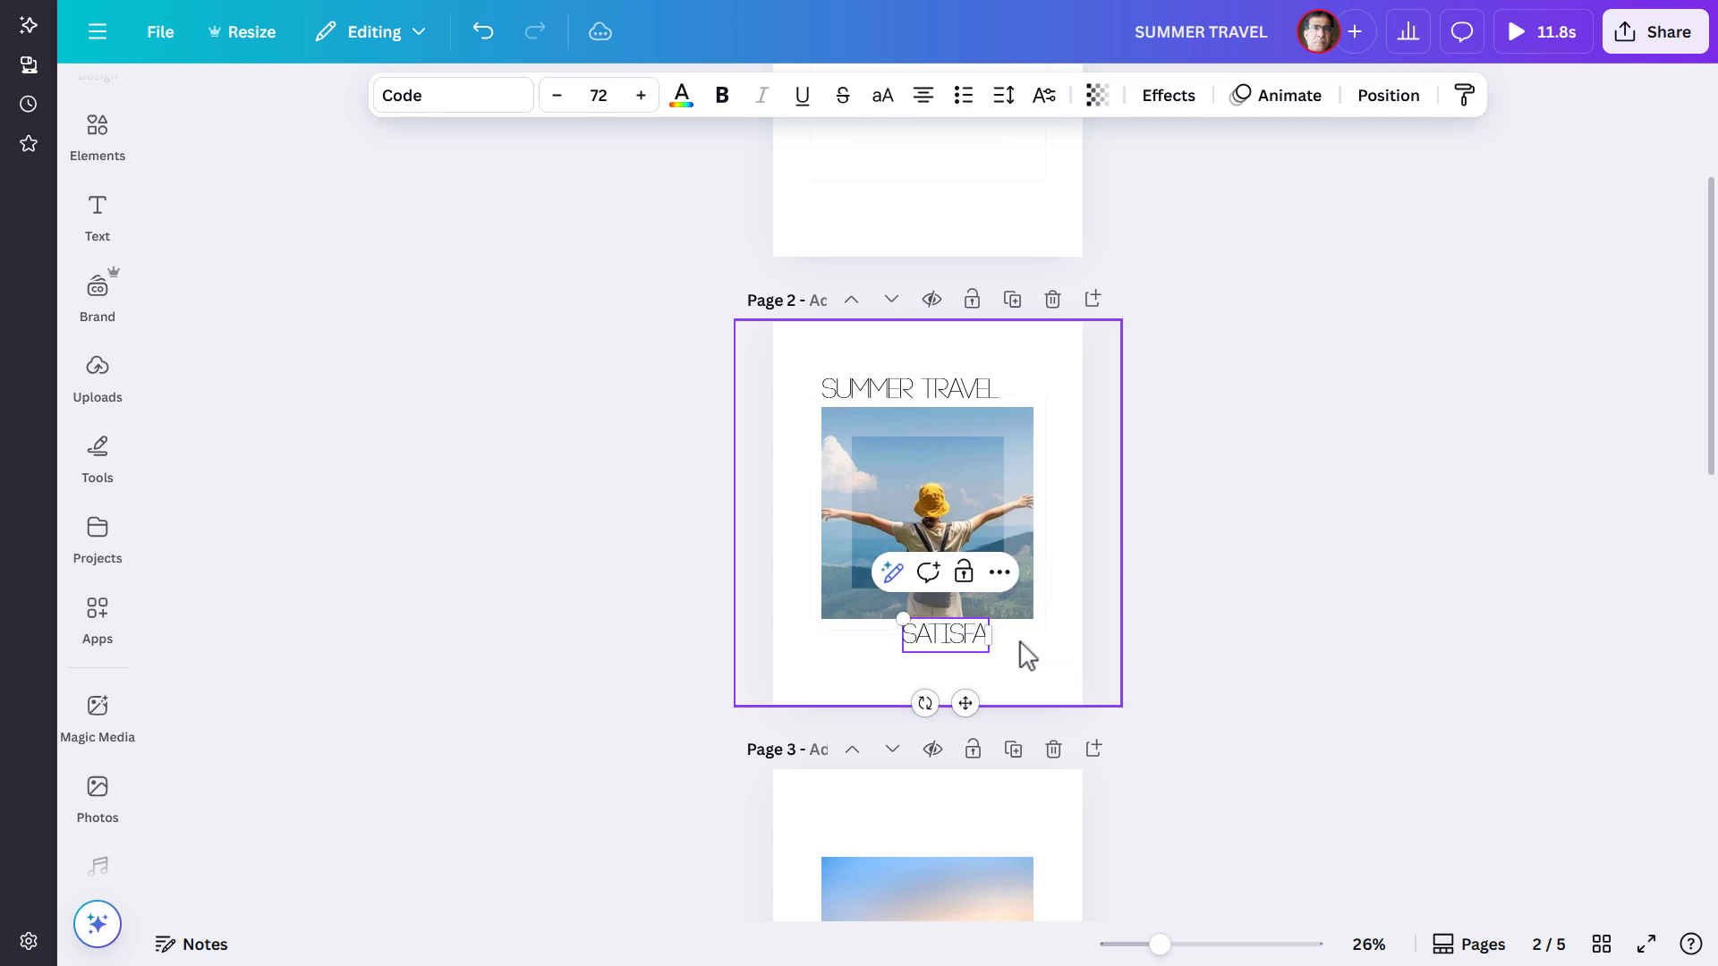
pyautogui.write('CTION GUARANTEED')
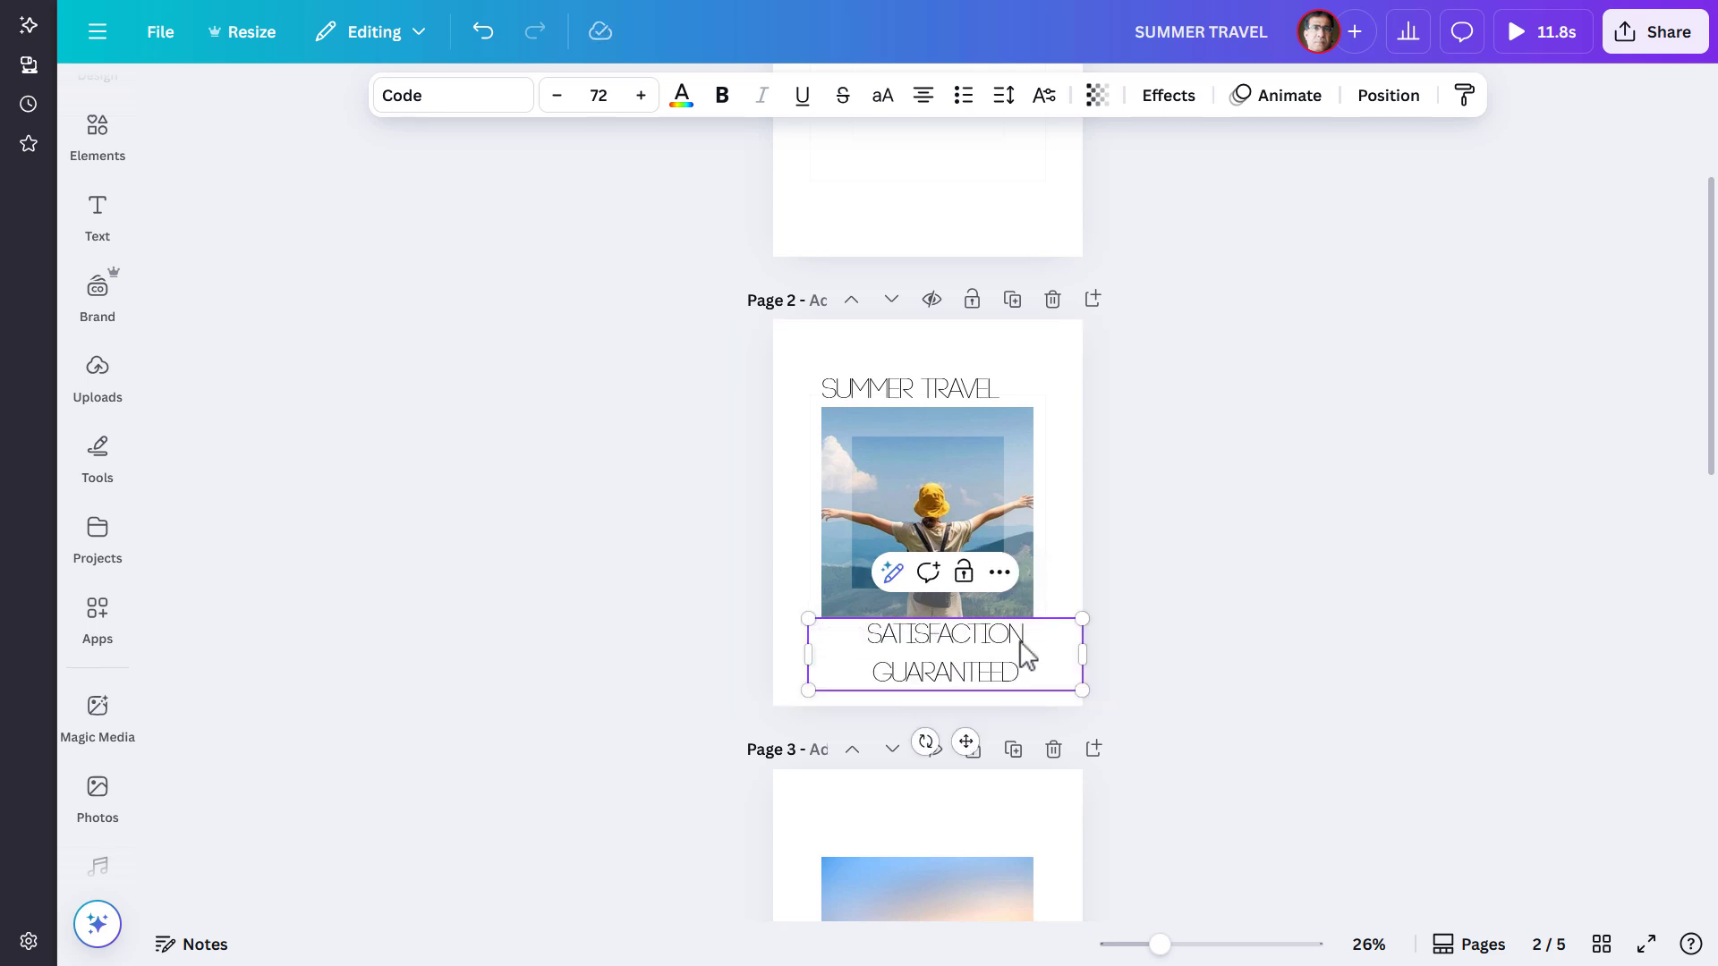
# Step: Change the "SATISFACTION GUARANTEED" text below the page 2 photo to the Futura font
pyautogui.hotkey('ctrl', 'a')
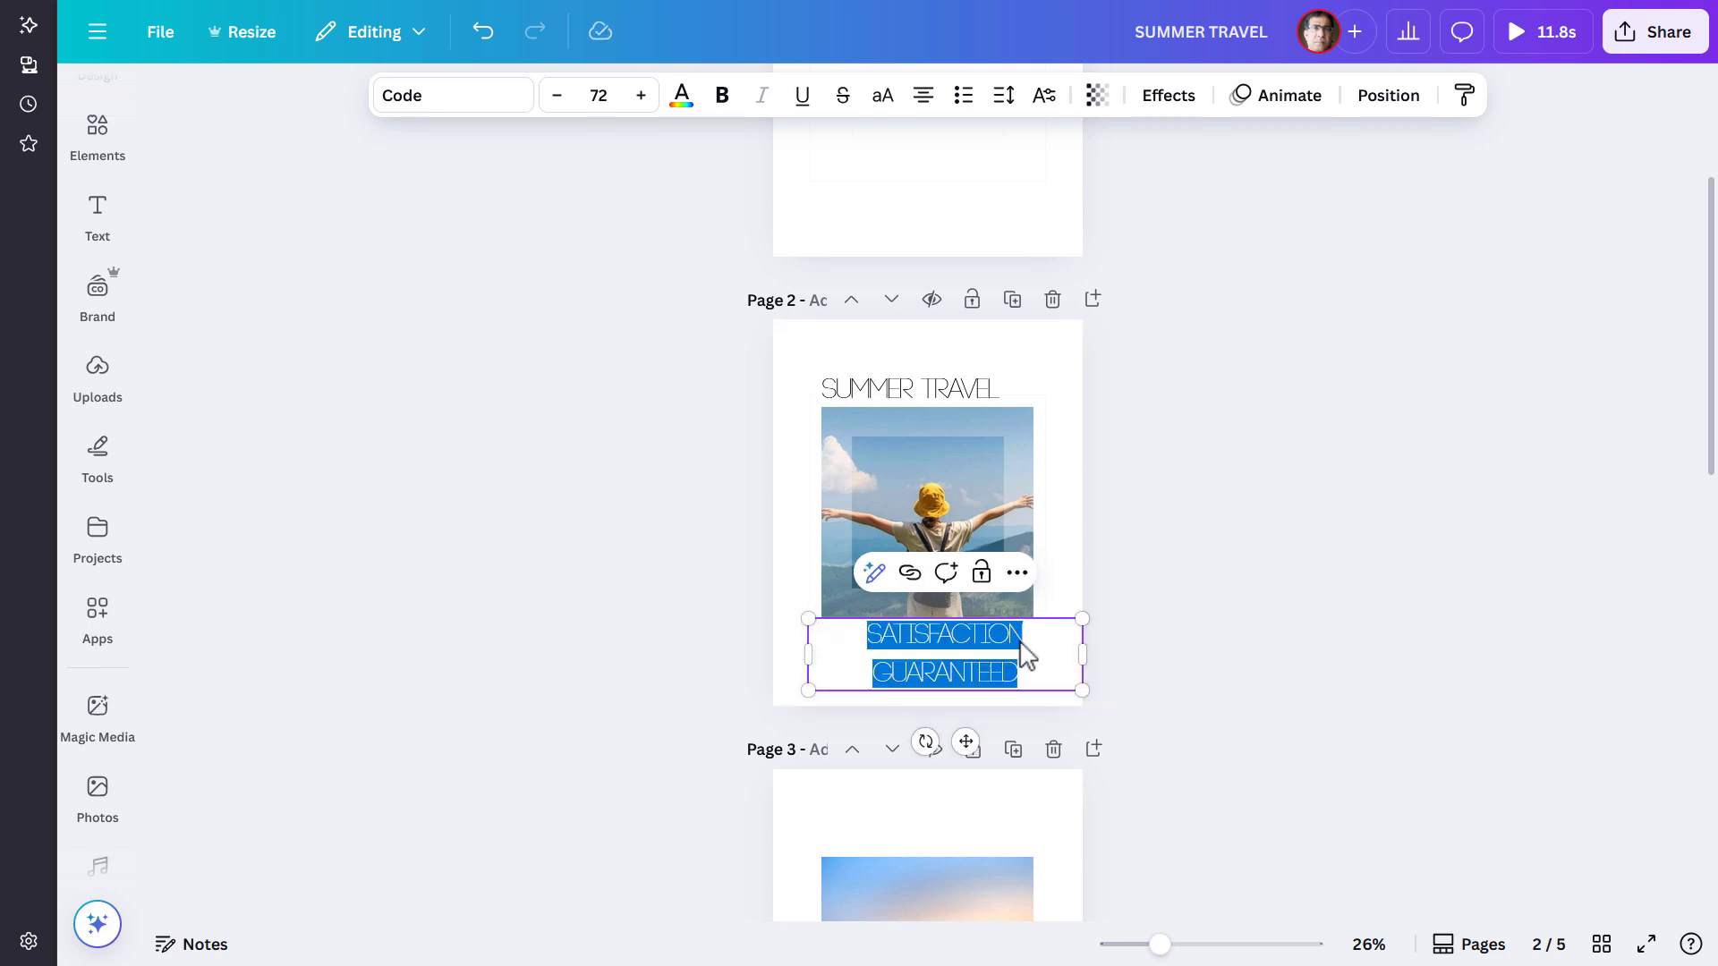
pyautogui.click(493, 106)
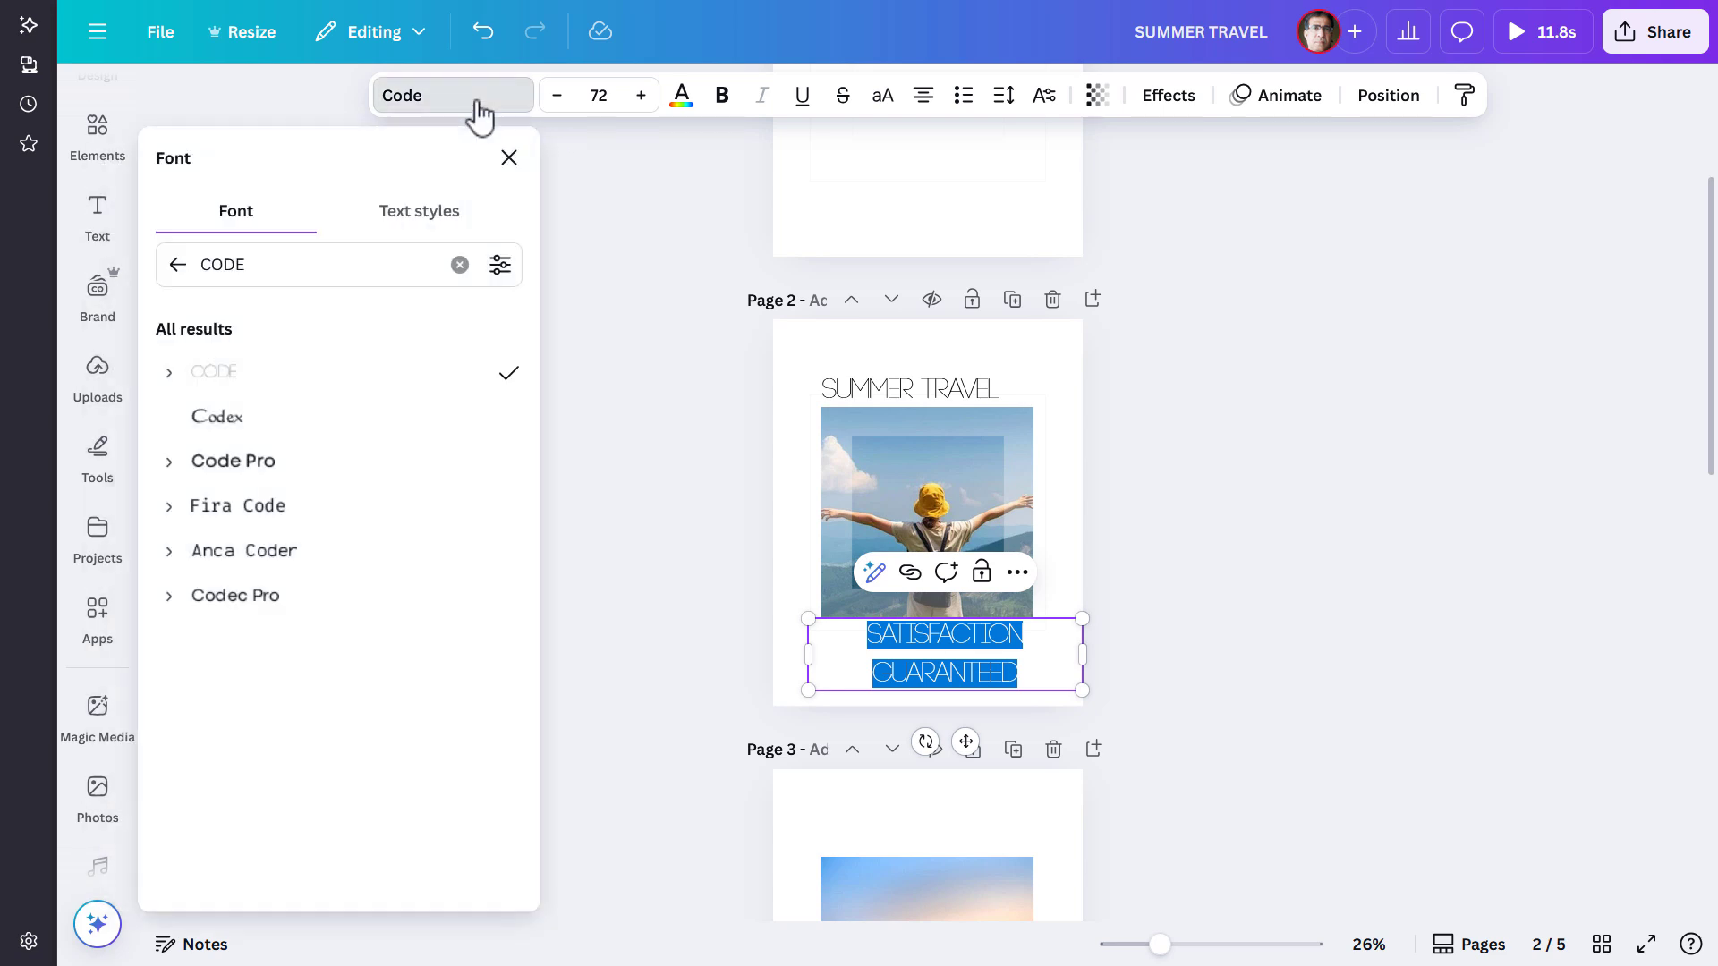
pyautogui.click(176, 266)
pyautogui.click(237, 264)
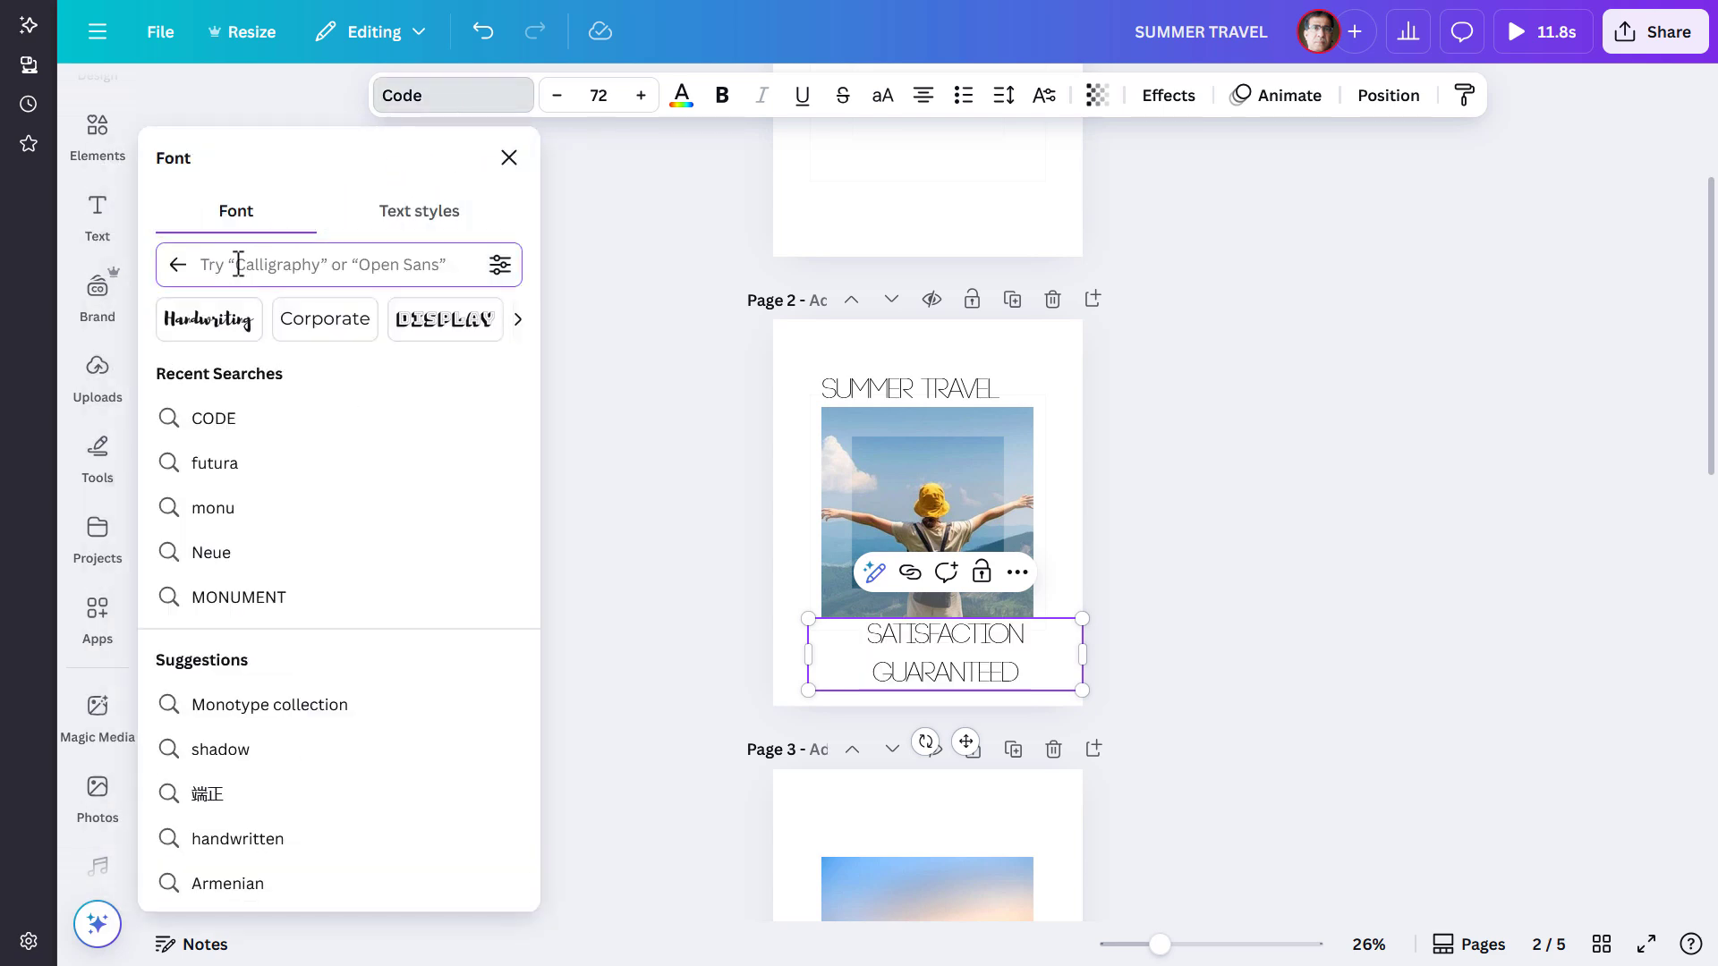
pyautogui.click(231, 463)
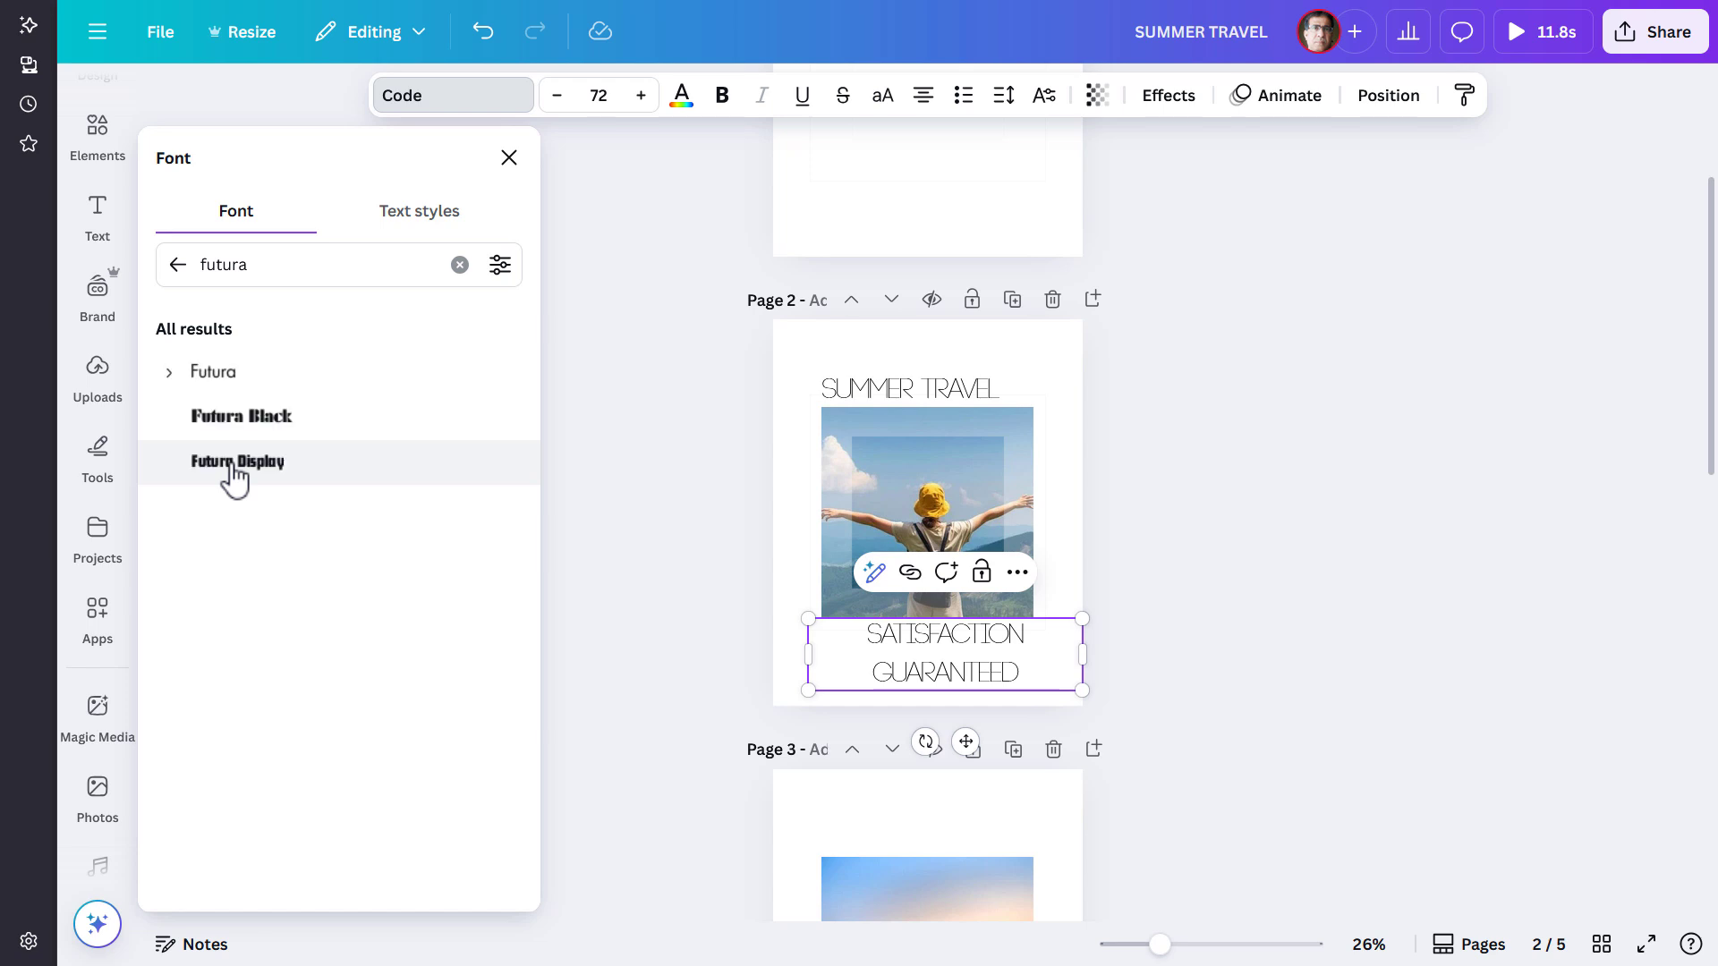
pyautogui.click(228, 374)
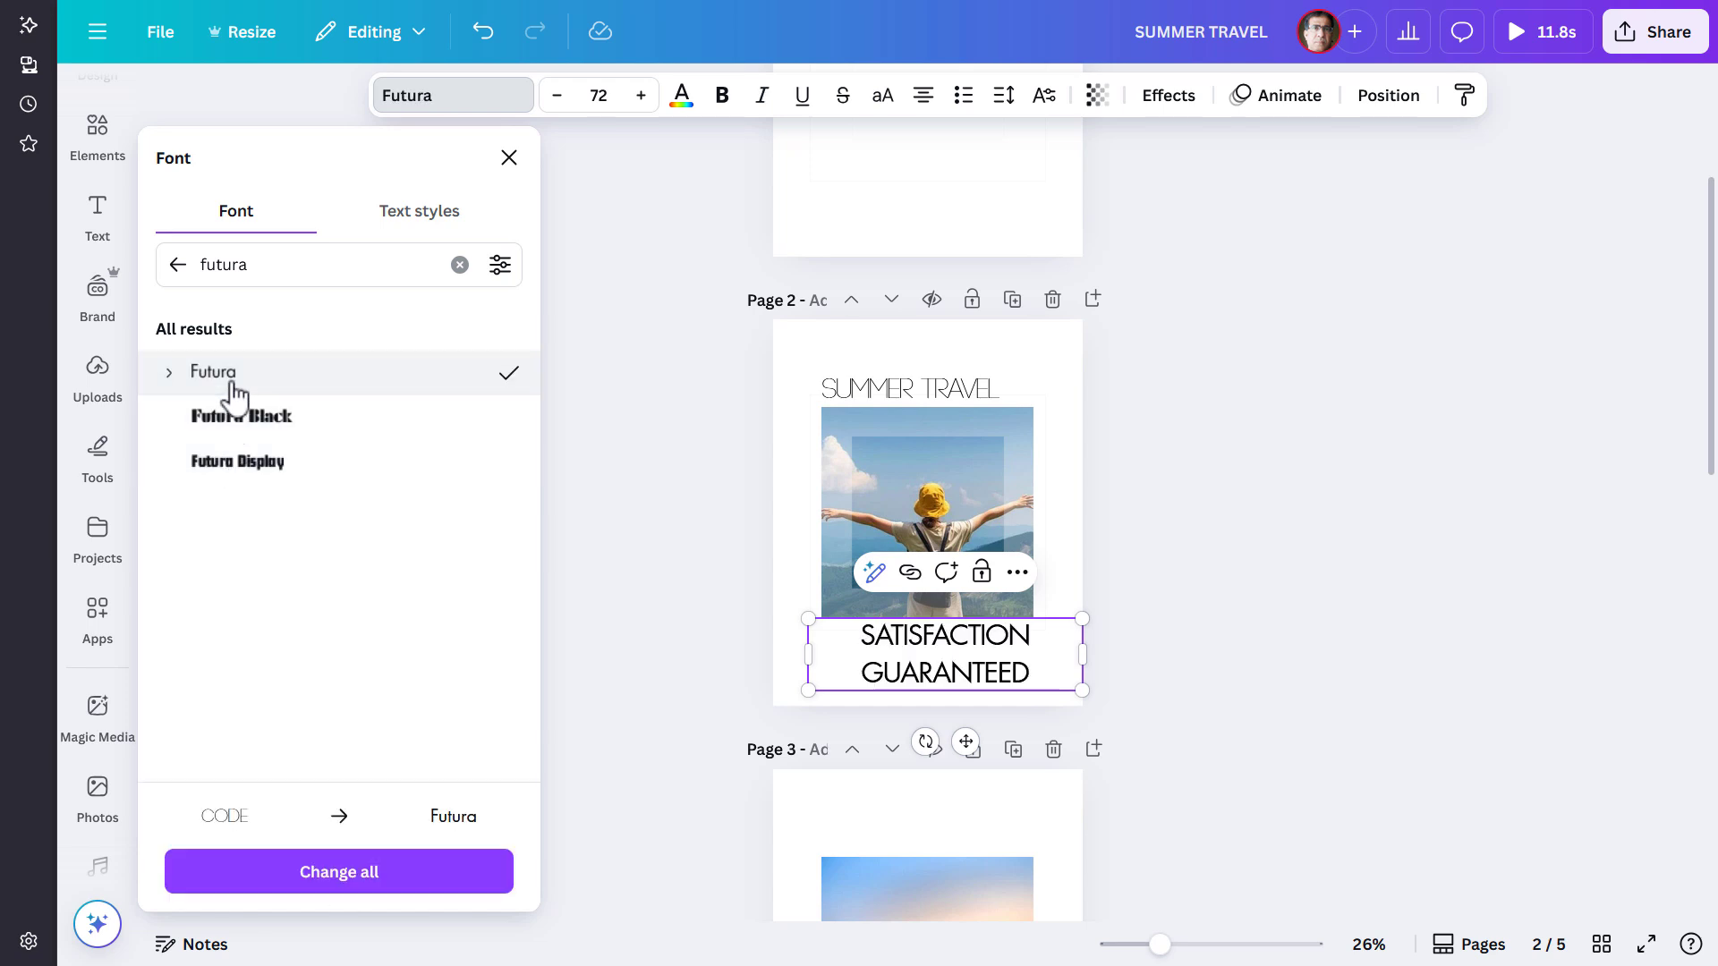
# Step: Set the "SATISFACTION GUARANTEED" text to size 20 with a letter spacing of 40
pyautogui.click(607, 96)
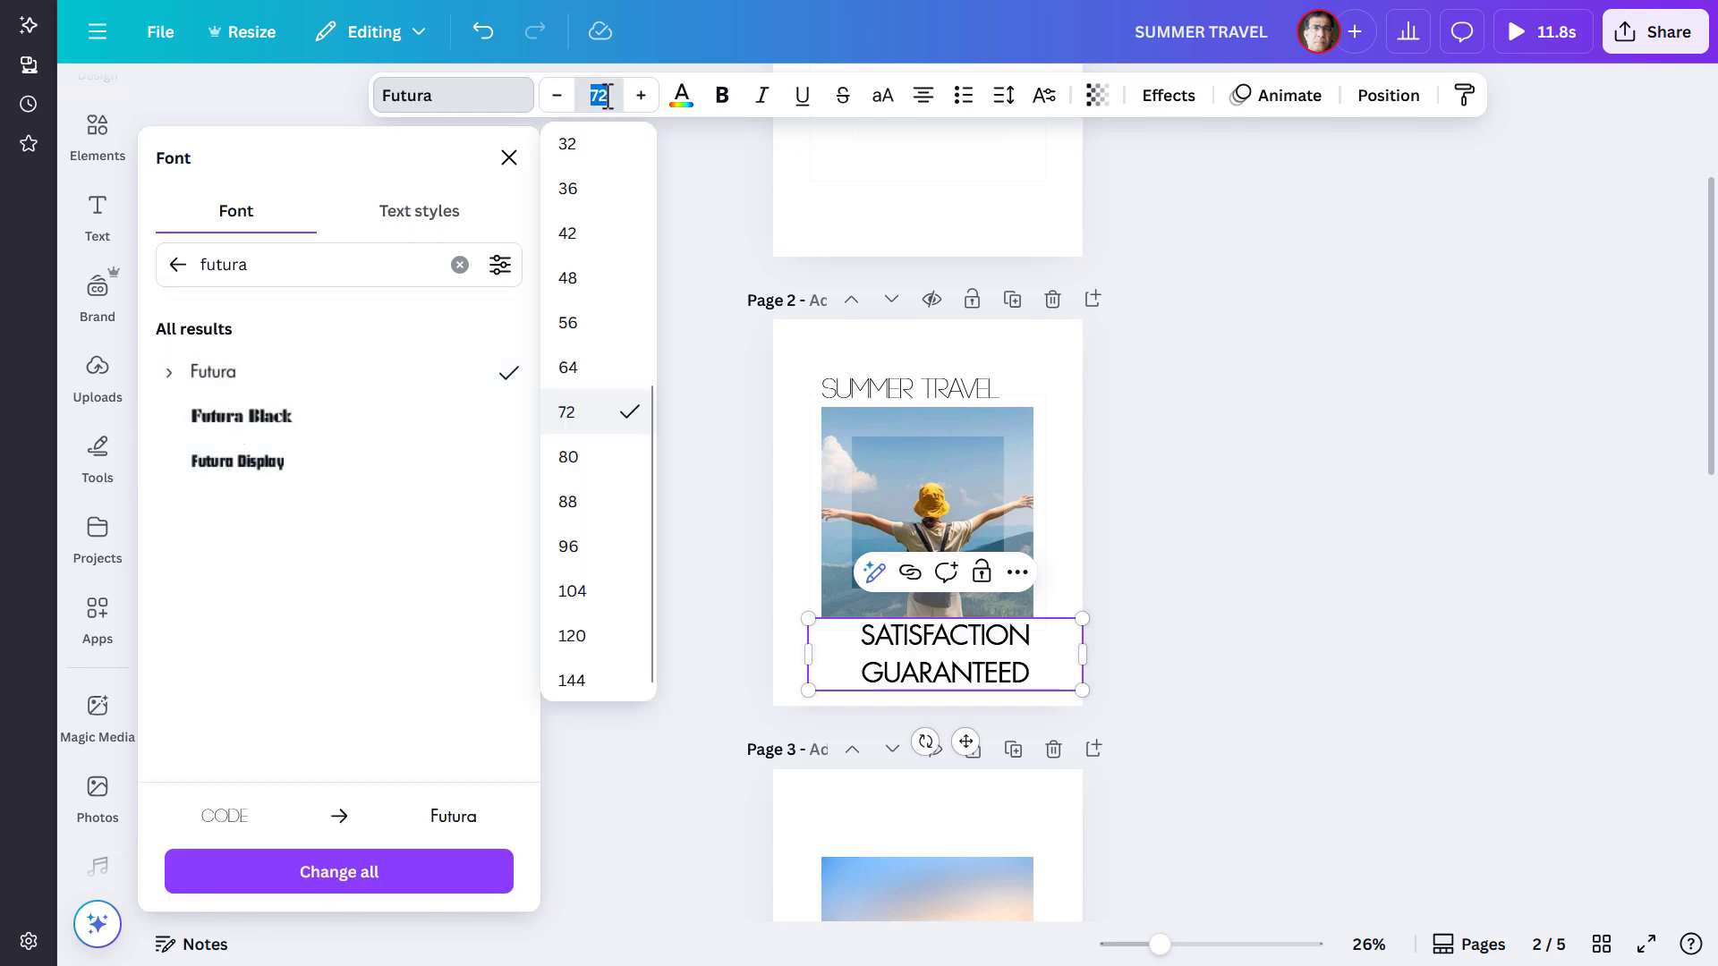
pyautogui.moveTo(653, 483); pyautogui.dragTo(657, 340)
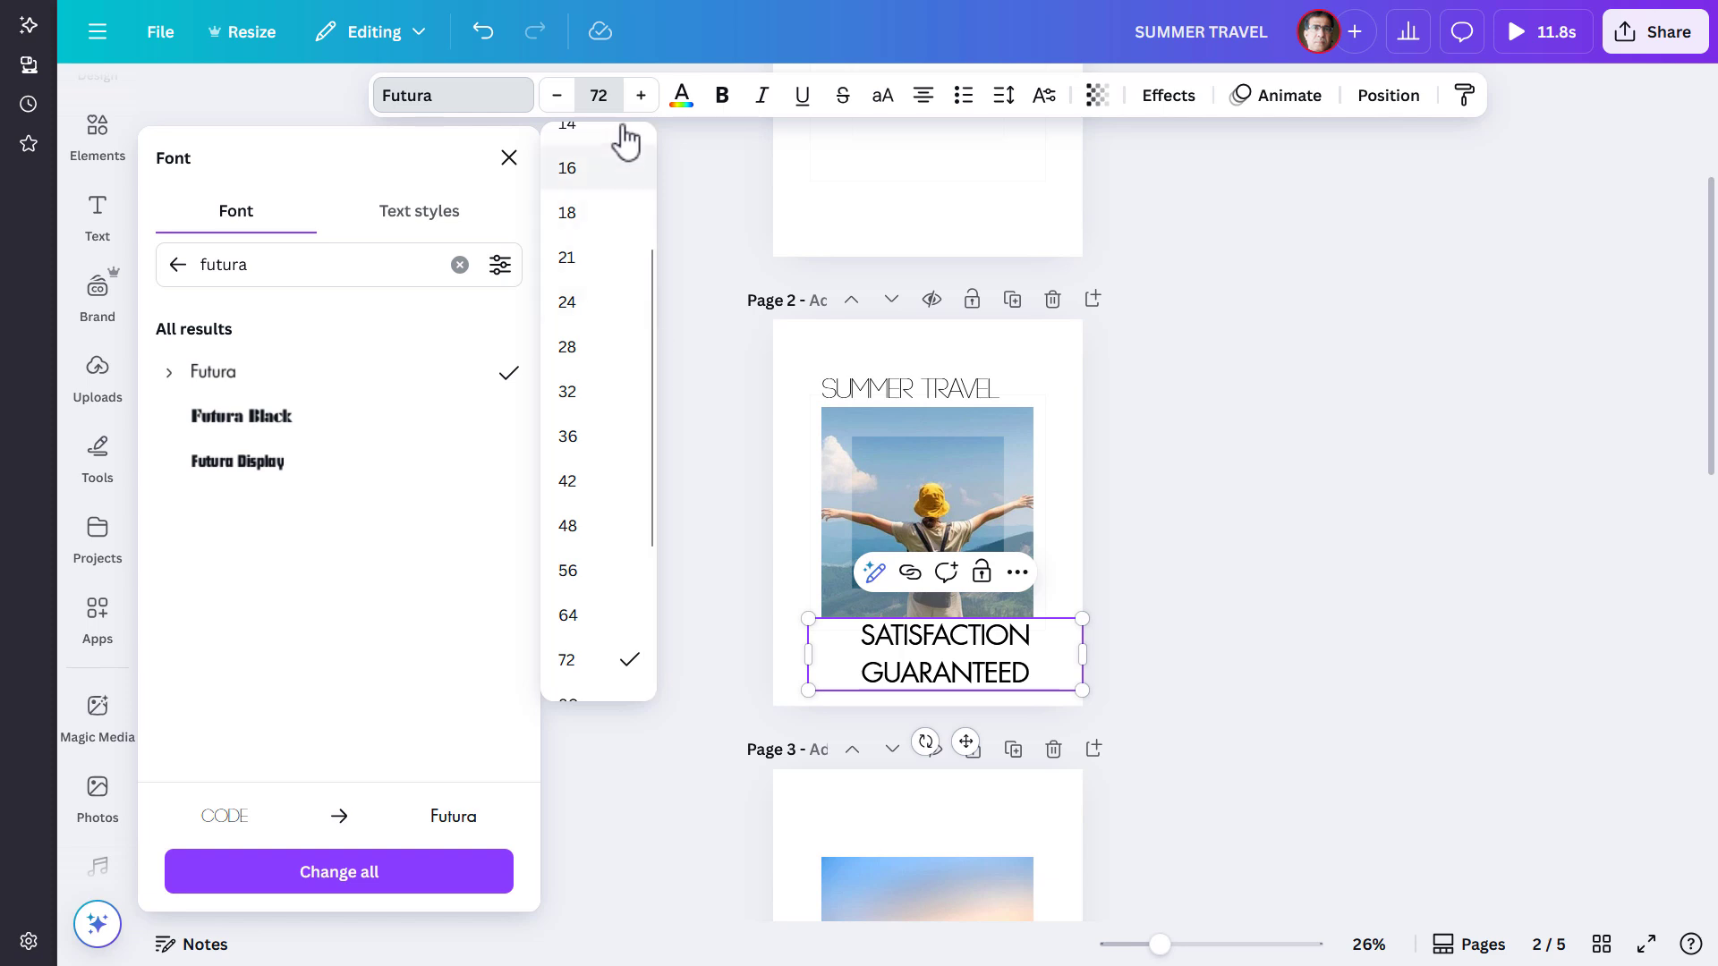
pyautogui.click(606, 267)
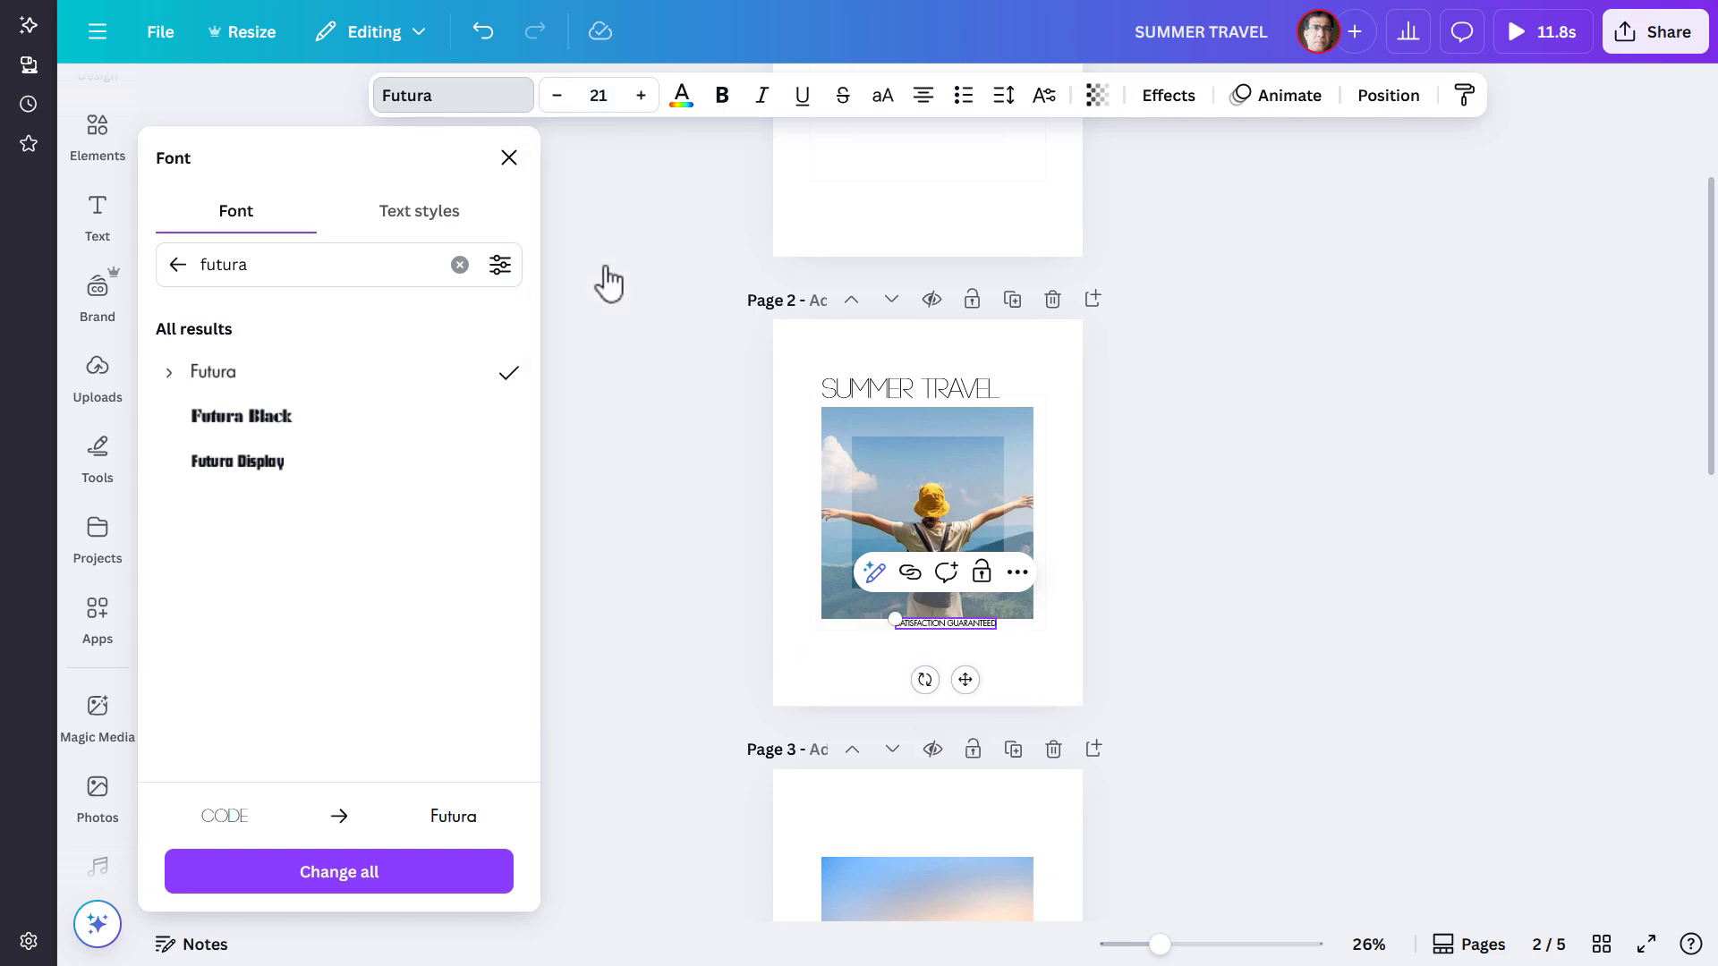
pyautogui.click(558, 97)
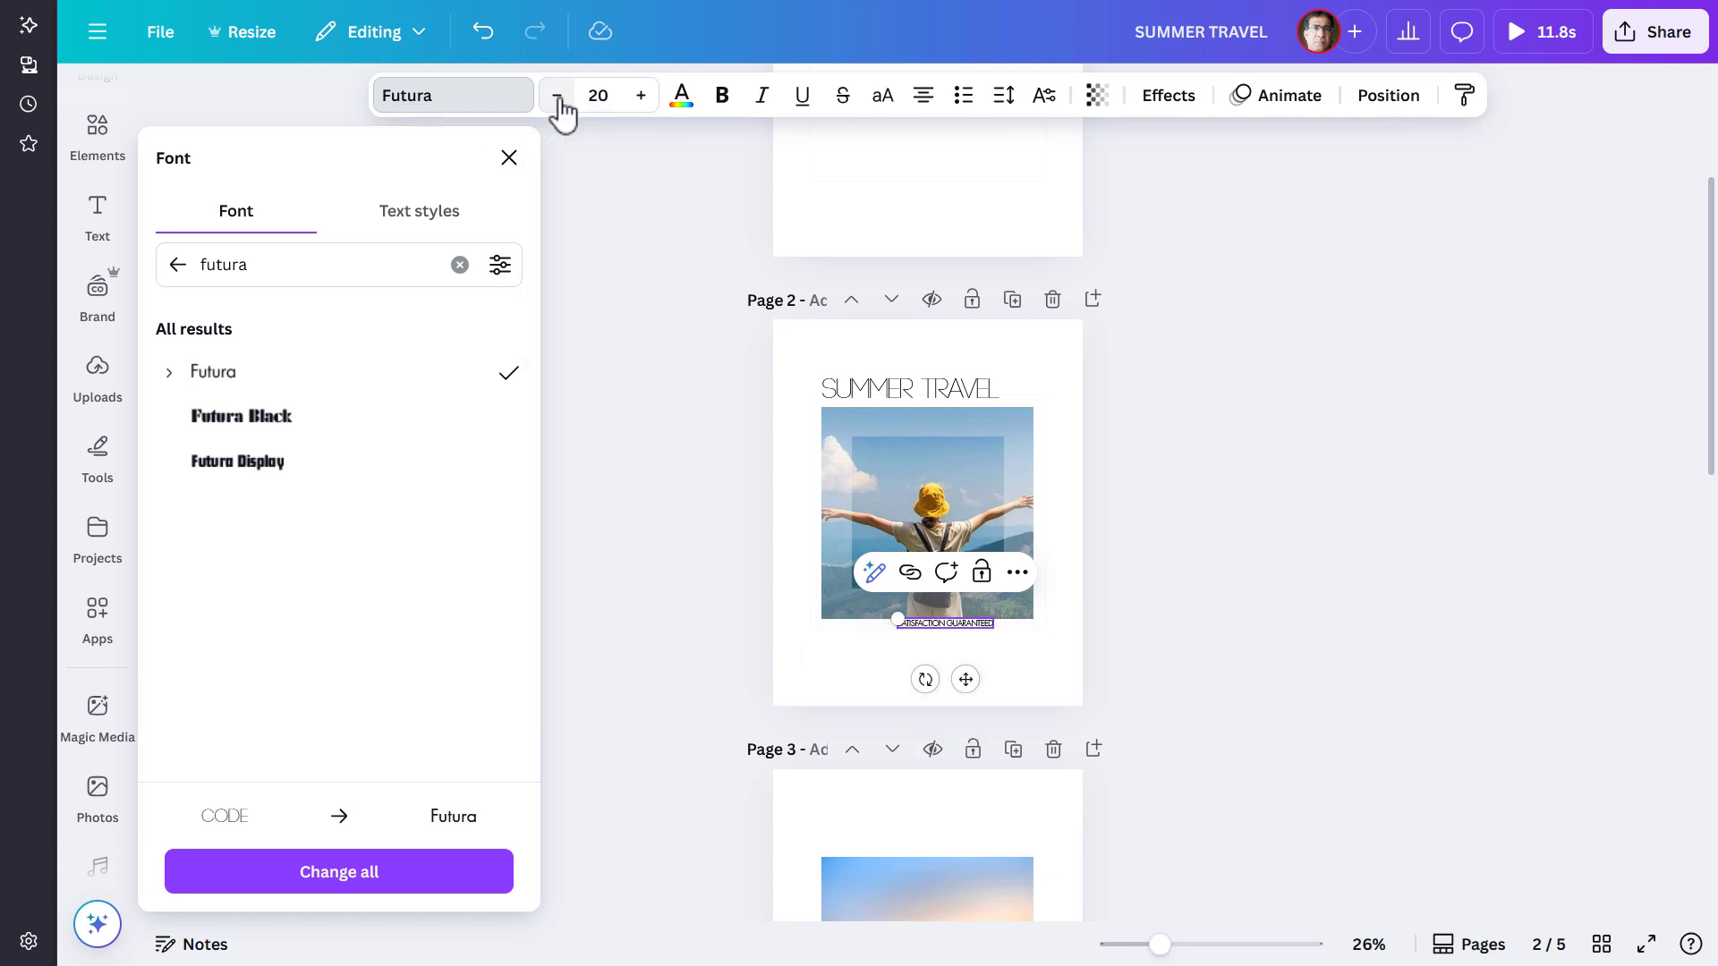
pyautogui.click(1011, 105)
pyautogui.click(1118, 188)
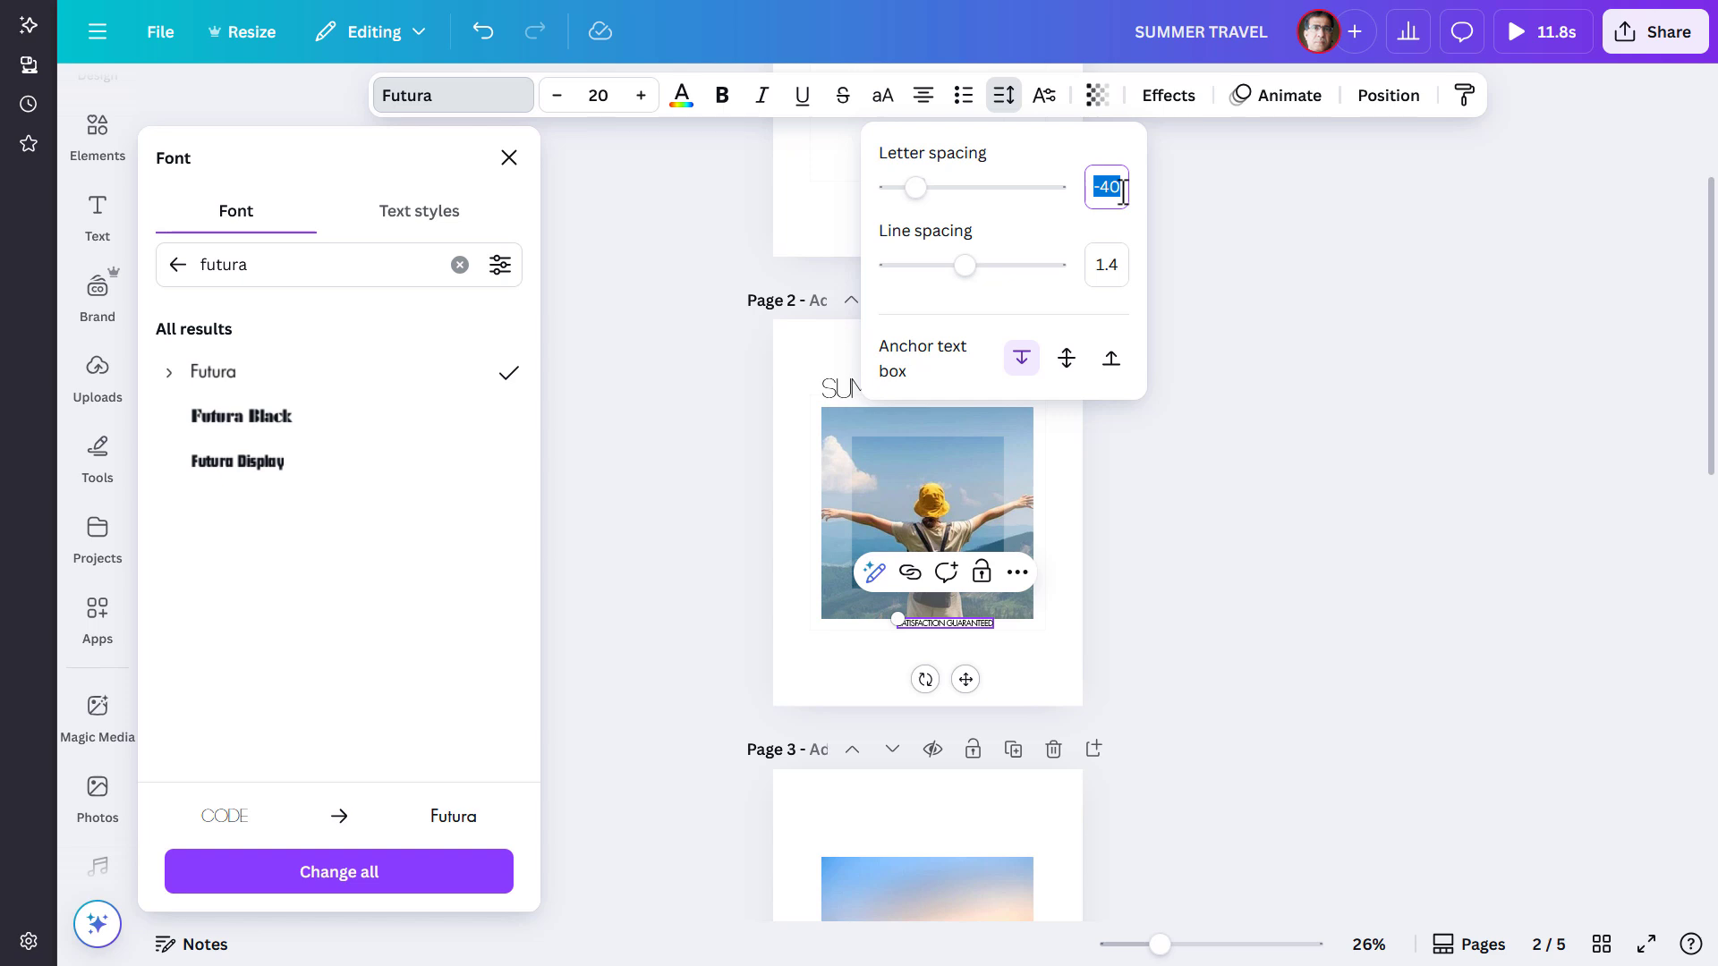
pyautogui.write('40')
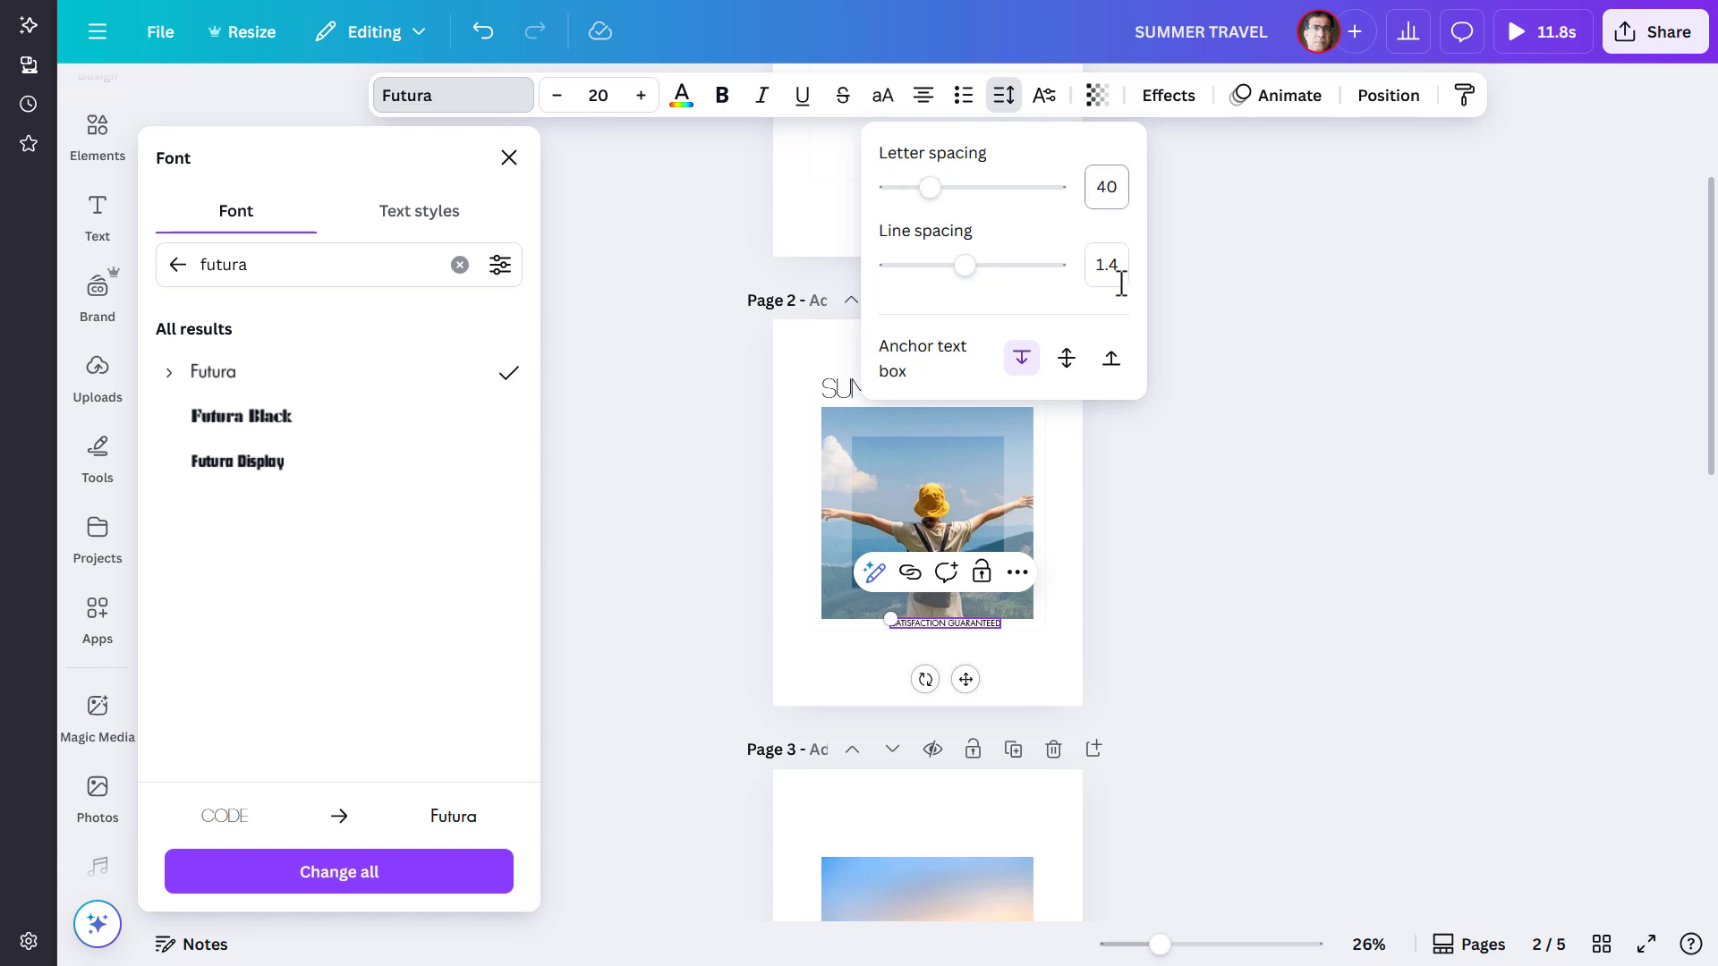
pyautogui.click(1206, 594)
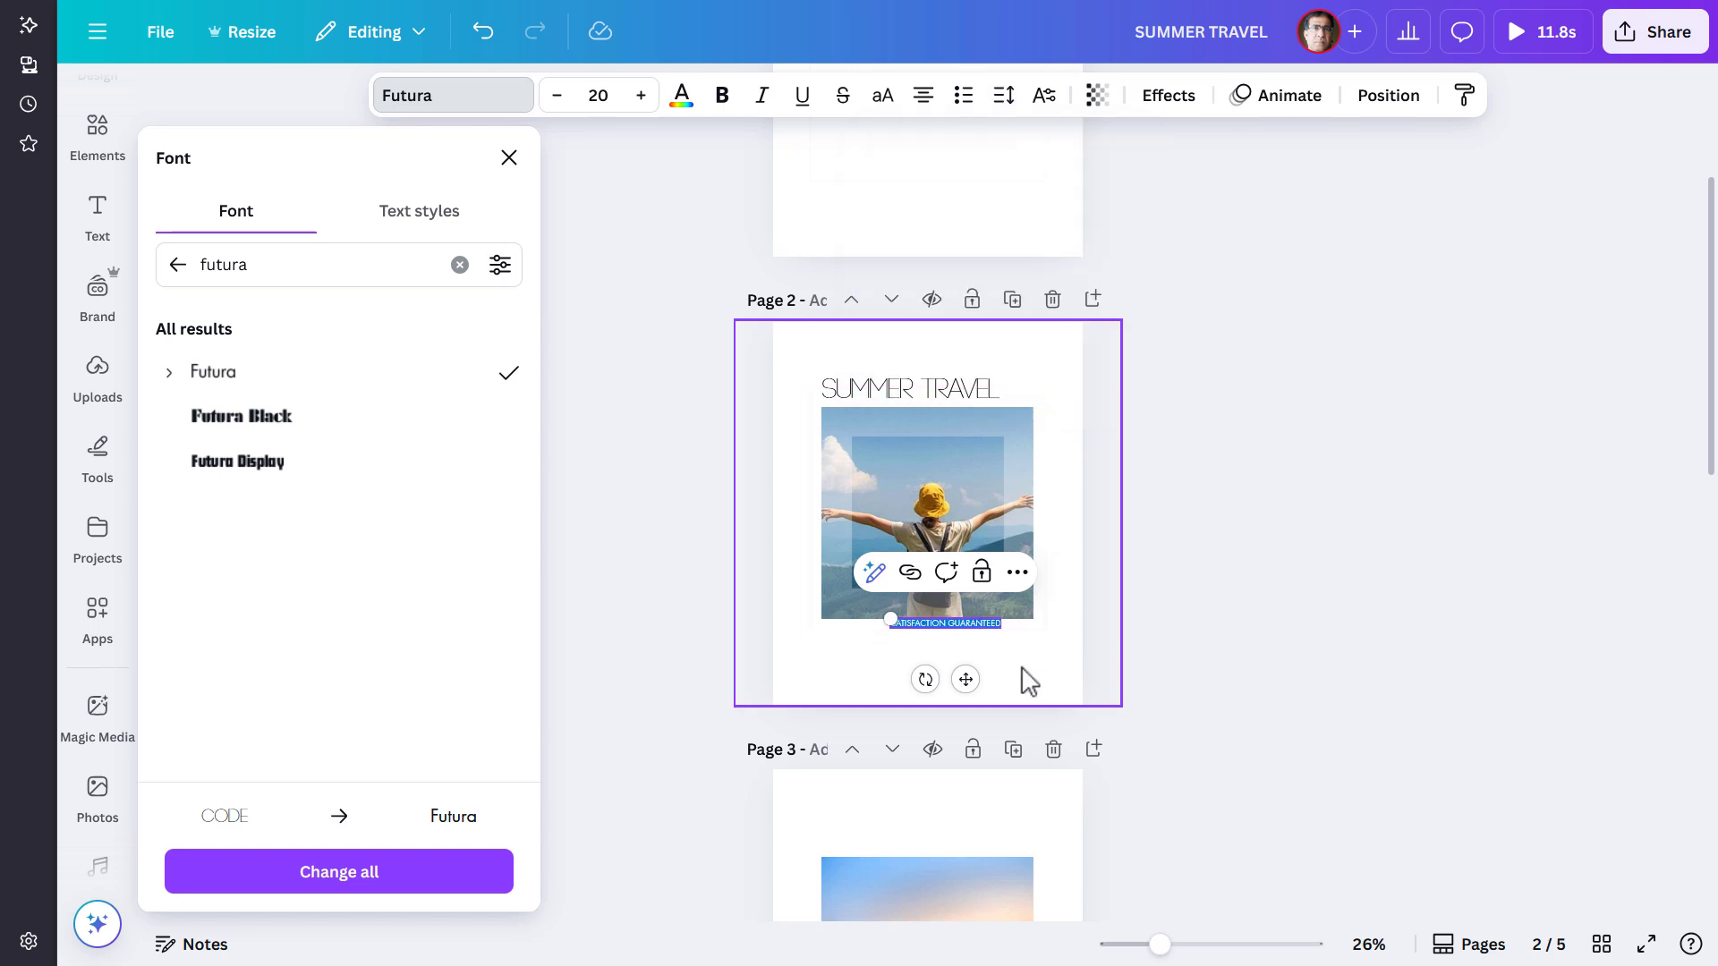
# Step: Align the "SATISFACTION GUARANTEED" caption with the photo's right edge and nudge it up close beneath the photo
pyautogui.click(992, 658)
pyautogui.moveTo(975, 623); pyautogui.dragTo(1006, 637)
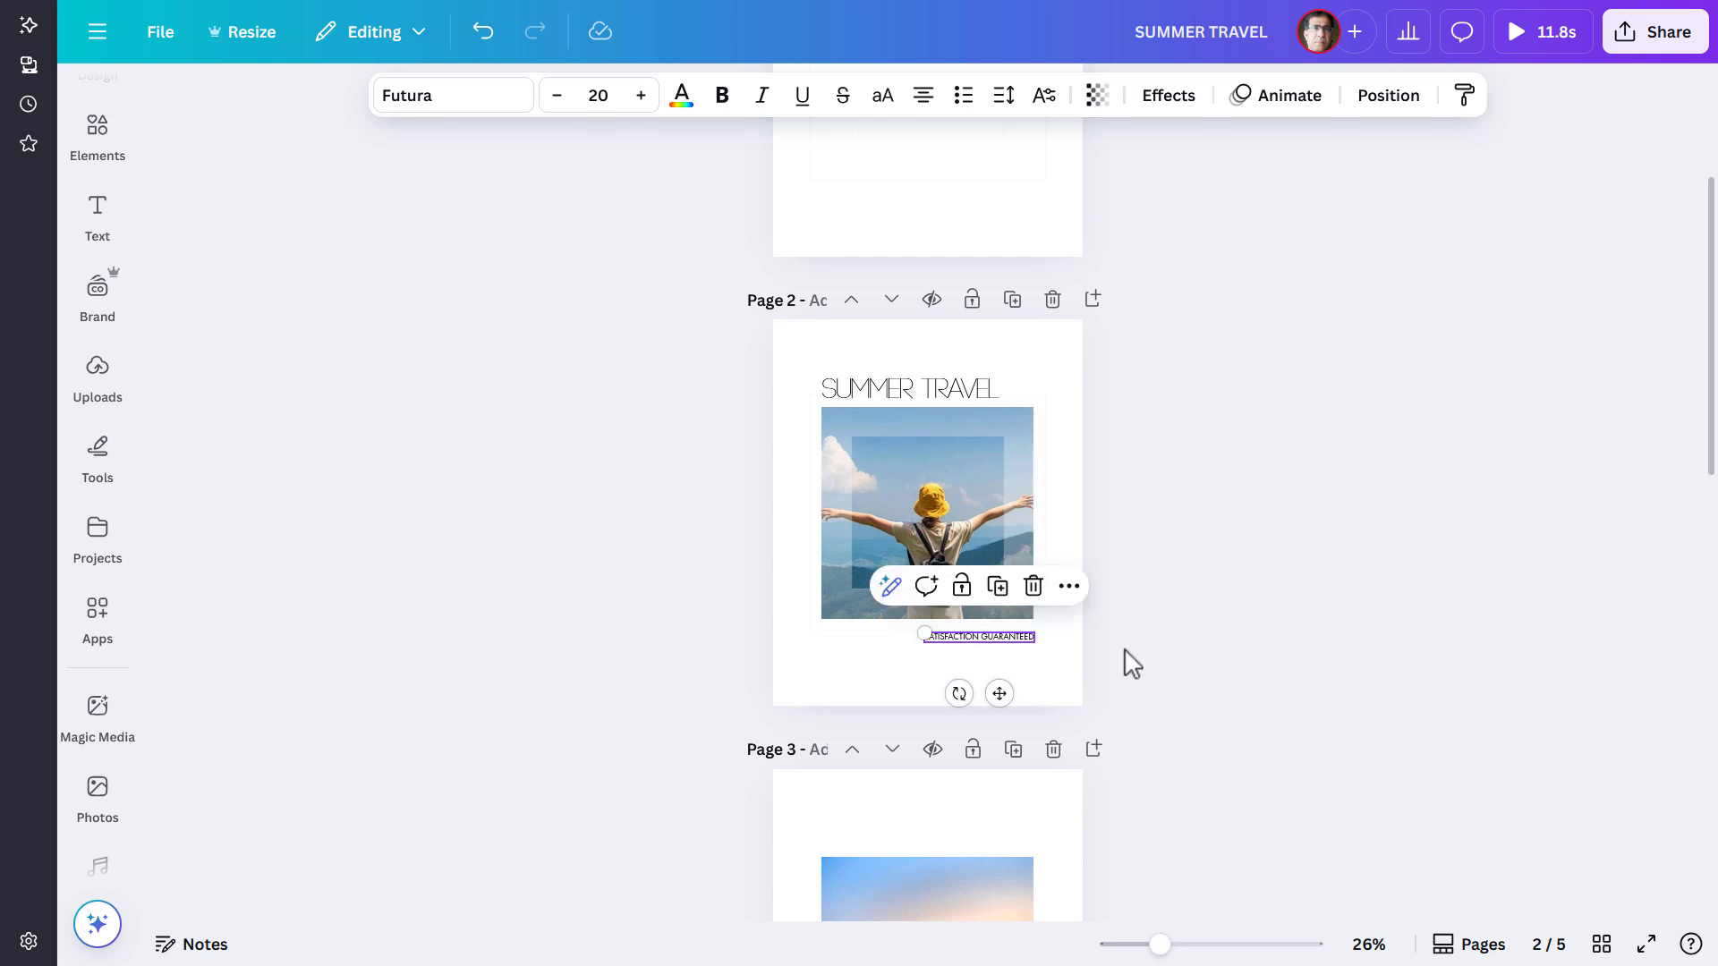
pyautogui.press('Up')
pyautogui.press('Up')
pyautogui.press('Up')
pyautogui.press('Up')
pyautogui.press('Up')
pyautogui.press('Up')
pyautogui.press('Up')
pyautogui.press('Up')
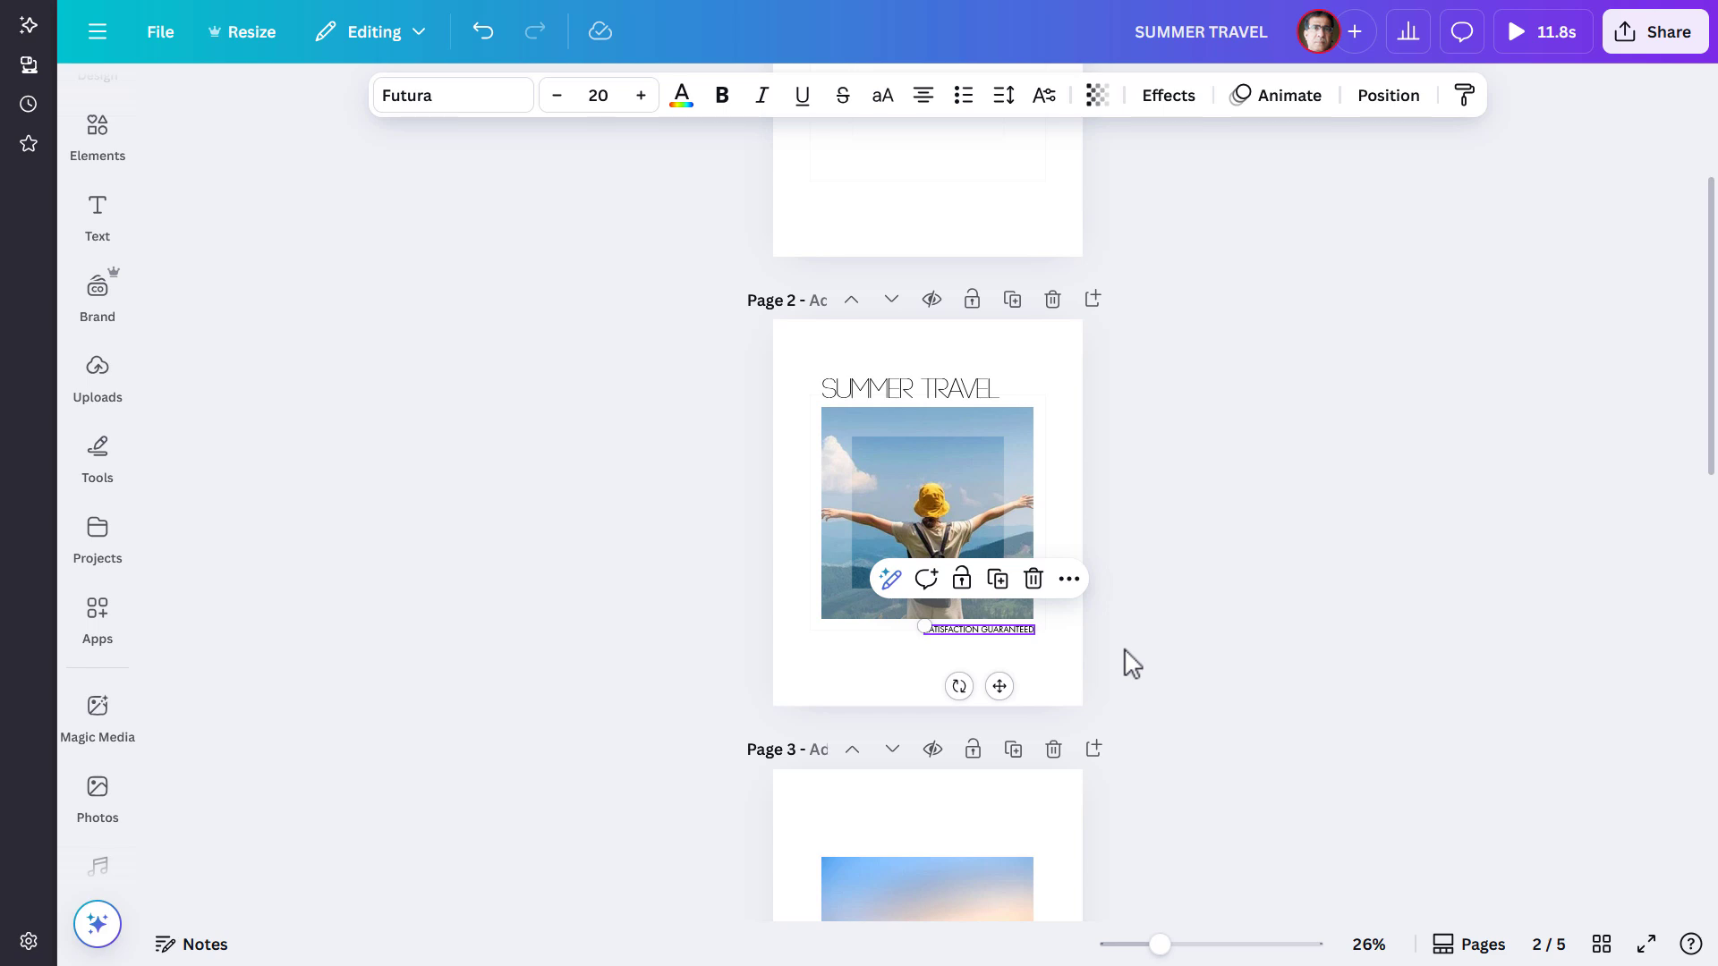
# Step: Duplicate the caption directly below itself and replace the copy's text with "BOOK YOUR TRIP NOW"
pyautogui.moveTo(996, 634); pyautogui.dragTo(988, 646)
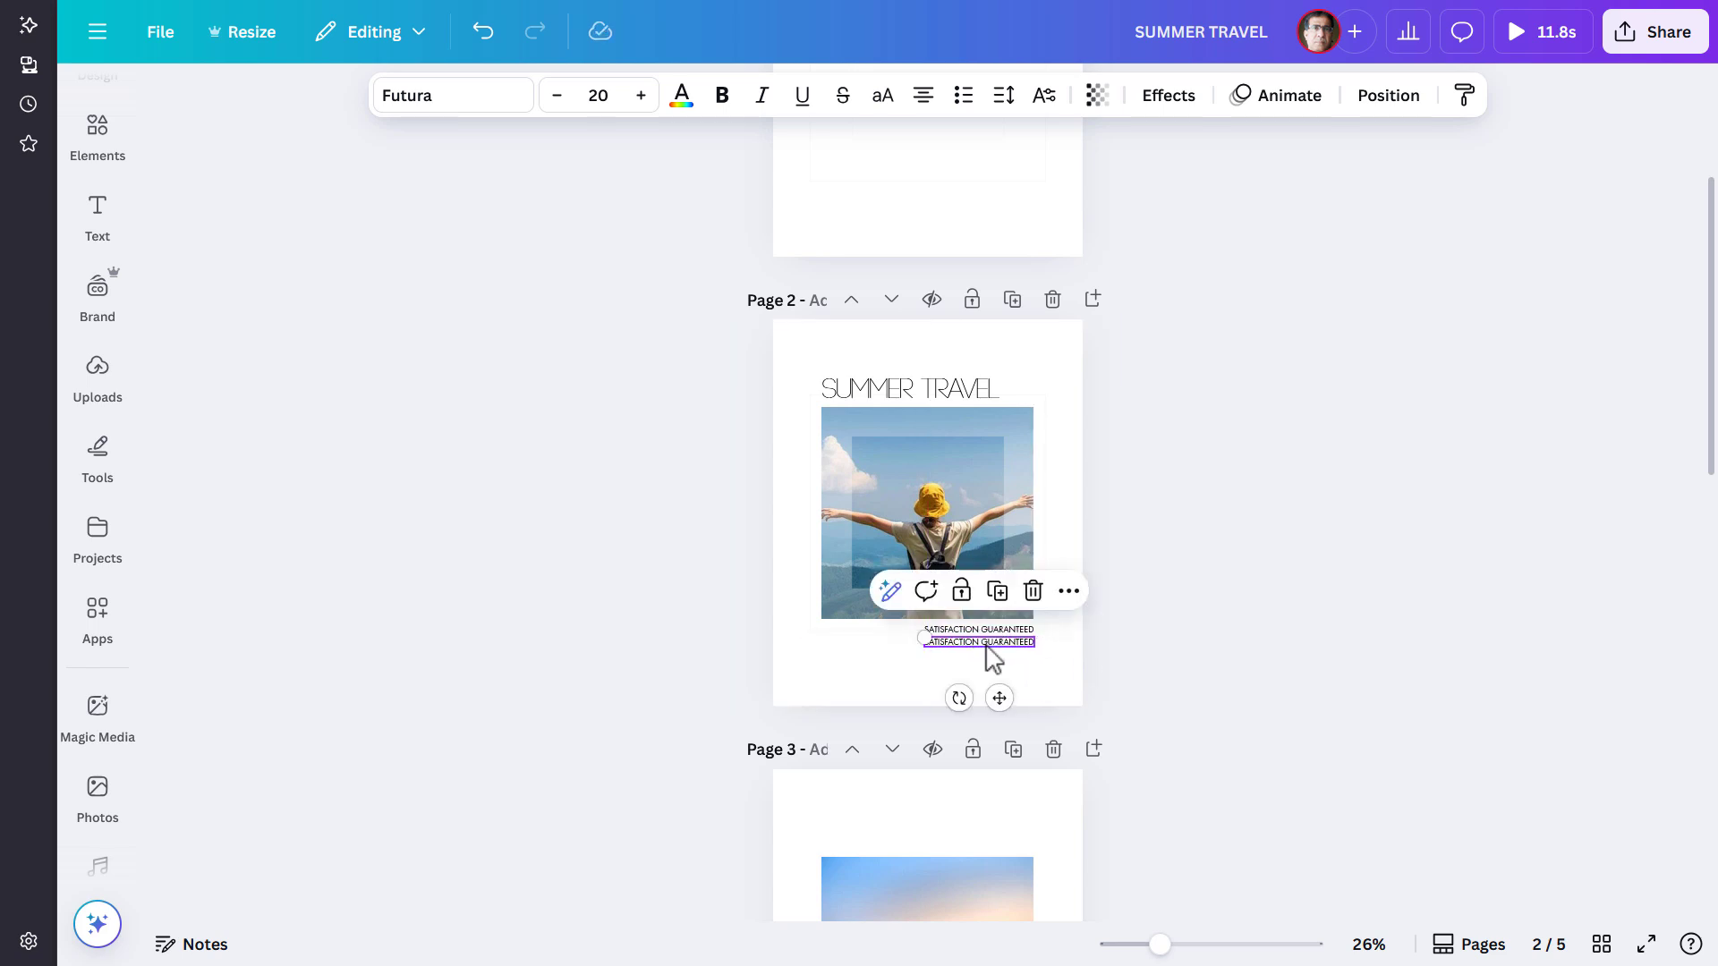
pyautogui.doubleClick(988, 644)
pyautogui.press('BackSpace')
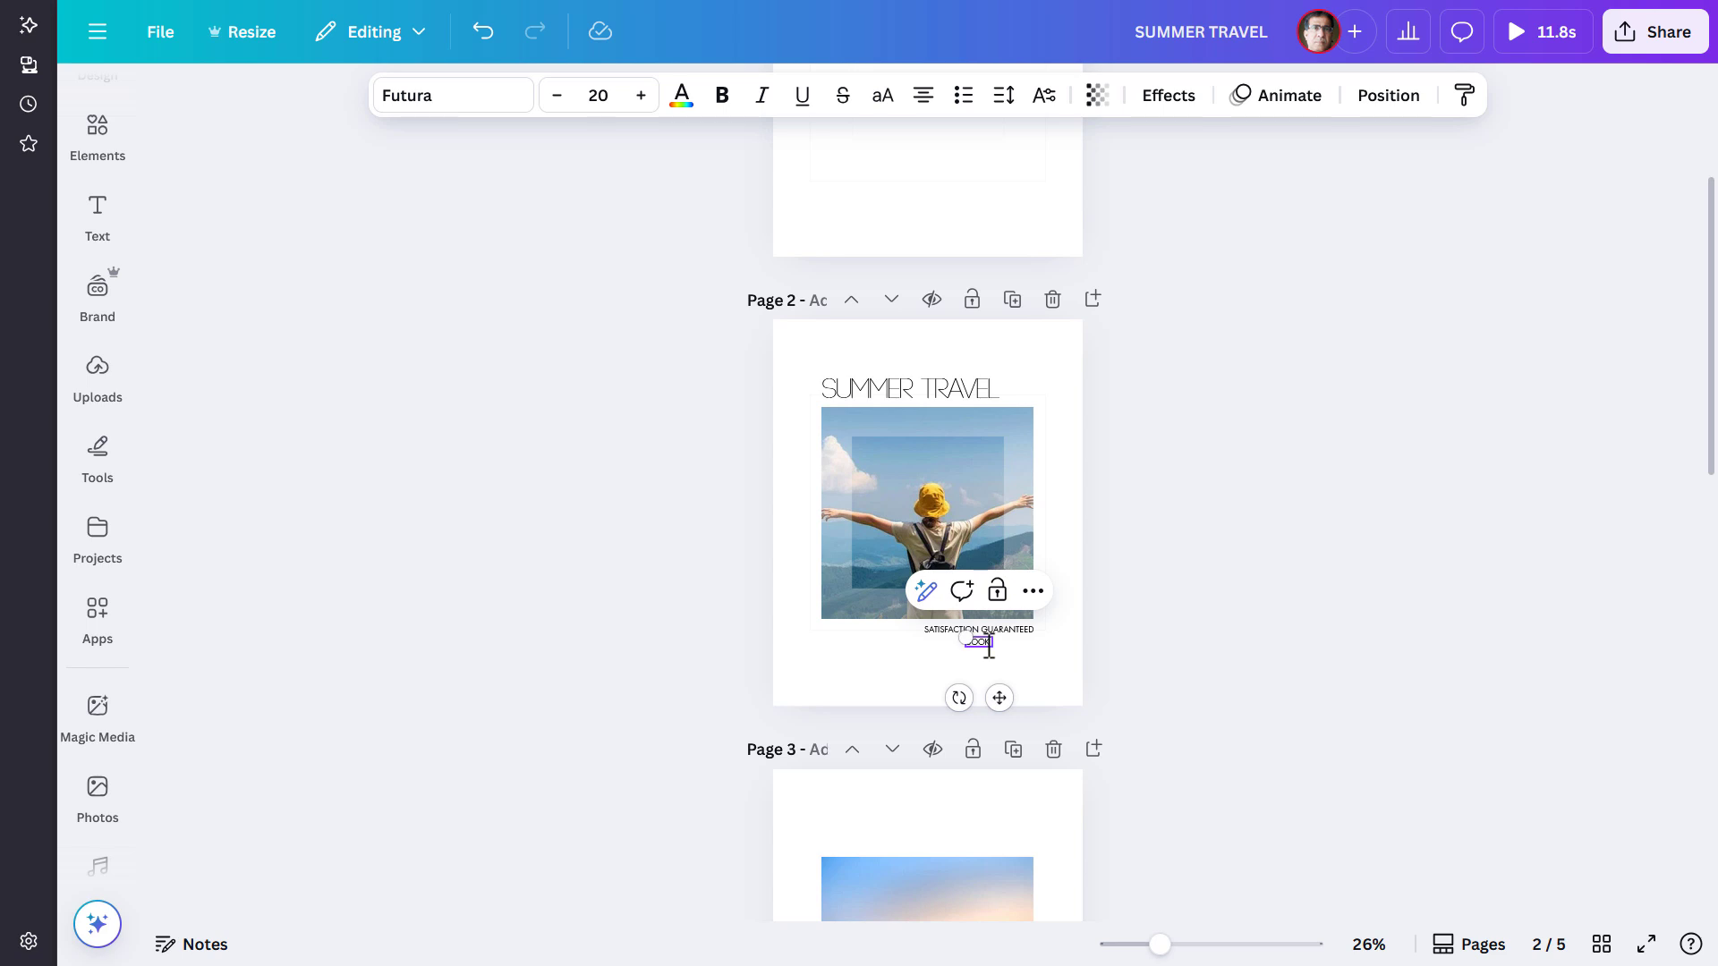
pyautogui.write('BOOK YOUR TRIP NOW')
# Step: Make the "BOOK YOUR TRIP NOW" line bold and align its right edge with the photo's right edge
pyautogui.hotkey('ctrl', 'a')
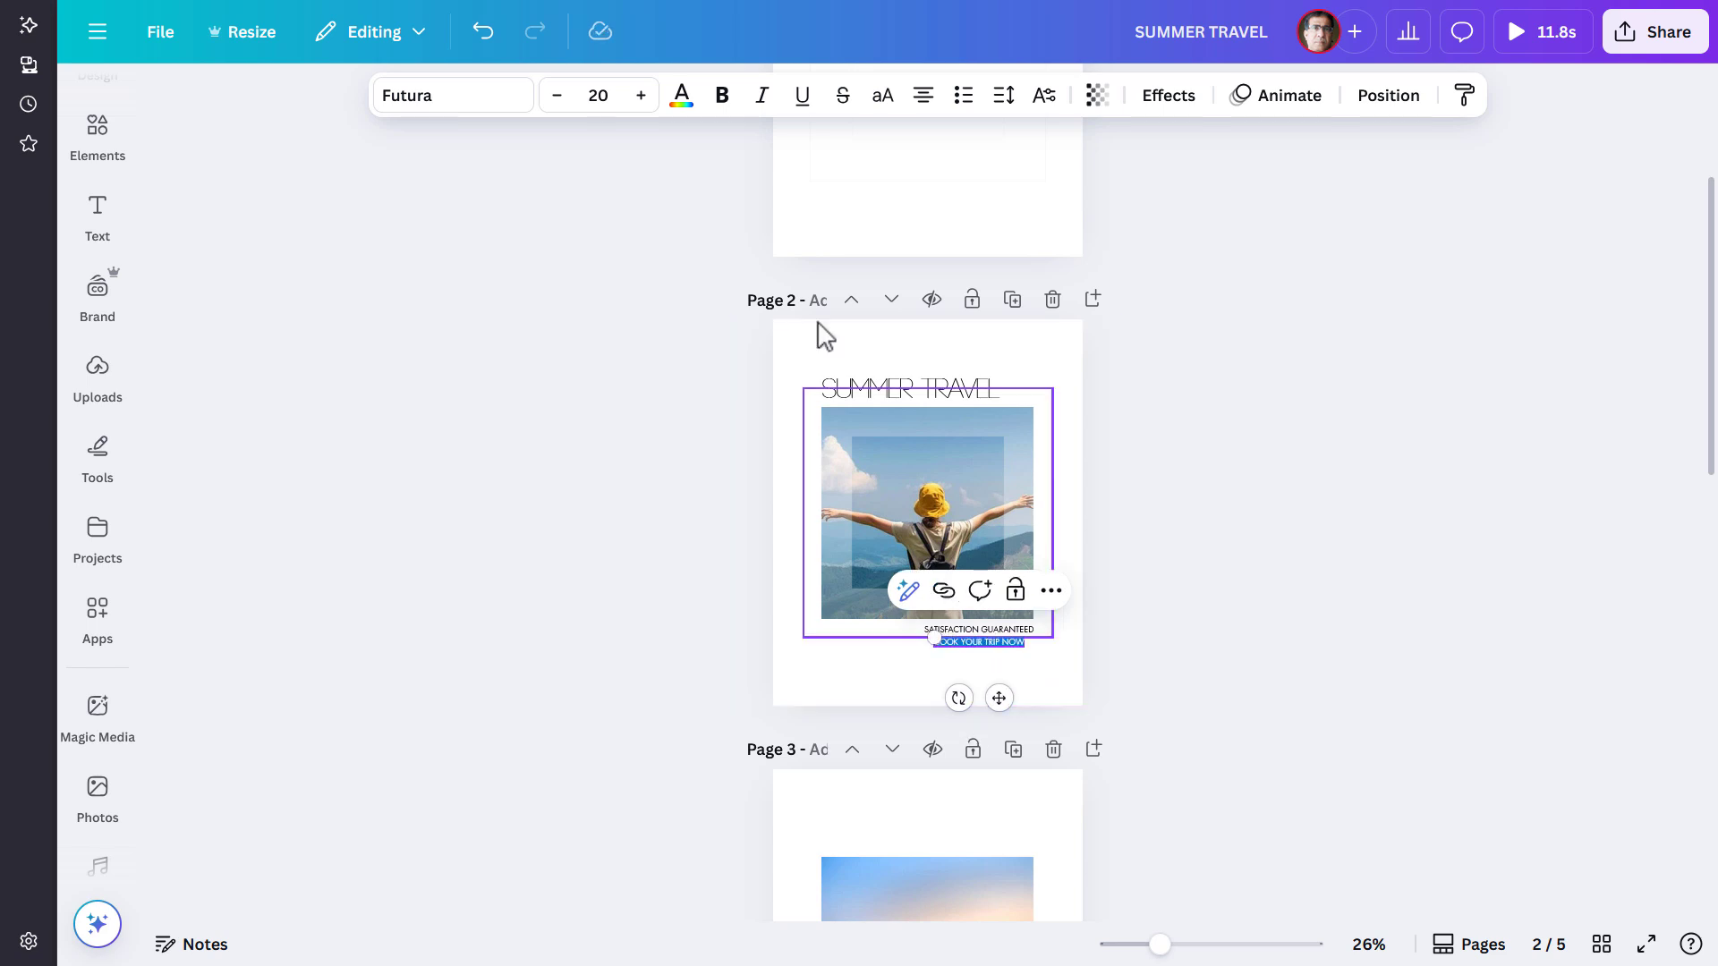
pyautogui.click(721, 97)
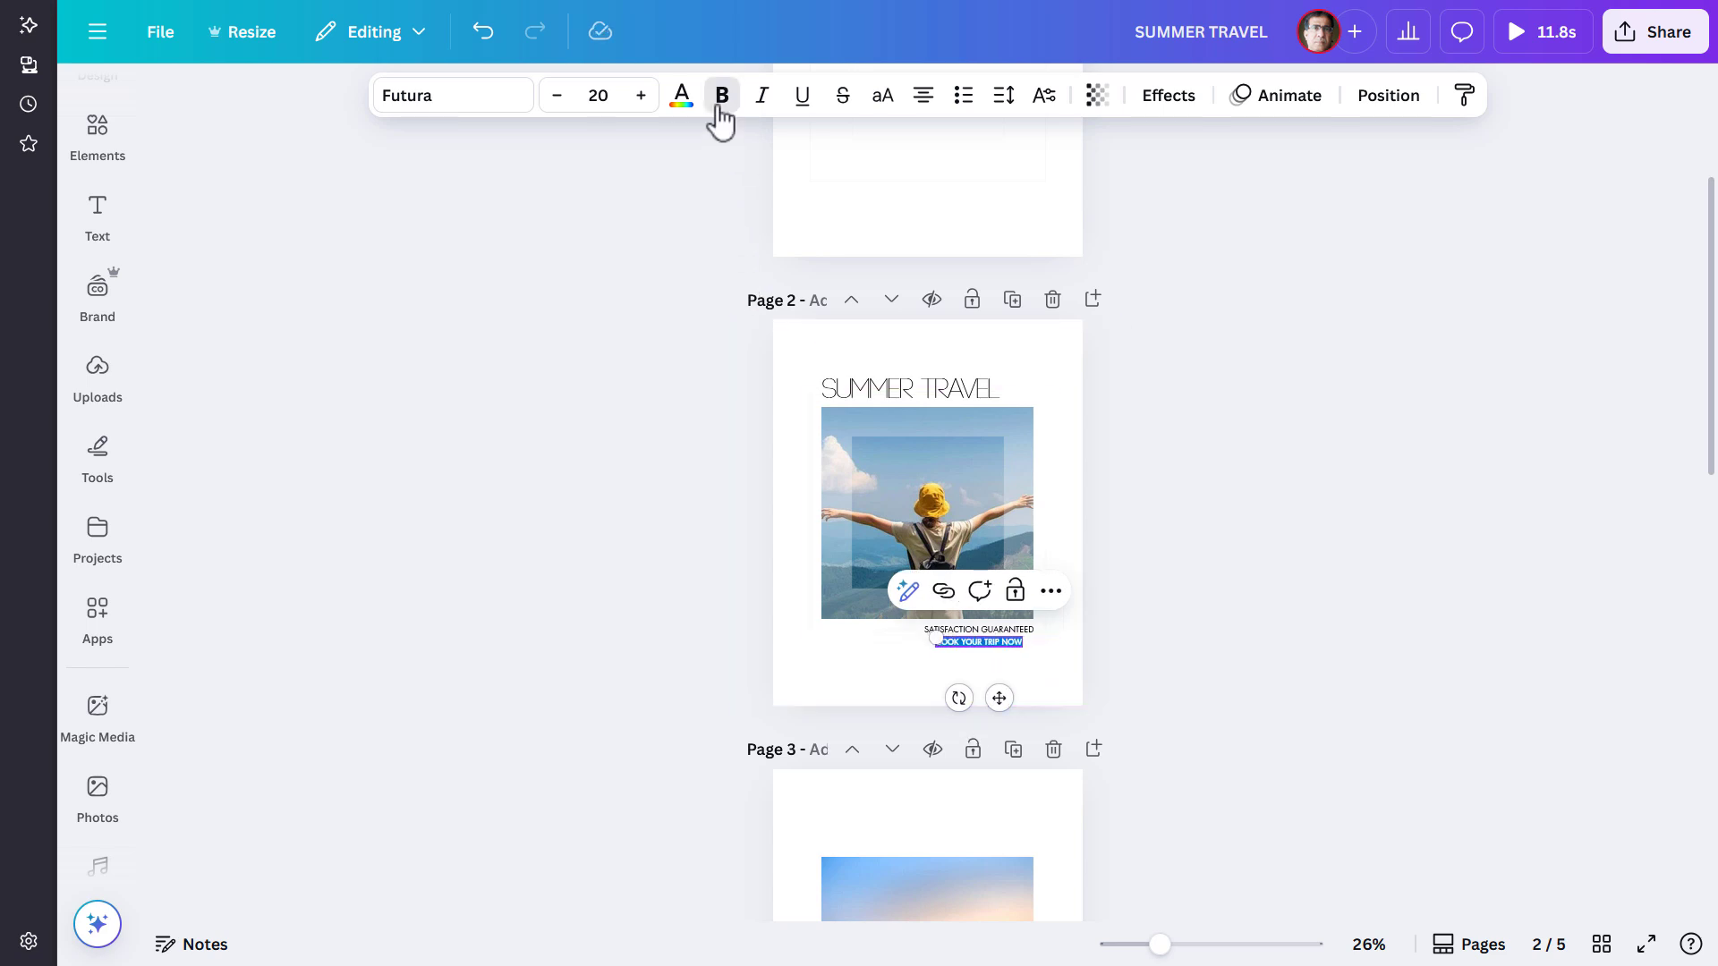
pyautogui.click(711, 578)
pyautogui.click(986, 645)
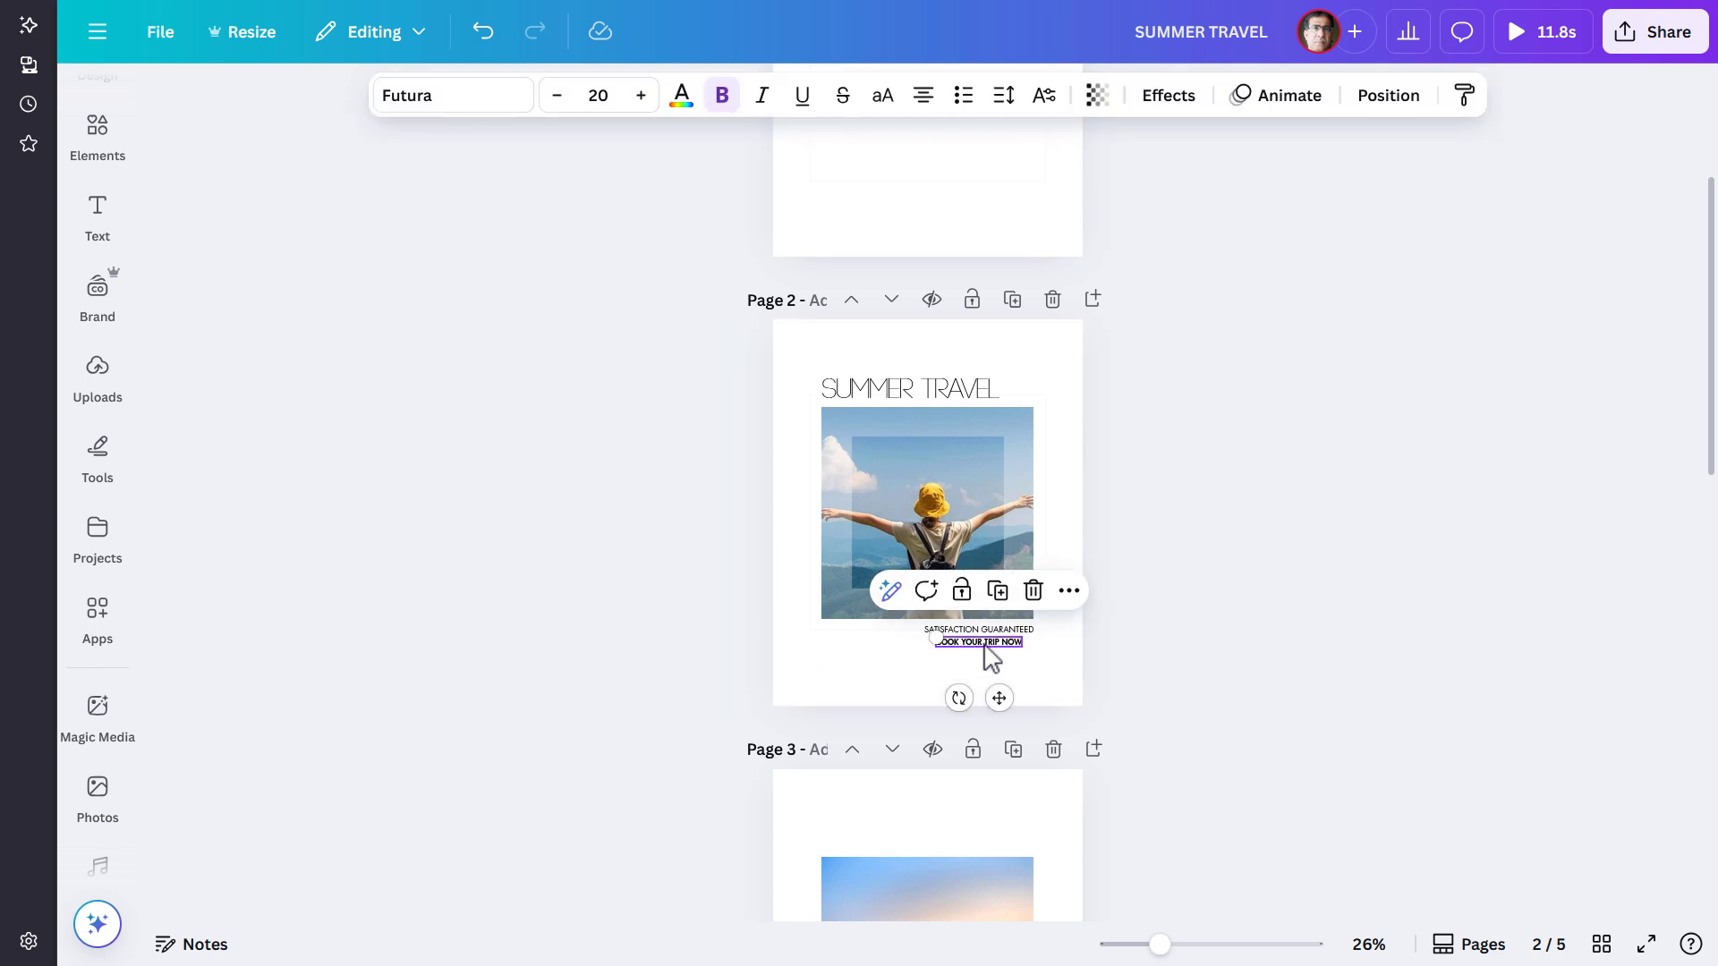
pyautogui.moveTo(985, 644); pyautogui.dragTo(996, 644)
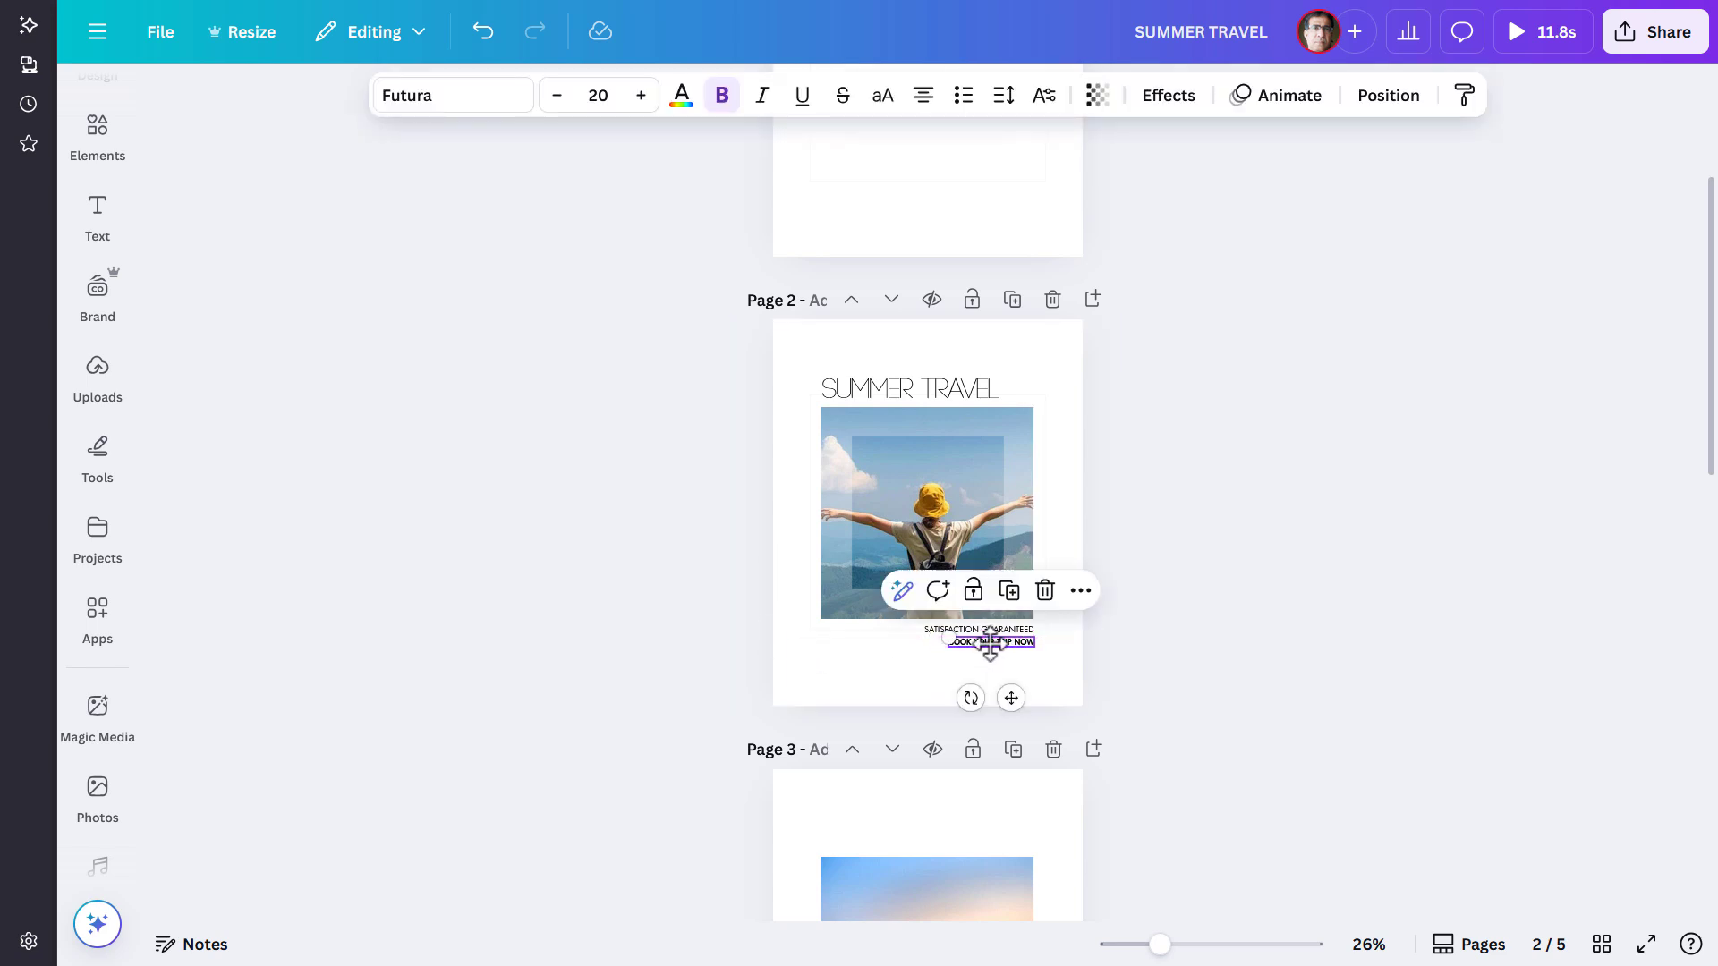
pyautogui.click(910, 680)
pyautogui.click(941, 631)
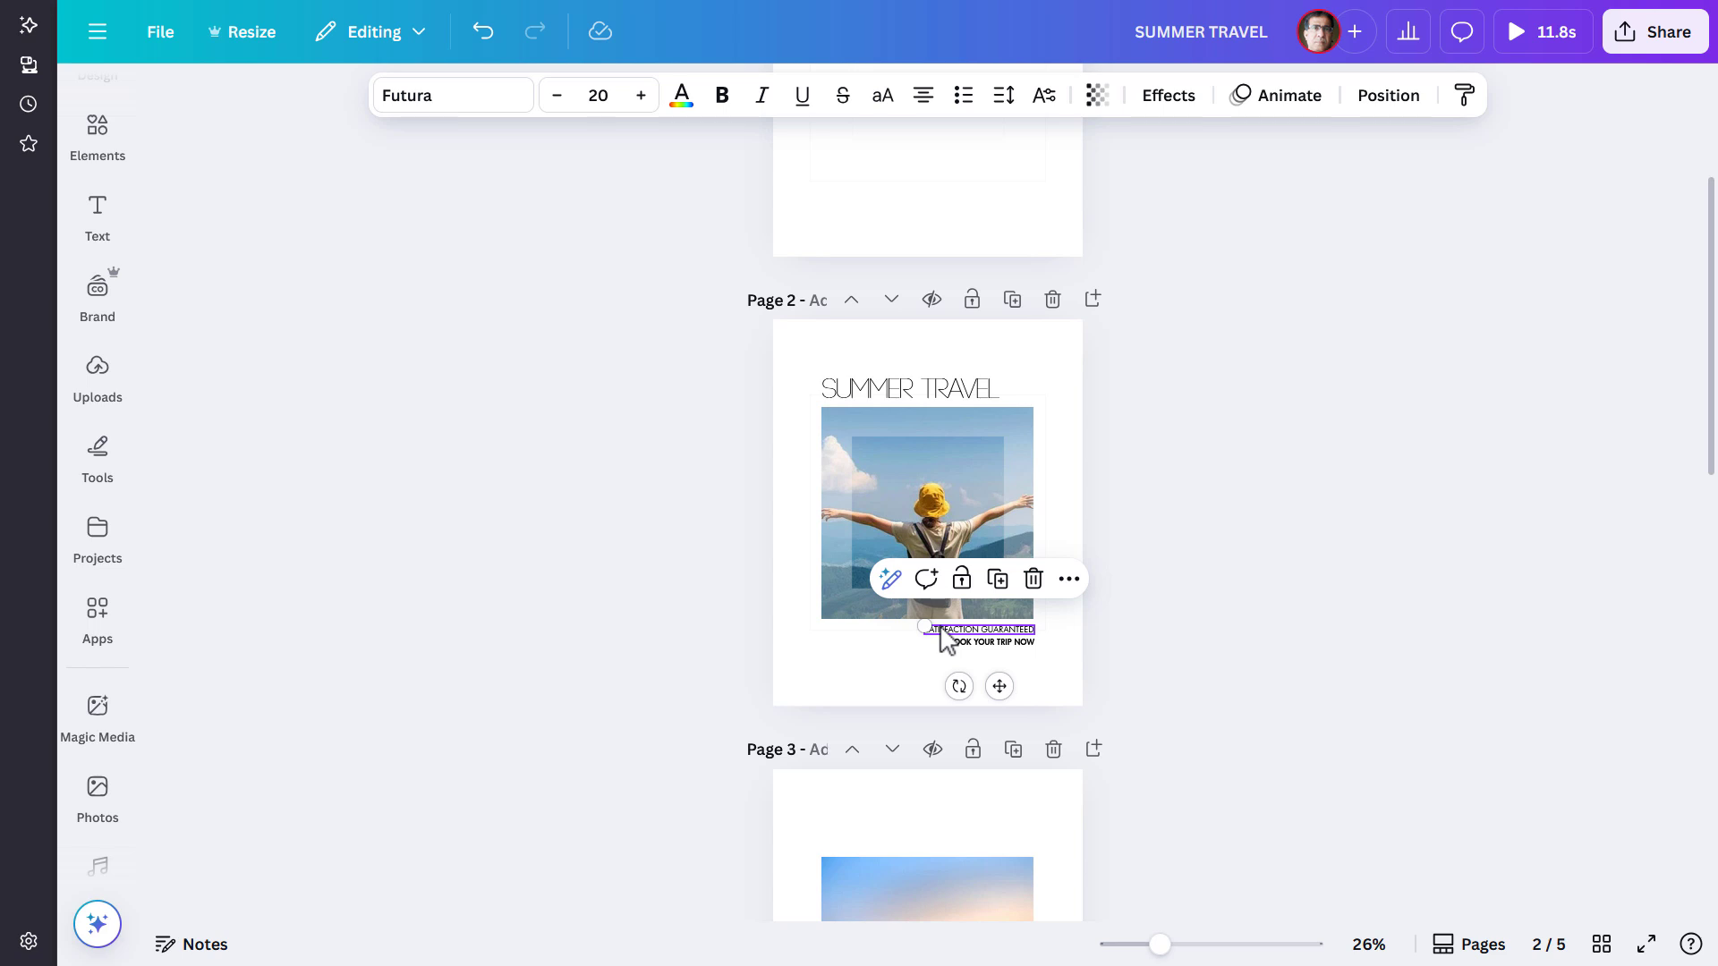
pyautogui.moveTo(941, 631); pyautogui.dragTo(856, 680)
pyautogui.doubleClick(856, 680)
pyautogui.press('BackSpace')
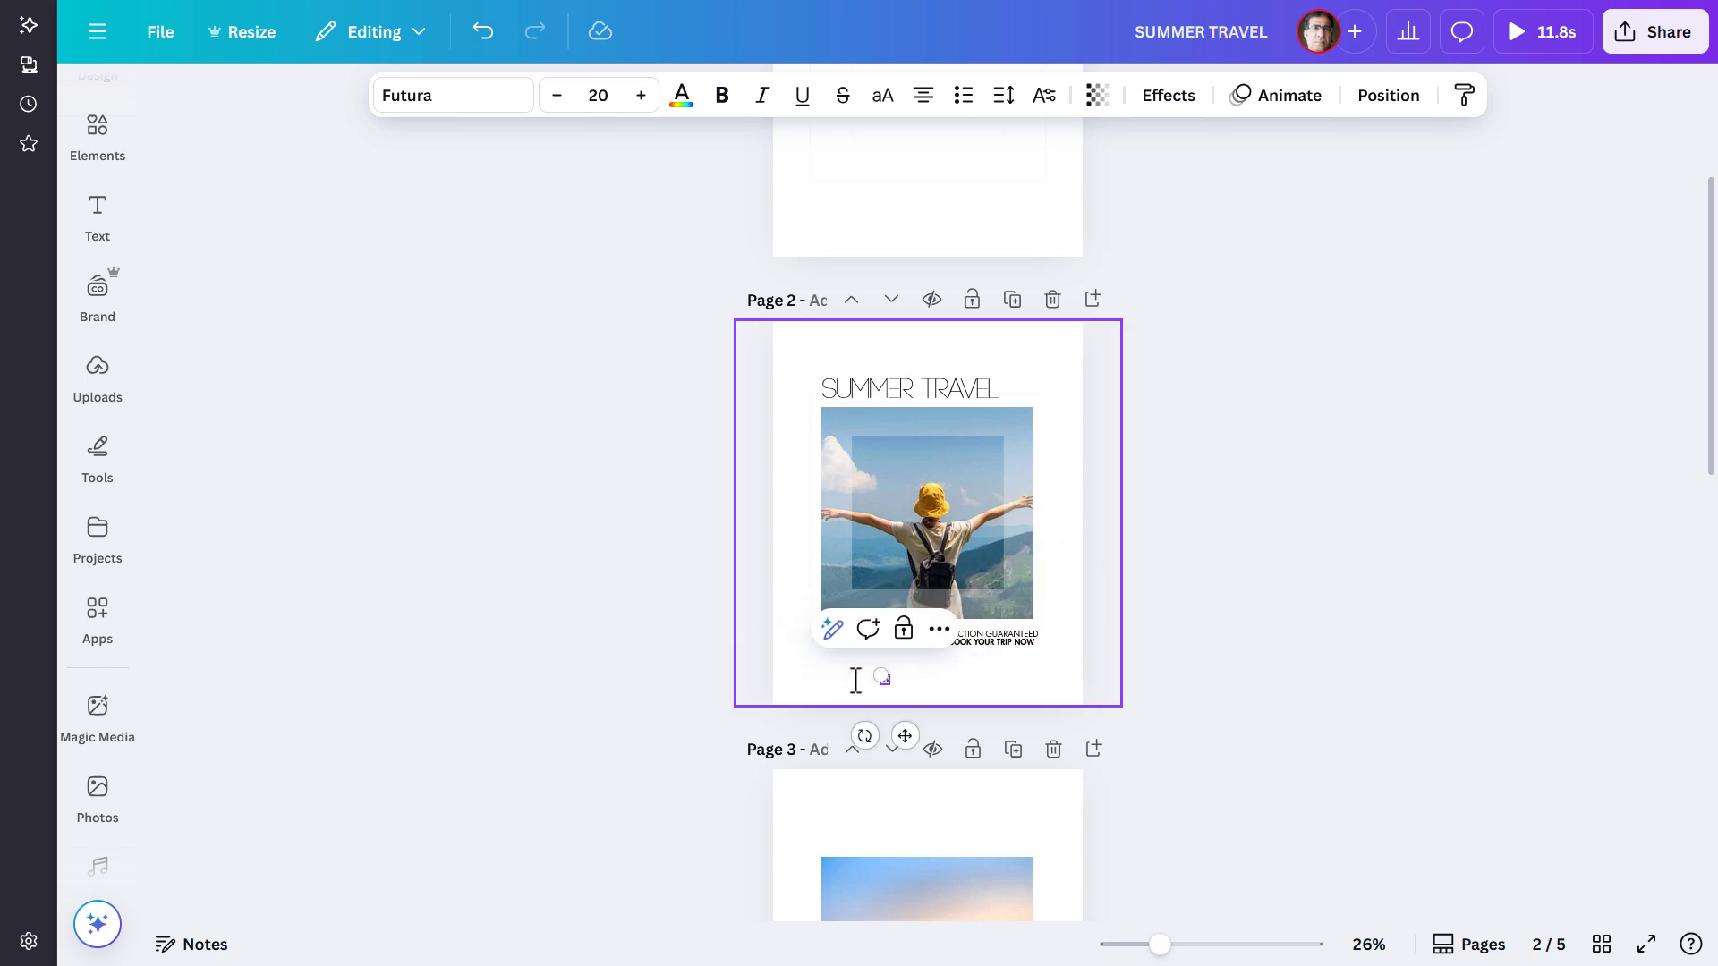
pyautogui.write('www.sum')
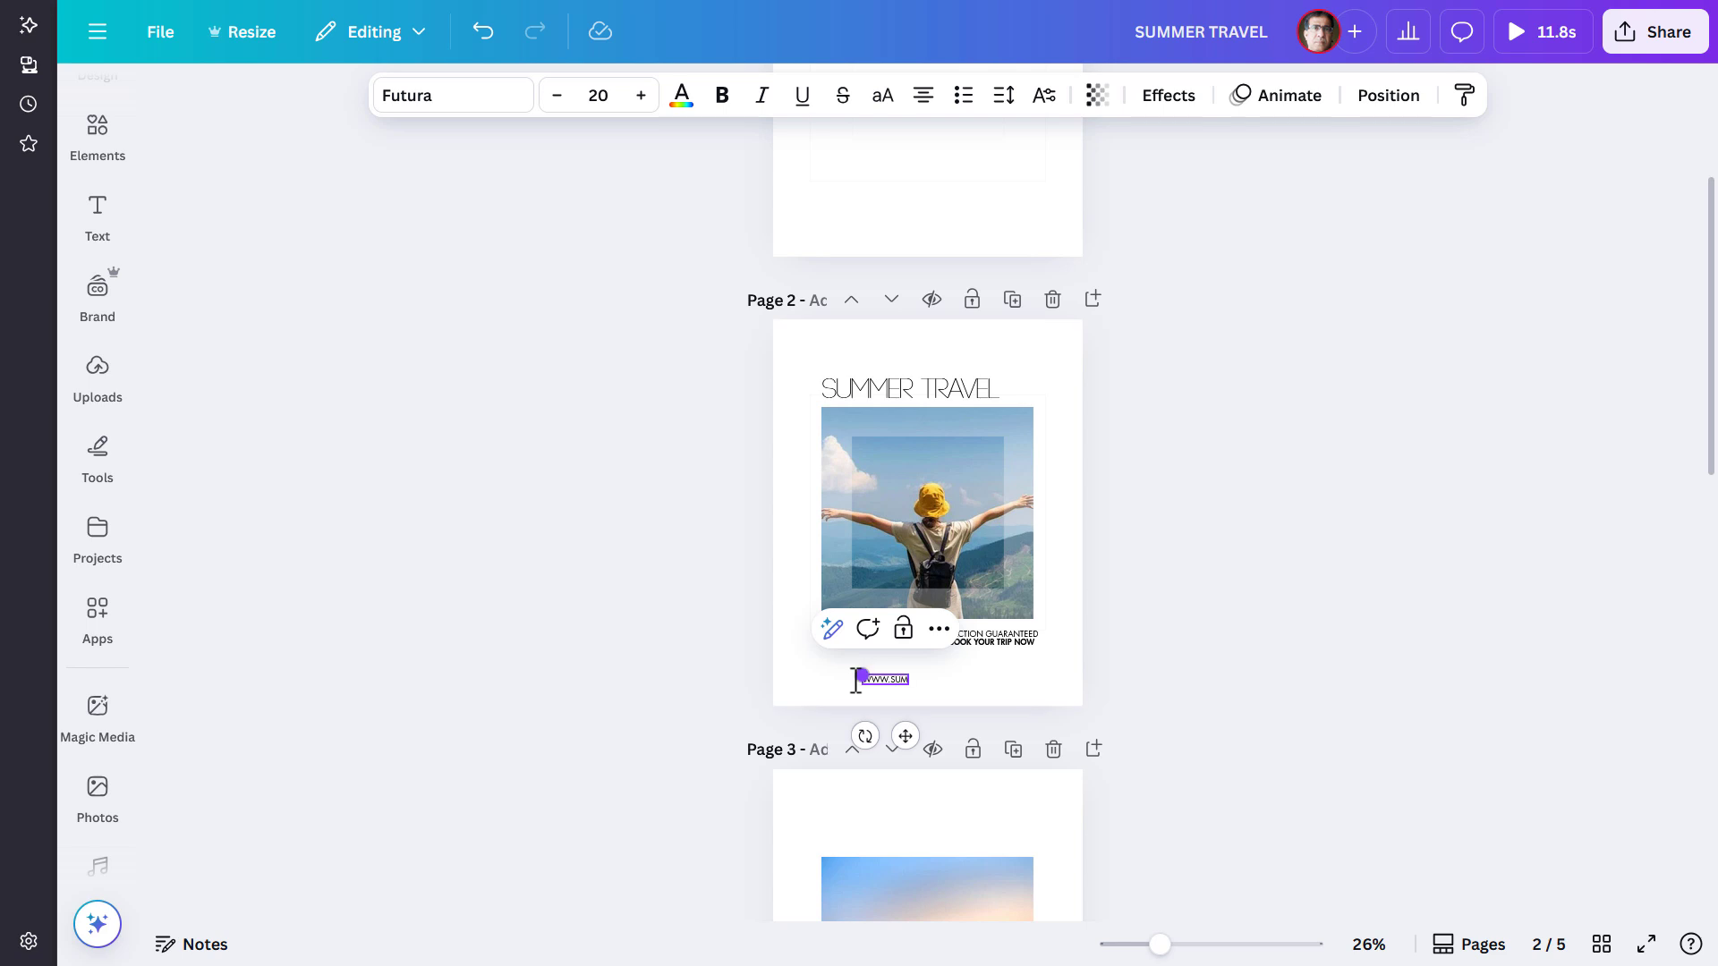
pyautogui.write('-tra.book')
# Step: Widen the web address text box and left-align its text
pyautogui.moveTo(1160, 944); pyautogui.dragTo(1190, 945)
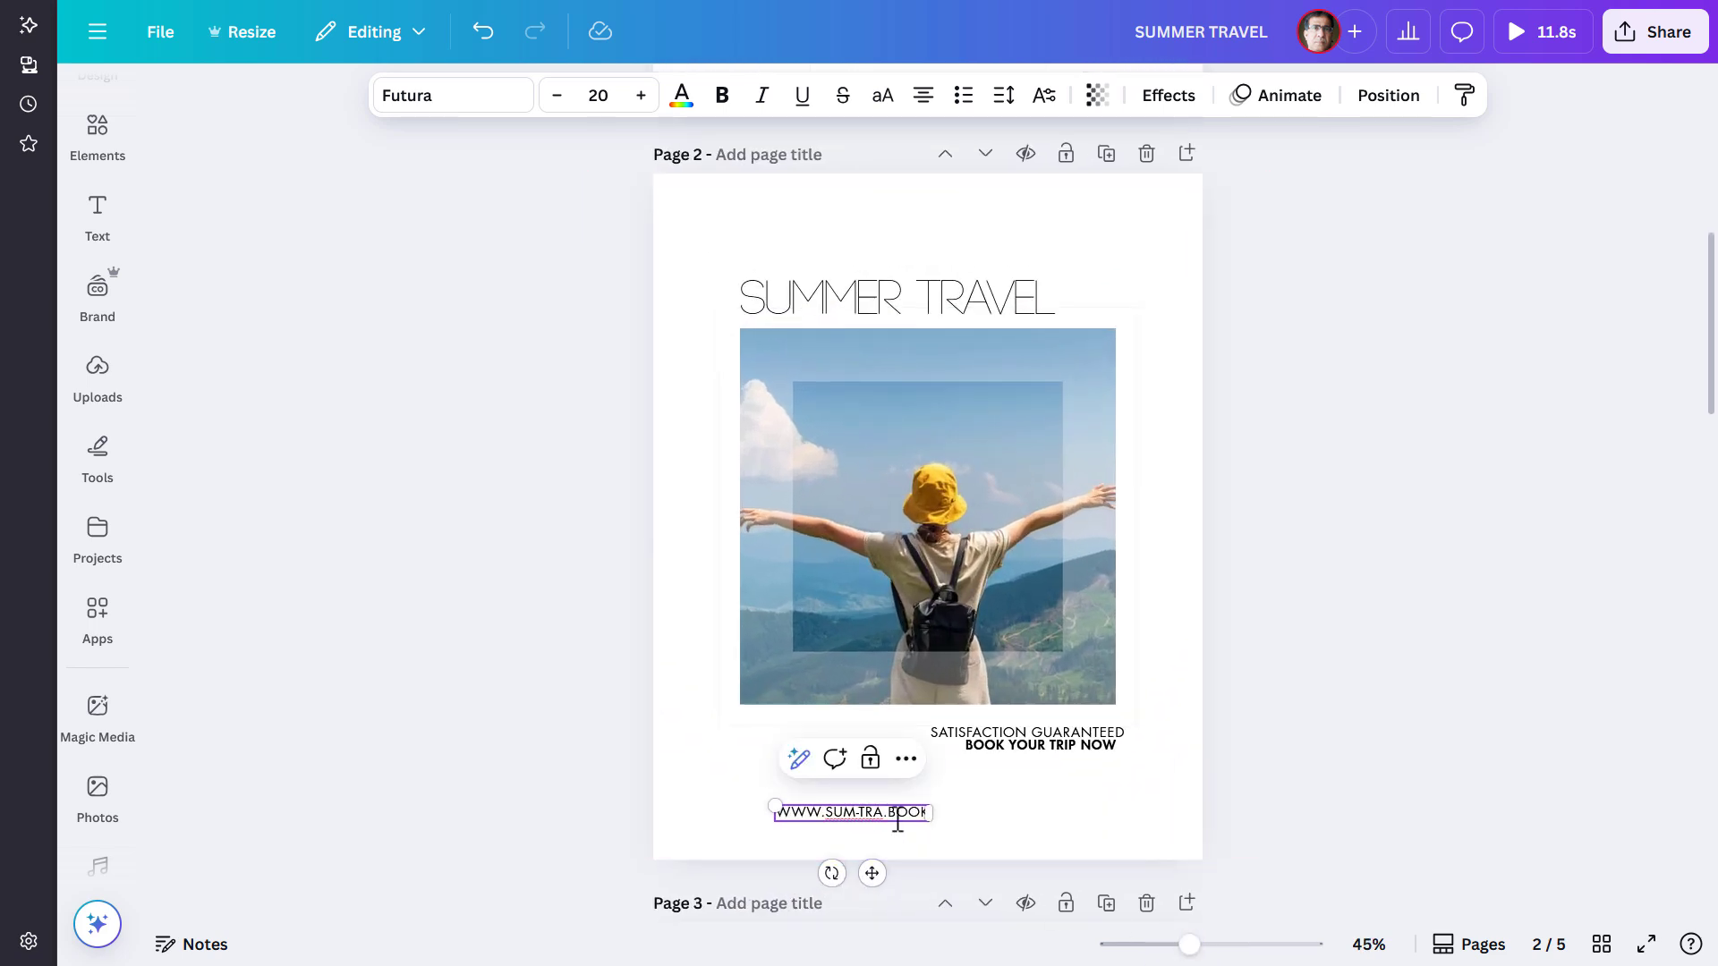
pyautogui.moveTo(933, 813); pyautogui.dragTo(1044, 815)
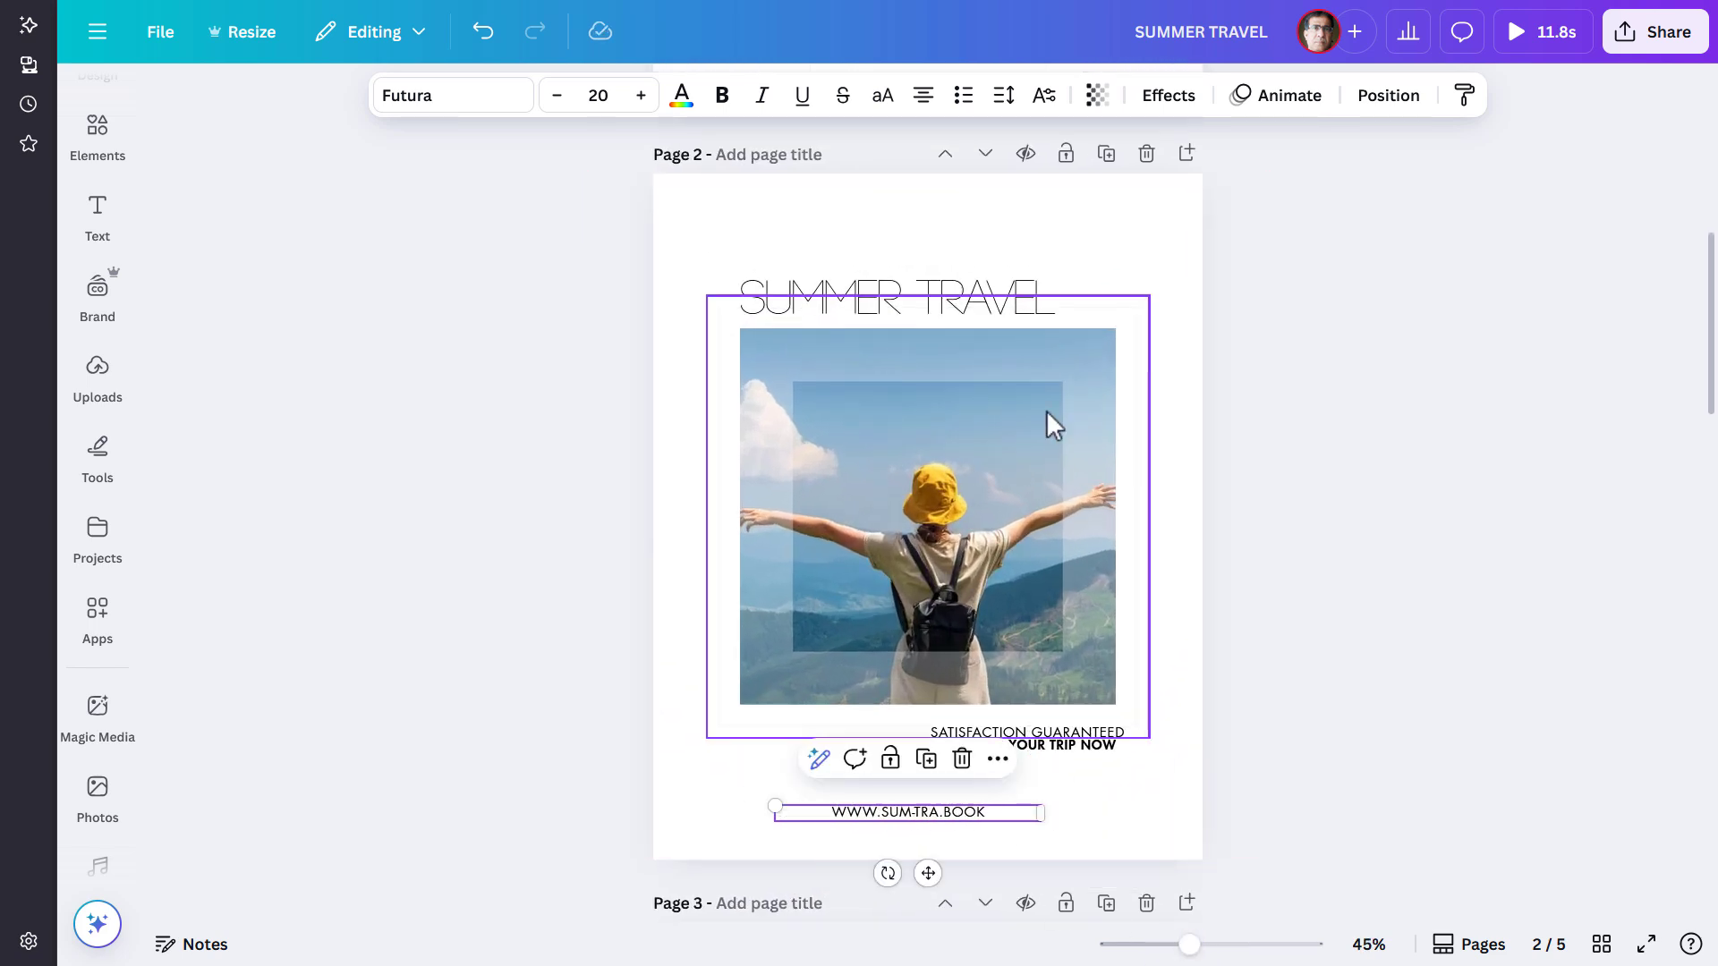
pyautogui.click(923, 98)
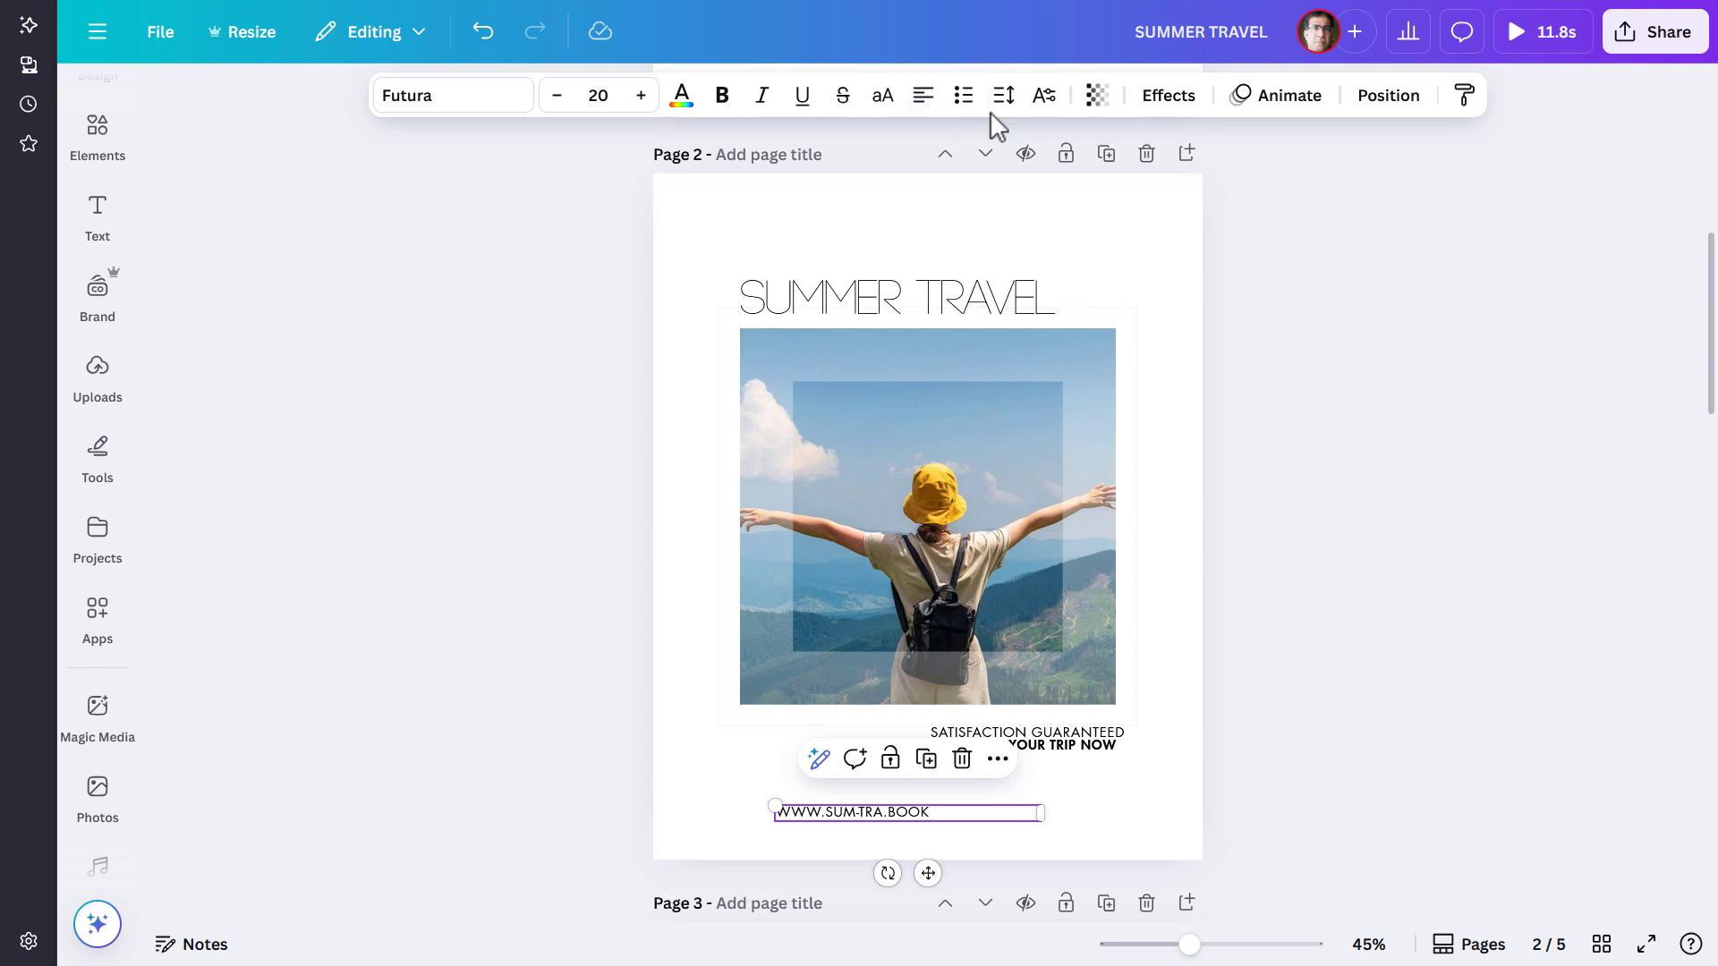
# Step: Set the web address text to size 14 with a letter spacing of 600
pyautogui.click(610, 99)
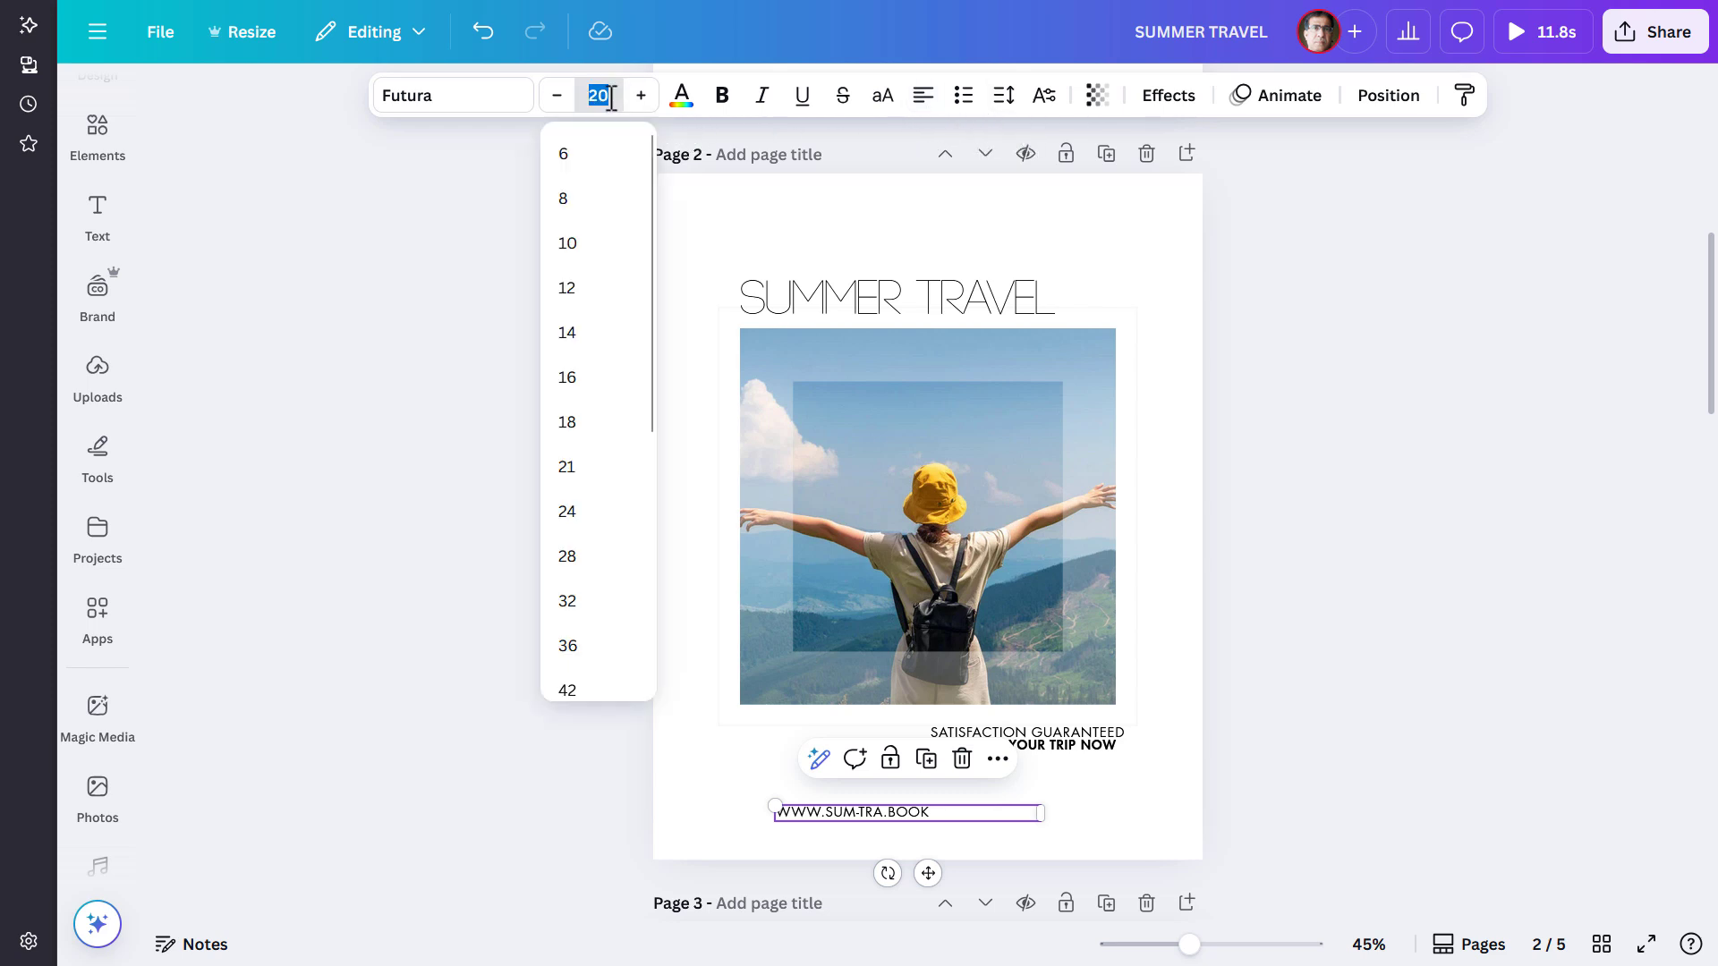
pyautogui.press('Return')
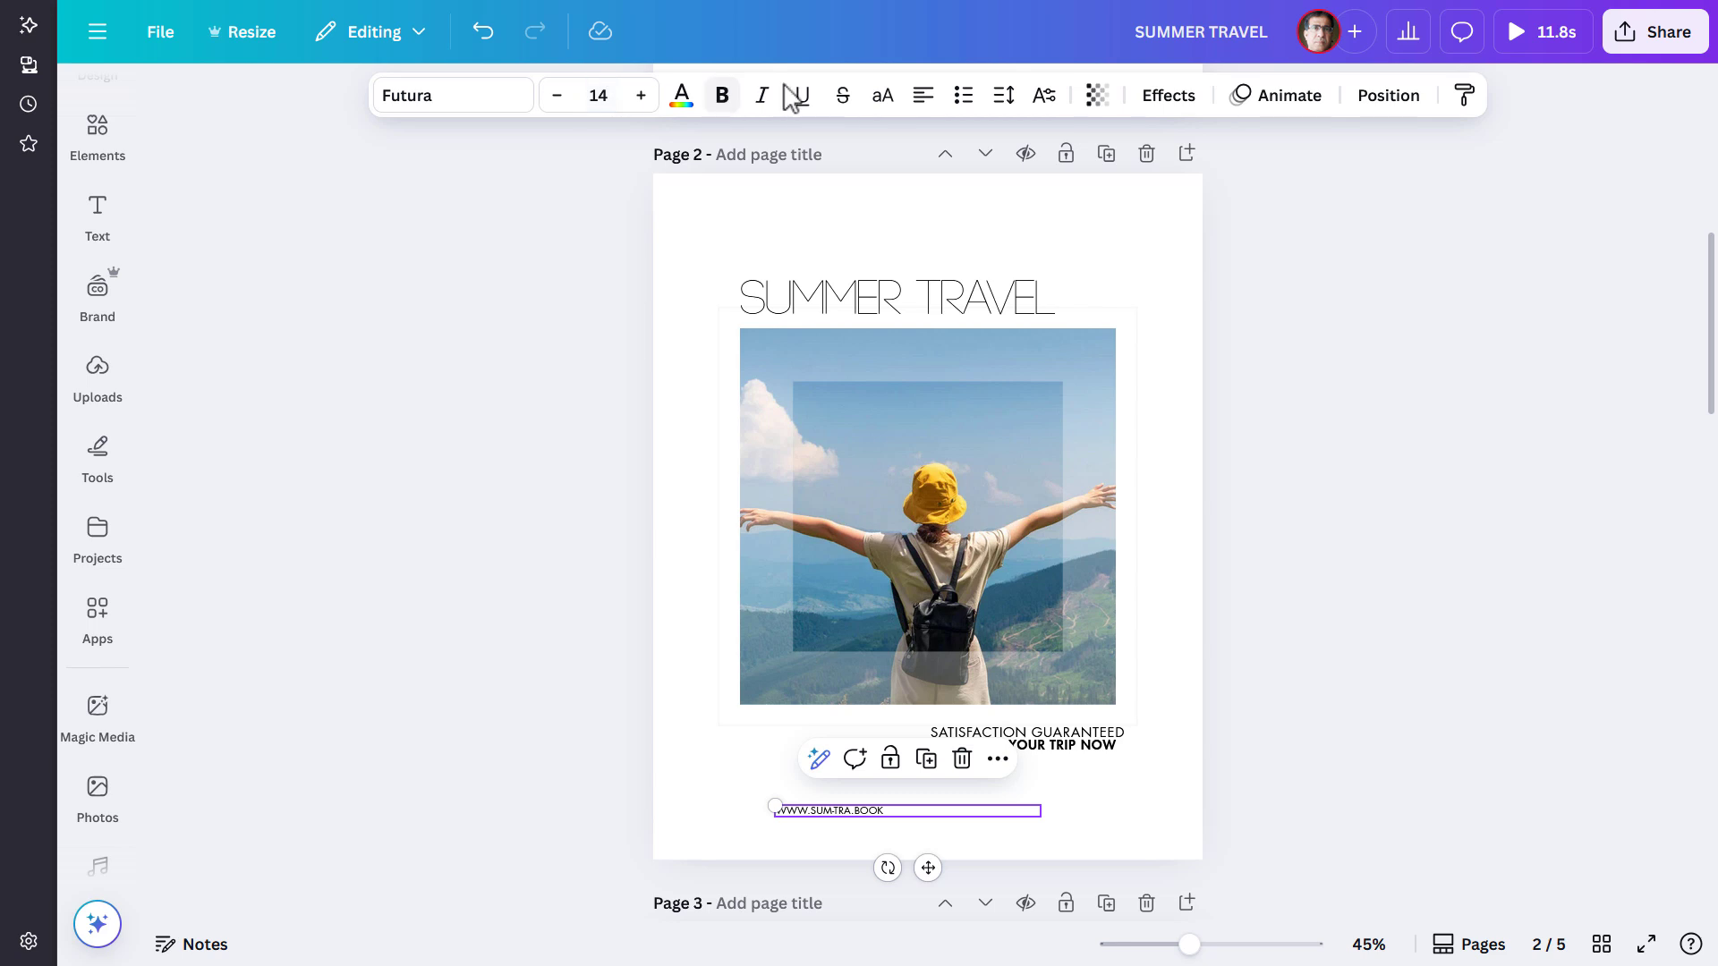
pyautogui.click(999, 99)
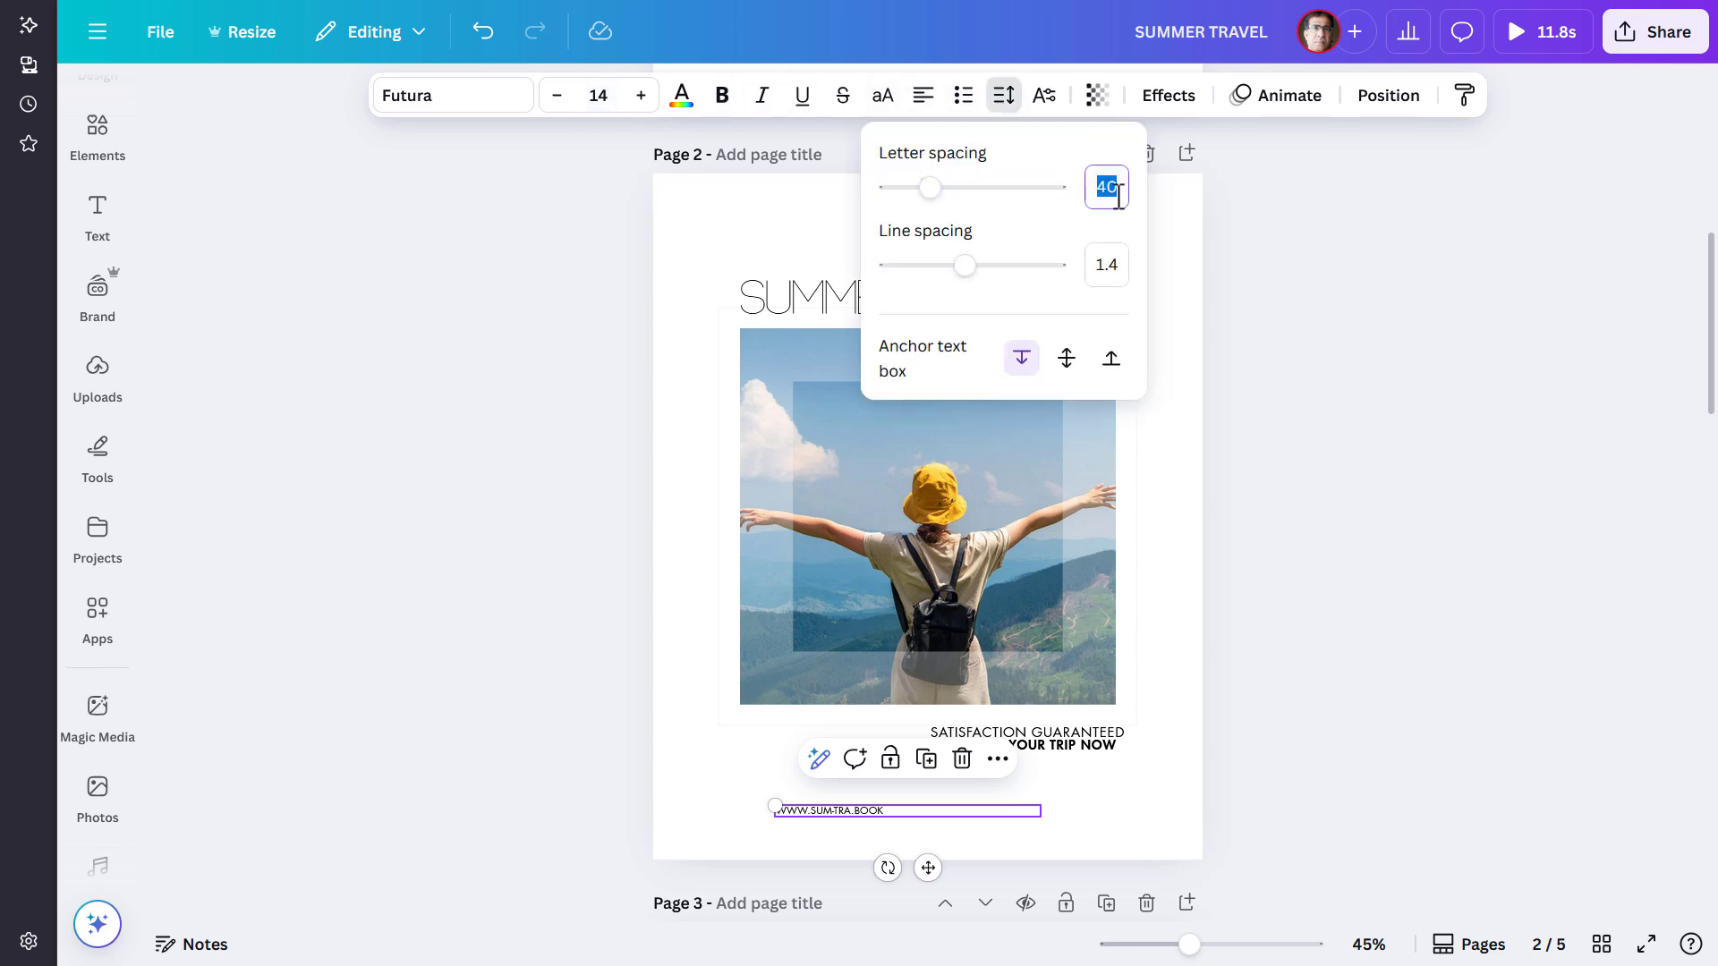
pyautogui.click(1118, 197)
pyautogui.write('600')
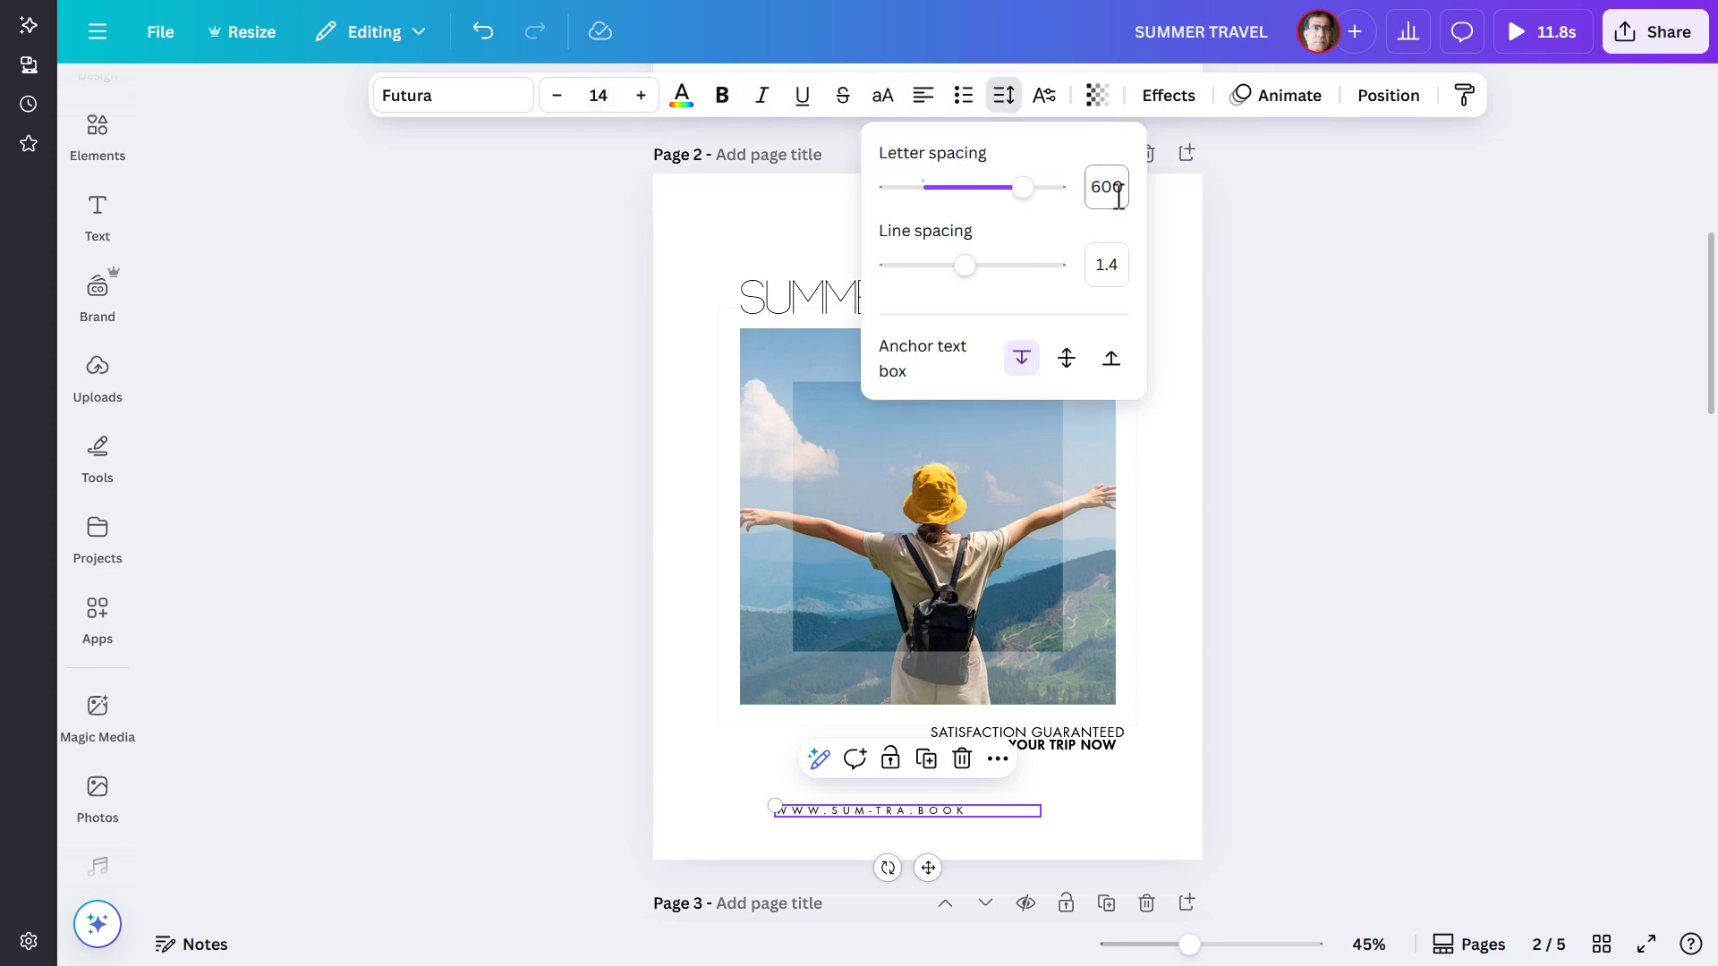
# Step: Rotate the web address to read vertically upward, right-align its text, and place it outside the photo's left edge, flush with its top
pyautogui.moveTo(933, 820); pyautogui.dragTo(875, 528)
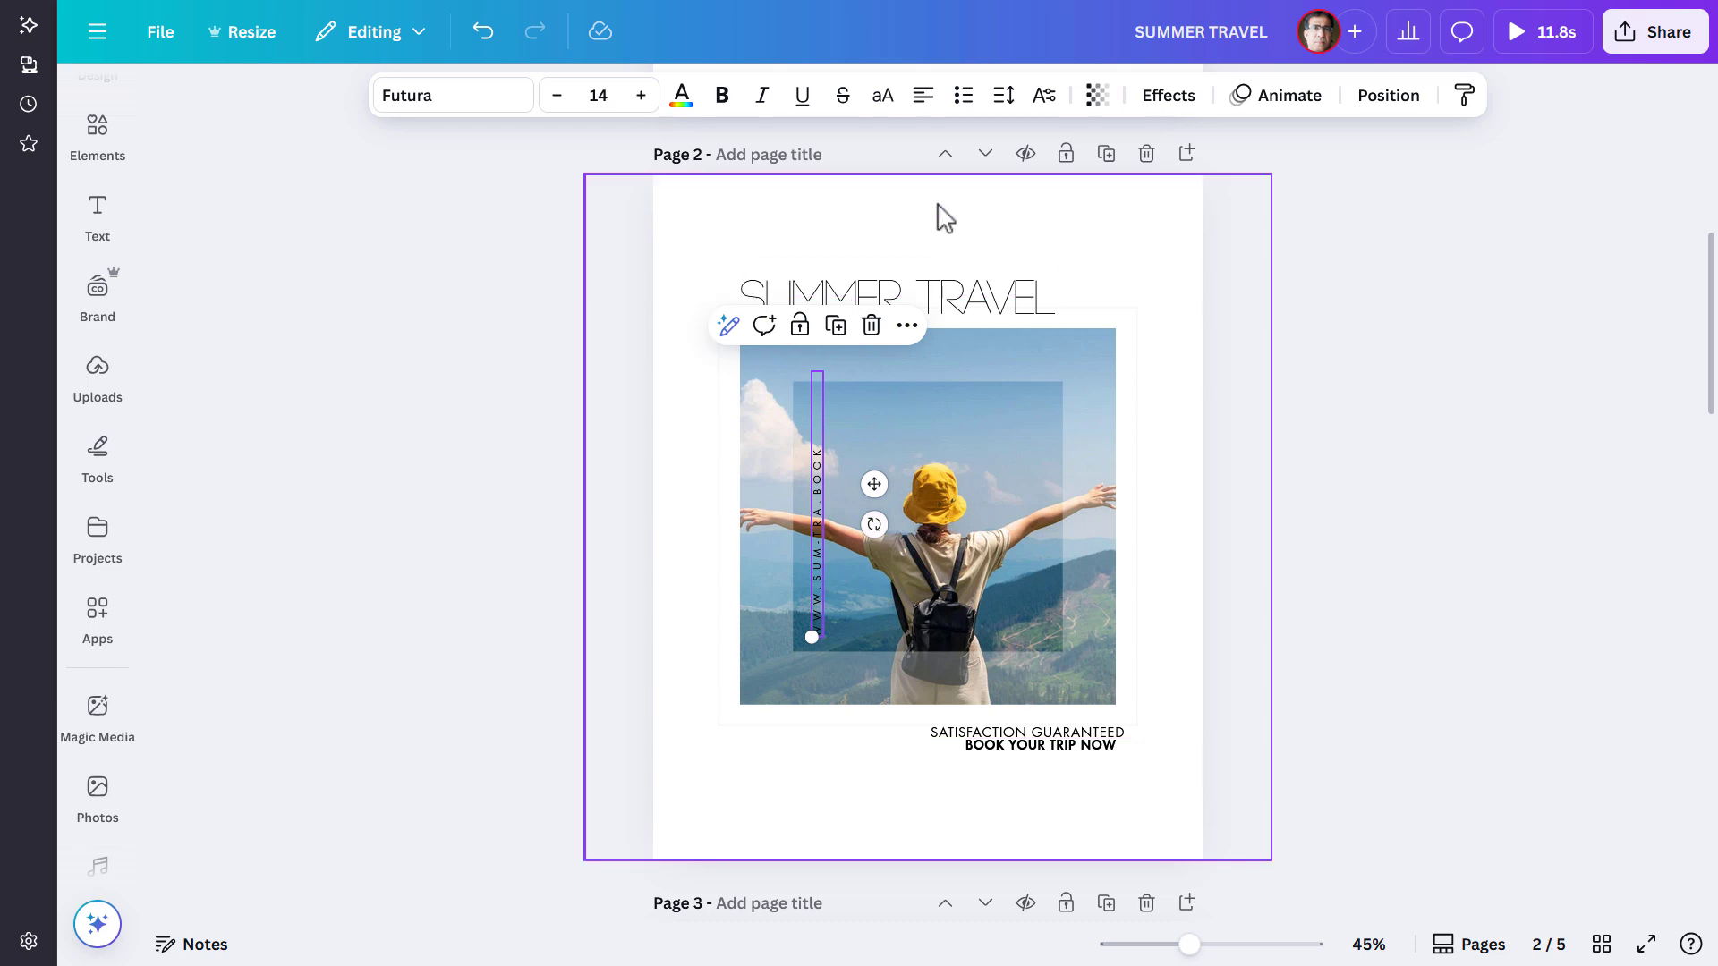
pyautogui.click(925, 98)
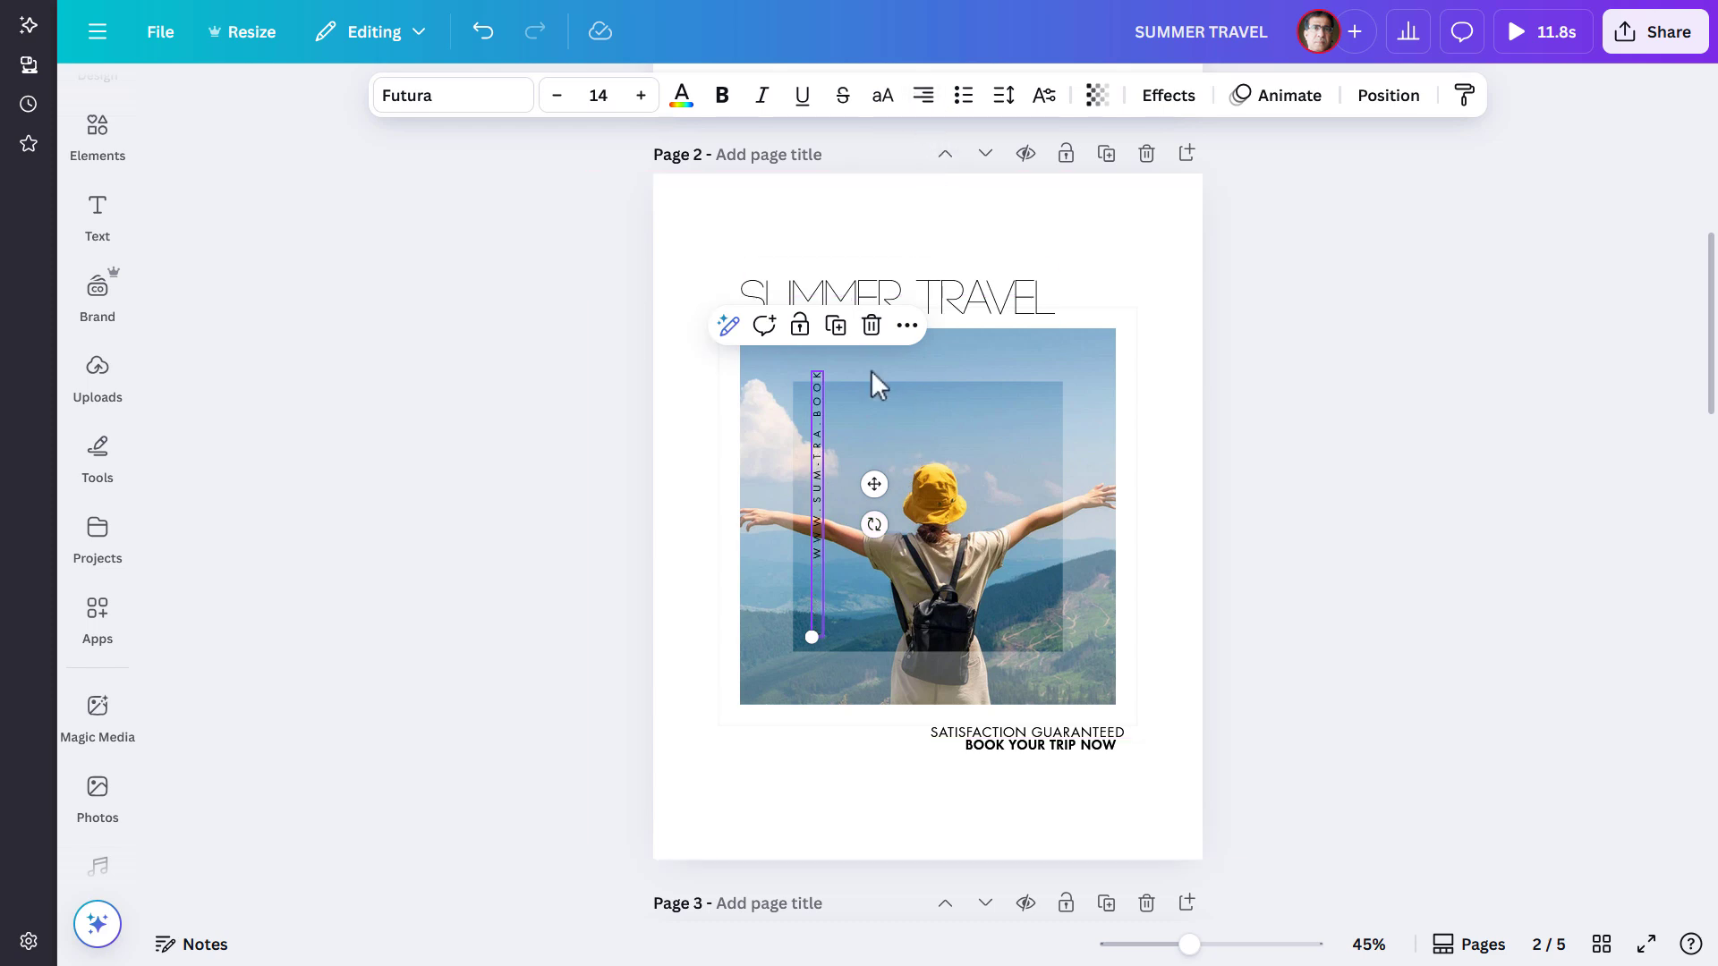
pyautogui.moveTo(817, 460); pyautogui.dragTo(726, 415)
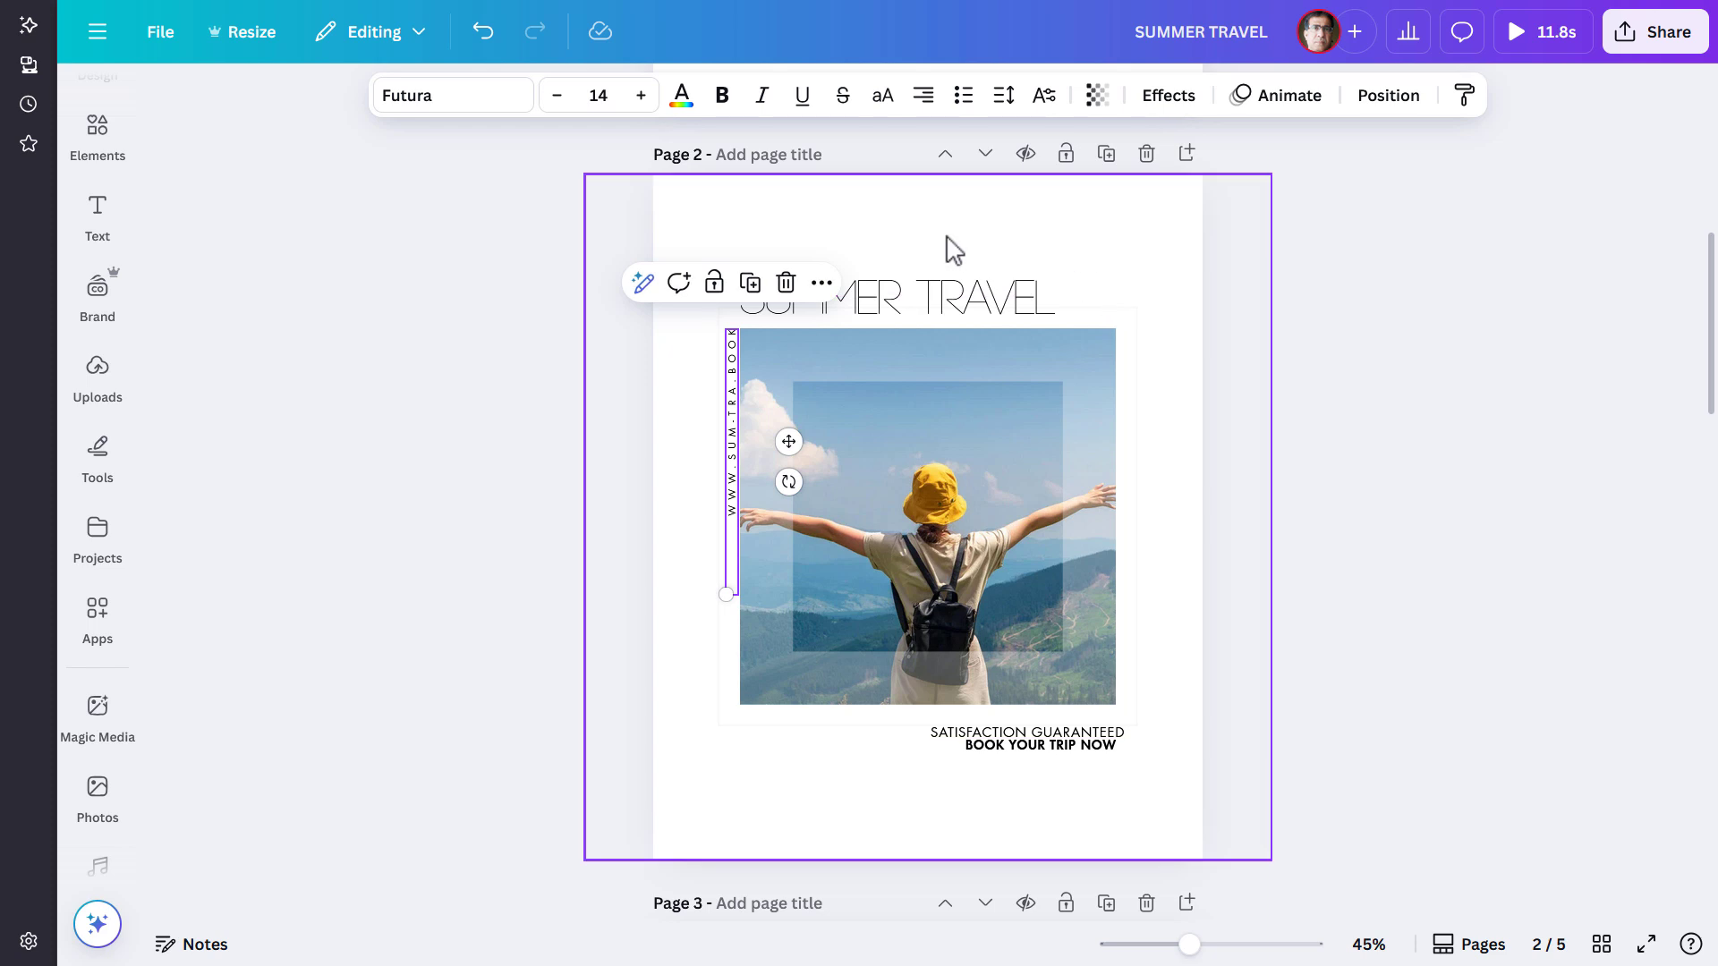
# Step: Nudge the "SUMMER TRAVEL" heading down toward the photo and move both caption lines up beneath it, flush with its right edge
pyautogui.click(933, 313)
pyautogui.moveTo(929, 301); pyautogui.dragTo(929, 302)
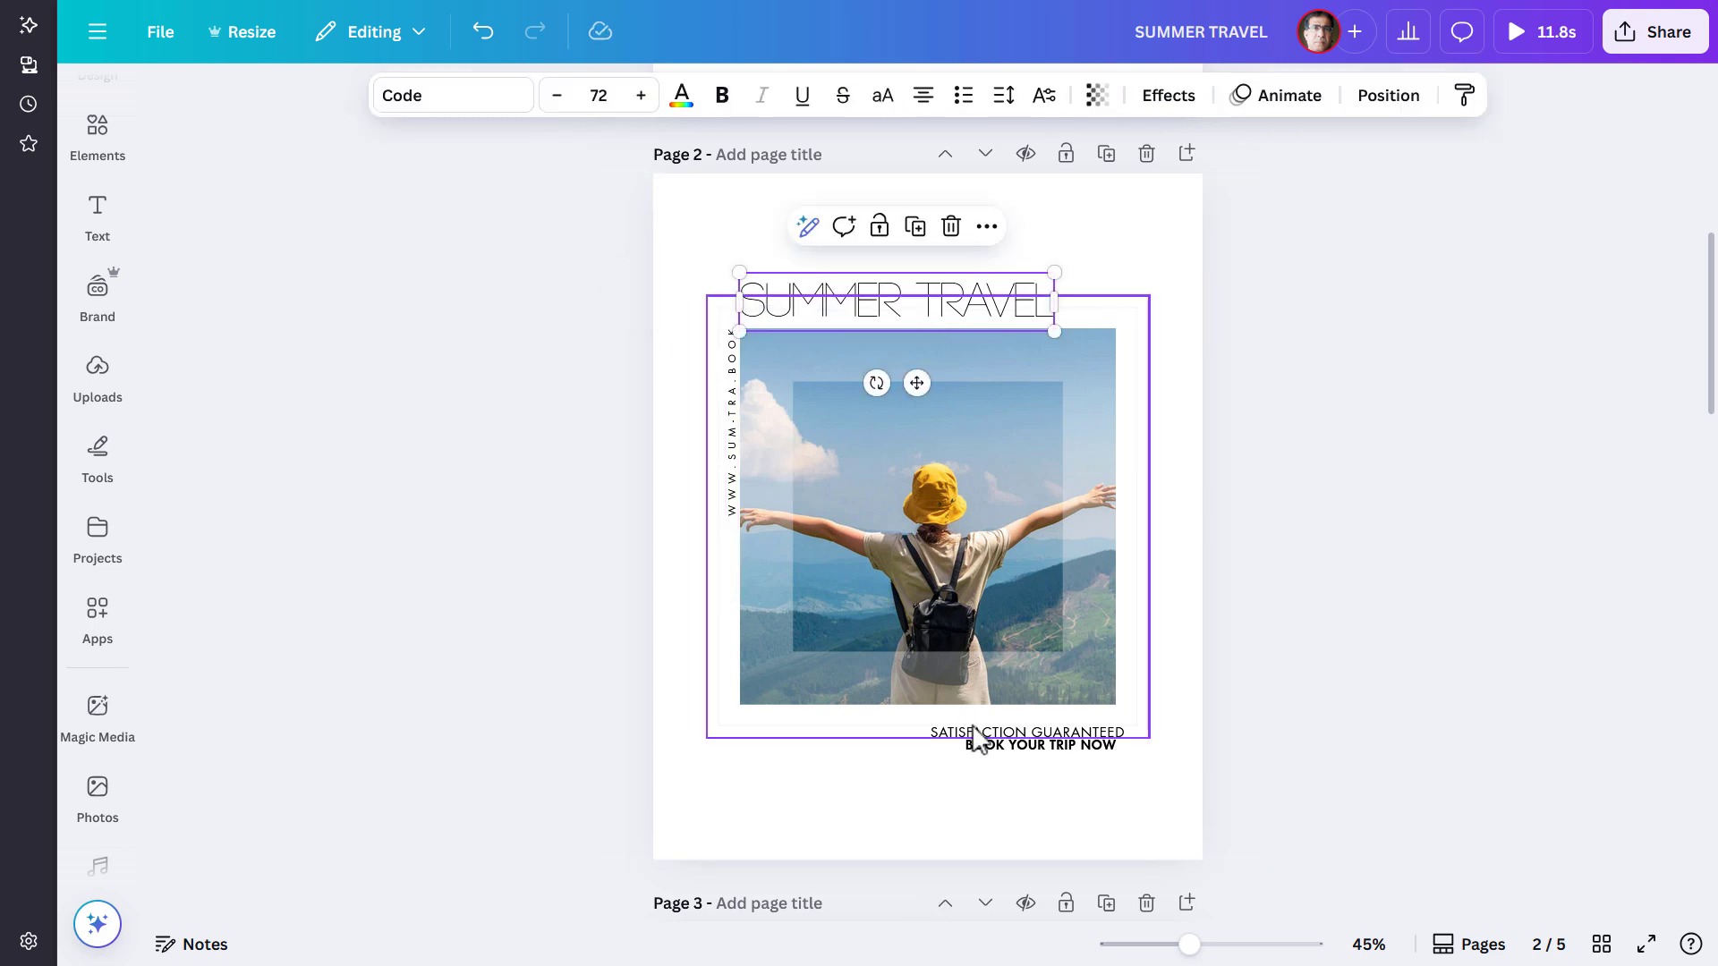
pyautogui.click(1078, 752)
pyautogui.moveTo(1077, 750); pyautogui.dragTo(1084, 750)
pyautogui.click(1062, 734)
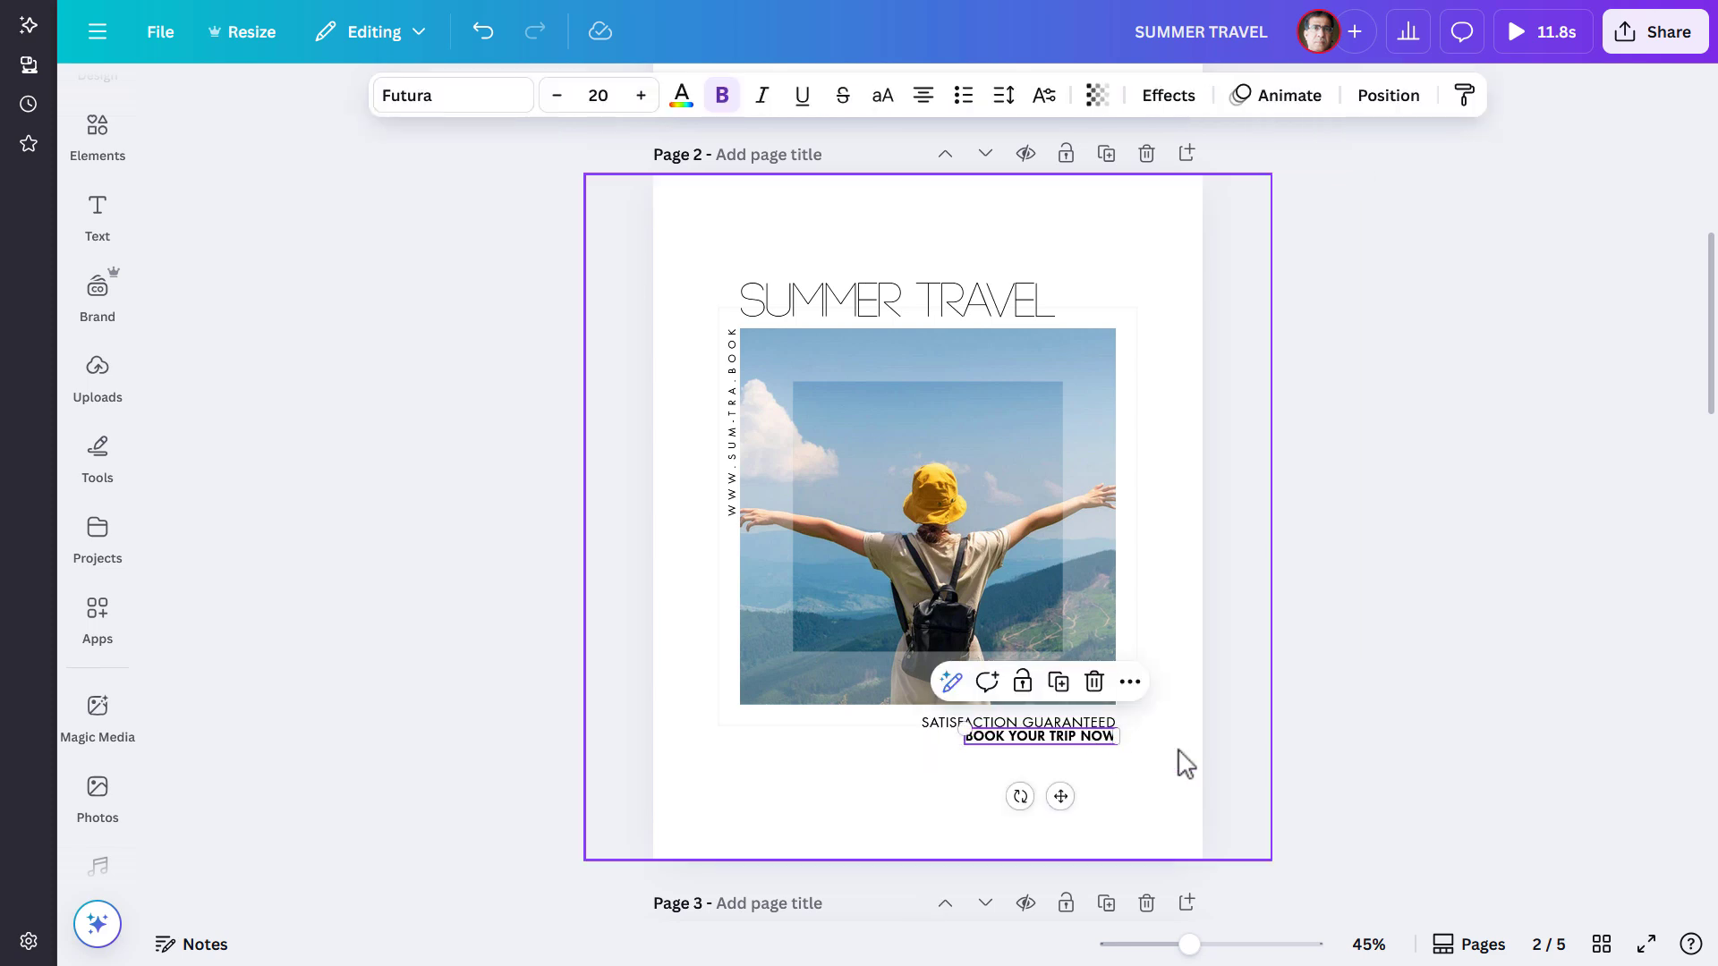
# Step: Insert the pink wavy corner graphic from an element search for "BLOB" and rotate it to fit page 2's upper-right corner
pyautogui.click(1178, 750)
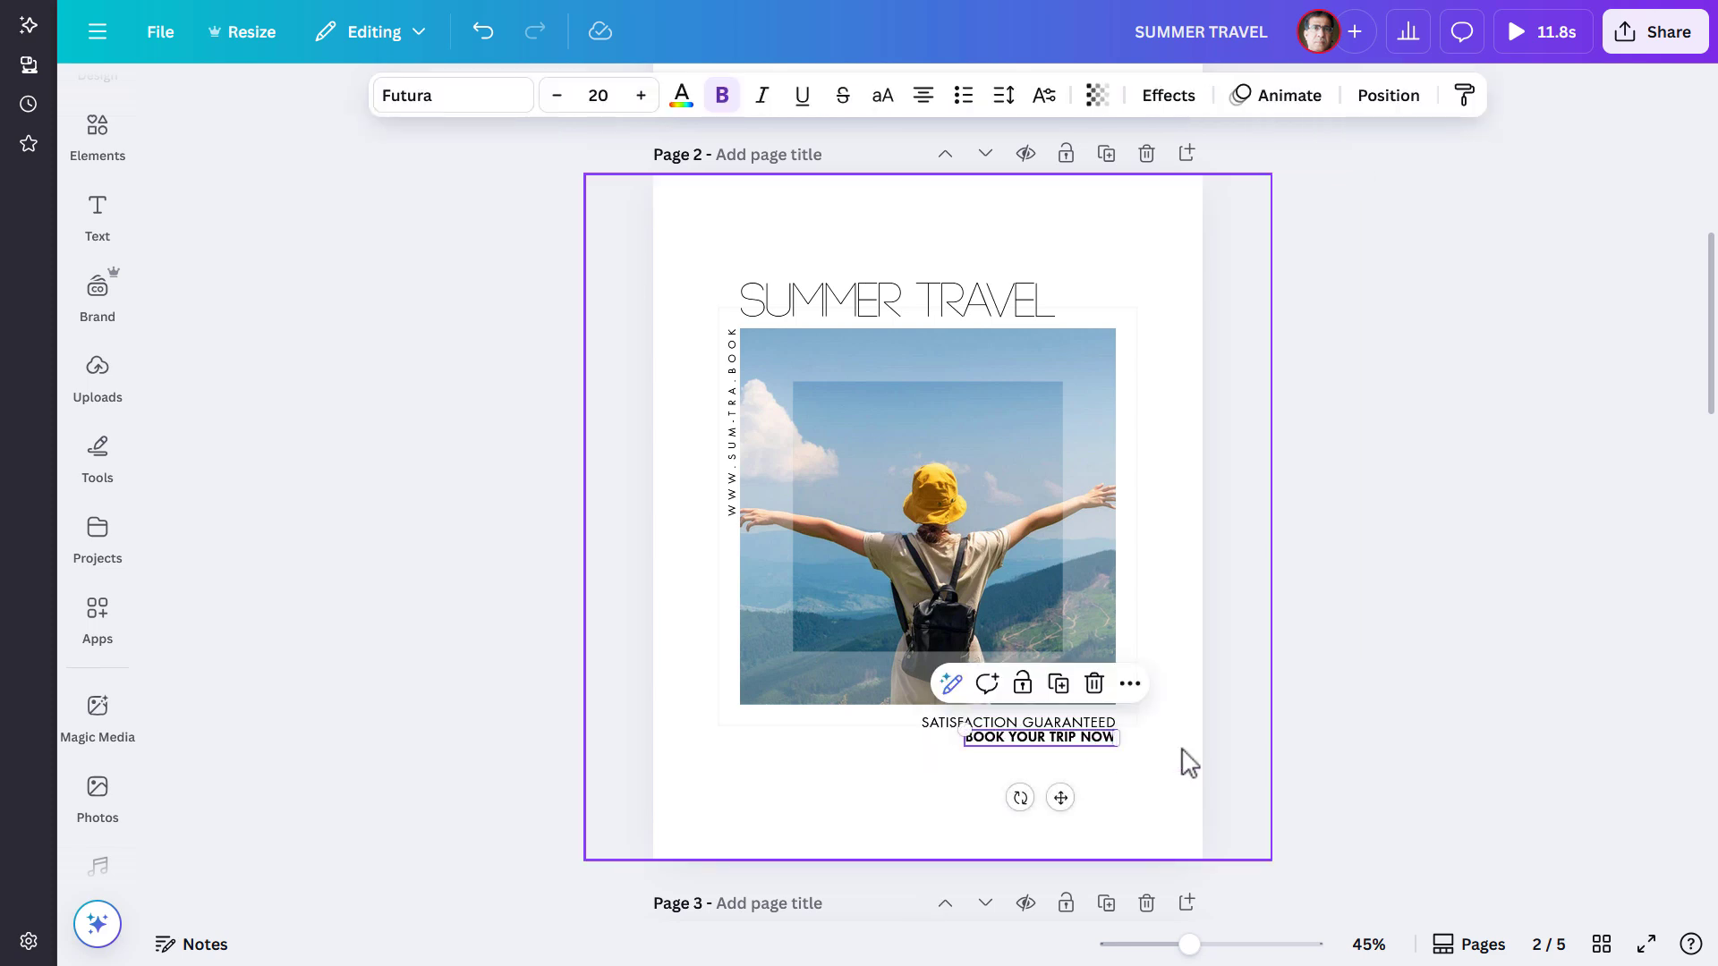
pyautogui.click(512, 479)
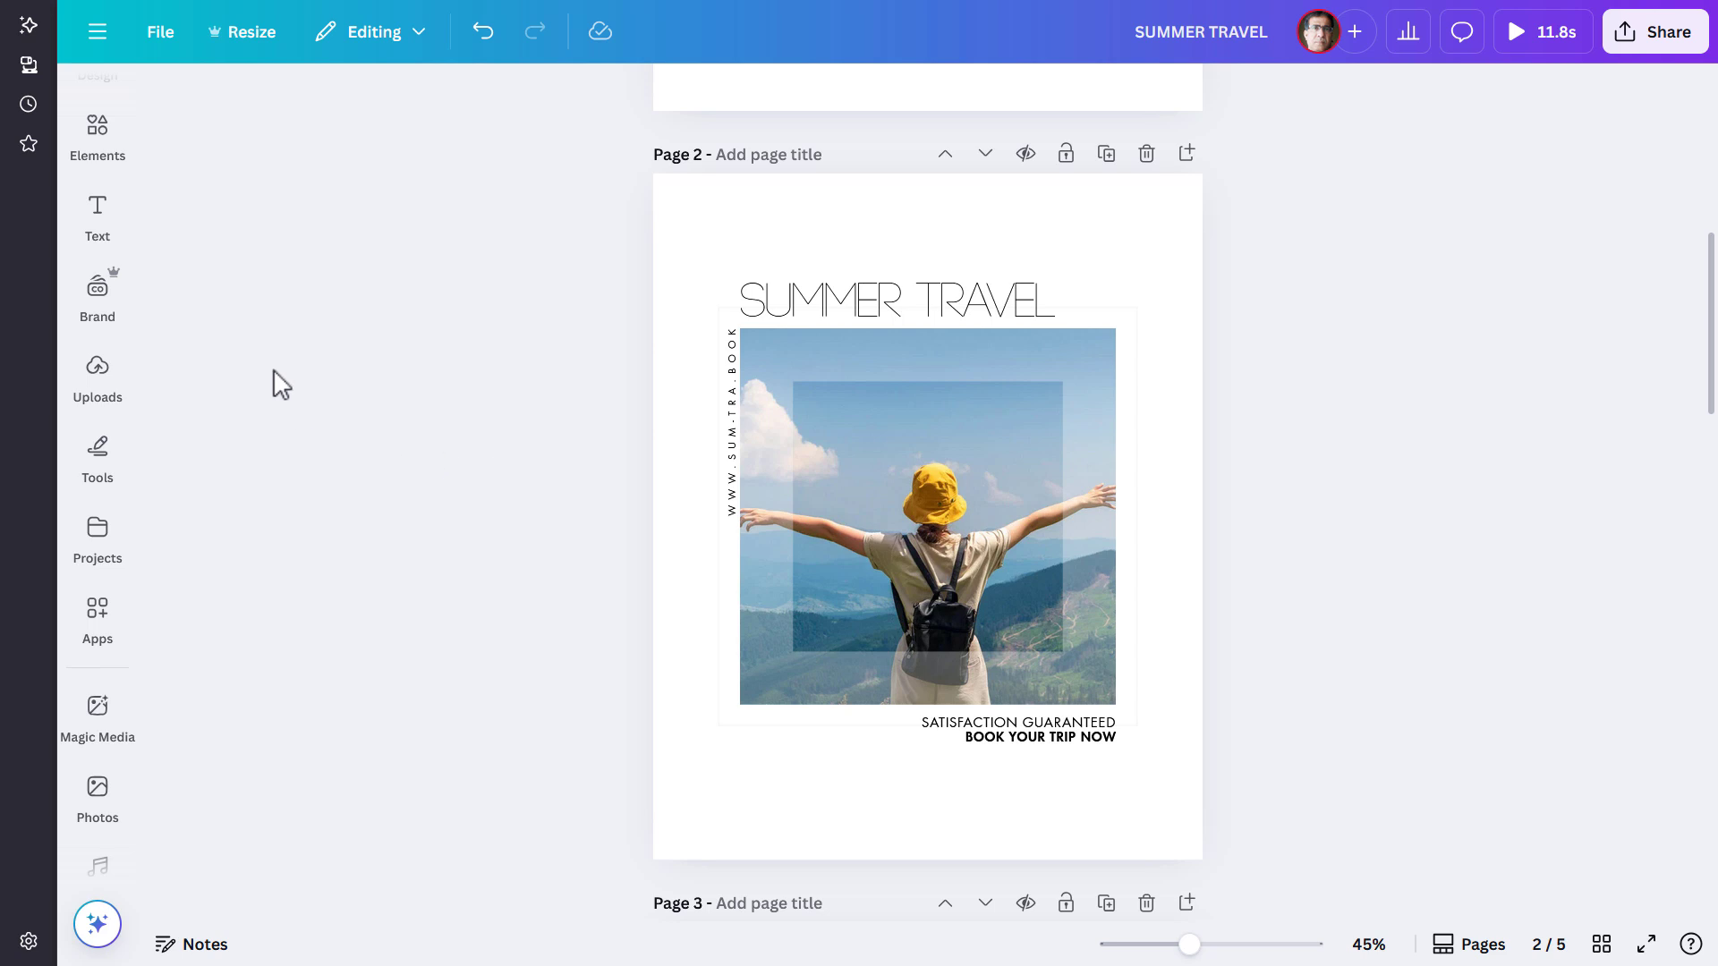
pyautogui.click(109, 140)
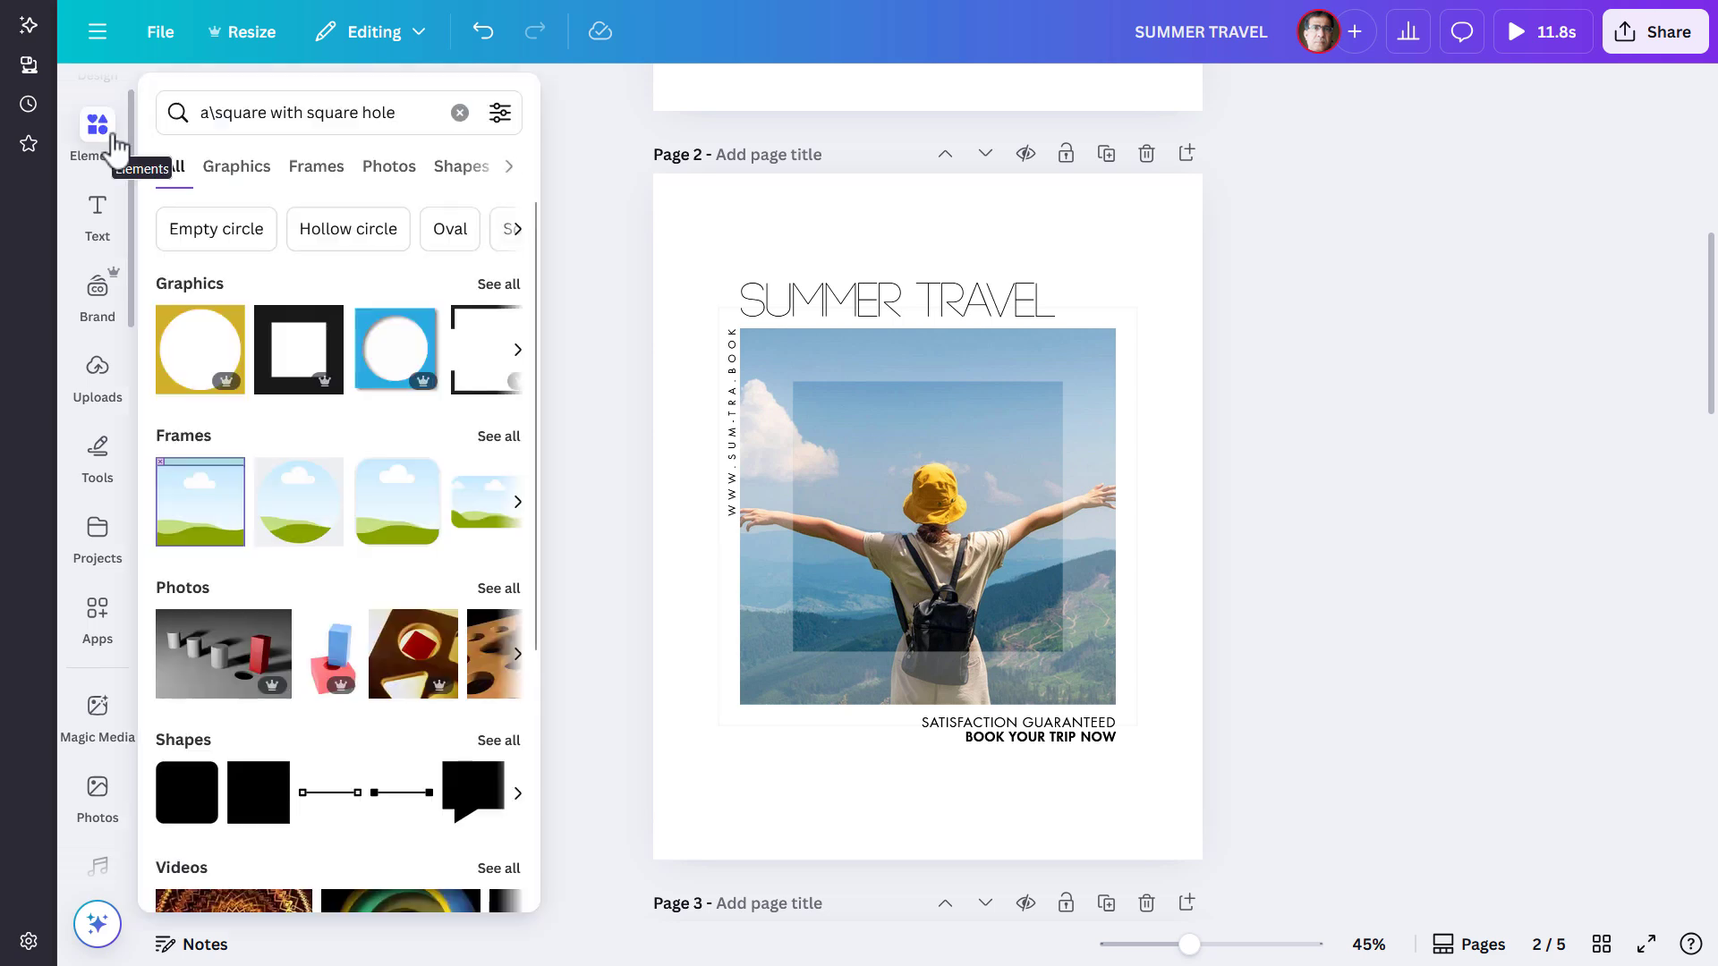
pyautogui.click(459, 112)
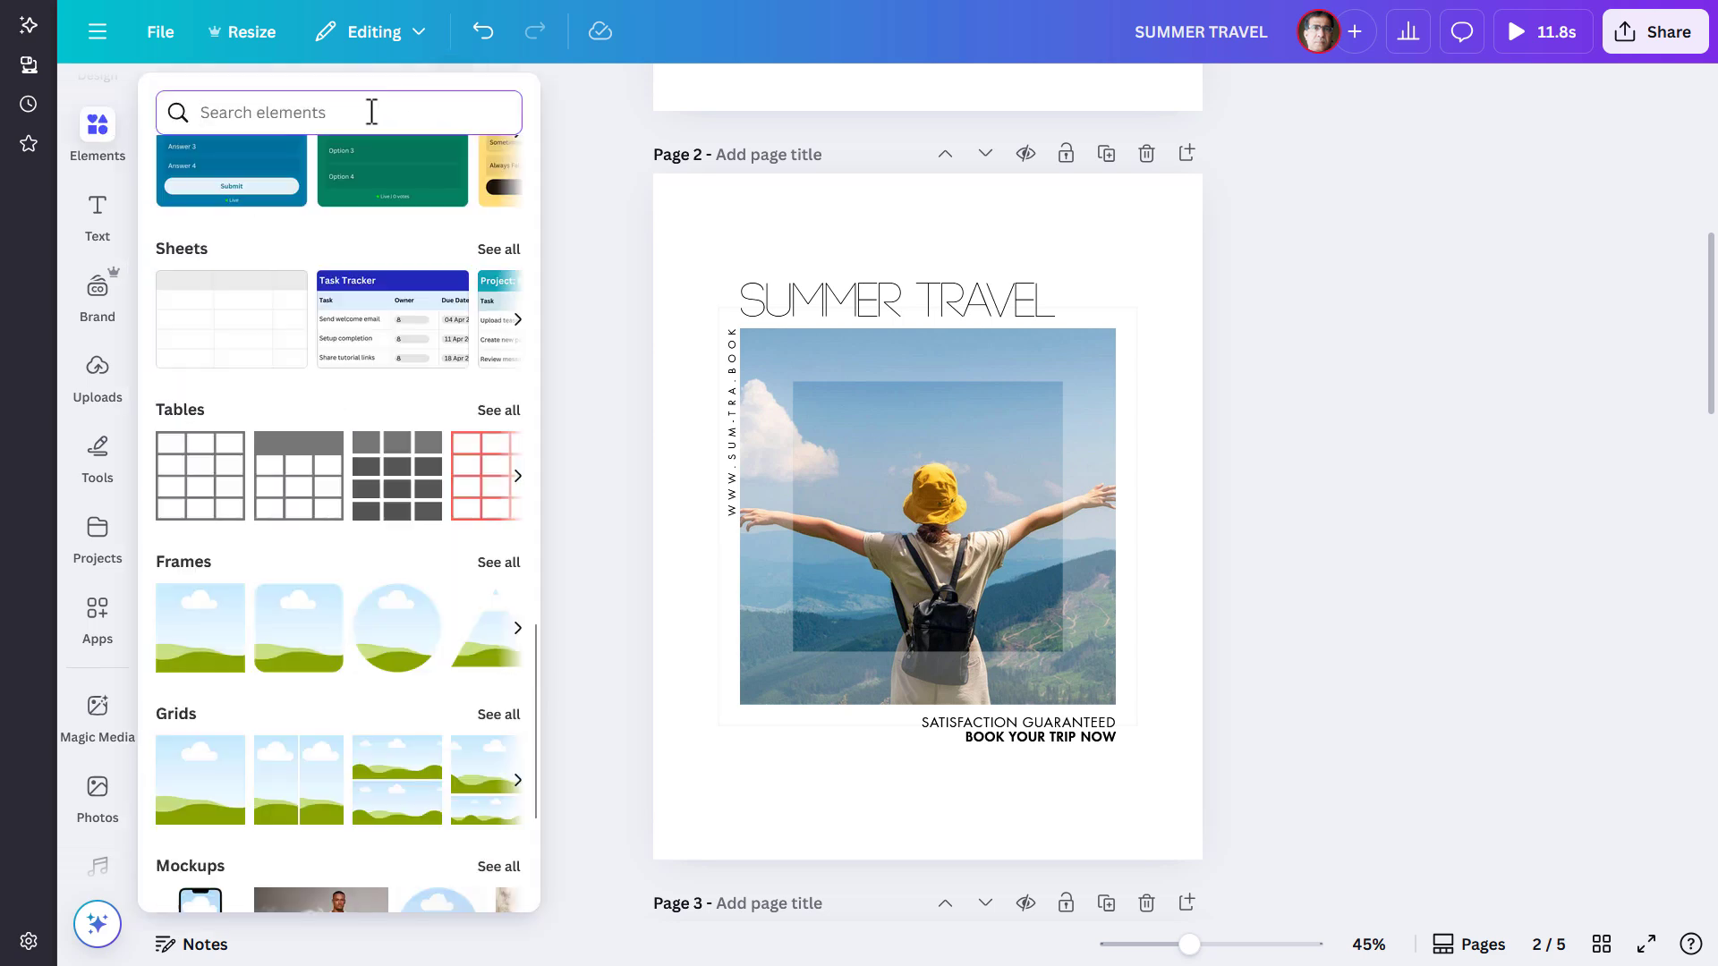
pyautogui.write('BLOB')
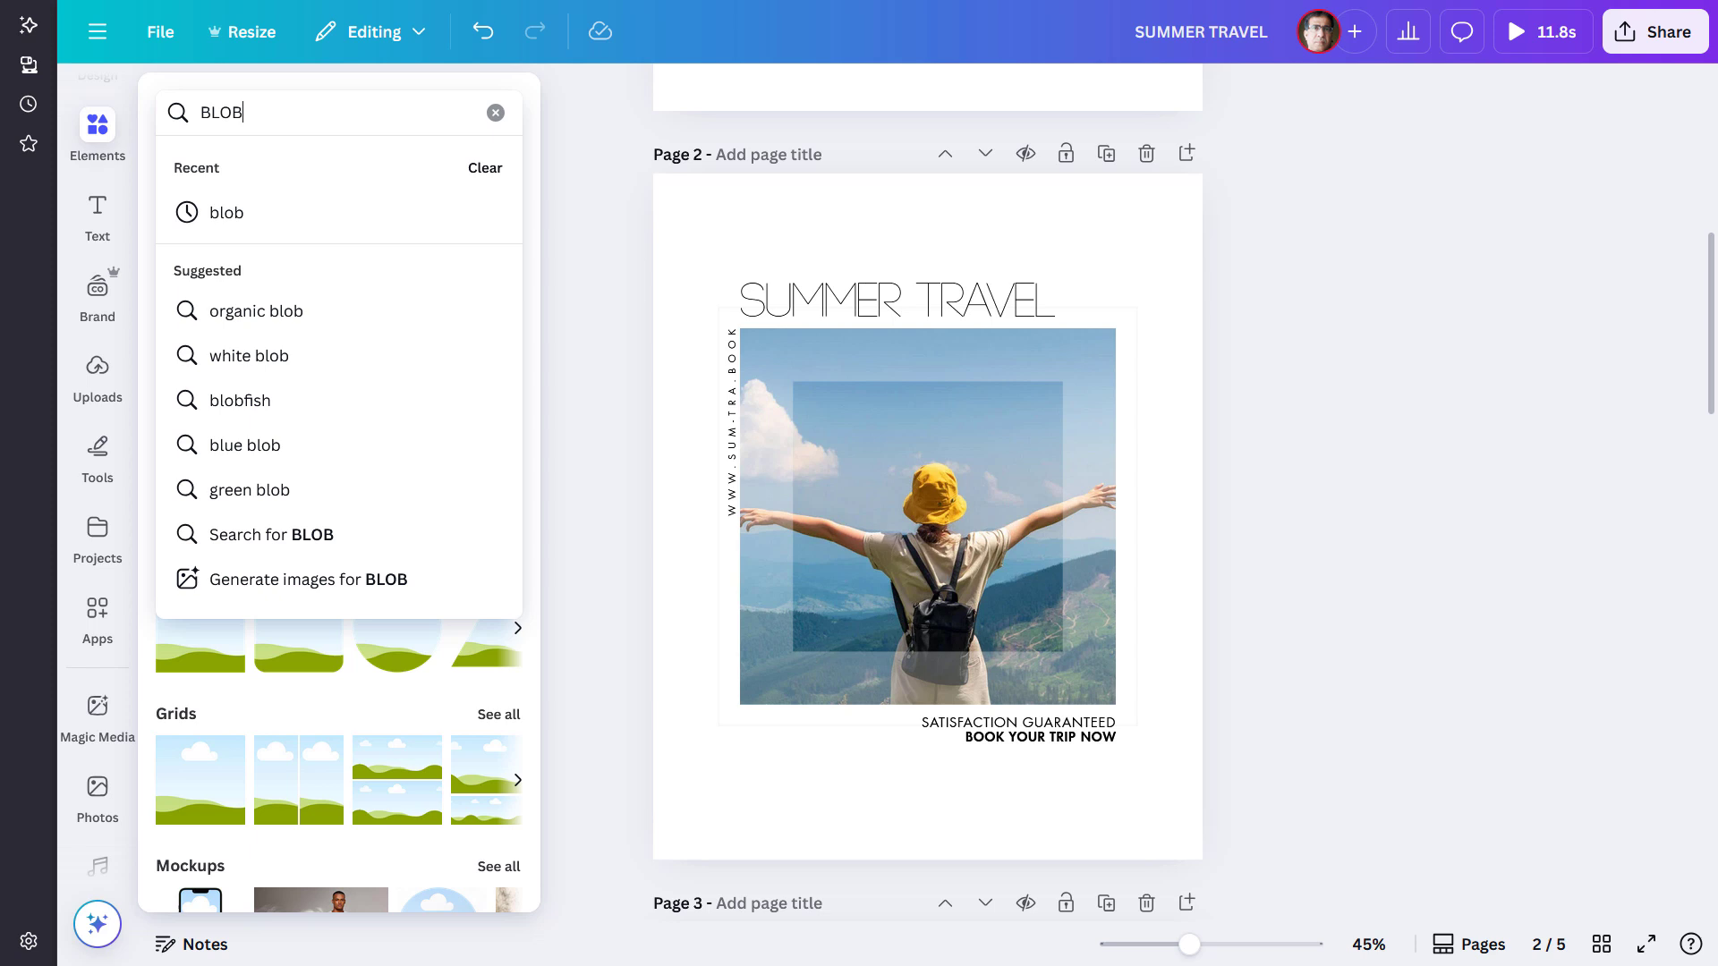
pyautogui.press('Return')
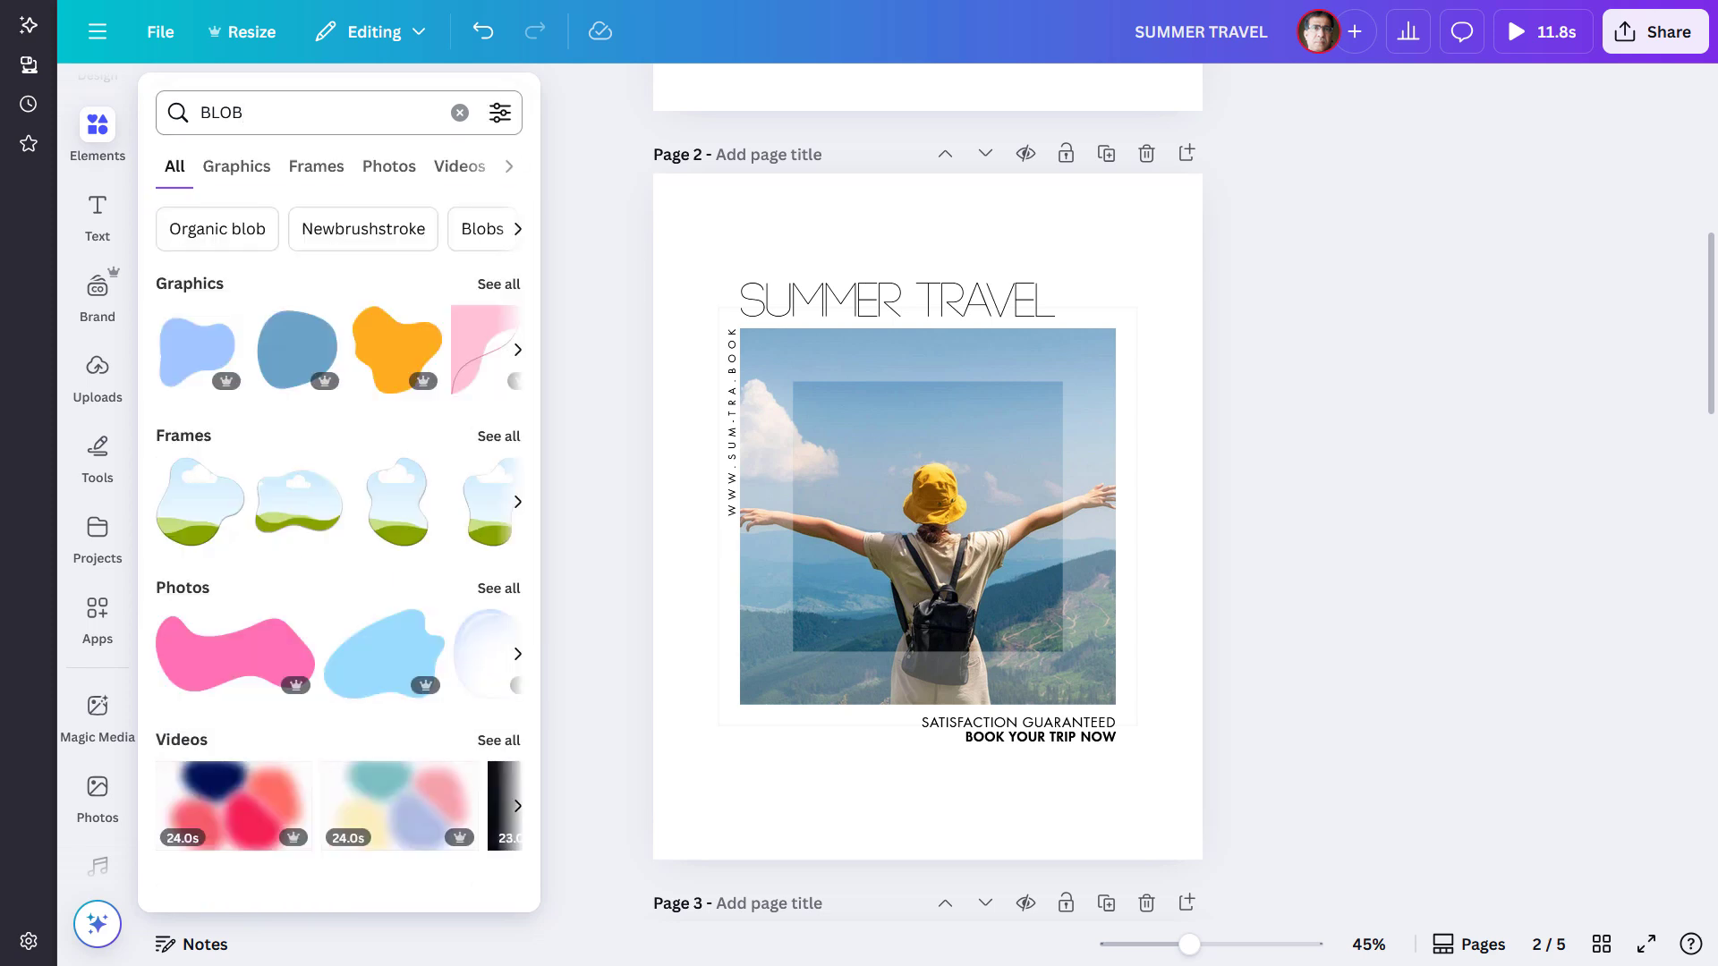
pyautogui.click(483, 349)
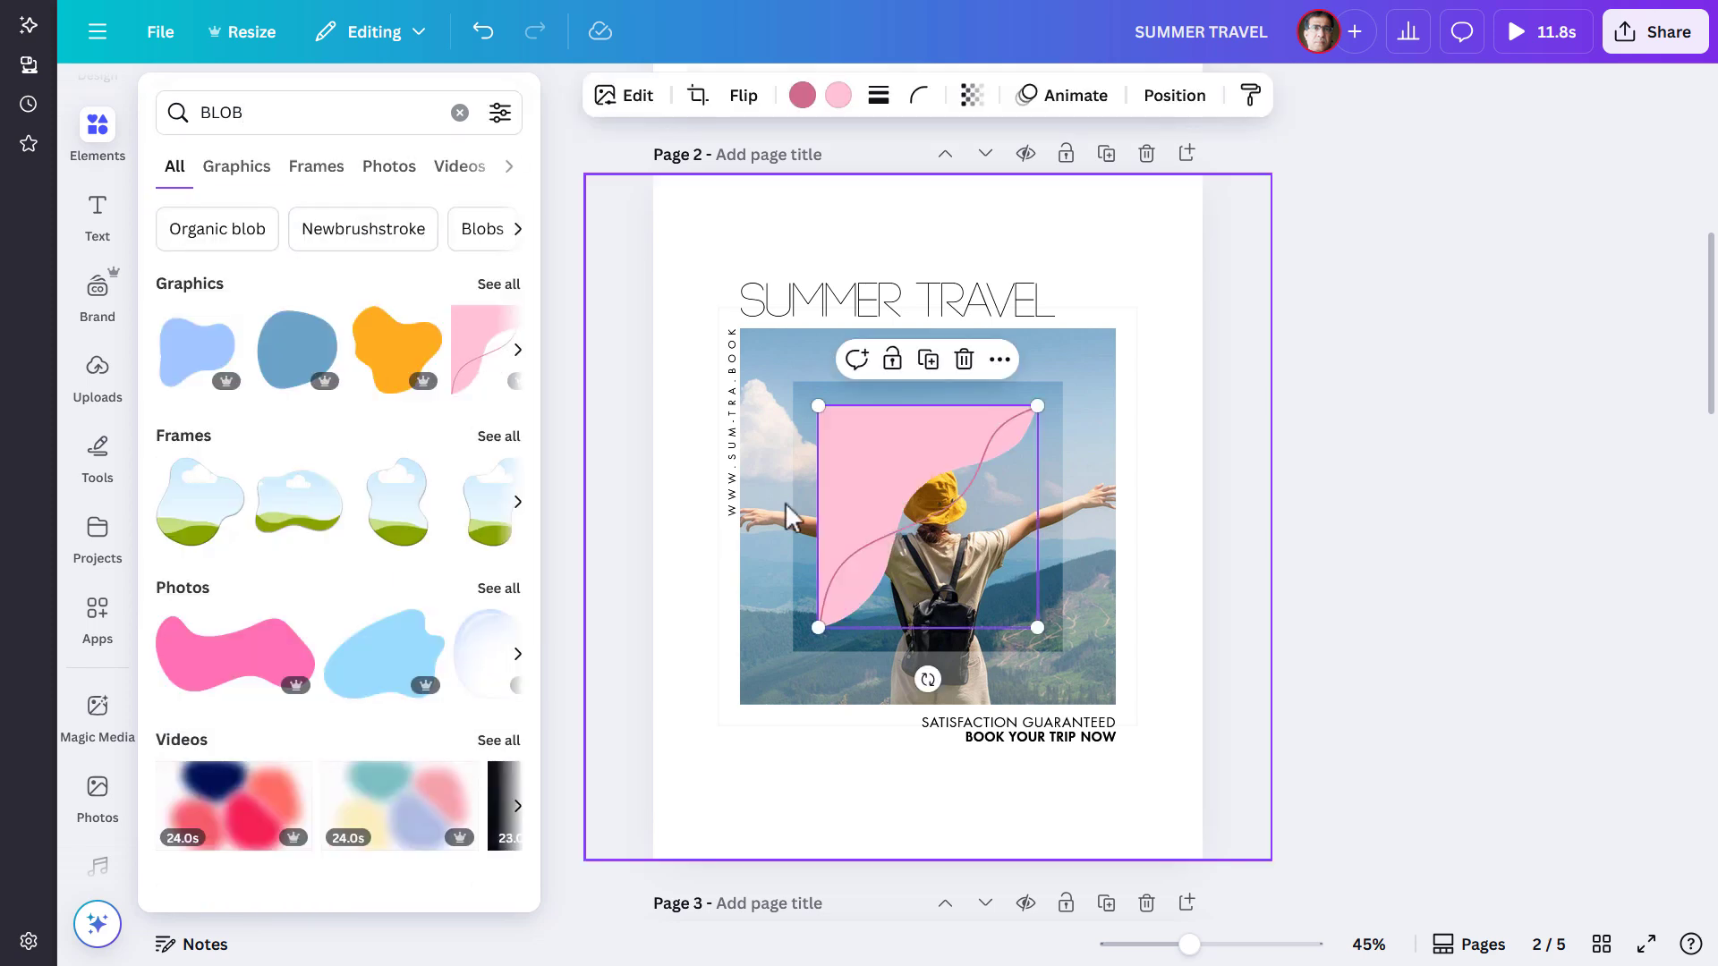
pyautogui.moveTo(935, 682); pyautogui.dragTo(764, 516)
pyautogui.moveTo(951, 488); pyautogui.dragTo(1116, 264)
# Step: Recolor the corner graphic's pink fill to the default lime green, keeping its thin curved line as is
pyautogui.click(839, 95)
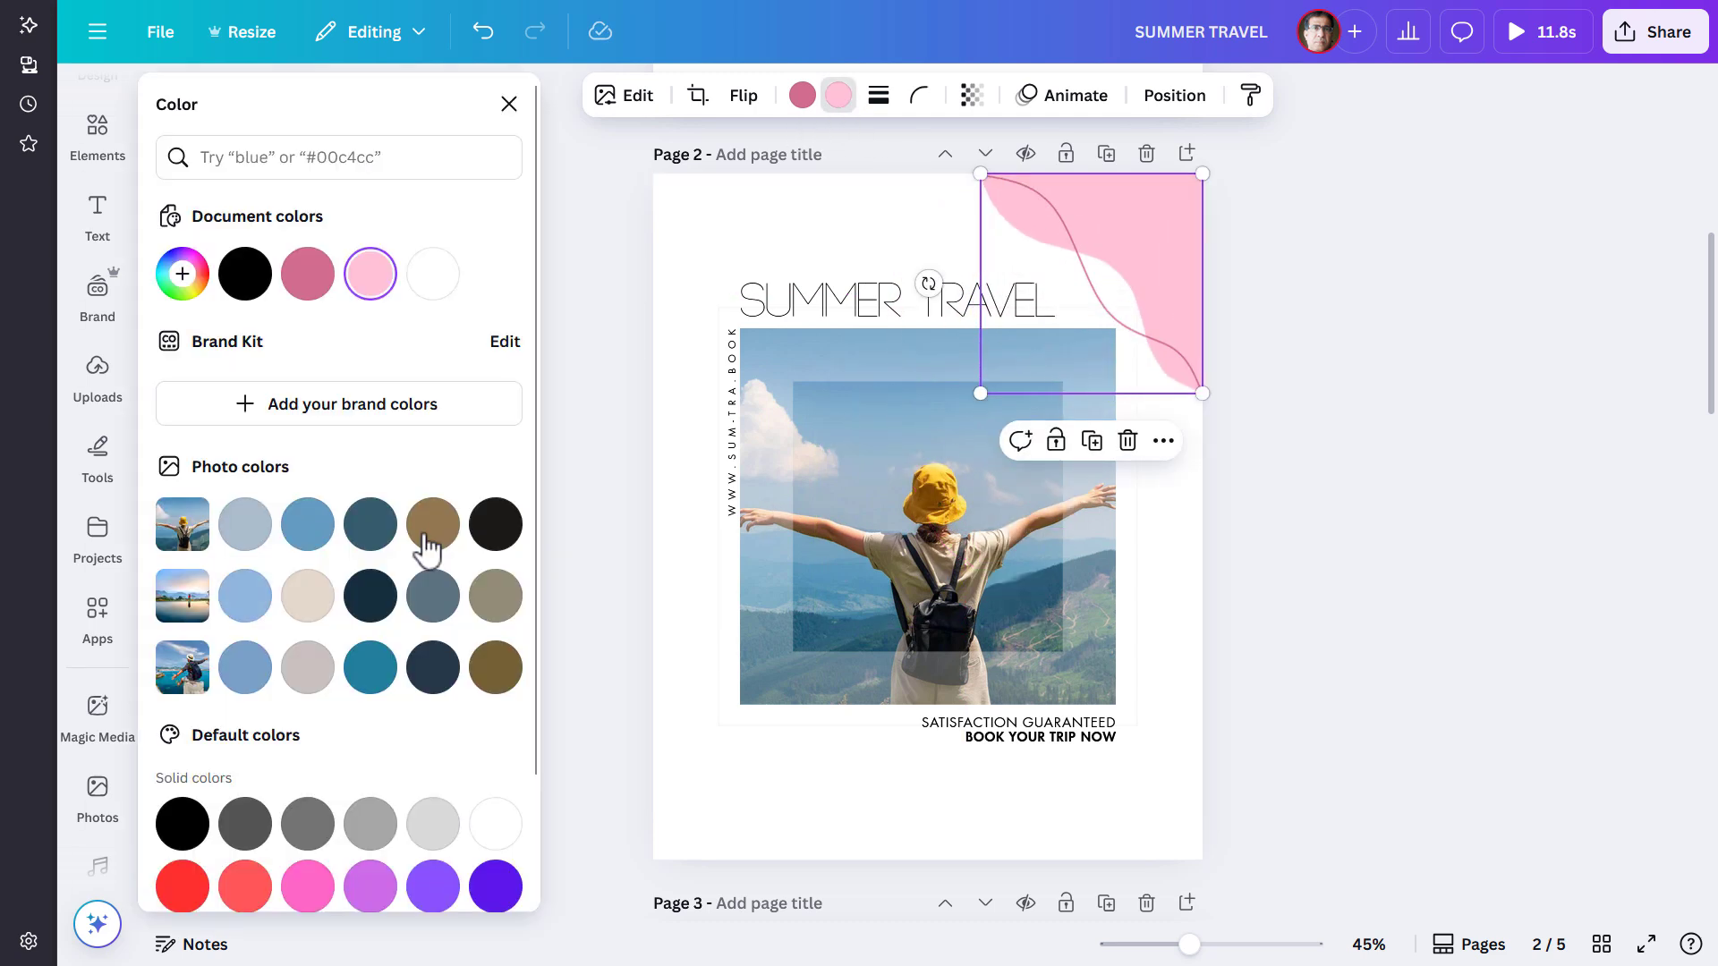
pyautogui.scroll(-2, 421, 573)
pyautogui.click(309, 866)
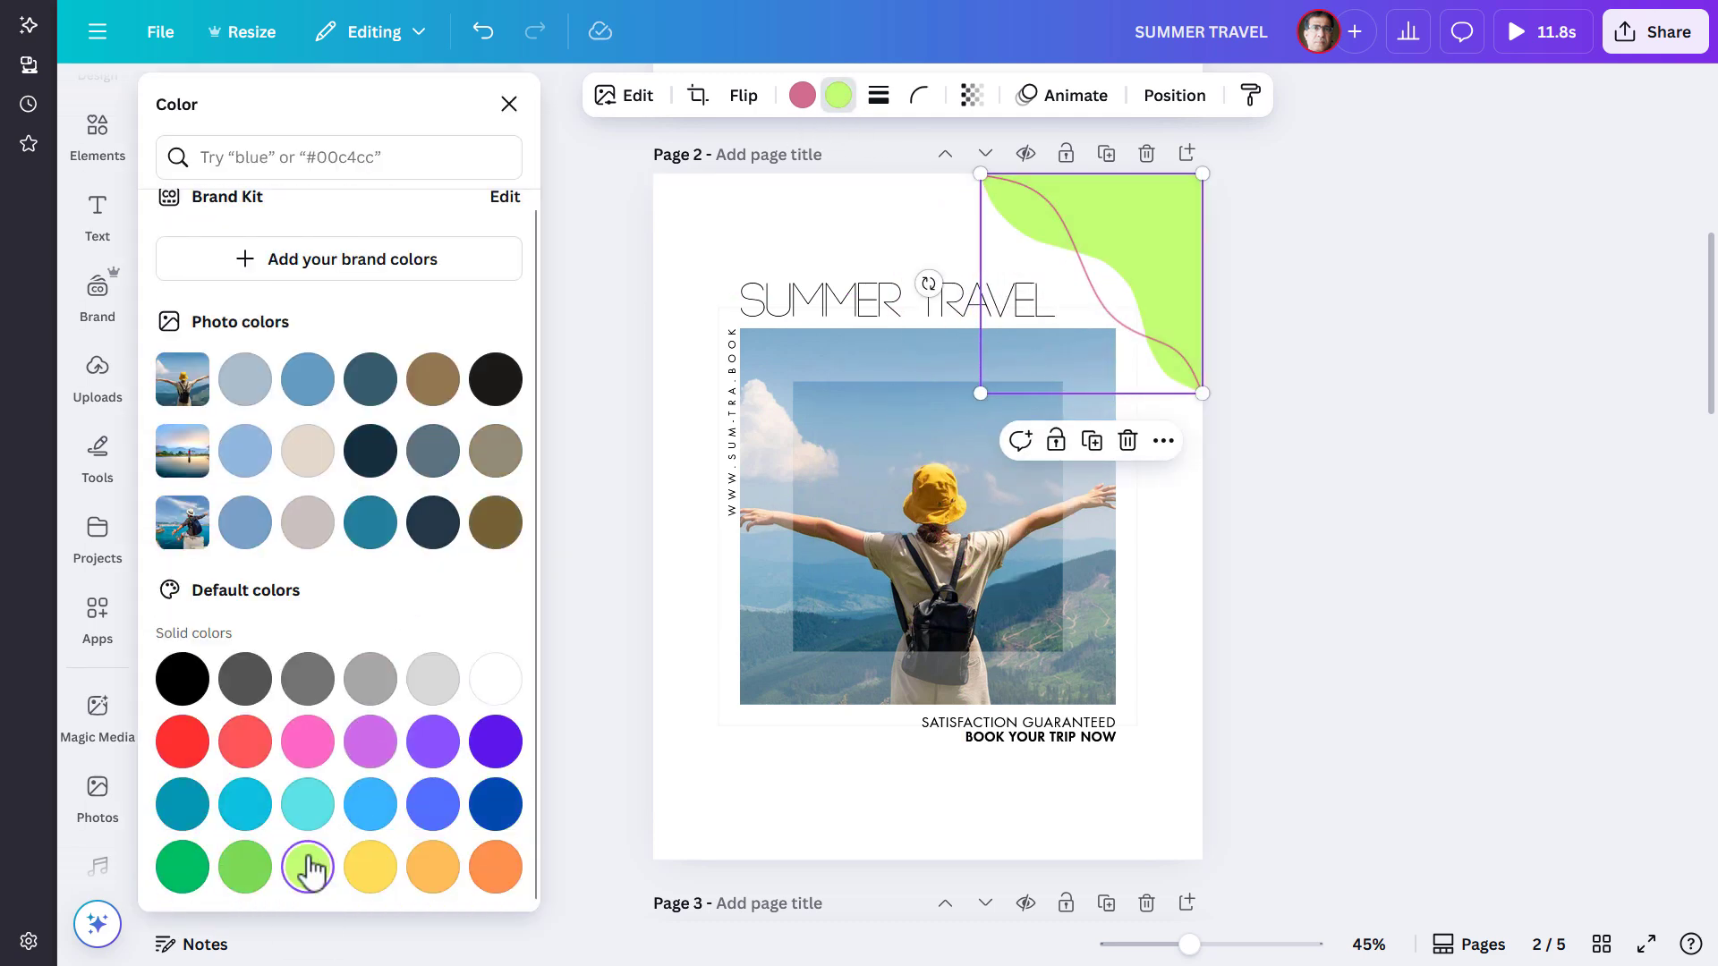
pyautogui.click(552, 668)
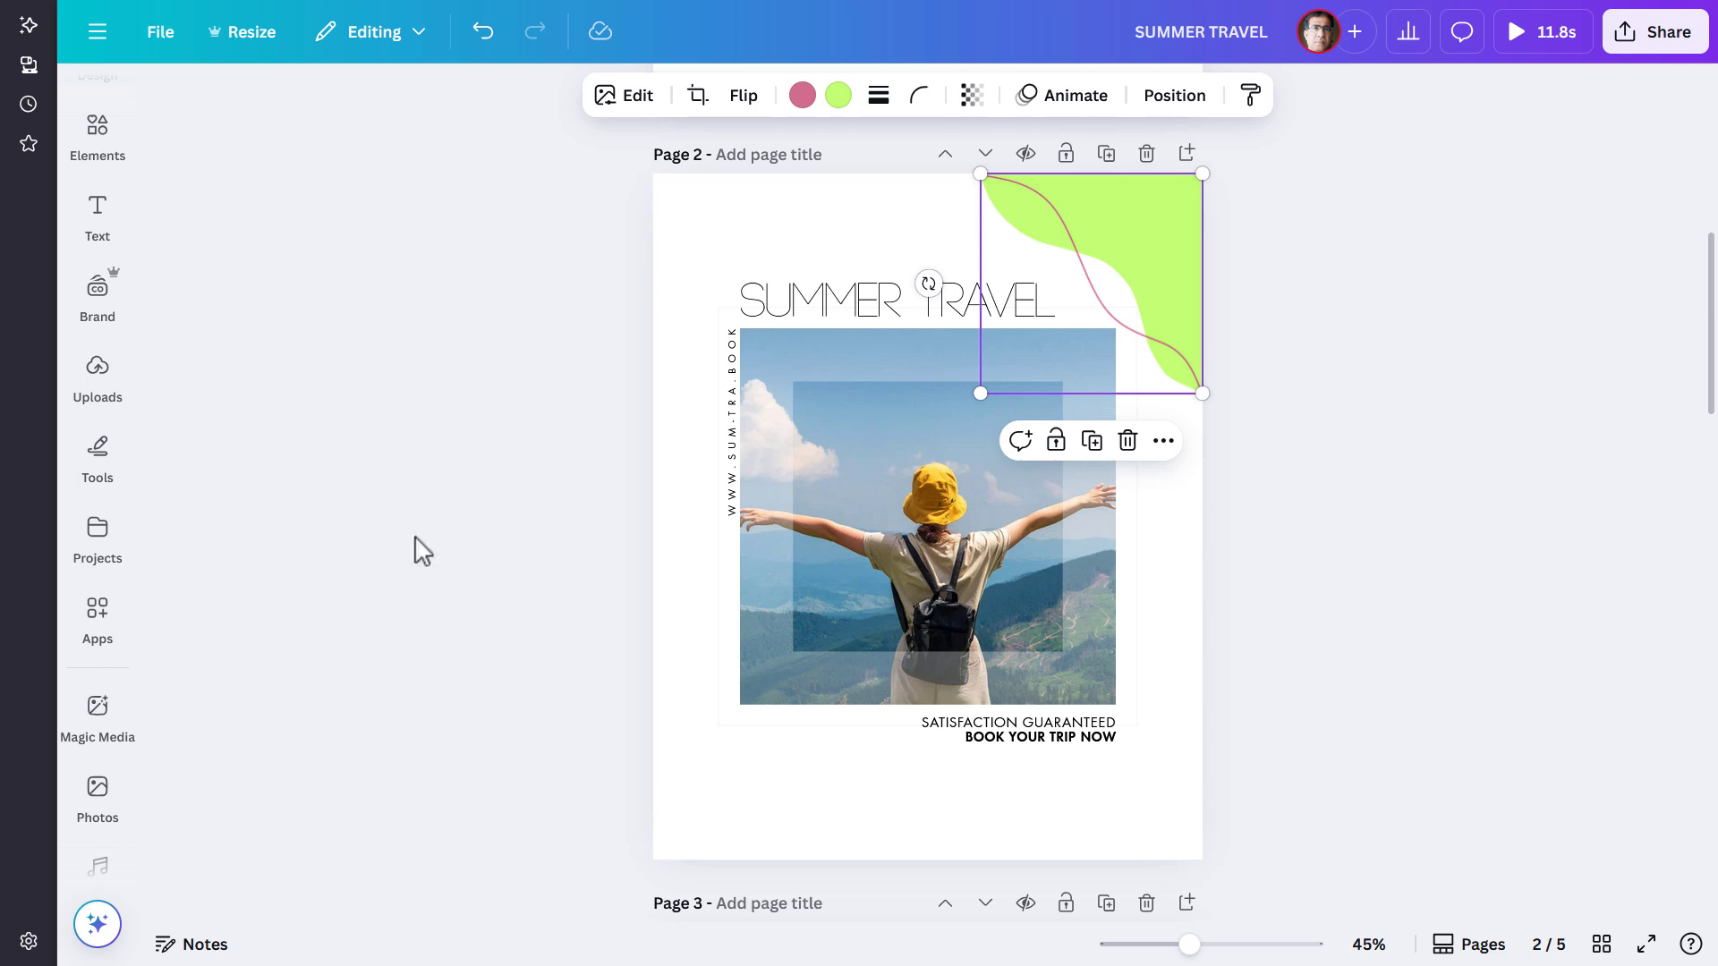
# Step: Insert the blue rounded blob graphic, place it in page 2's lower-left corner, and recolor it light orange
pyautogui.click(97, 136)
pyautogui.click(304, 345)
pyautogui.moveTo(922, 502); pyautogui.dragTo(733, 720)
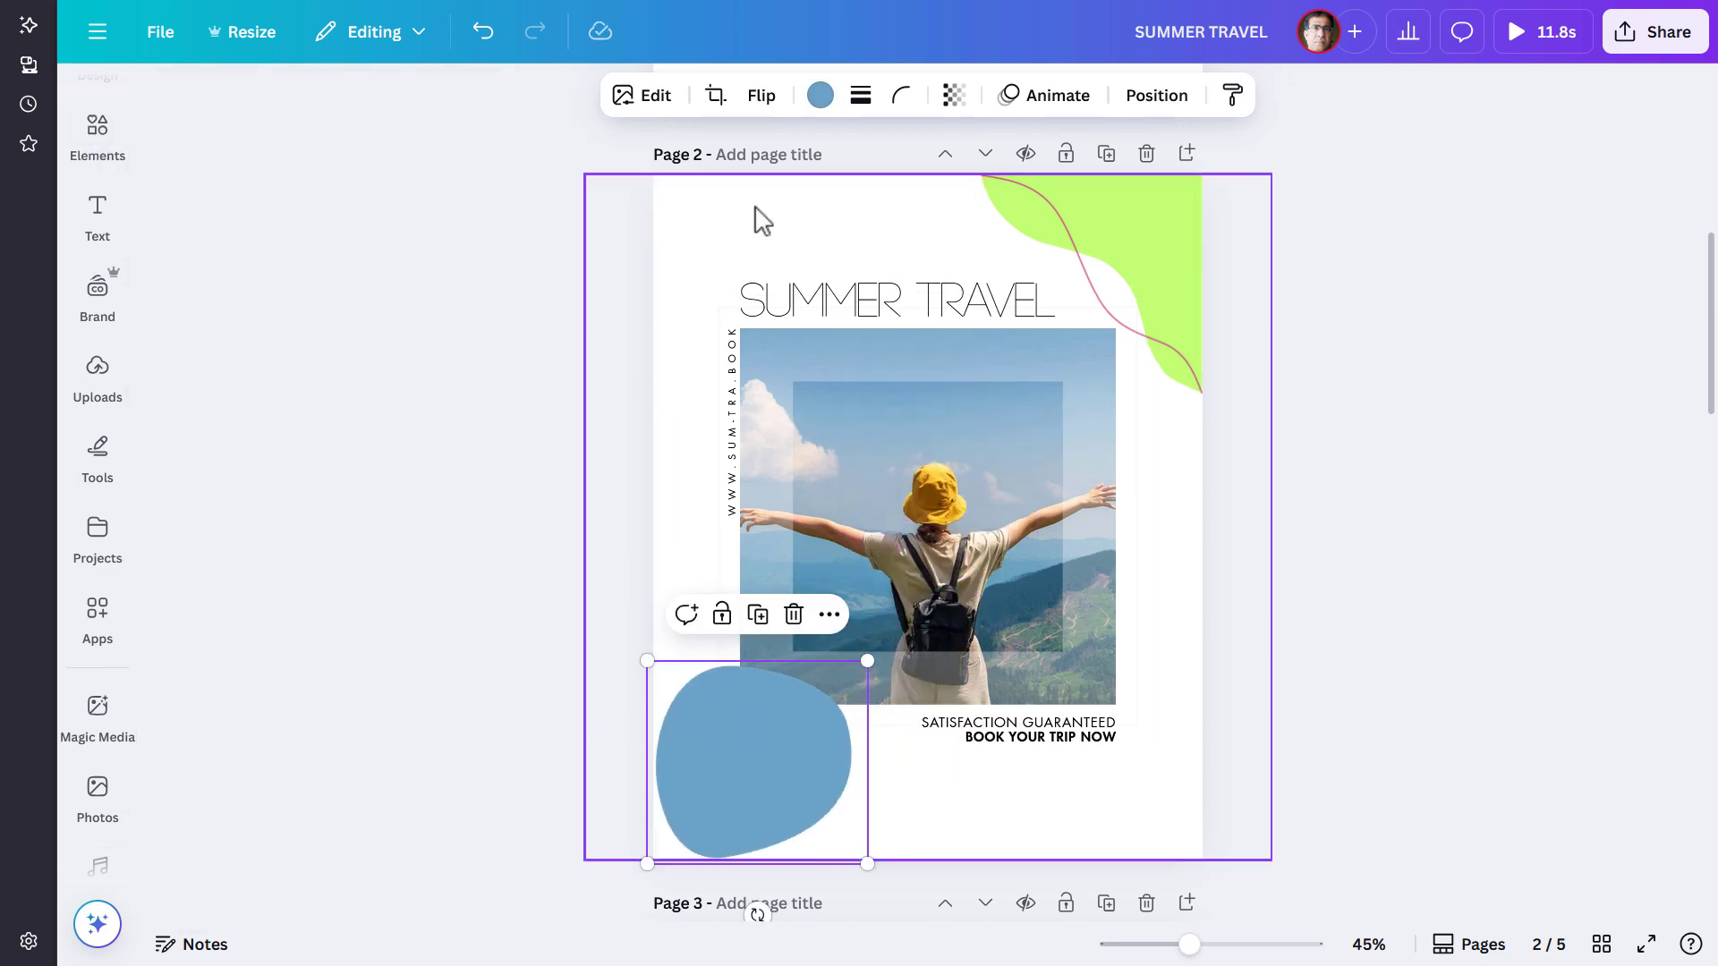
pyautogui.click(818, 96)
pyautogui.scroll(-2, 404, 537)
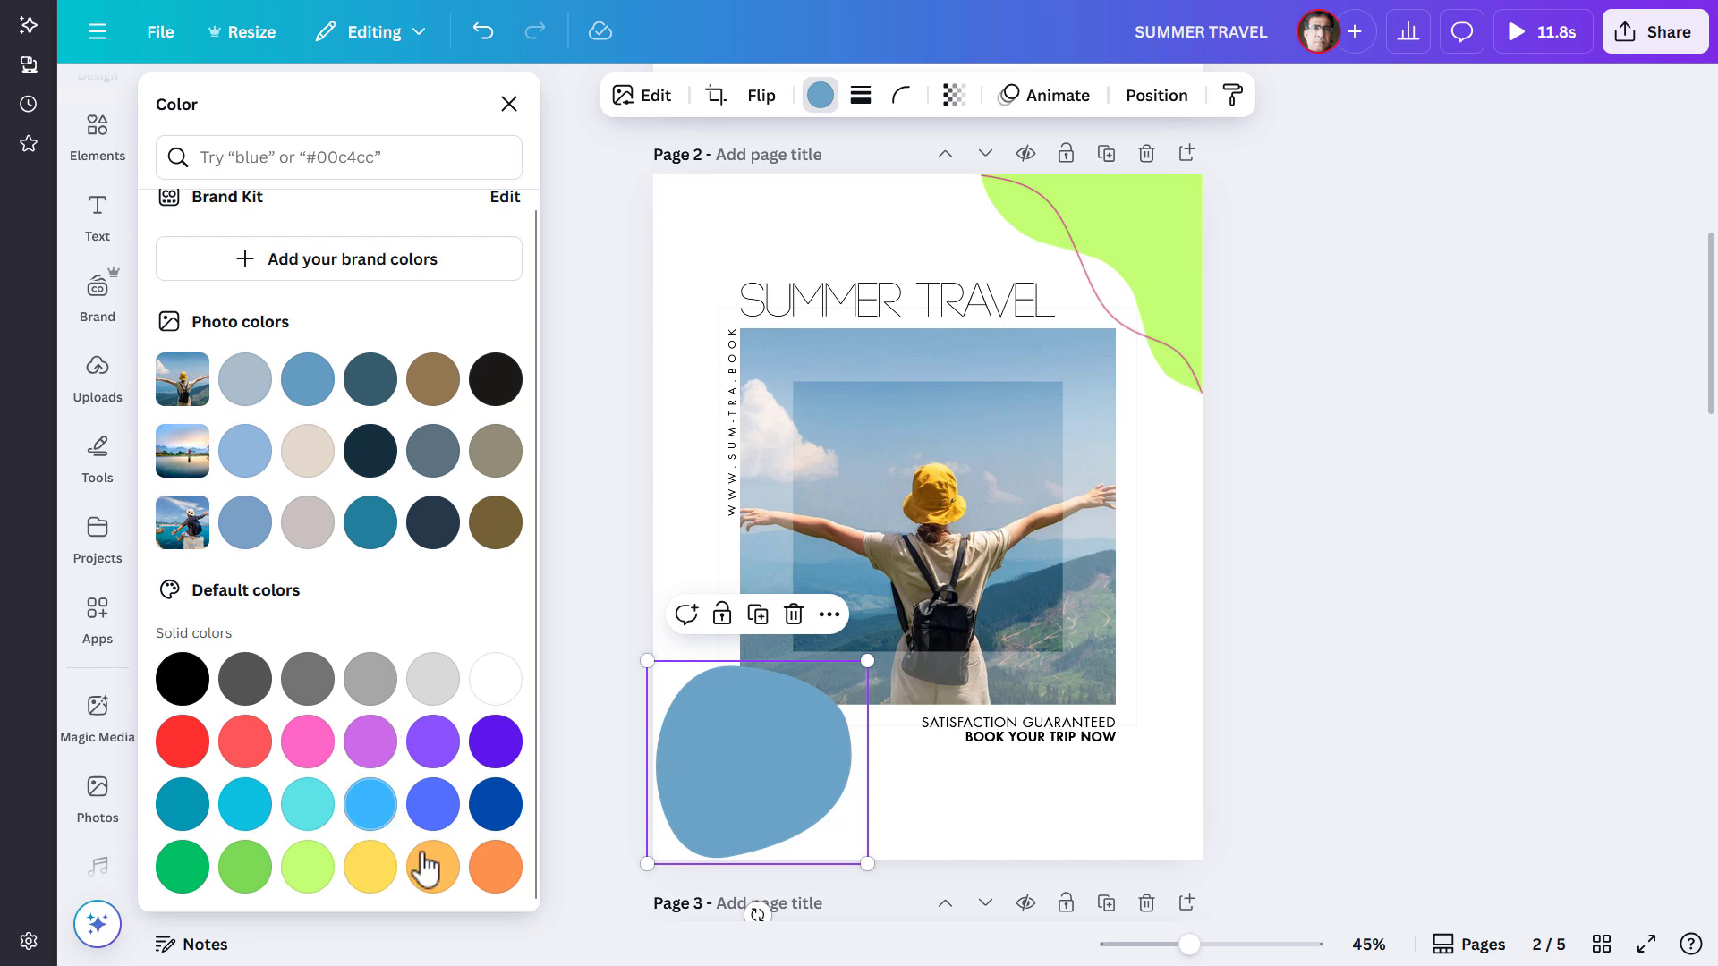
pyautogui.click(434, 867)
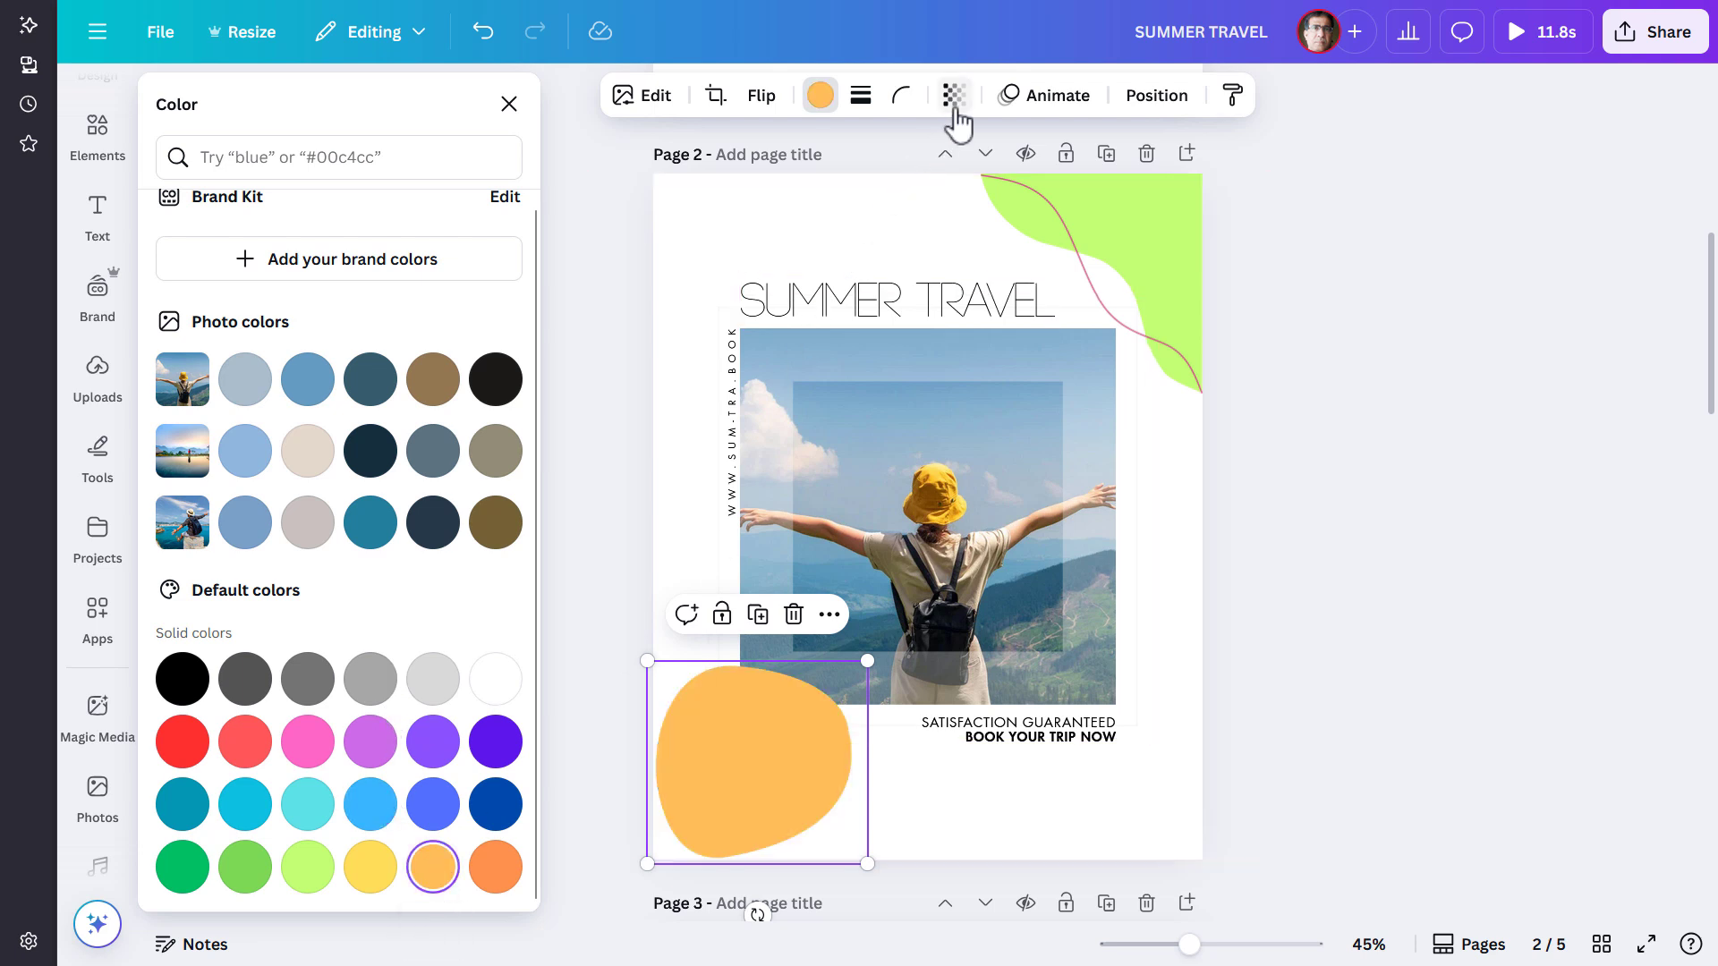
# Step: Set the orange blob's transparency to 85
pyautogui.click(954, 95)
pyautogui.moveTo(1006, 187); pyautogui.dragTo(981, 190)
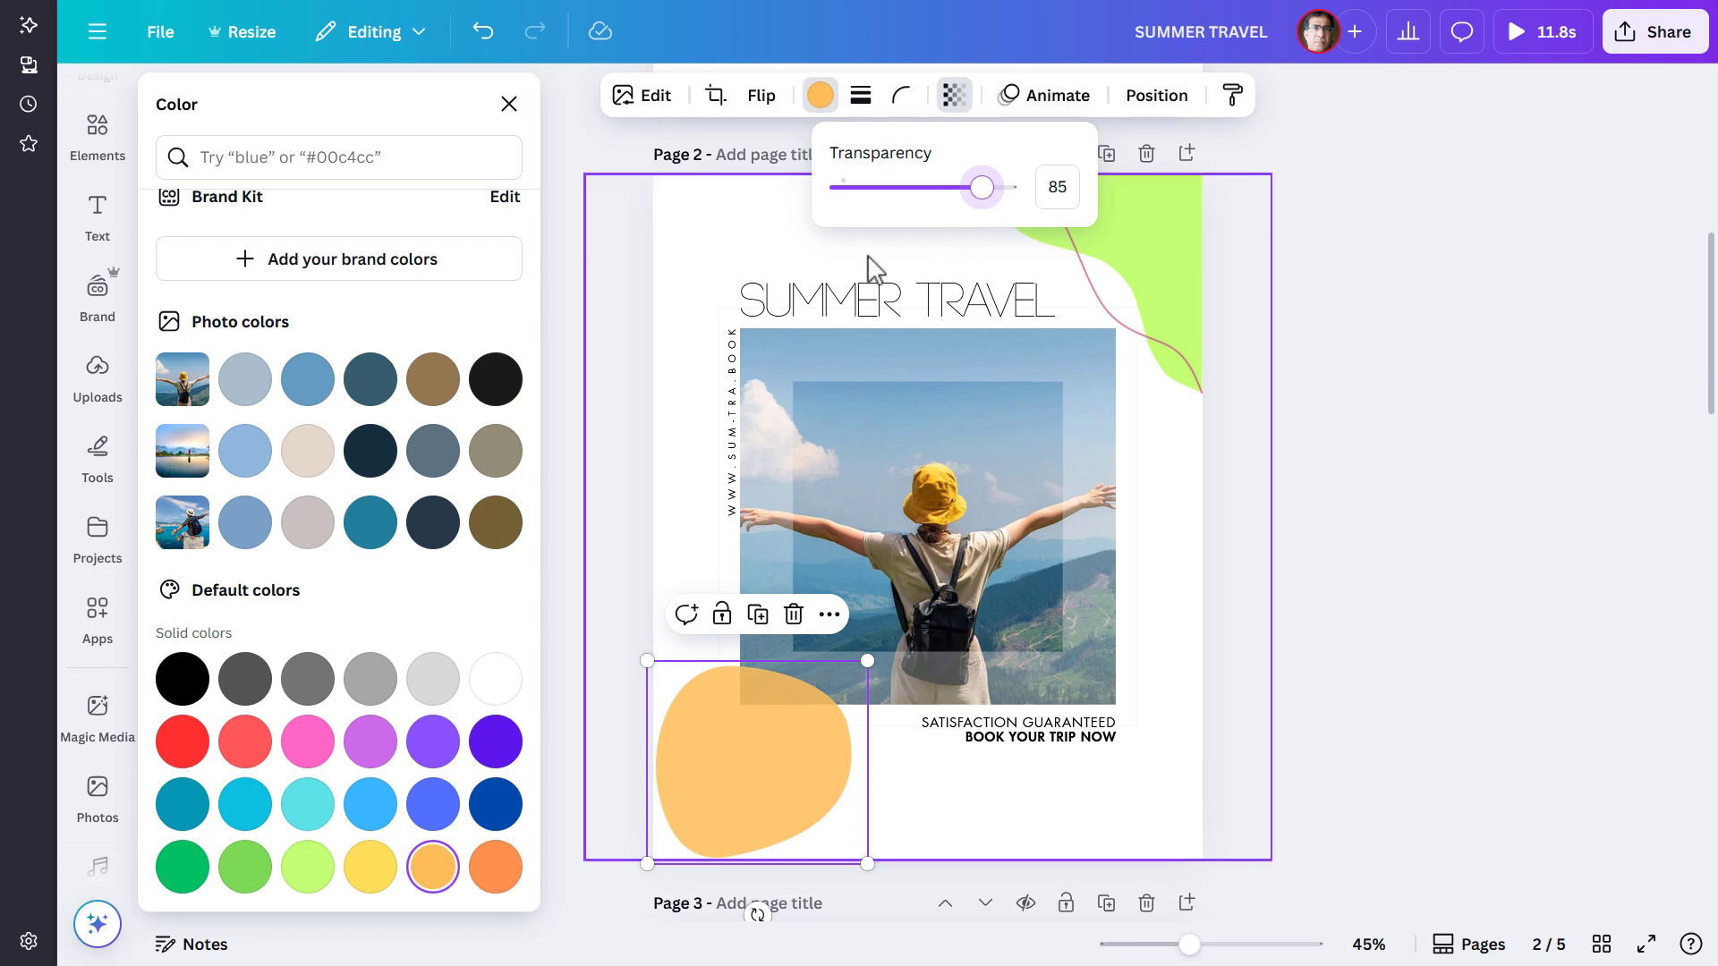
pyautogui.click(1317, 284)
pyautogui.click(1313, 272)
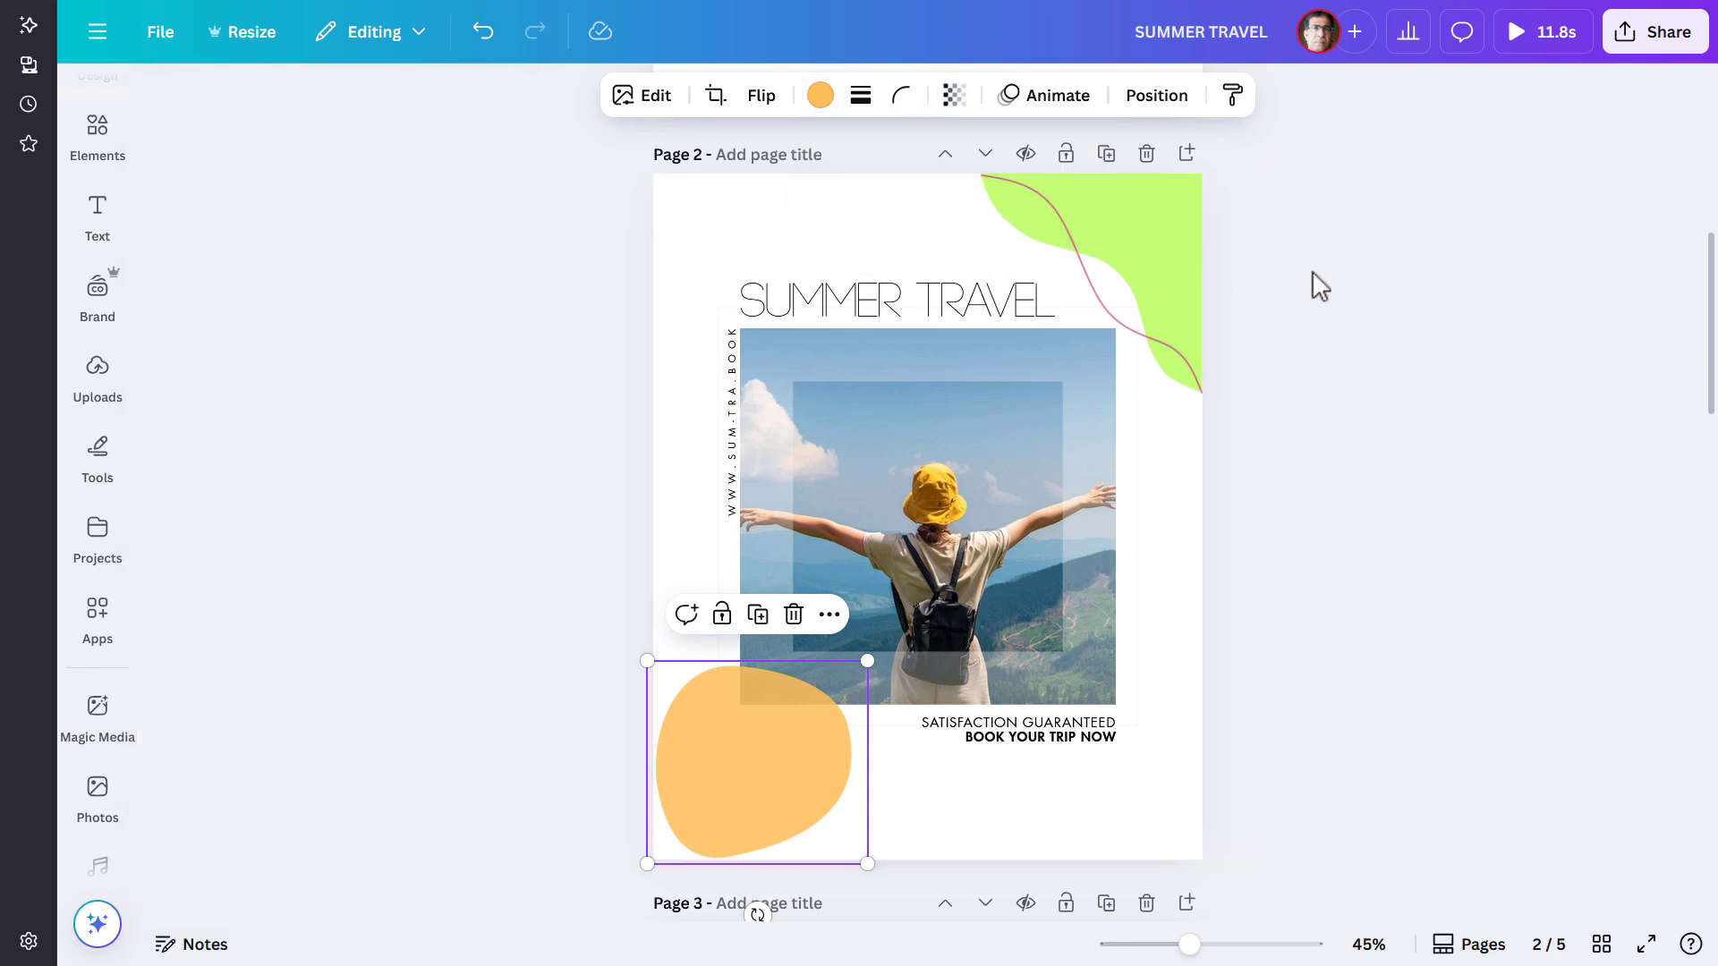
pyautogui.click(1312, 272)
# Step: Copy both white square frames, the heading, web address, both caption lines and both blob graphics from page 2, leaving out the photo
pyautogui.click(849, 250)
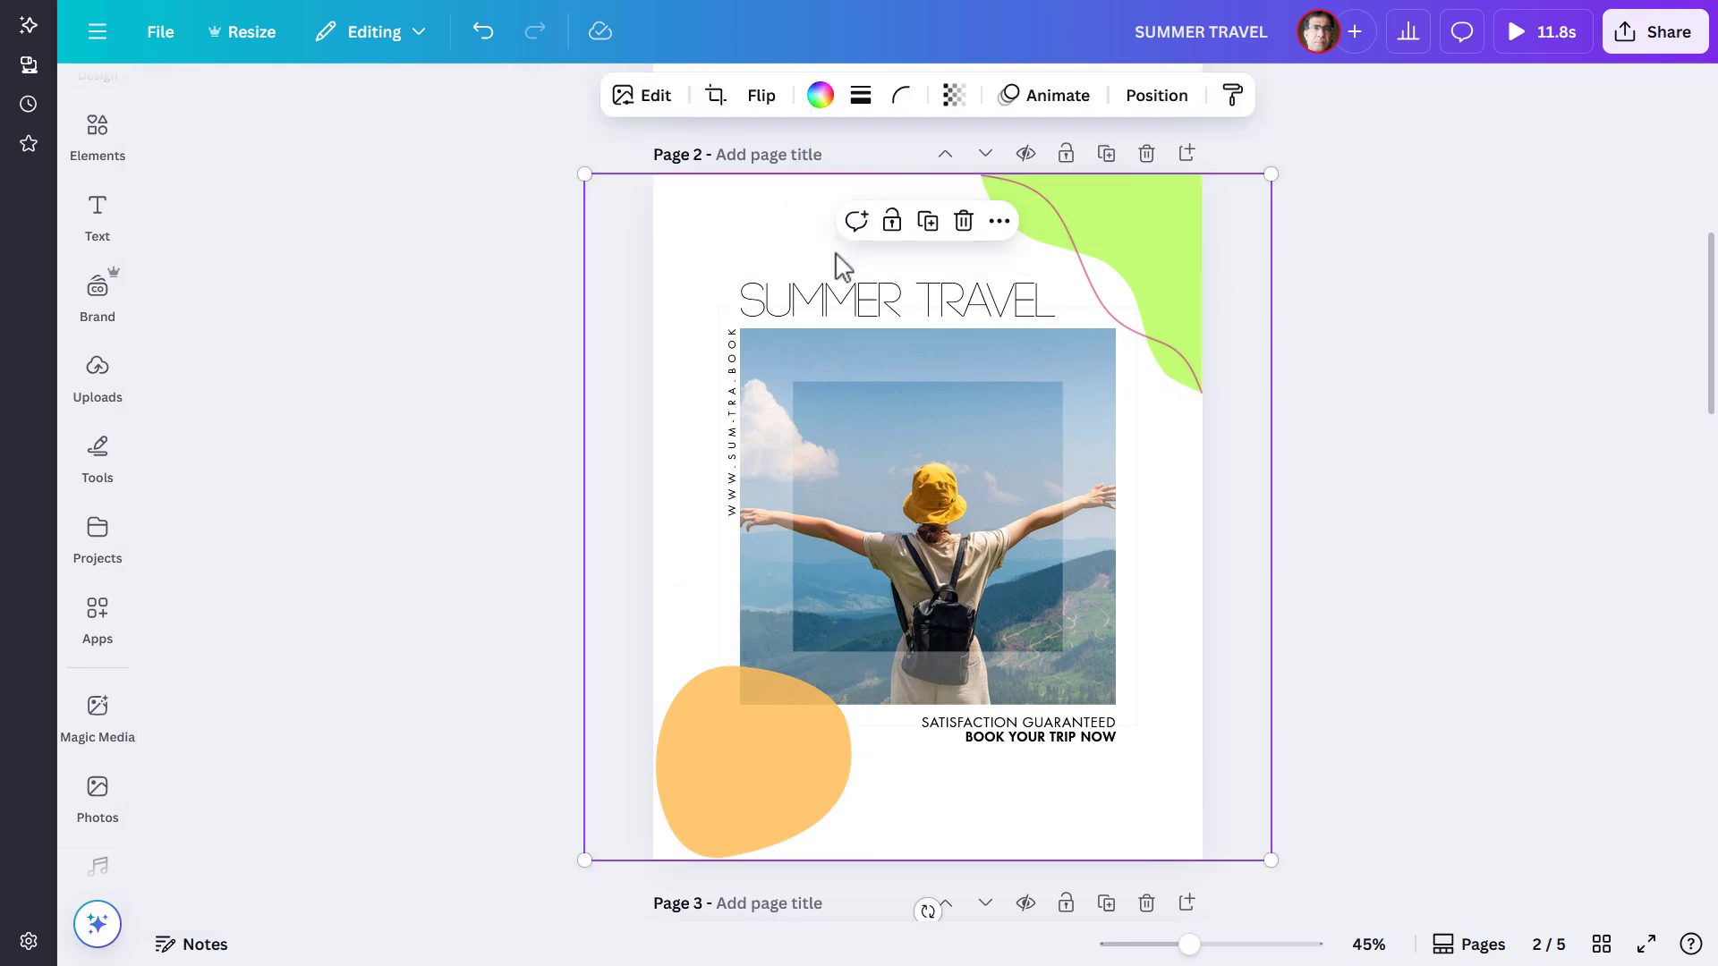
pyautogui.keyDown('shift'); pyautogui.click(717, 326); pyautogui.keyUp('shift')
pyautogui.keyDown('shift'); pyautogui.click(760, 282); pyautogui.keyUp('shift')
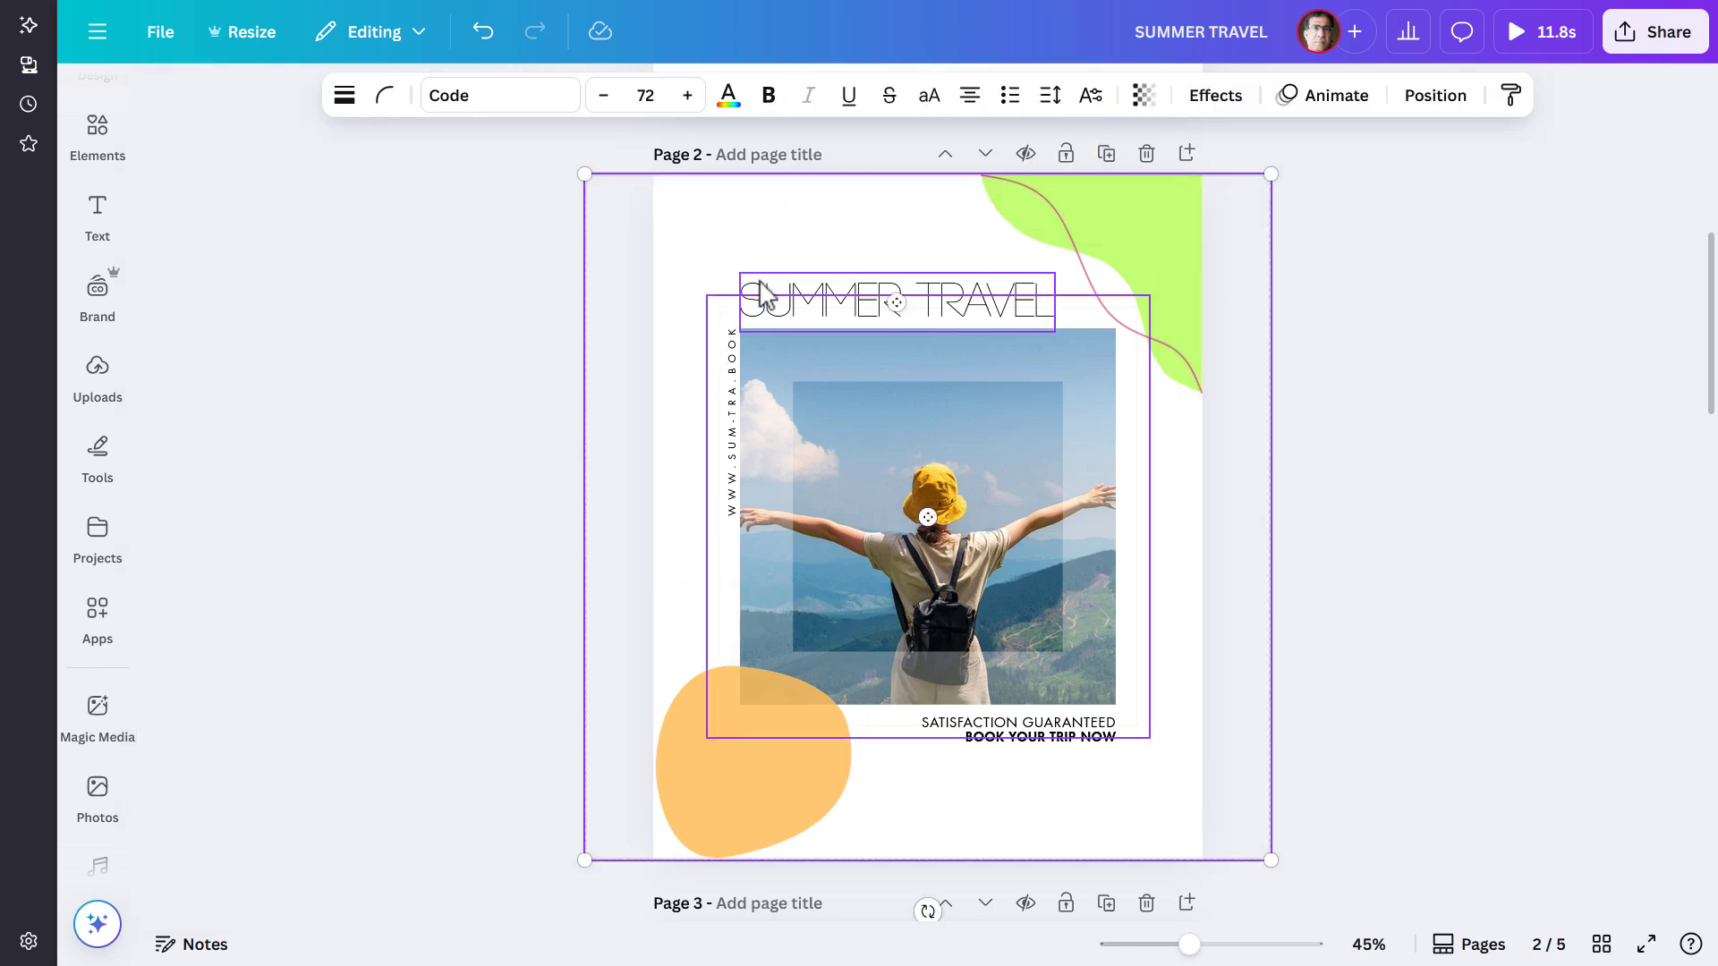
pyautogui.keyDown('shift'); pyautogui.click(740, 365); pyautogui.keyUp('shift')
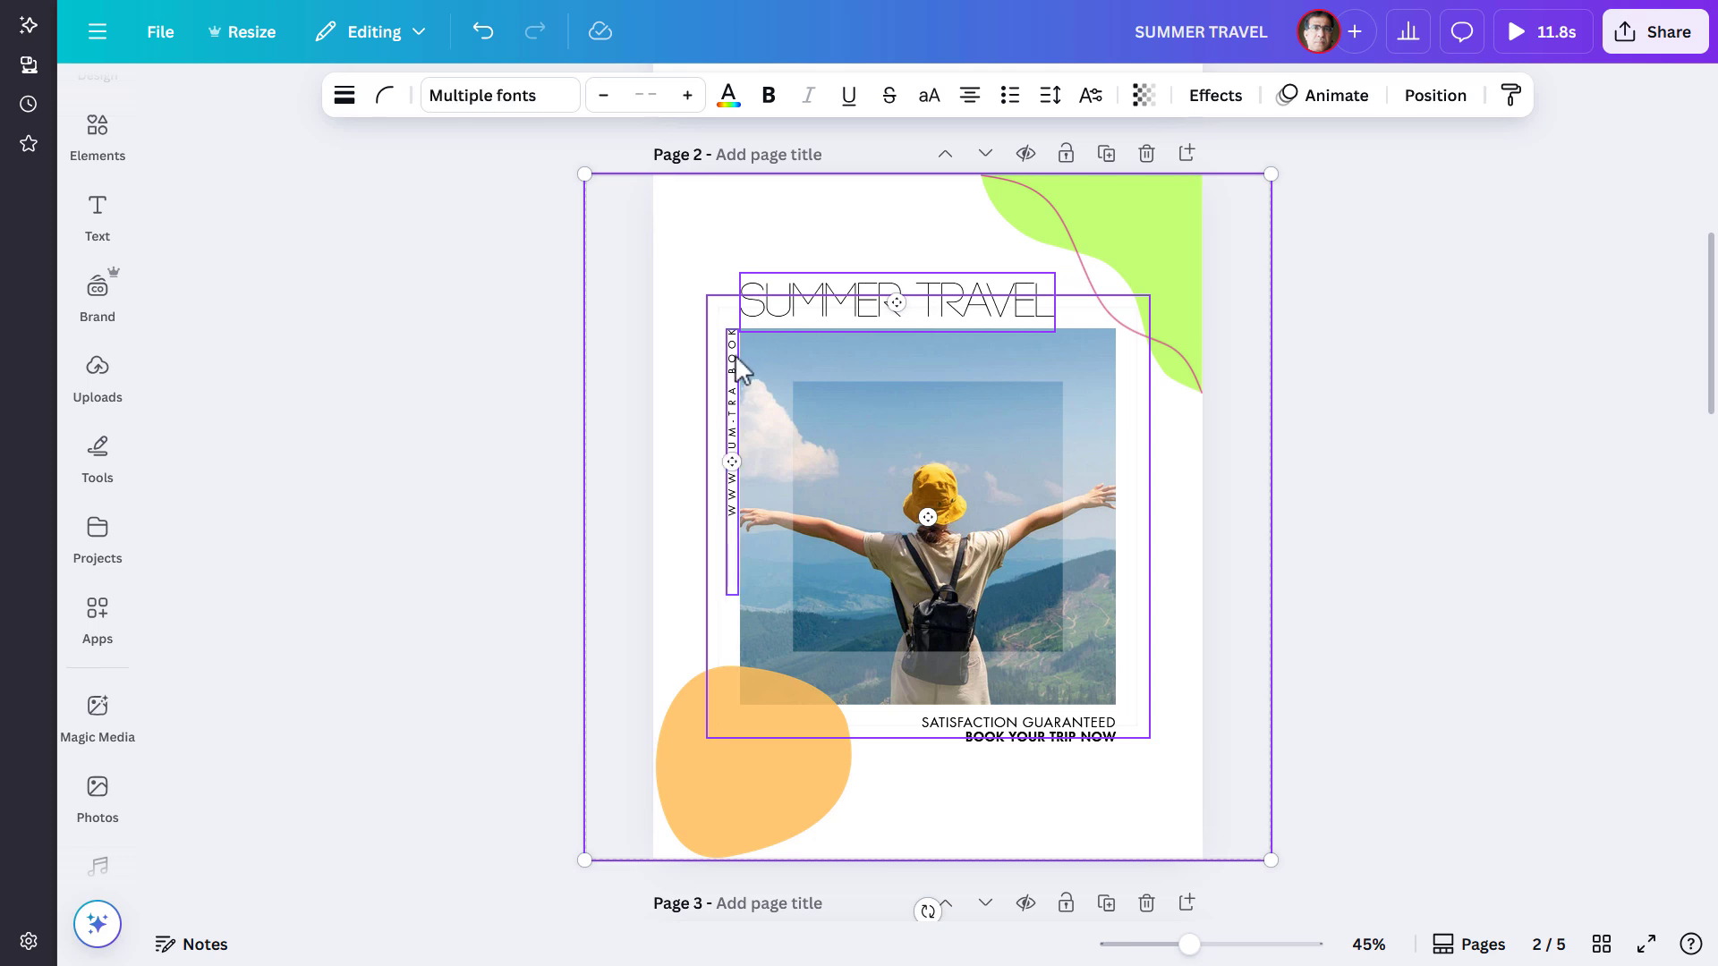
pyautogui.keyDown('shift'); pyautogui.click(966, 727); pyautogui.keyUp('shift')
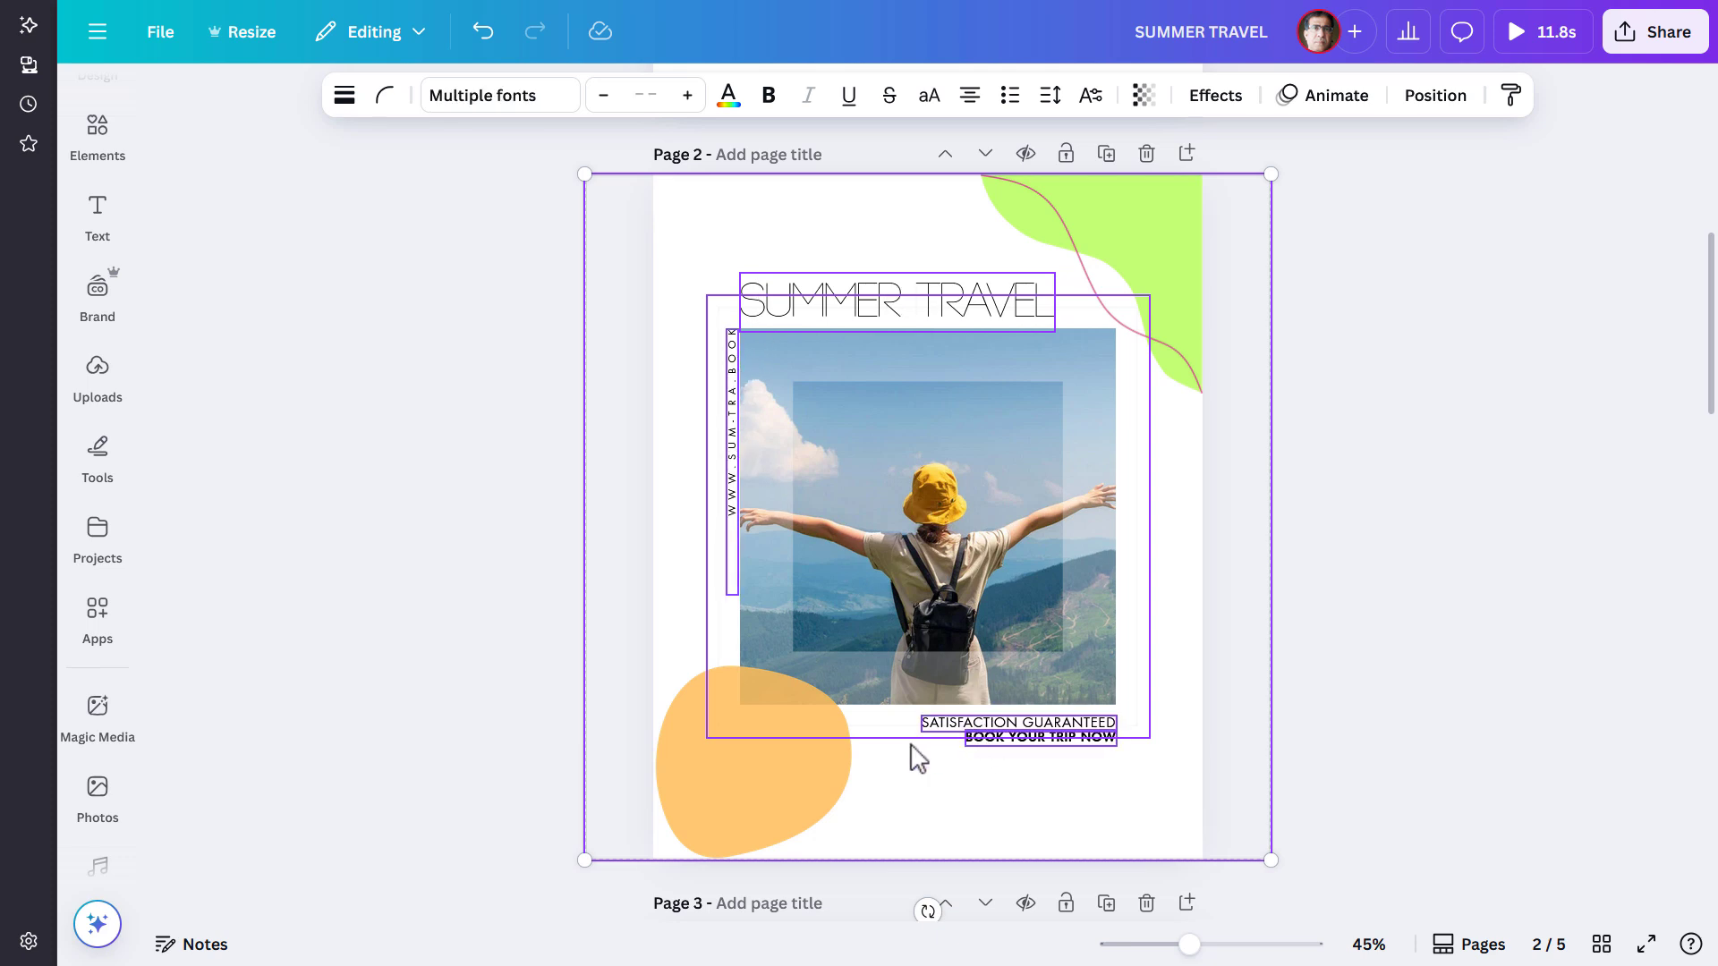
pyautogui.keyDown('shift'); pyautogui.click(802, 797); pyautogui.keyUp('shift')
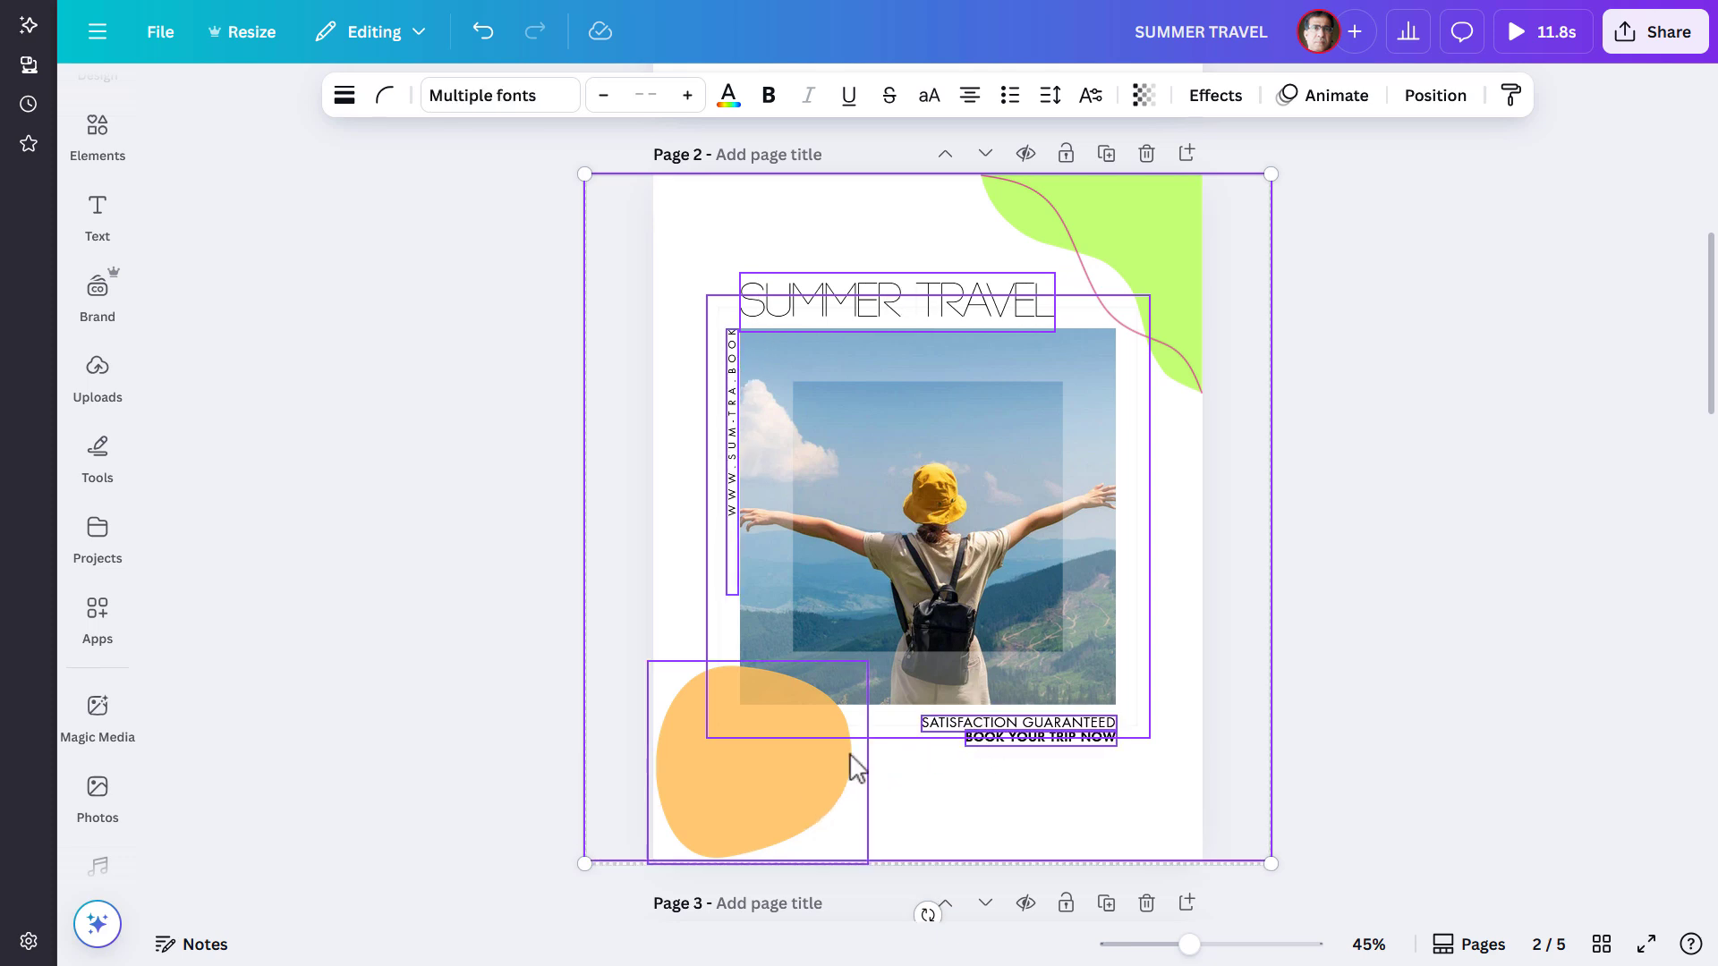
pyautogui.keyDown('shift'); pyautogui.click(1133, 213); pyautogui.keyUp('shift')
pyautogui.click(1421, 264)
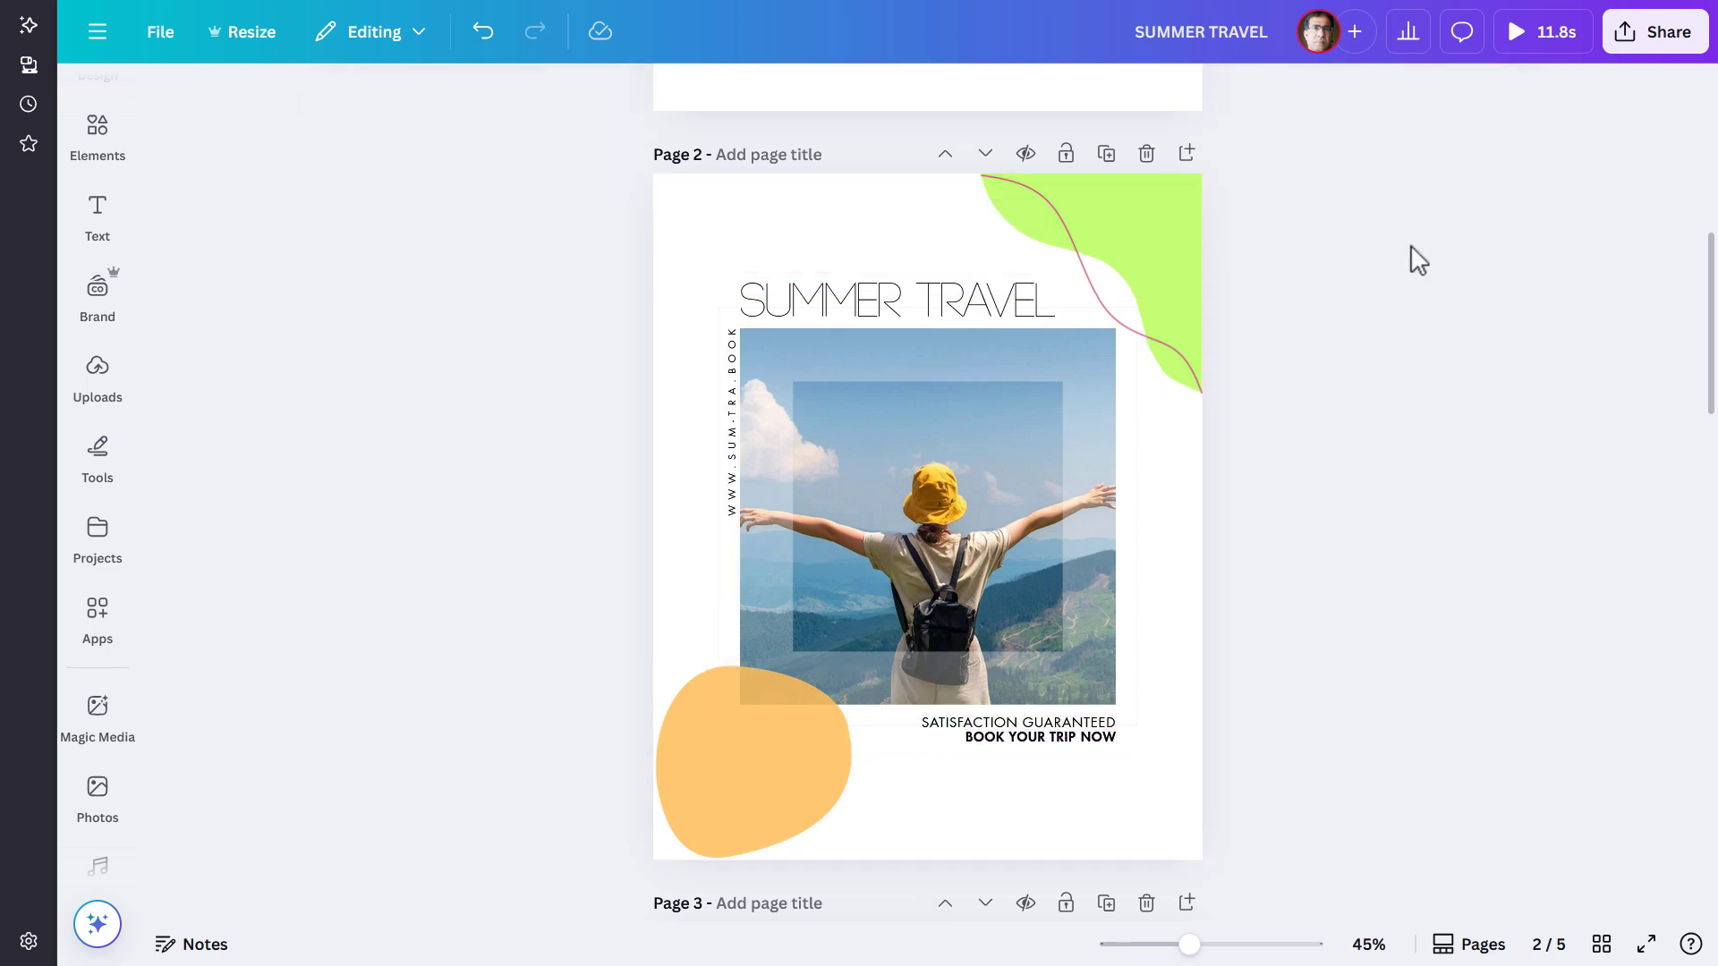
pyautogui.scroll(-8, 1390, 335)
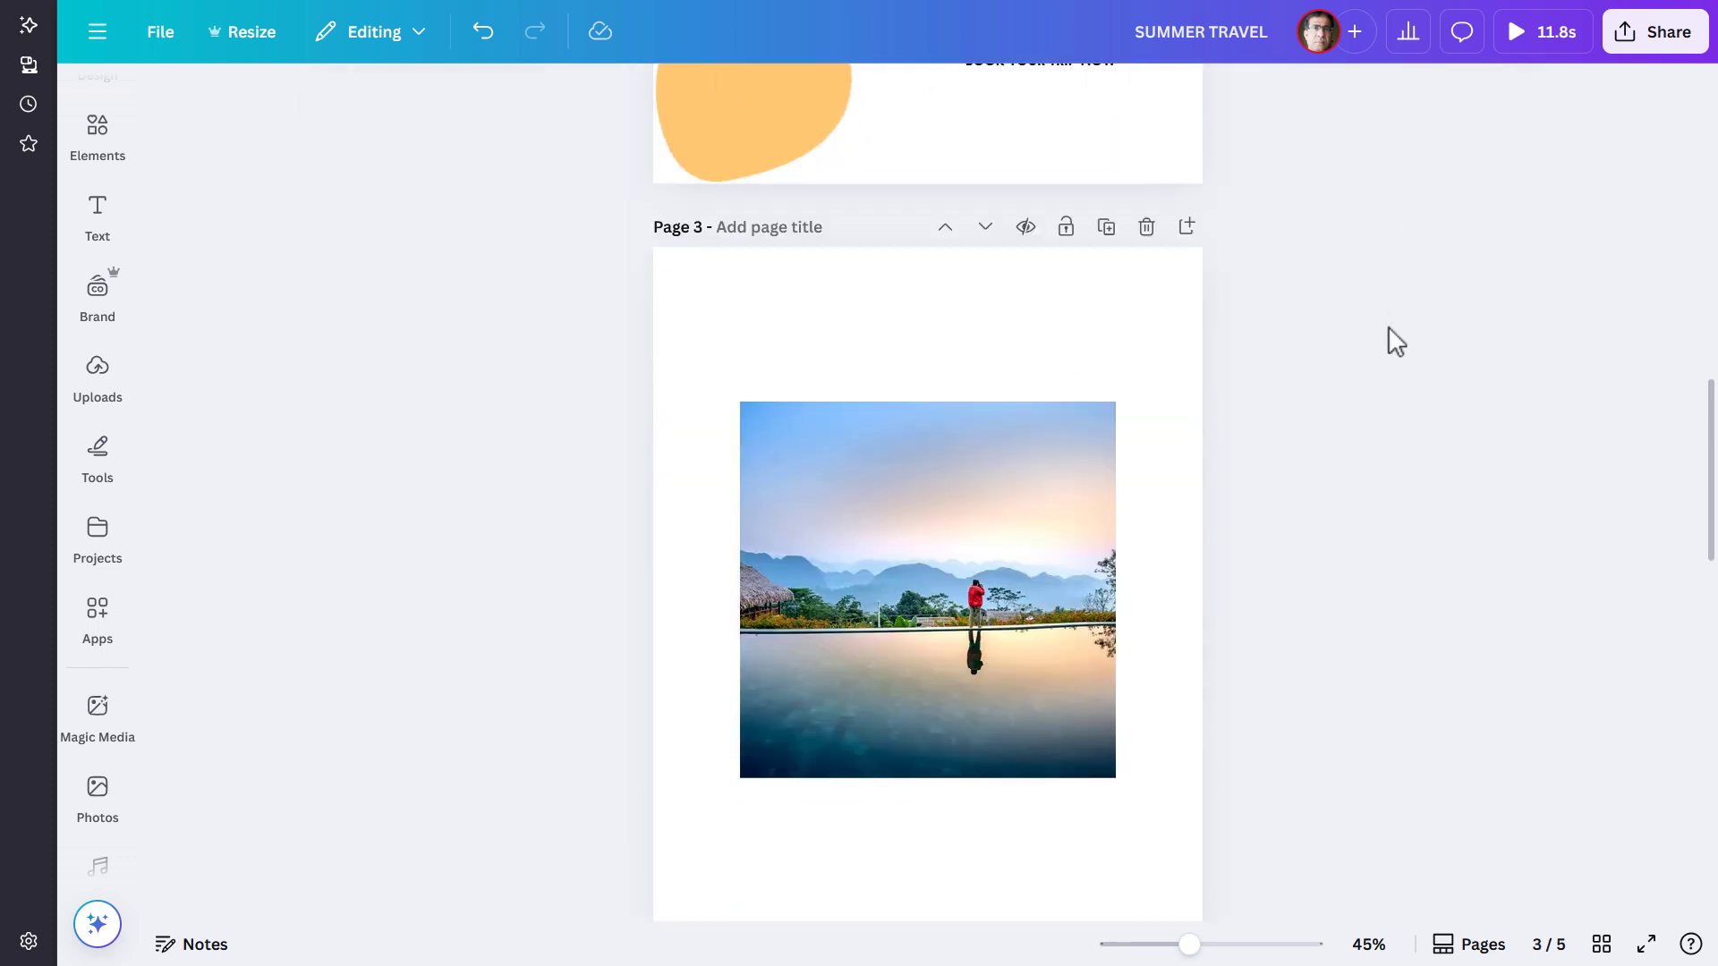